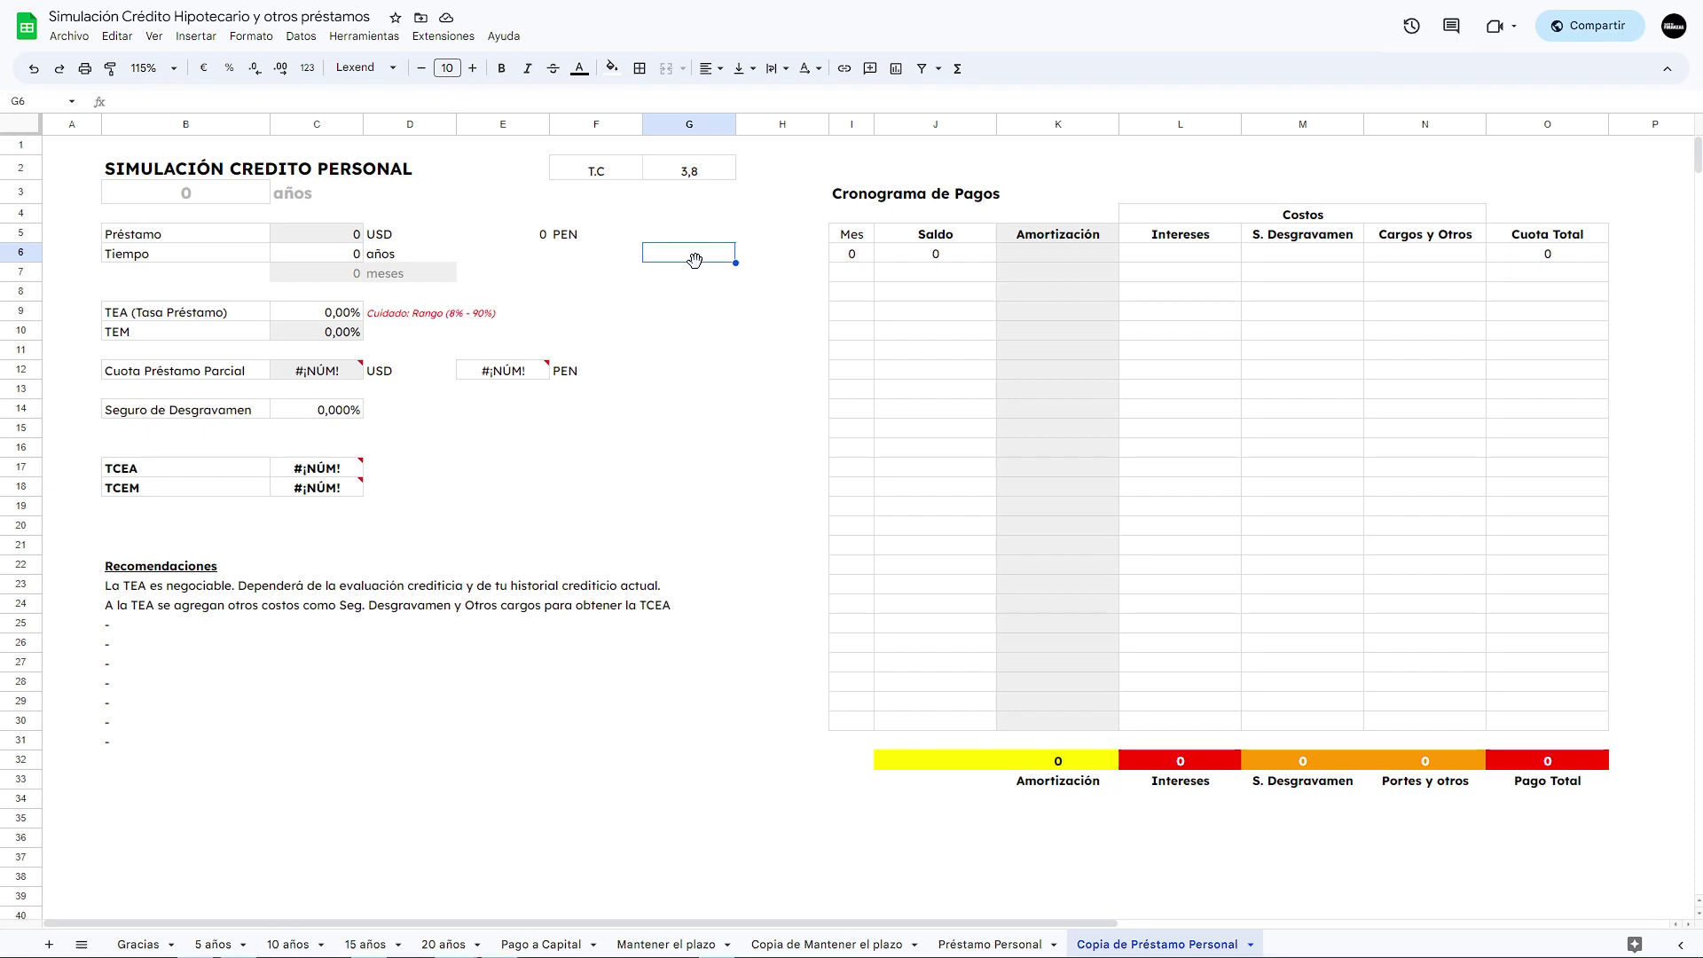
Set the years figure under the SIMULACIÓN CREDITO PERSONAL title to 2.
key(ctrl+Tab)
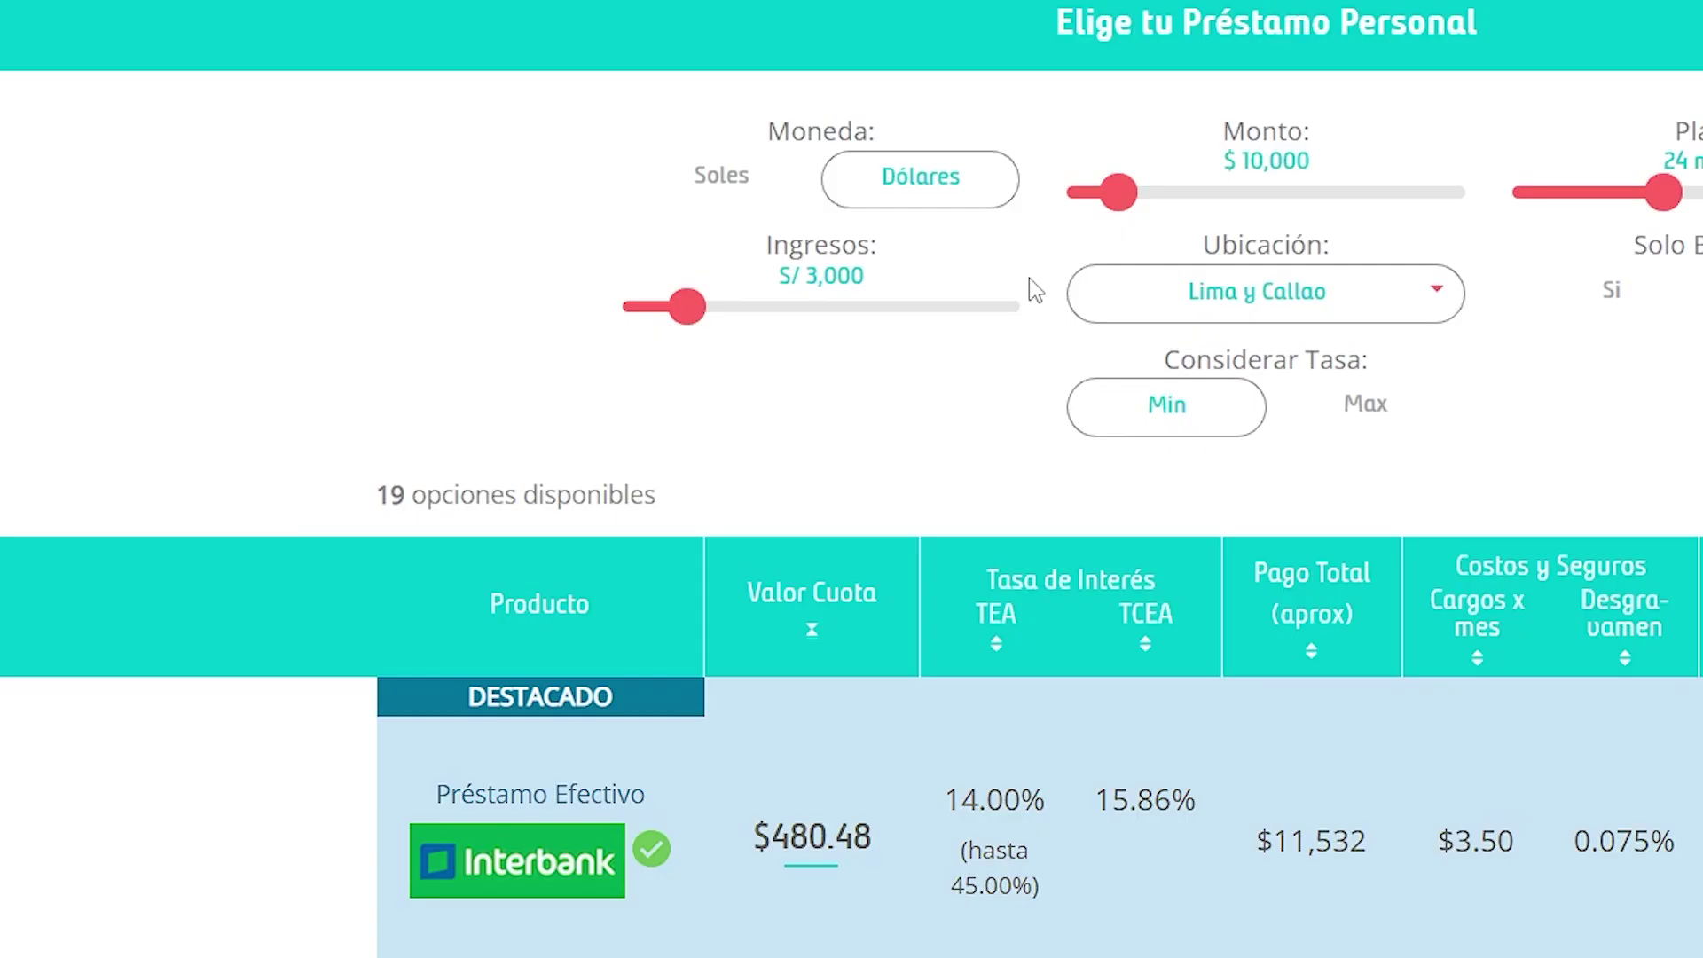
key(ctrl+shift+Tab)
key(Left)
key(Left)
key(Left)
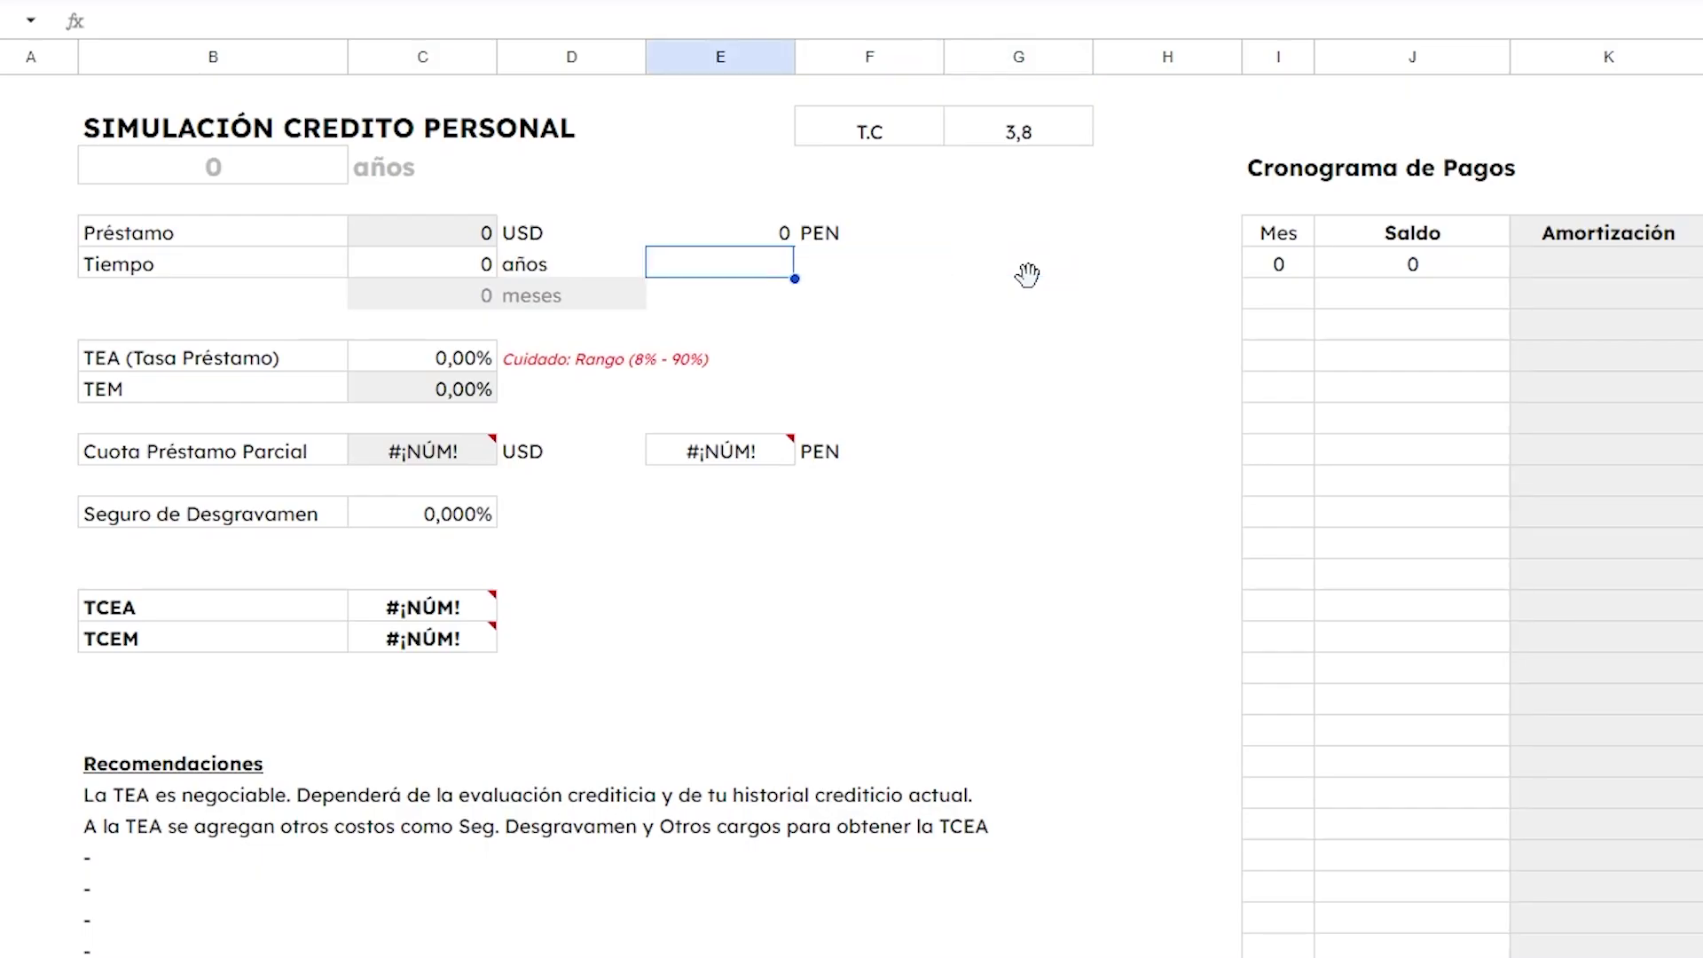
key(Left)
key(Left)
key(Up)
key(Up)
text(2)
key(Return)
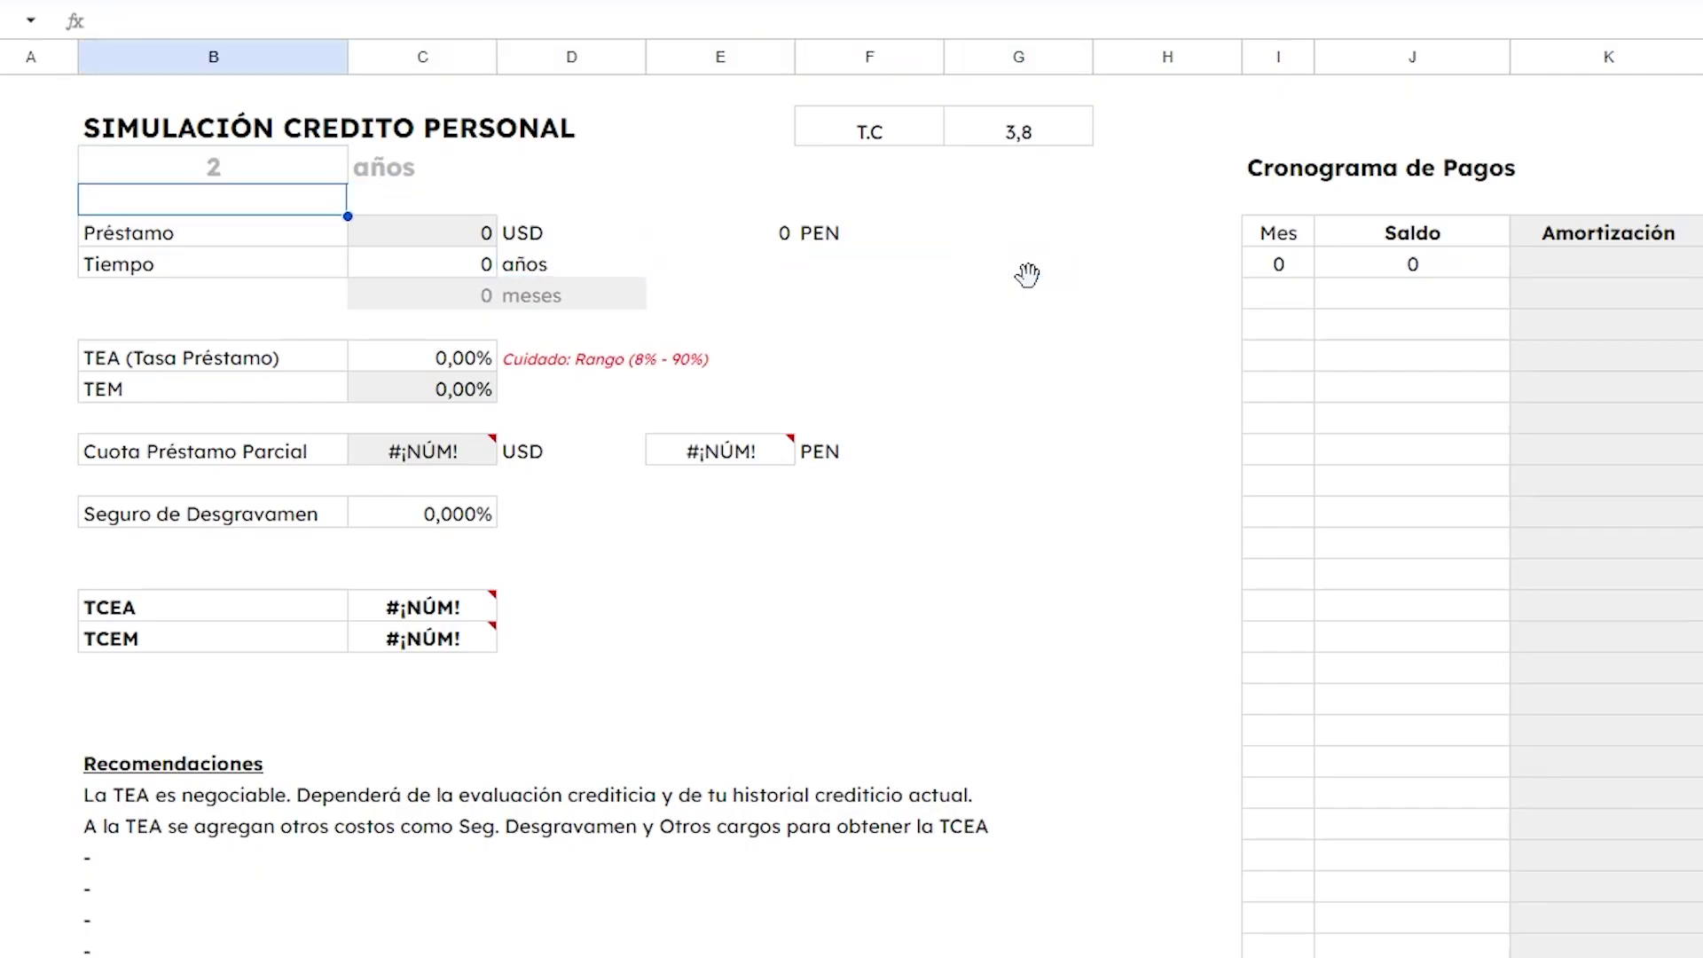
Enter a loan amount (Préstamo) of 10000 USD and a term (Tiempo) of 2 years.
key(Down)
key(Right)
text(10000)
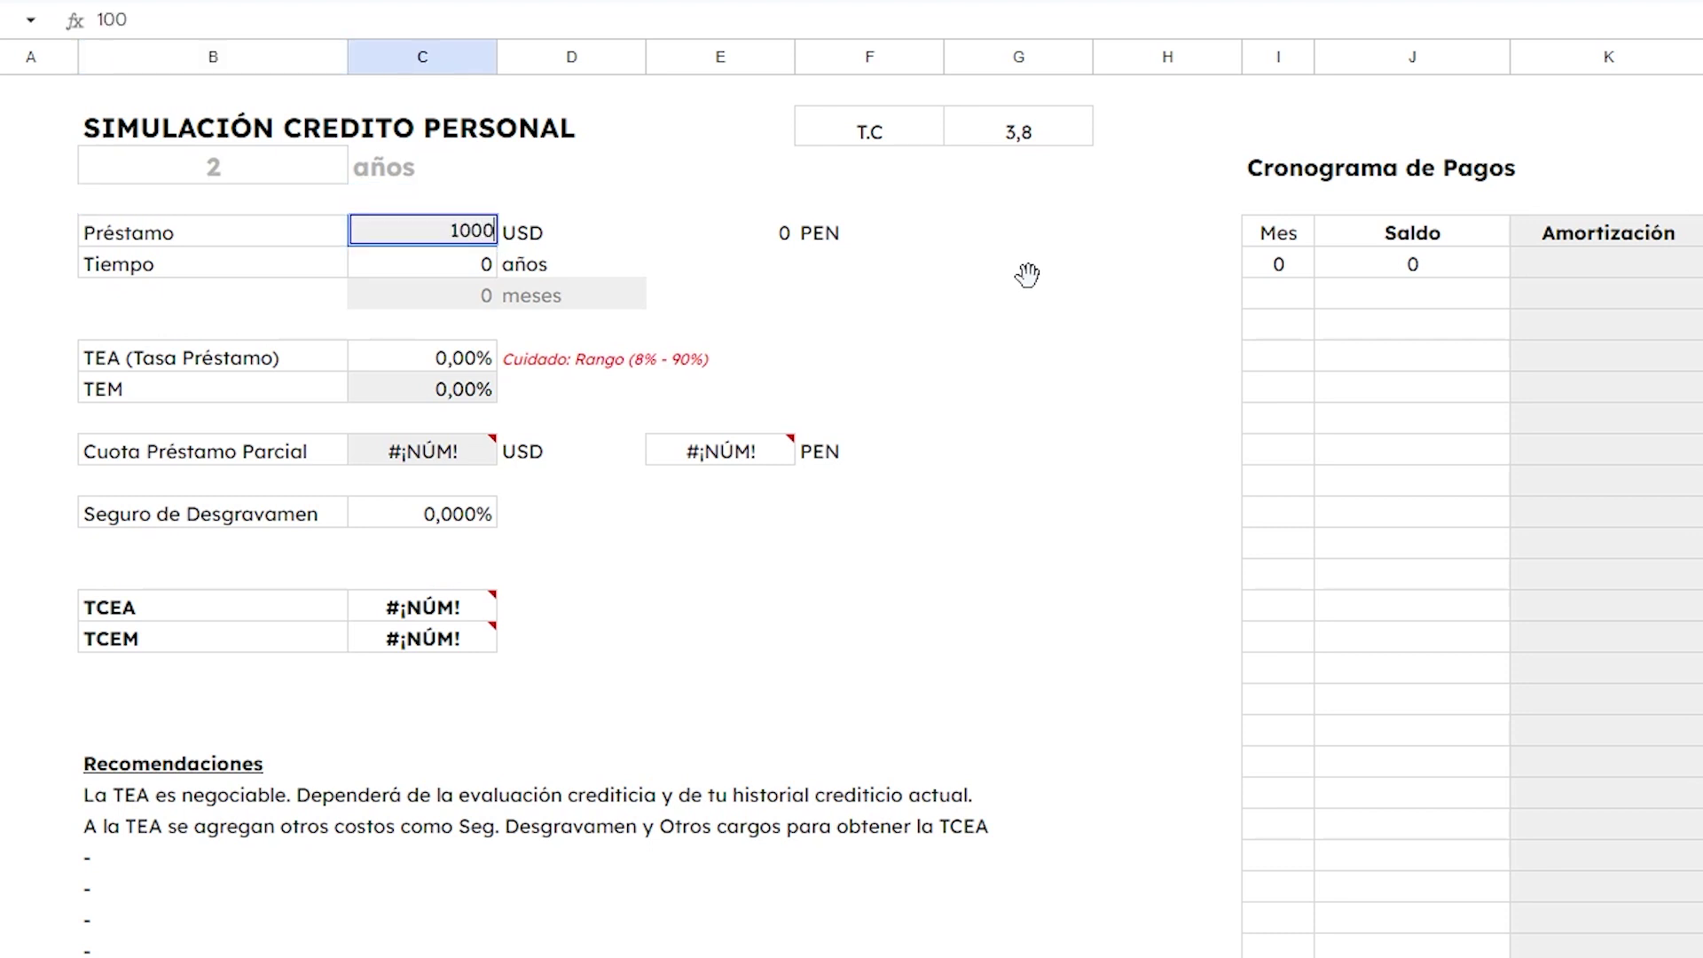
key(Return)
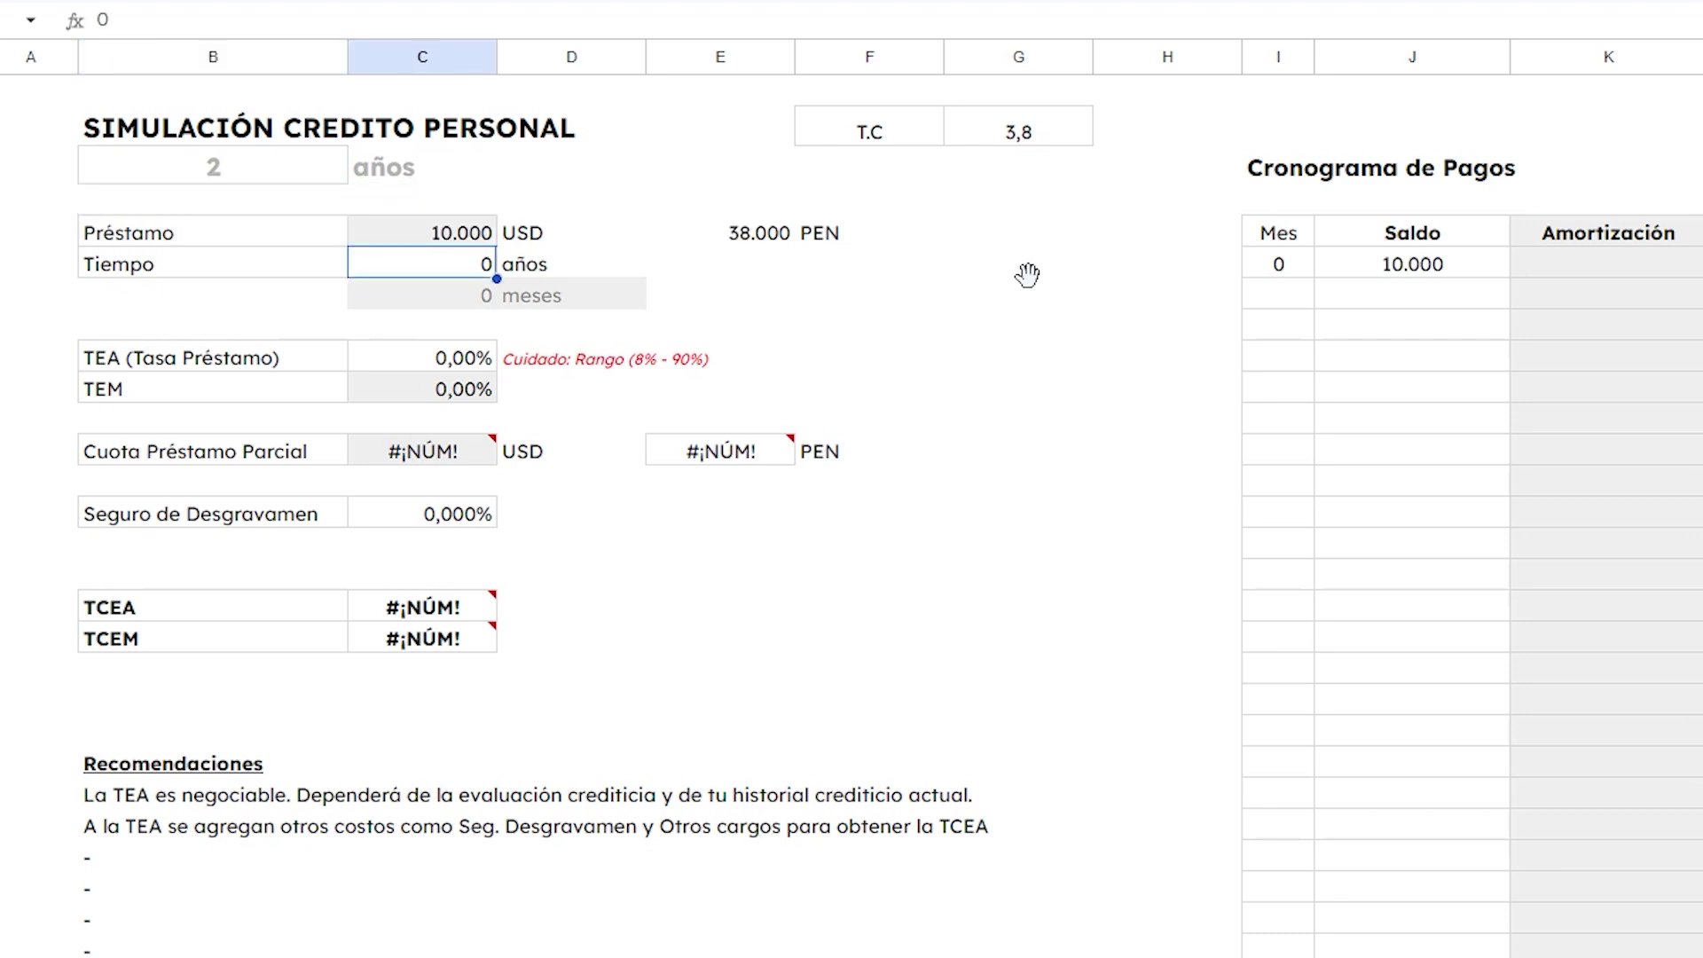
key(Right)
key(Left)
text(2)
key(Return)
key(Right)
key(Right)
key(Right)
key(Right)
key(Right)
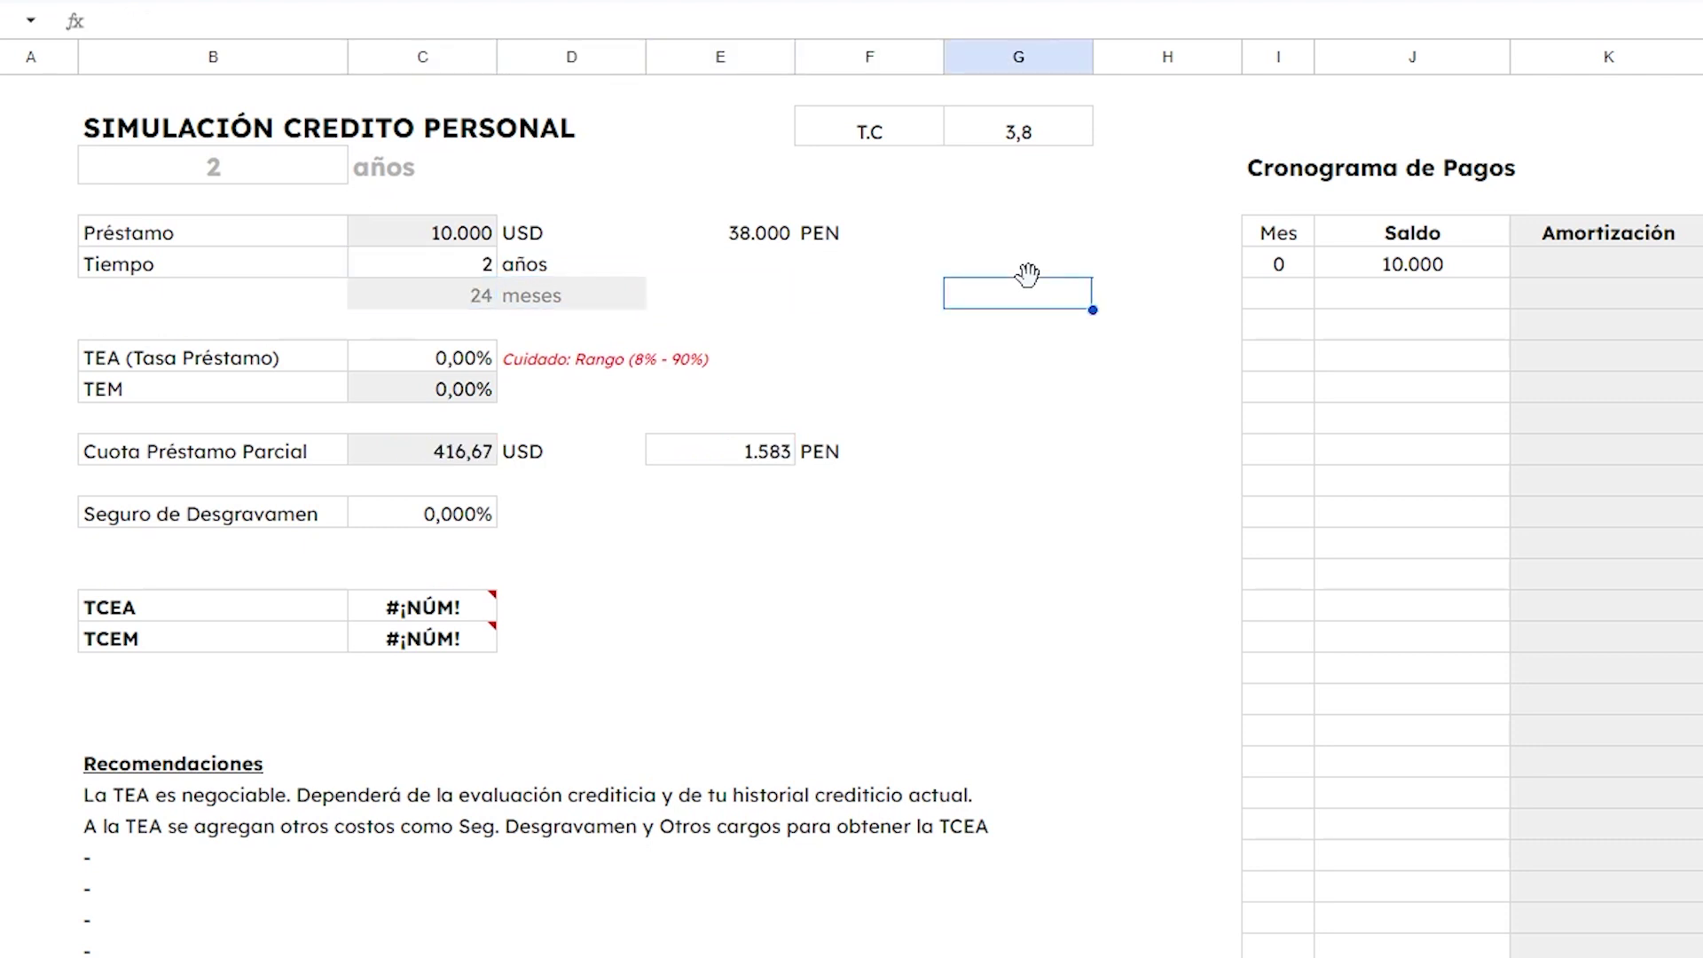
key(Left)
key(Left)
key(Left)
key(Left)
key(Left)
key(Down)
key(Down)
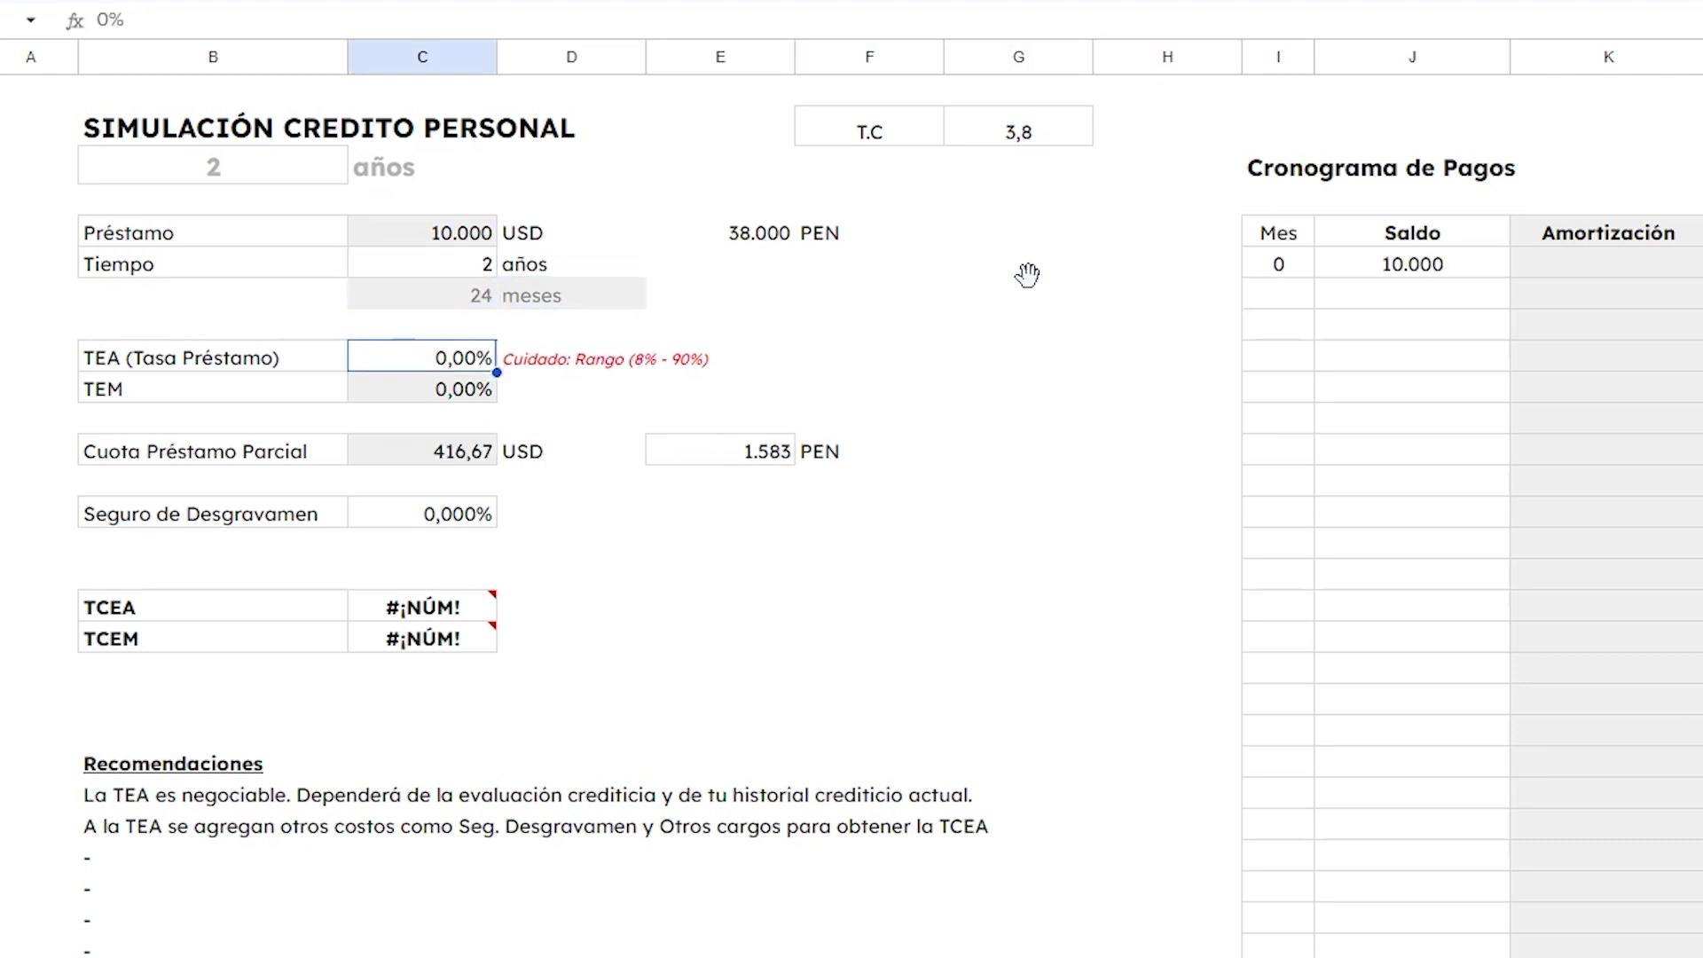
key(Up)
key(Up)
key(Up)
key(Up)
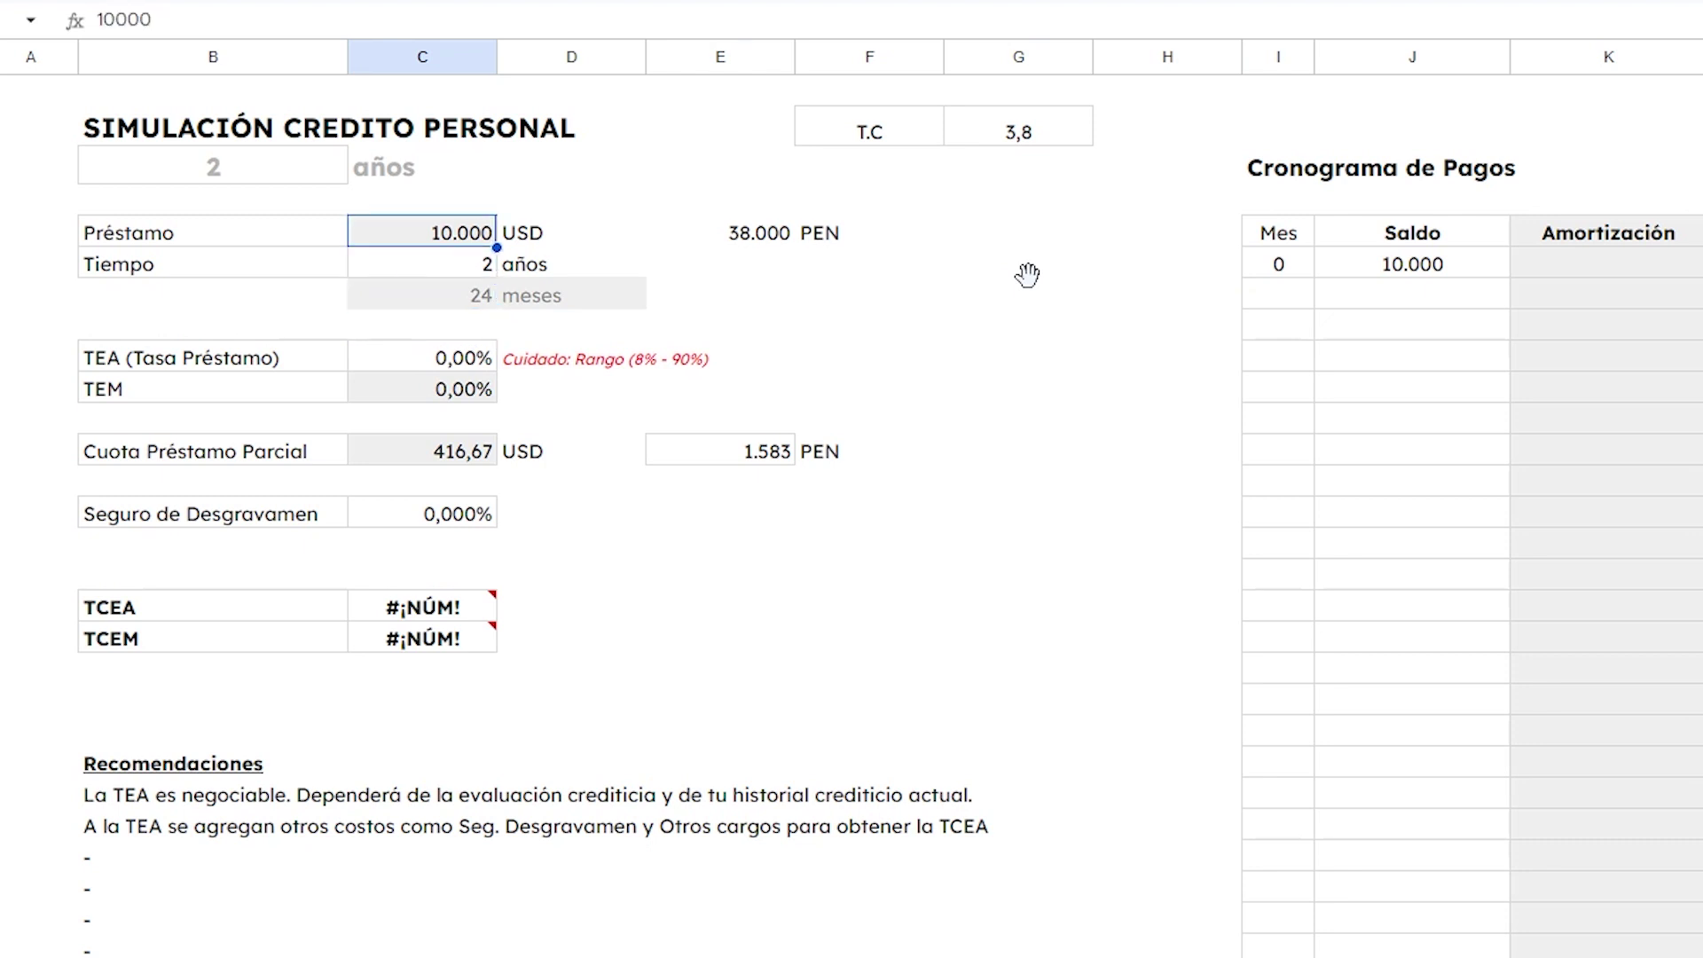
key(Down)
key(Down)
key(Up)
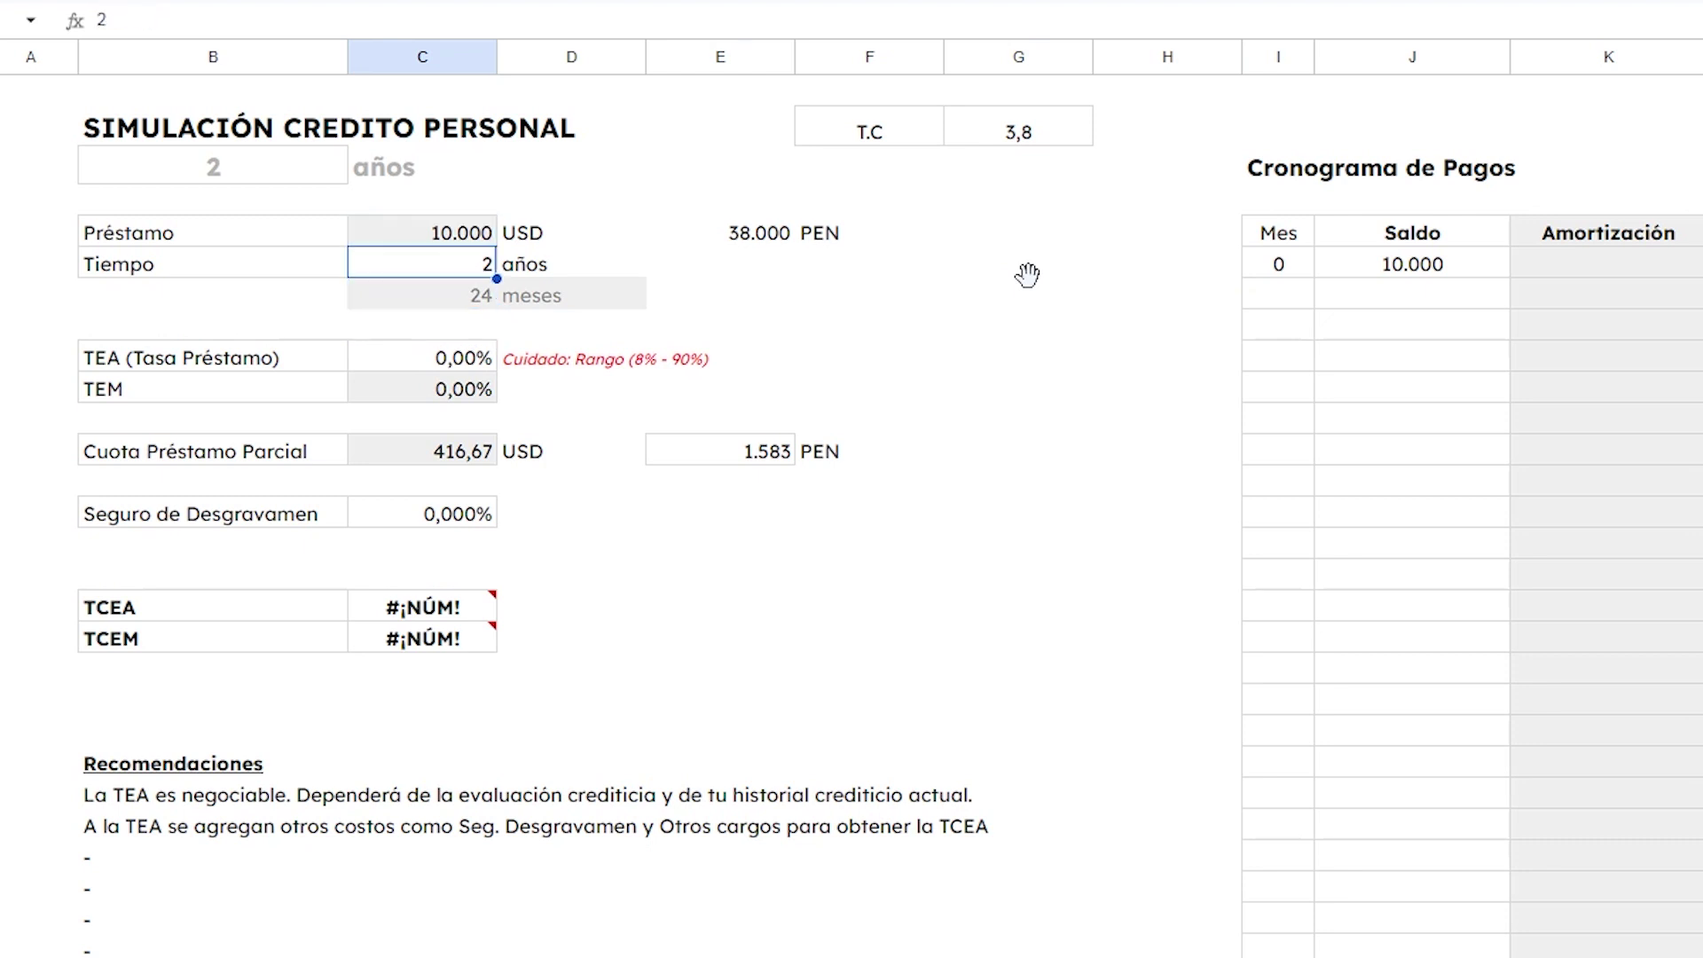
key(Down)
key(Down)
key(Down)
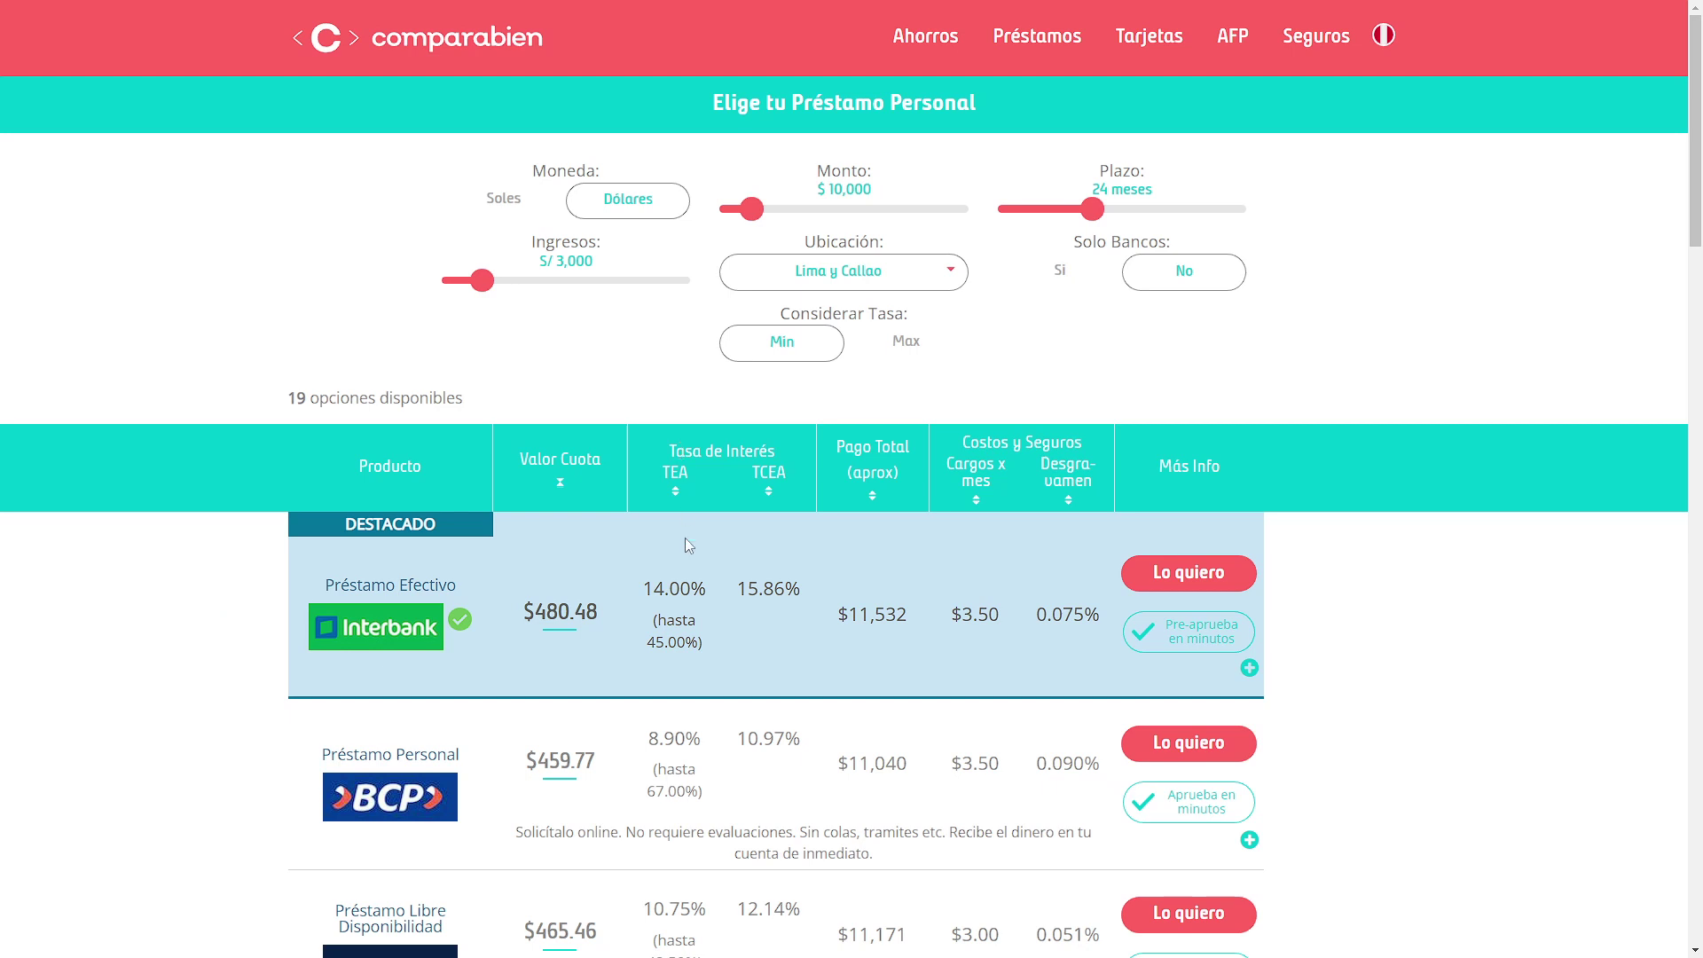
Switch to the comparabien loan comparison page and sort the personal loan offers by TEA.
scroll(685, 538, down, 1)
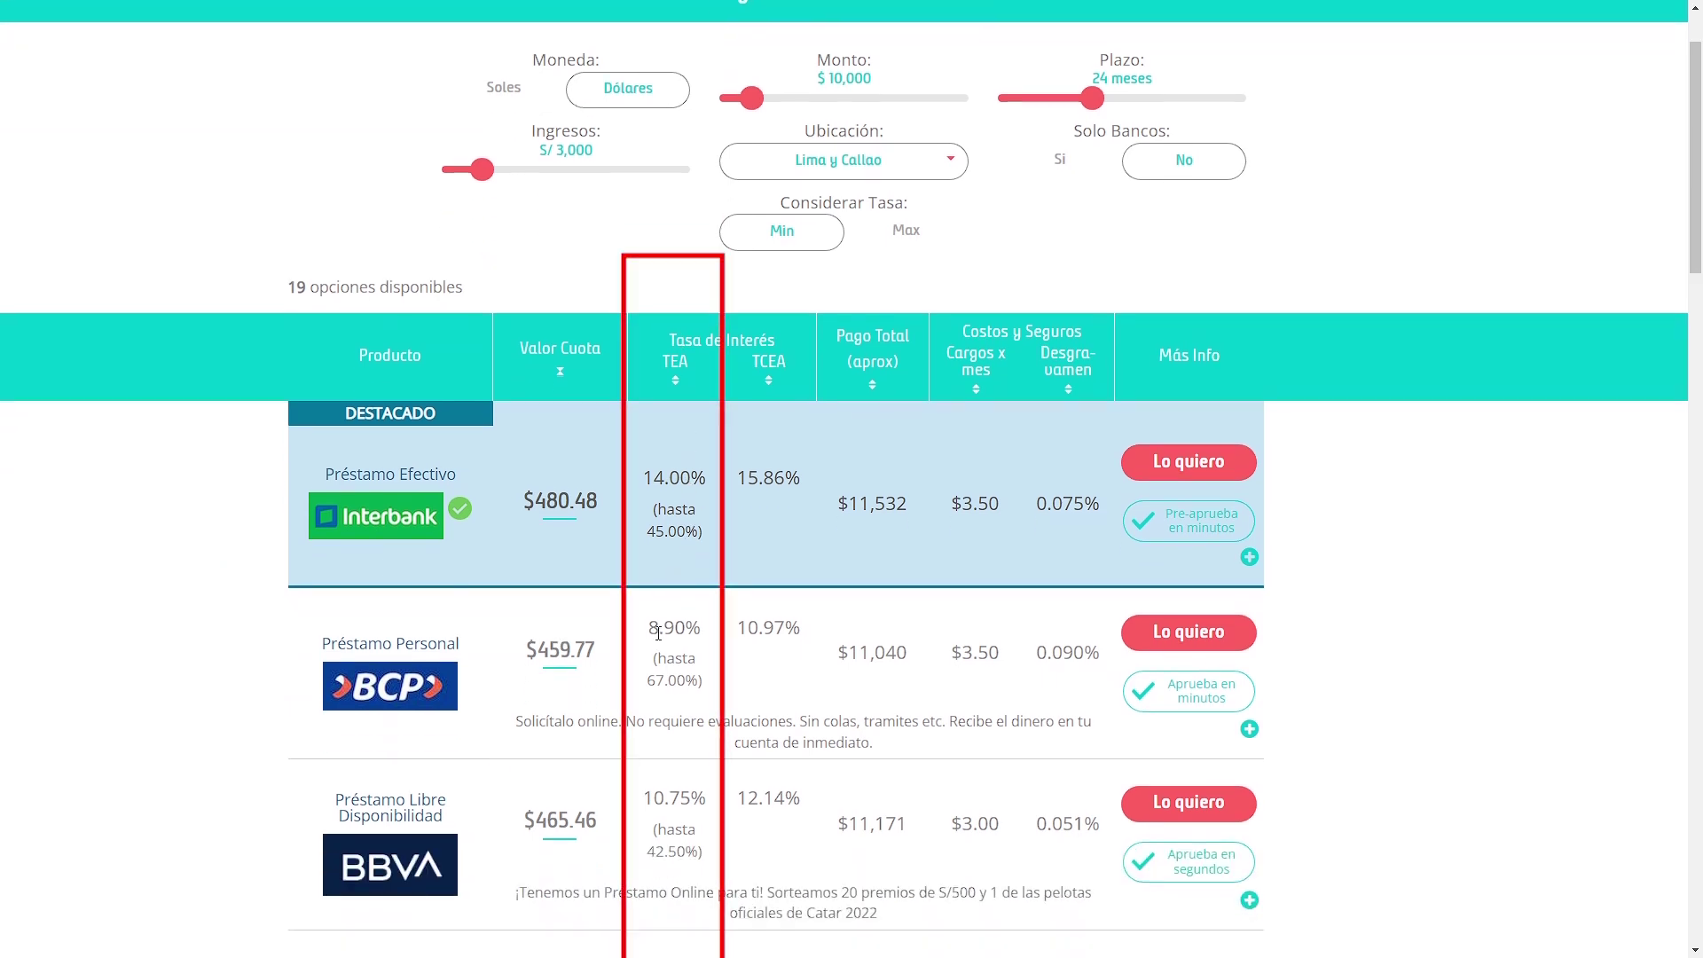
scroll(658, 635, down, 1)
scroll(658, 635, up, 1)
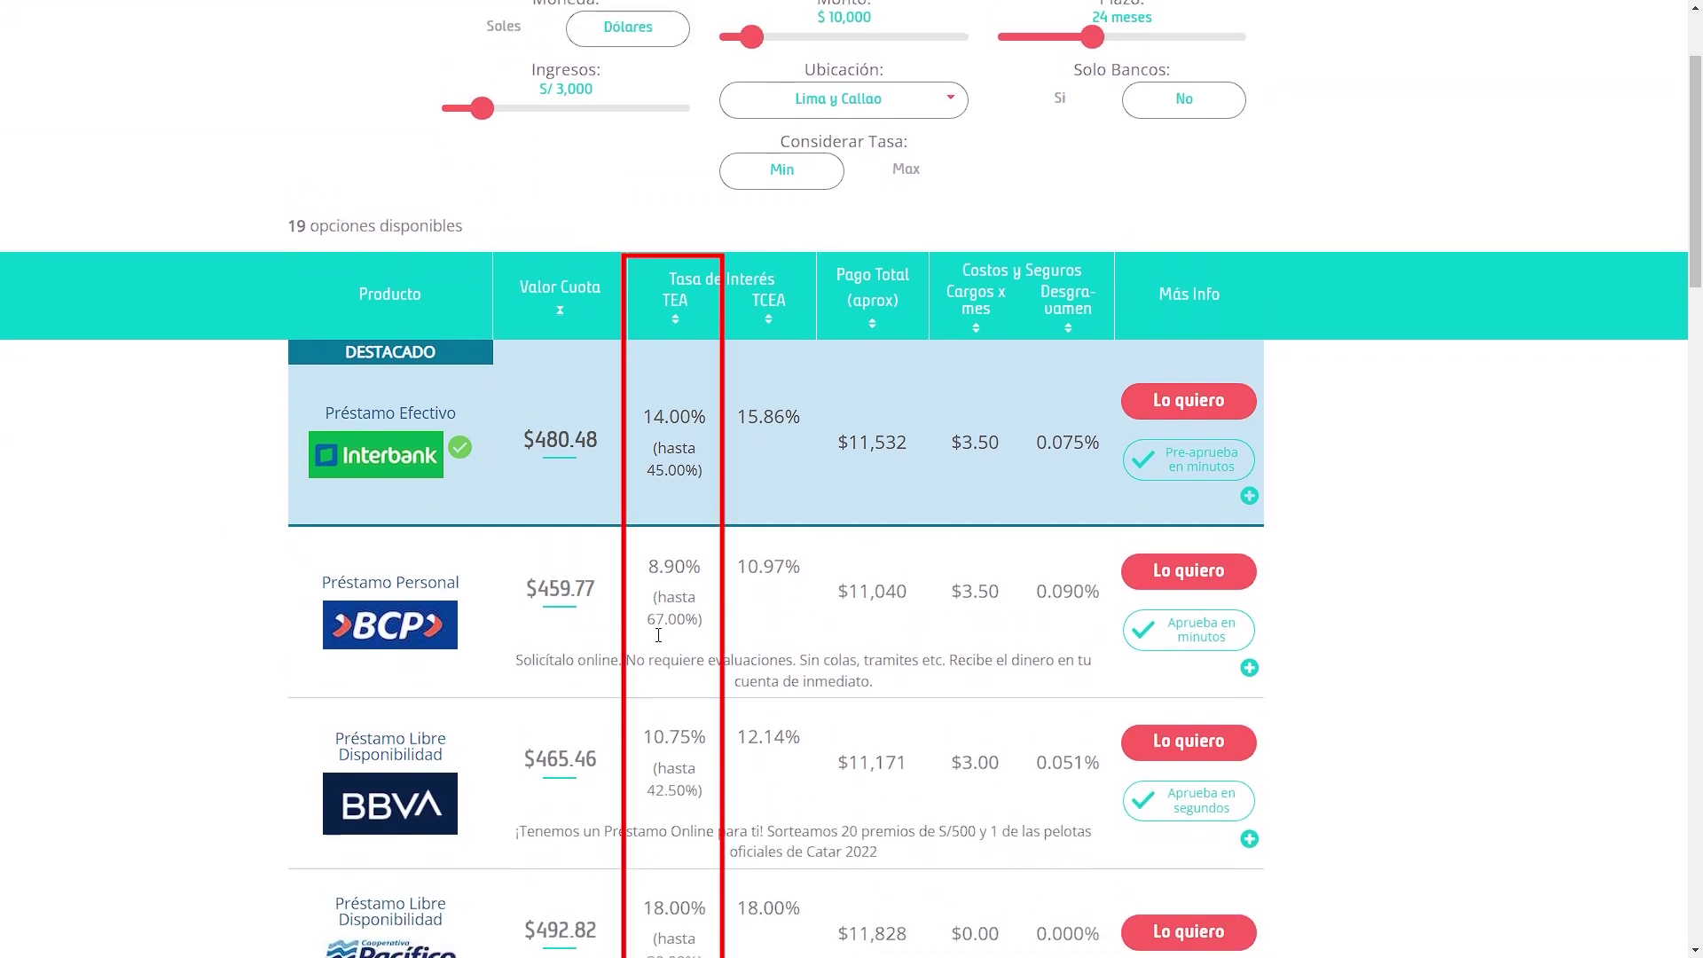
scroll(661, 533, up, 1)
click(670, 362)
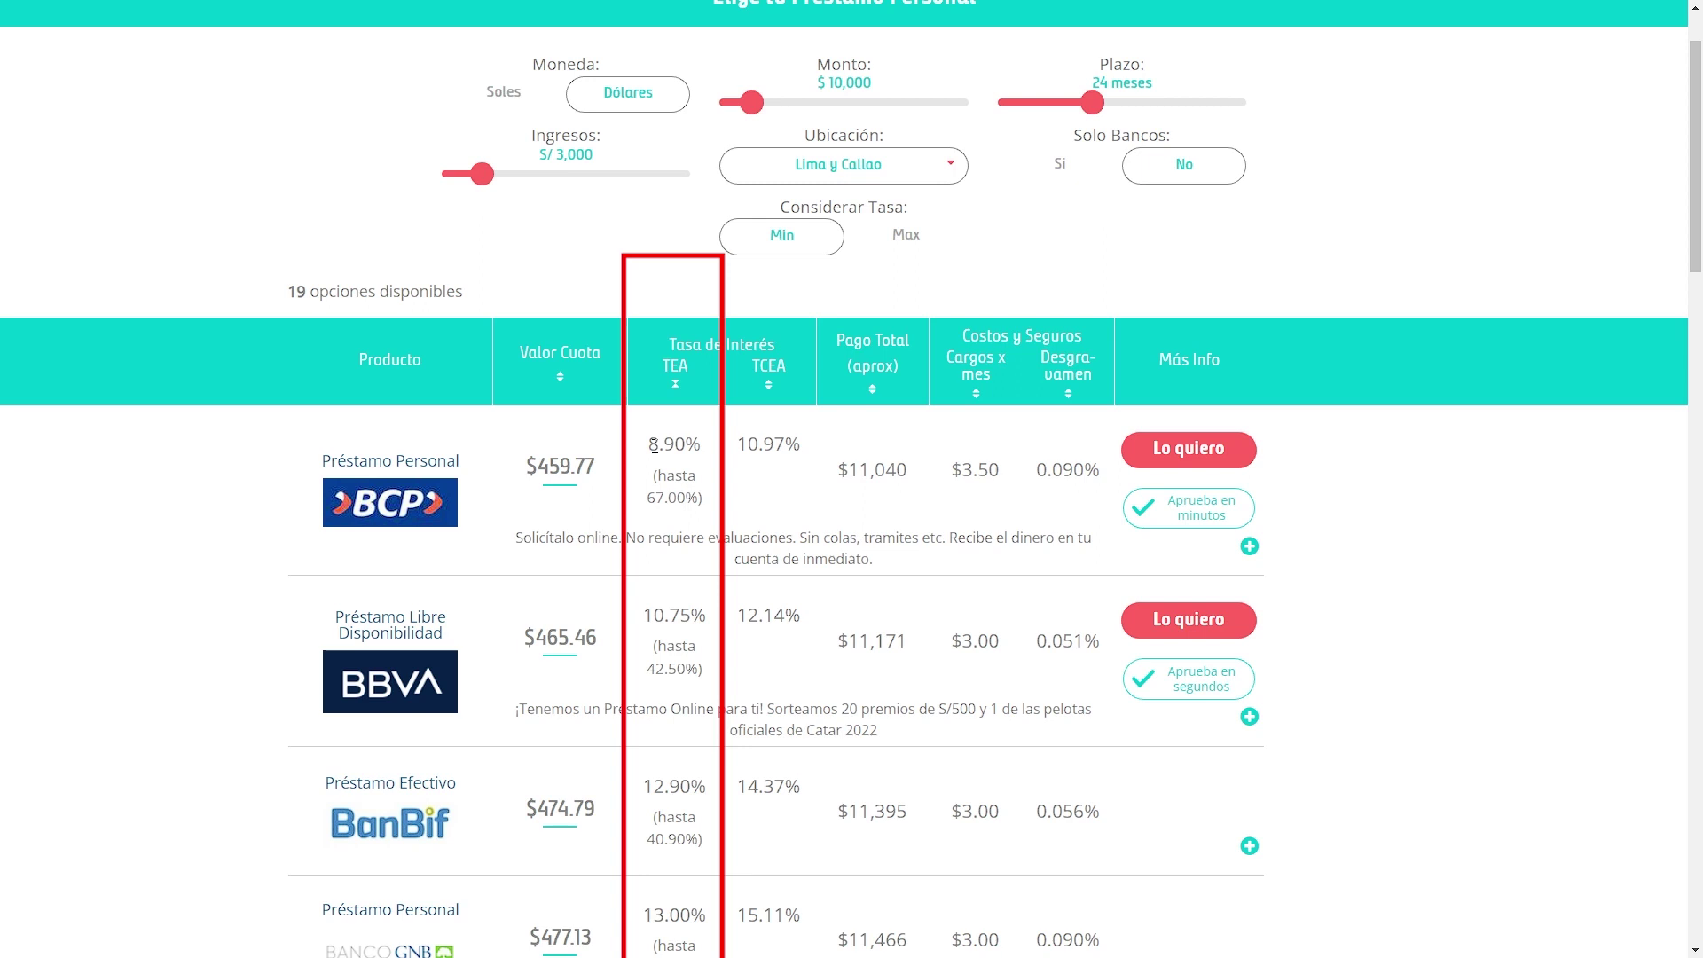
Examine the minimum and maximum TEA rates across the banks' personal loan offers.
drag(661, 475, 697, 506)
scroll(700, 513, down, 4)
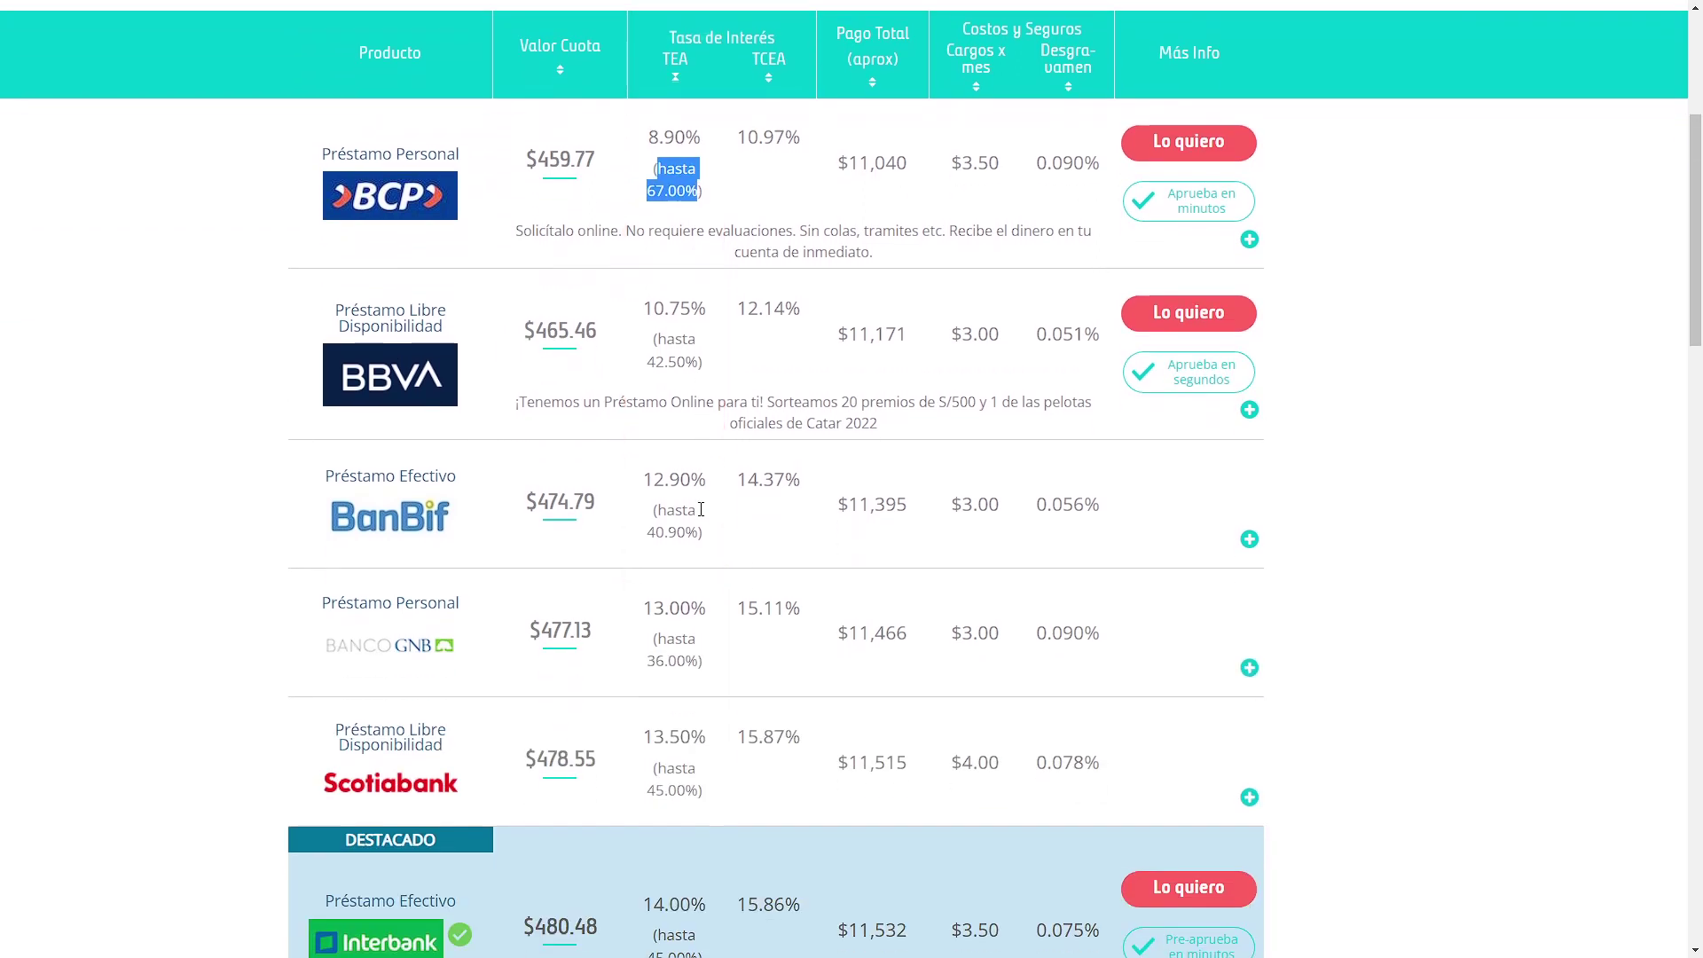
scroll(703, 518, up, 3)
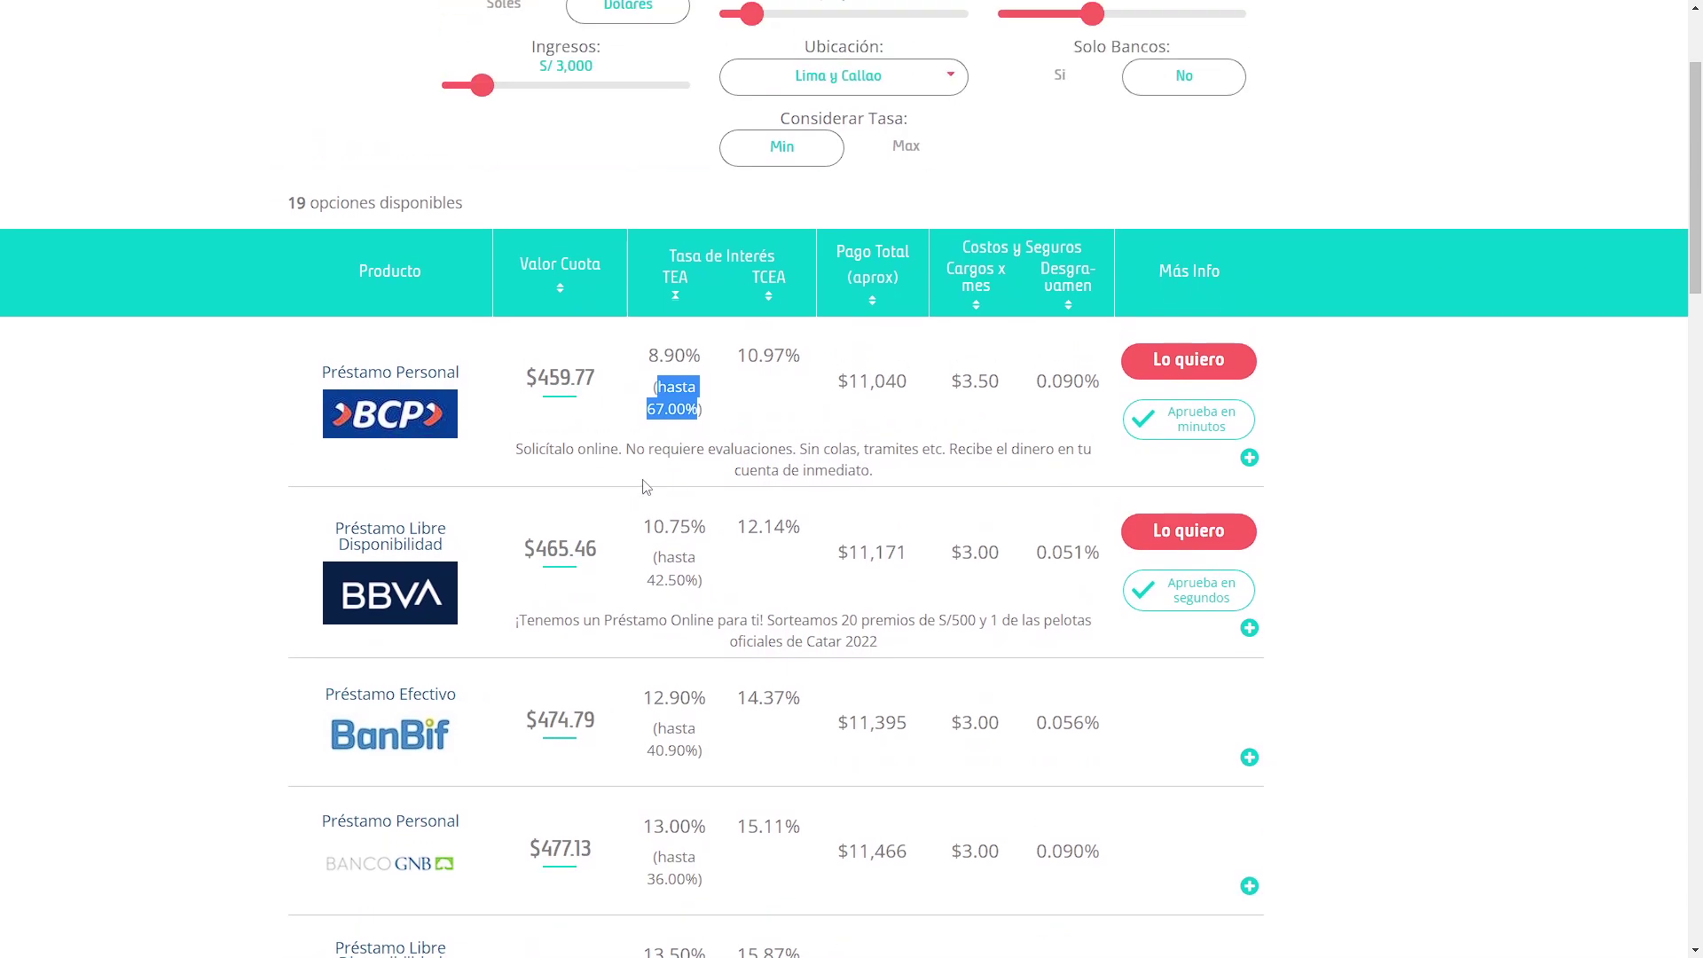
scroll(679, 491, down, 7)
scroll(679, 490, up, 7)
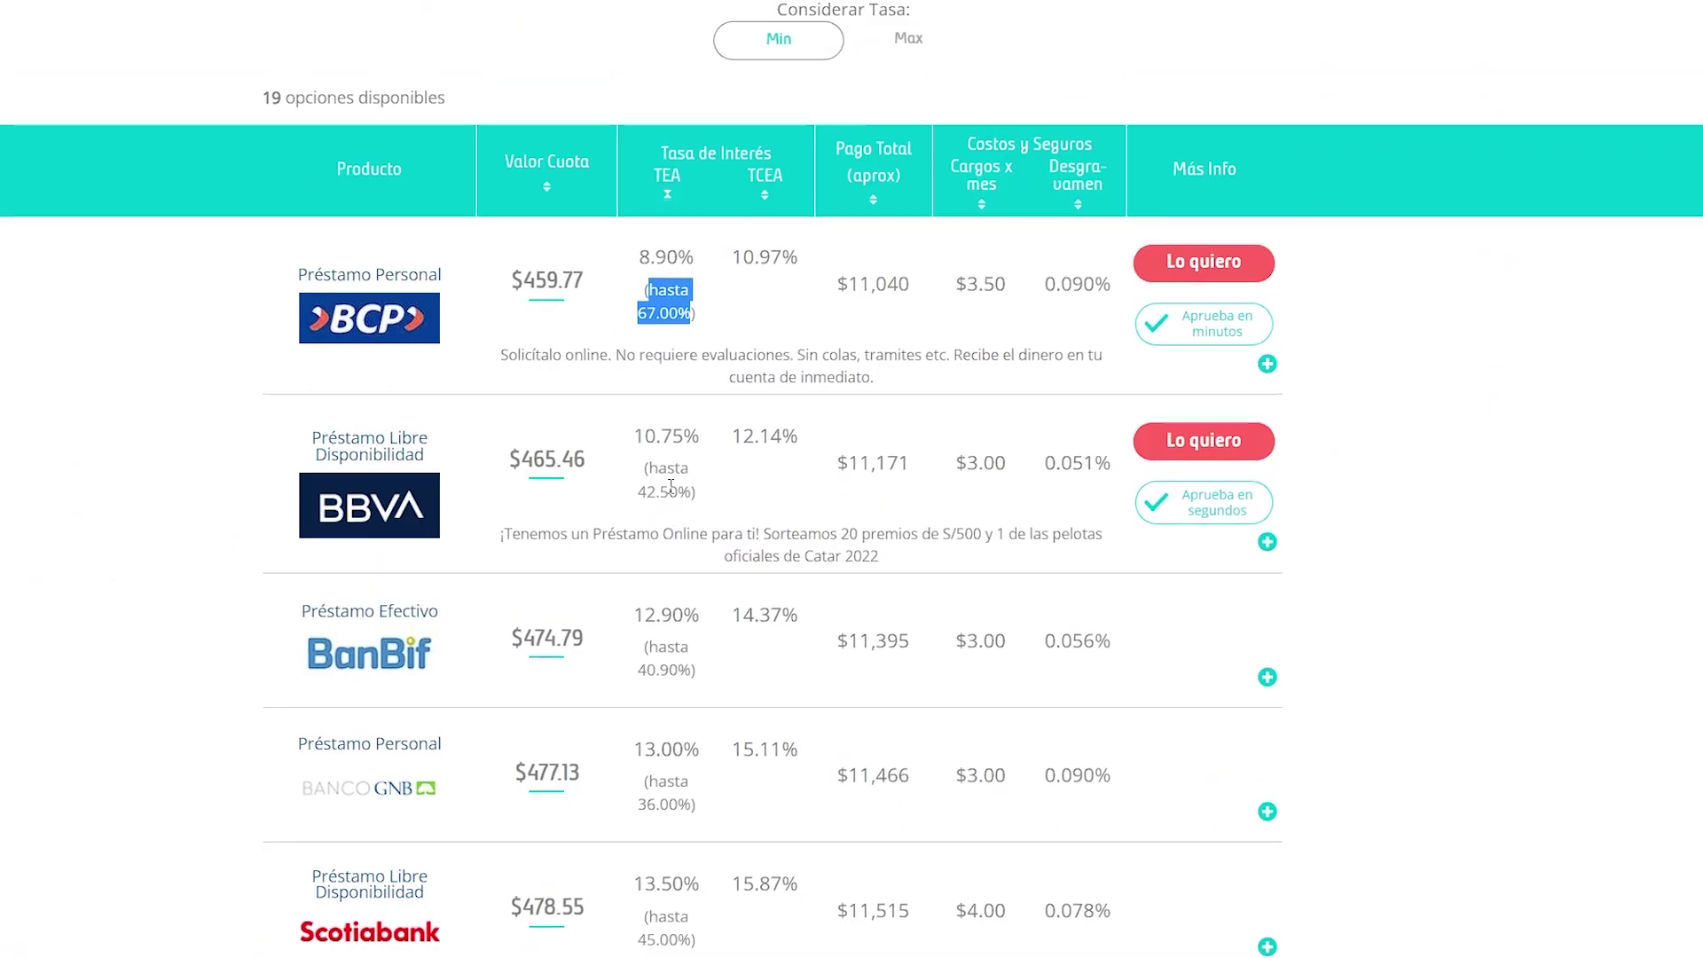
scroll(677, 490, up, 1)
scroll(670, 488, down, 1)
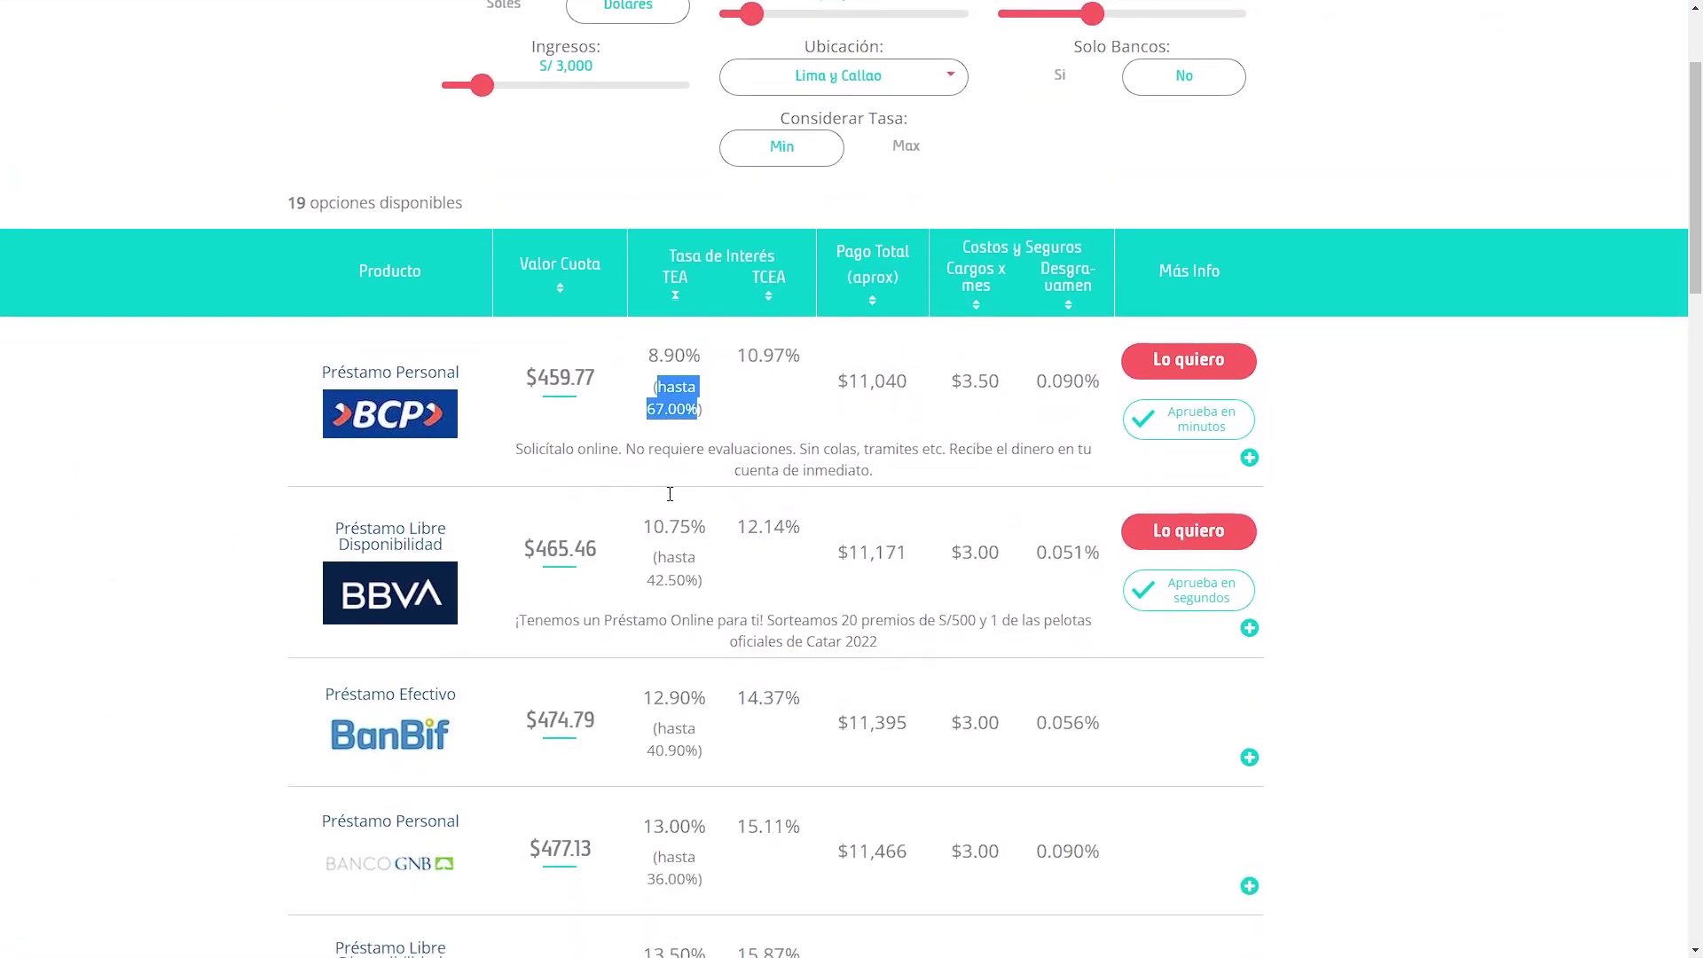
click(690, 396)
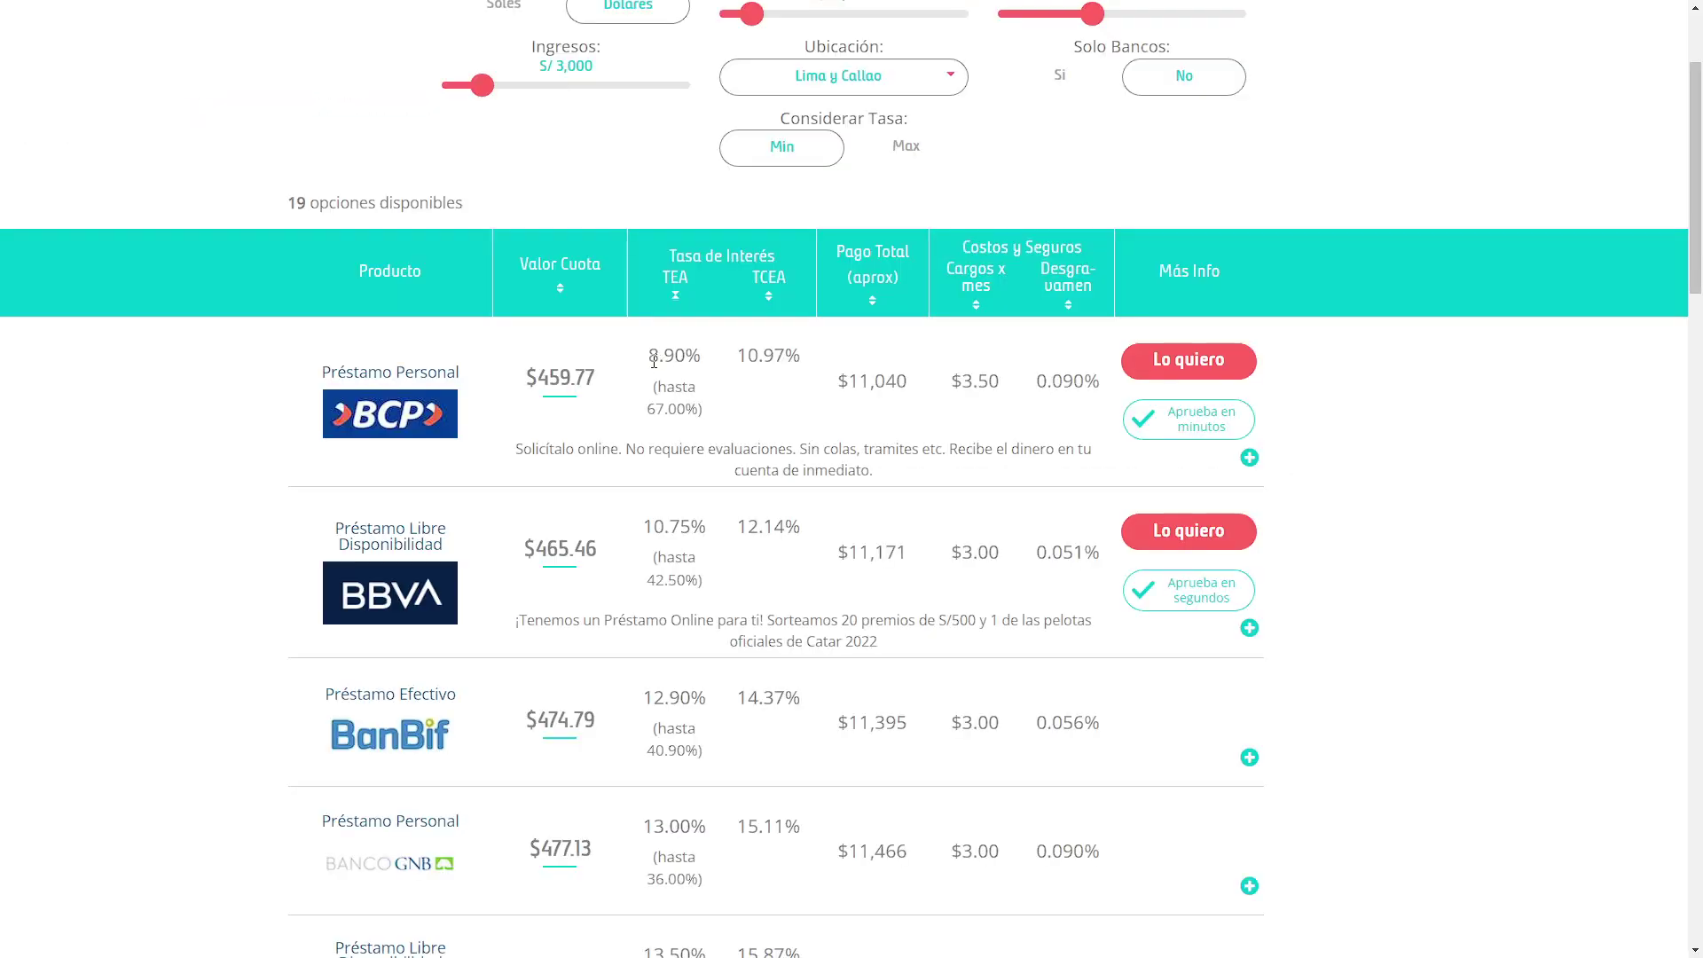
Examine the lowest and highest TEA of the BCP personal loan offer.
drag(654, 361, 699, 359)
click(702, 409)
click(651, 355)
click(691, 401)
drag(654, 357, 703, 358)
click(697, 381)
drag(647, 409, 701, 408)
drag(650, 355, 707, 423)
drag(648, 353, 699, 402)
Review Banco Pichincha's offer for its TEA range, instalment value, monthly charge and desgravamen rate.
scroll(674, 533, down, 7)
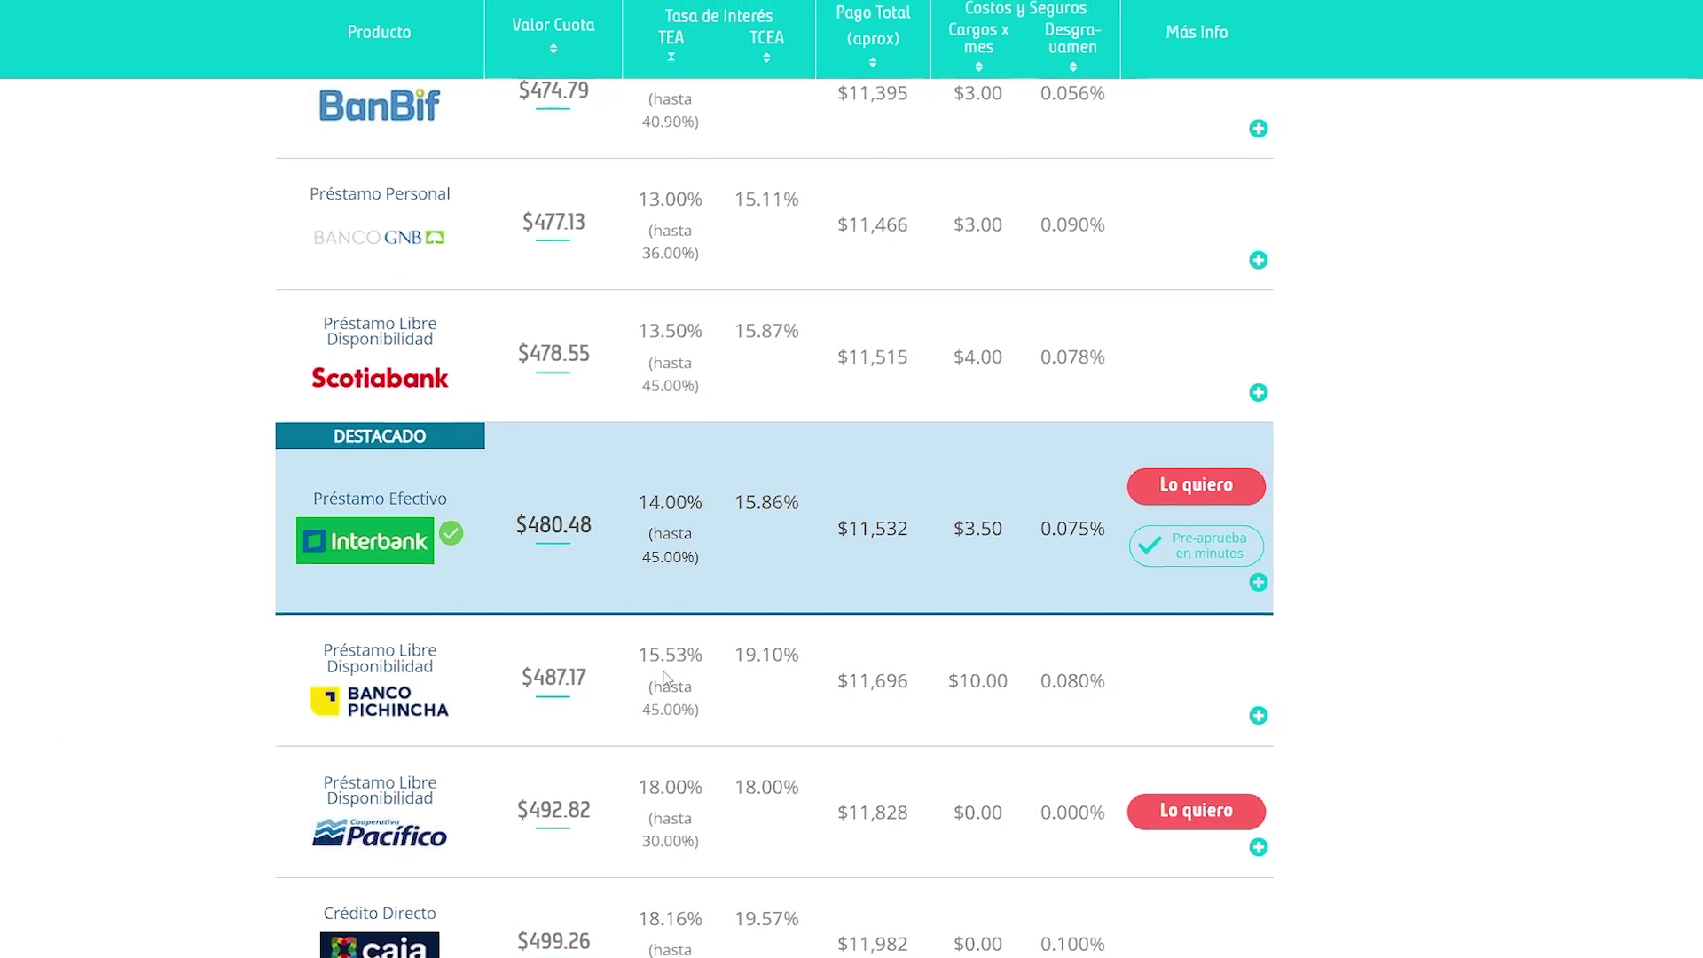
drag(650, 653, 707, 652)
click(690, 679)
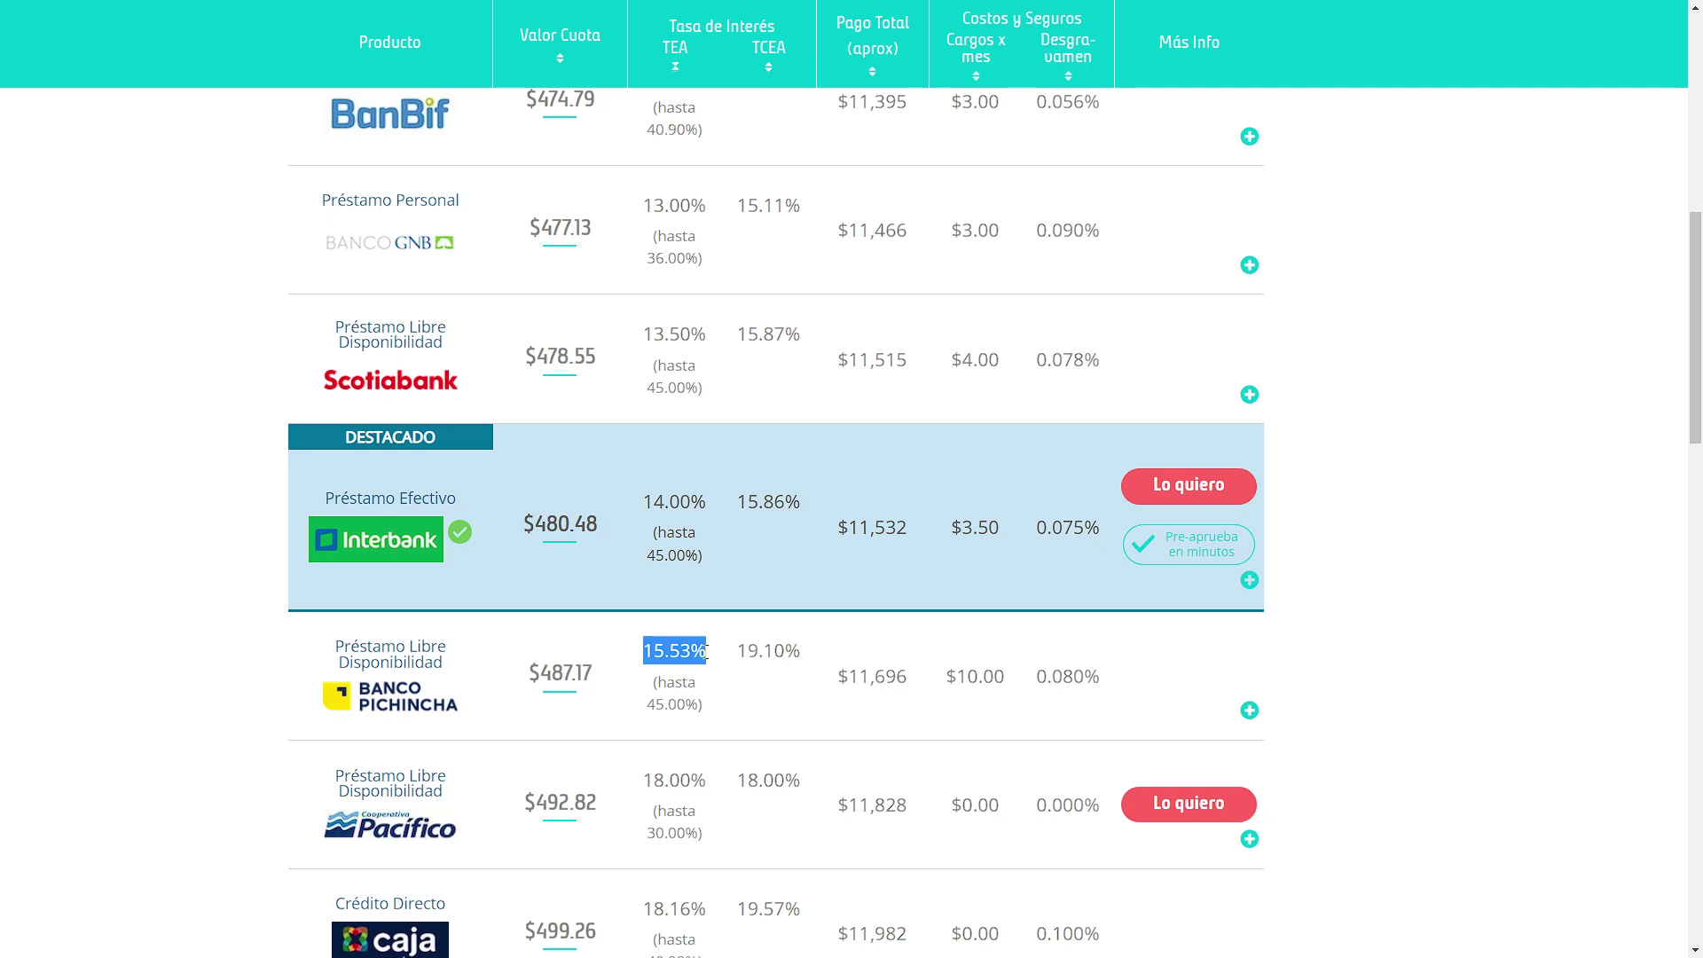
click(681, 701)
drag(648, 706, 695, 705)
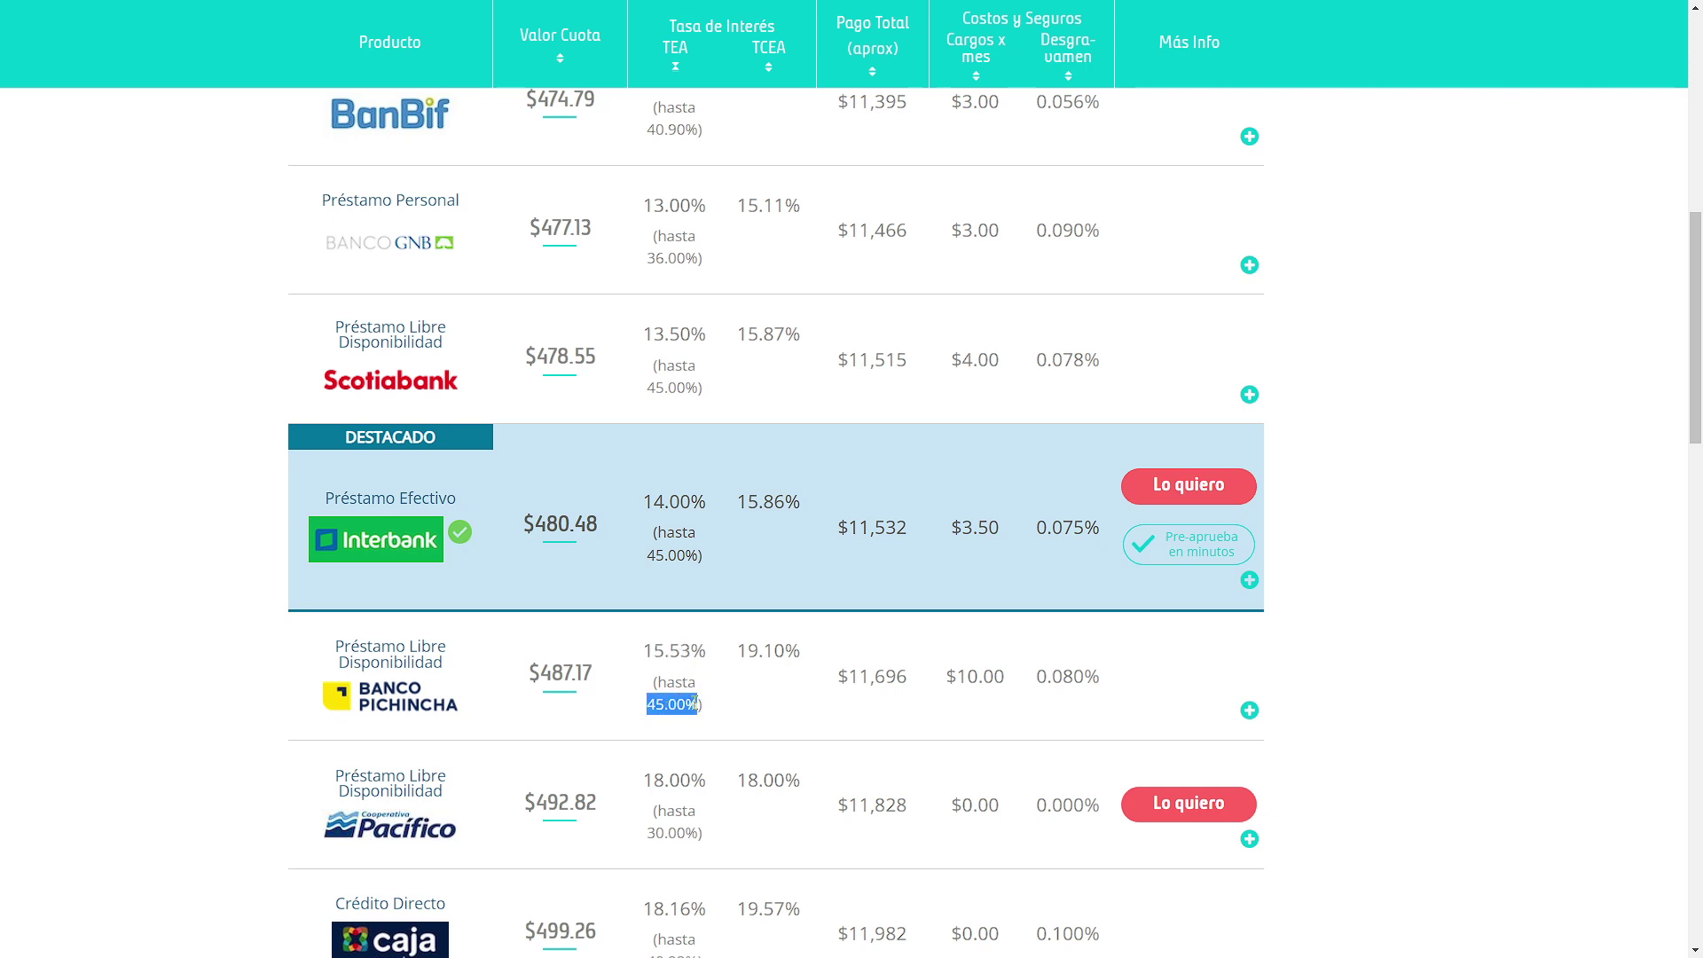
drag(540, 674, 593, 674)
click(654, 690)
drag(648, 653, 706, 653)
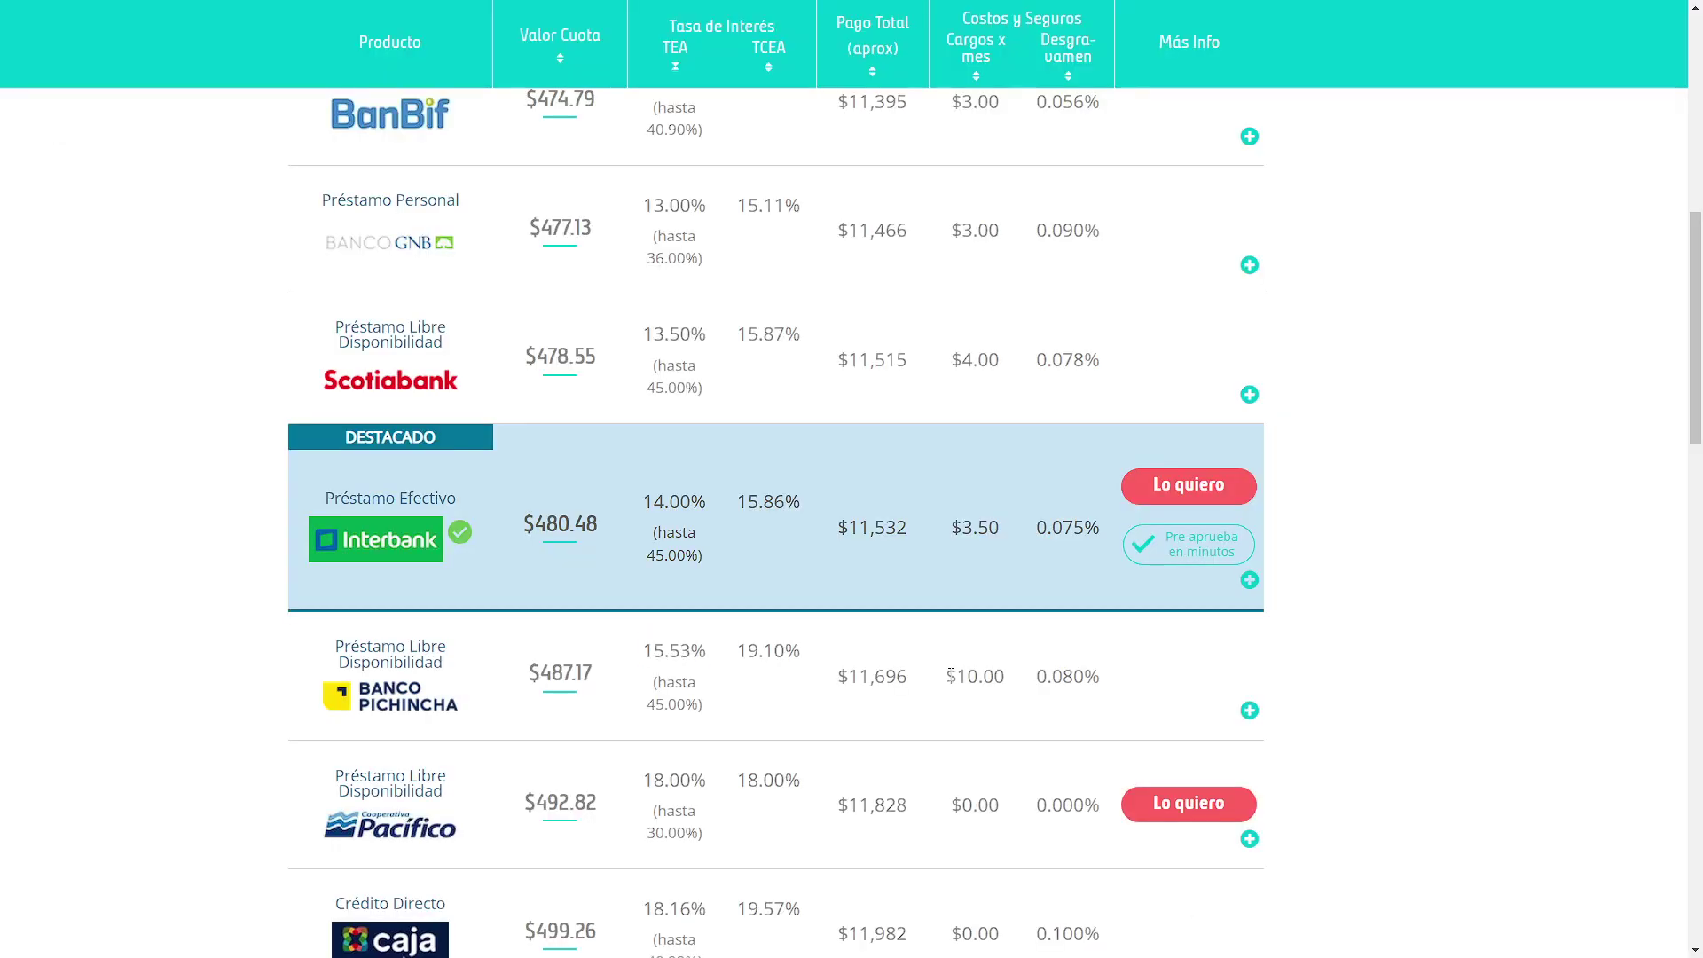
drag(945, 676, 1012, 676)
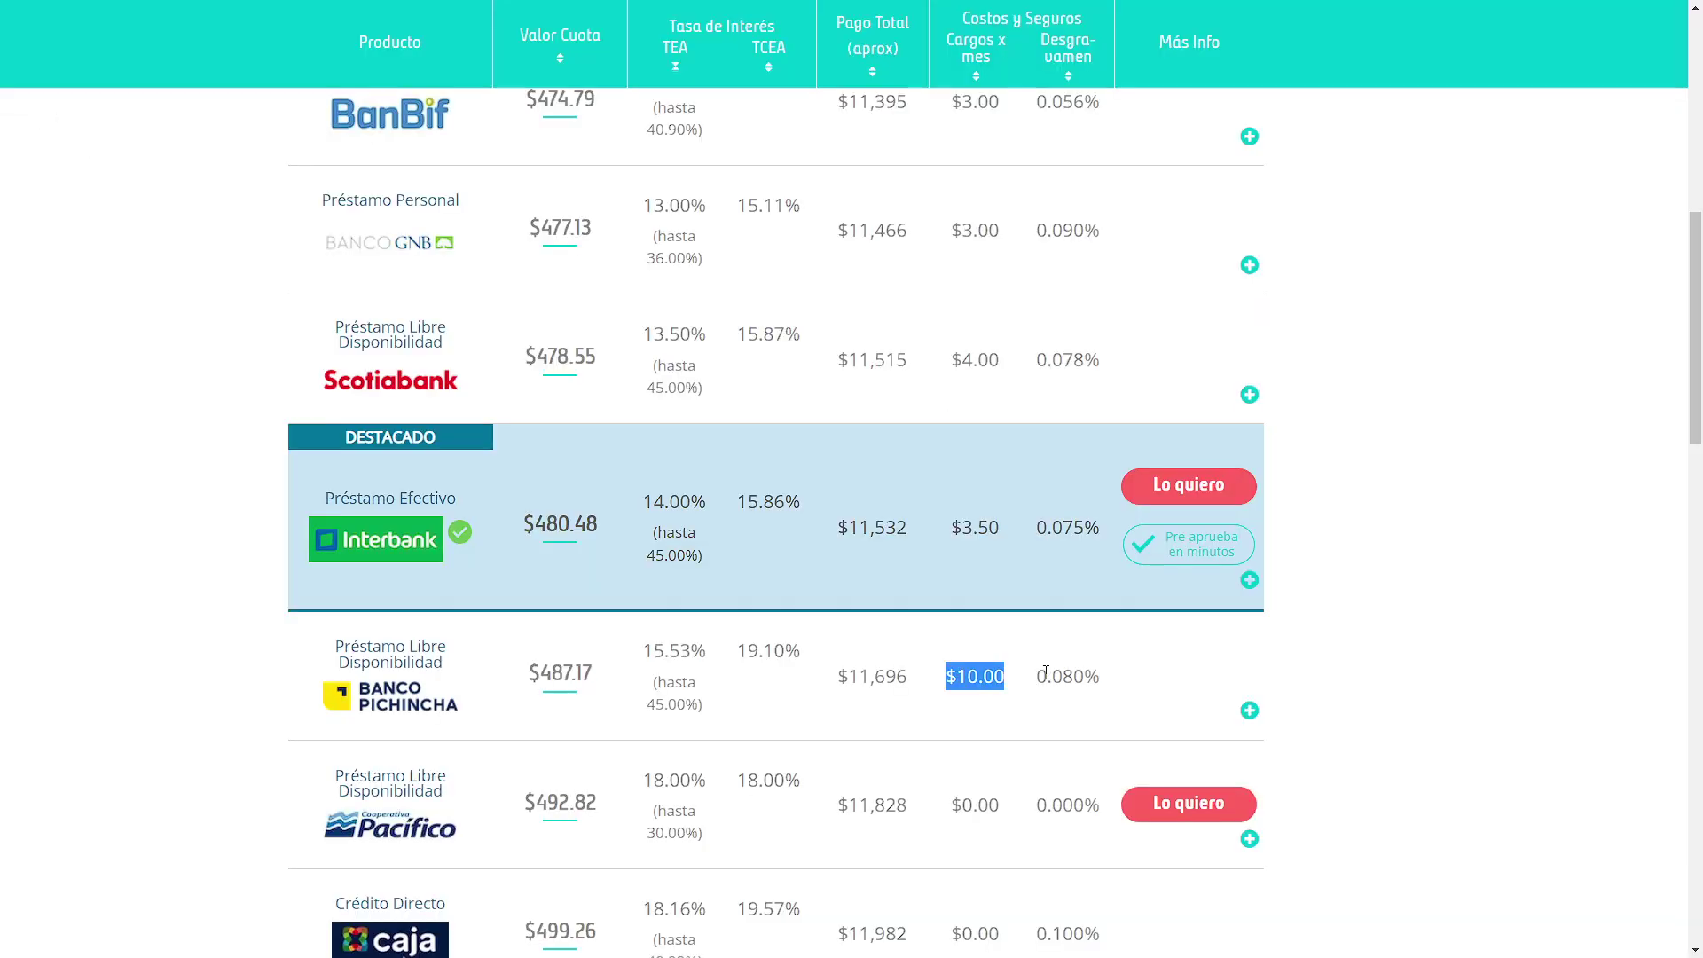
drag(1038, 673, 1051, 673)
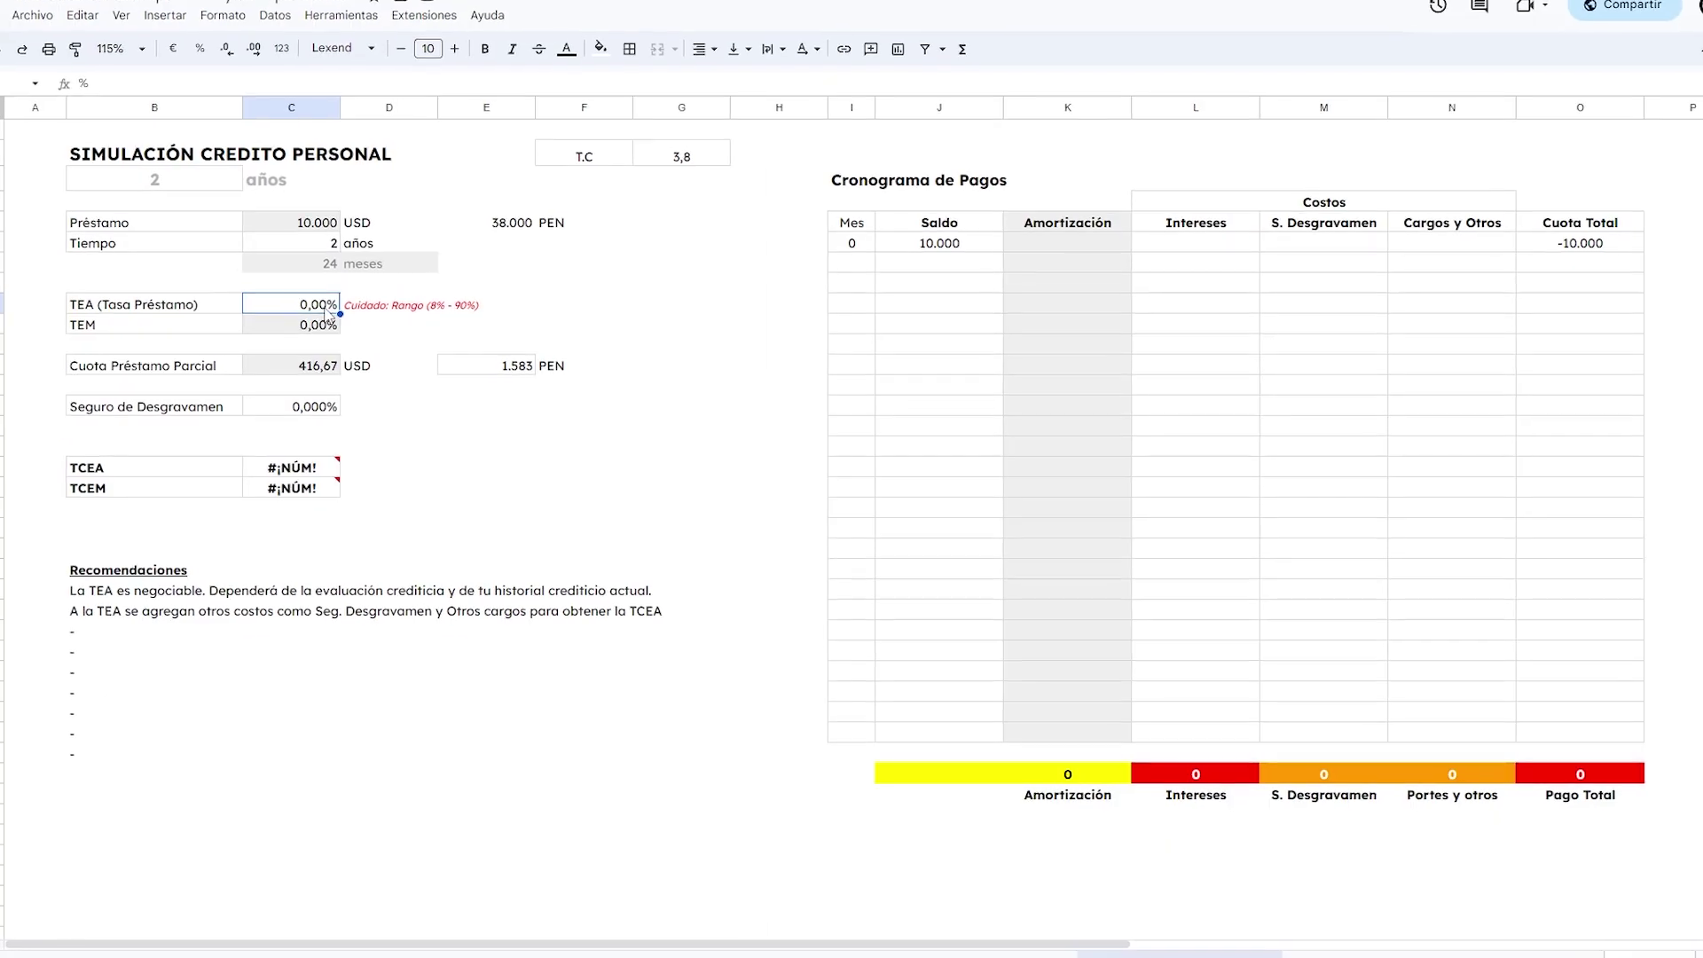
Back in the loan simulation spreadsheet, set the TEA (Tasa Préstamo) to 15,53%.
key(Return)
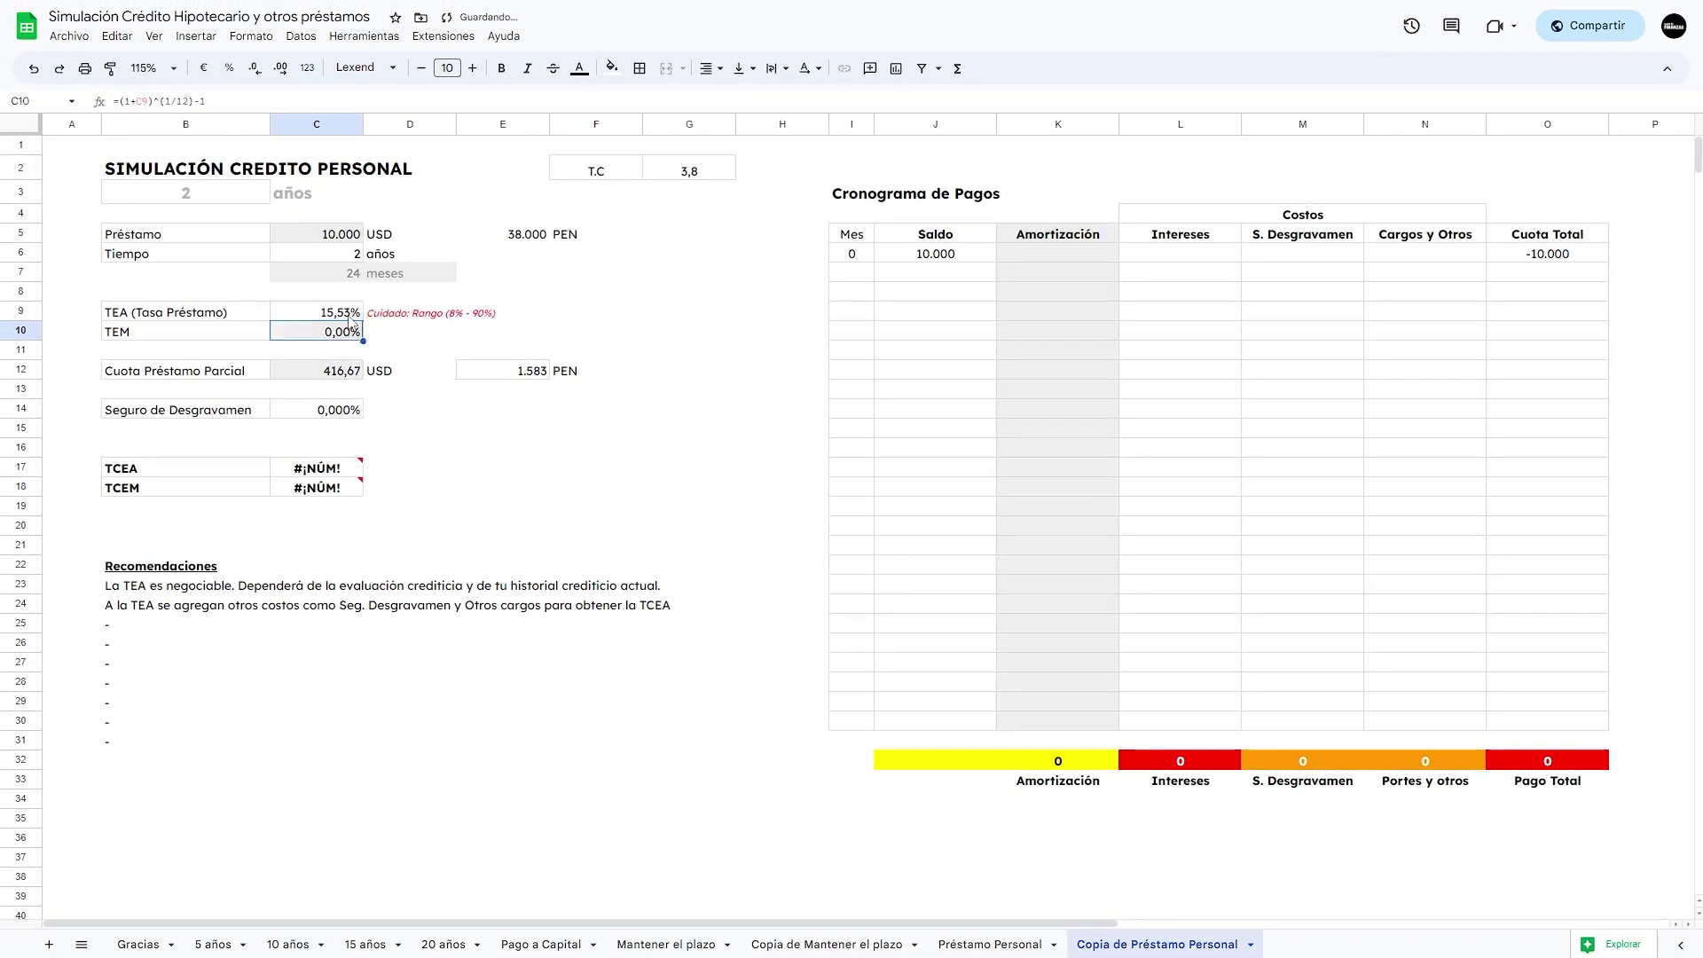
key(Return)
key(Return)
Set the Seguro de Desgravamen rate to 0,080%.
key(Down)
key(Down)
key(Down)
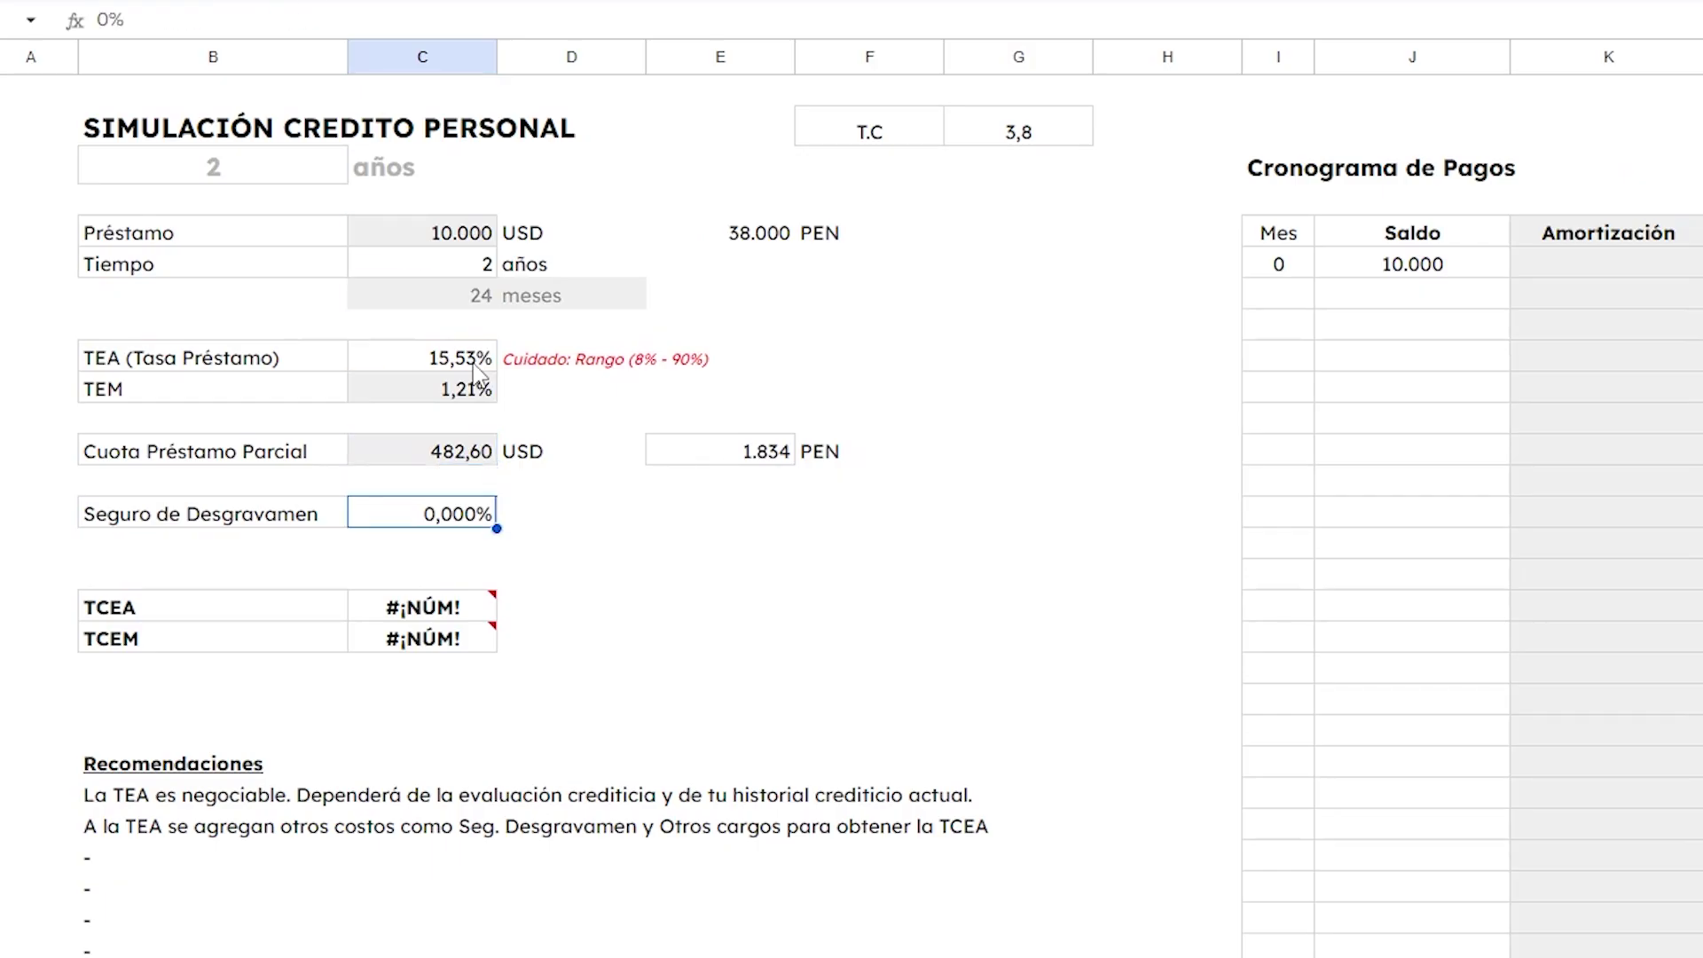
text(0,080)
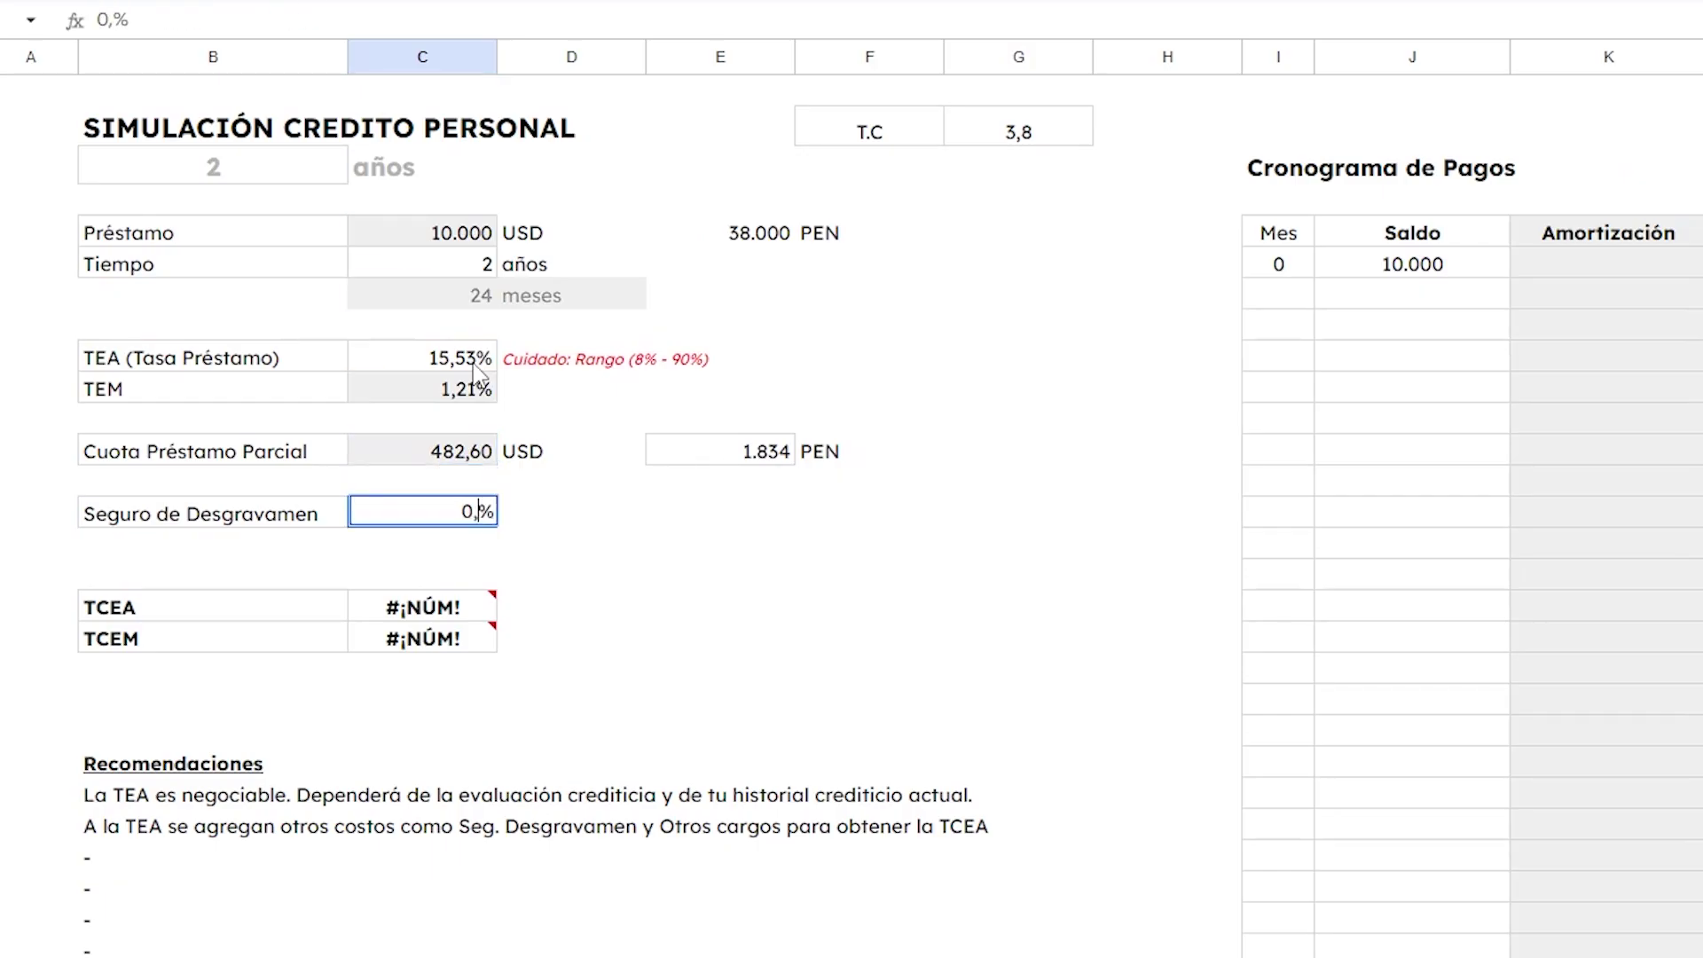
key(Return)
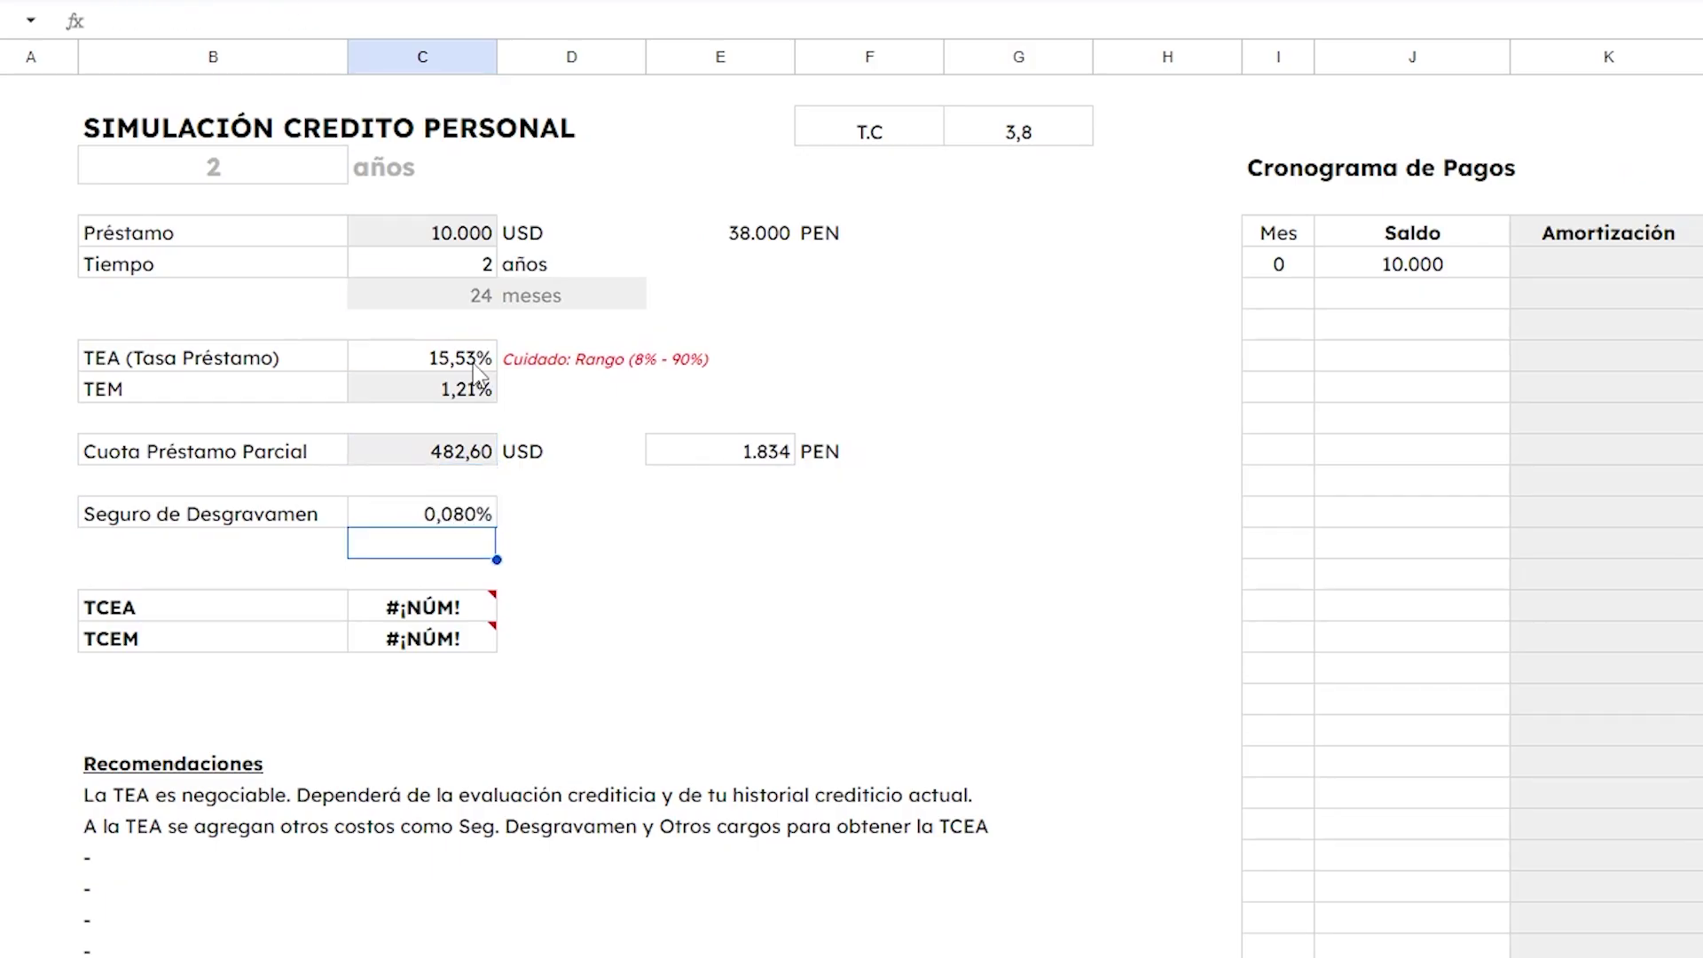
Inspect the PAGO formula behind the Cuota Préstamo Parcial in USD without changing it.
key(Up)
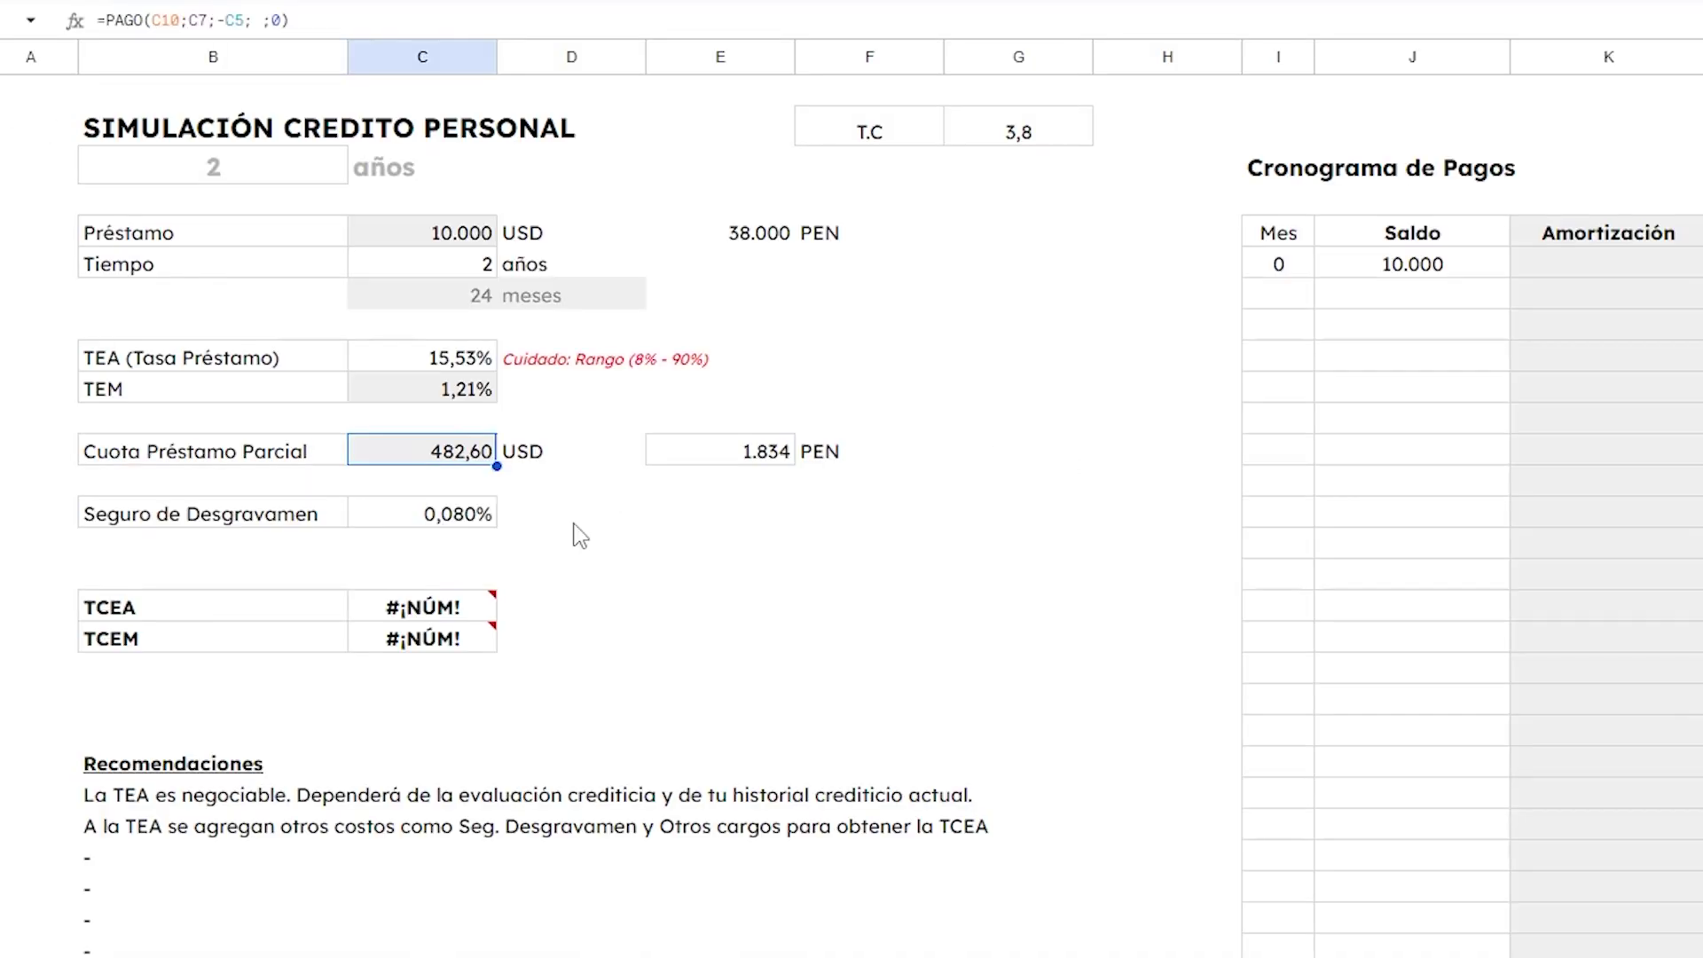
key(F2)
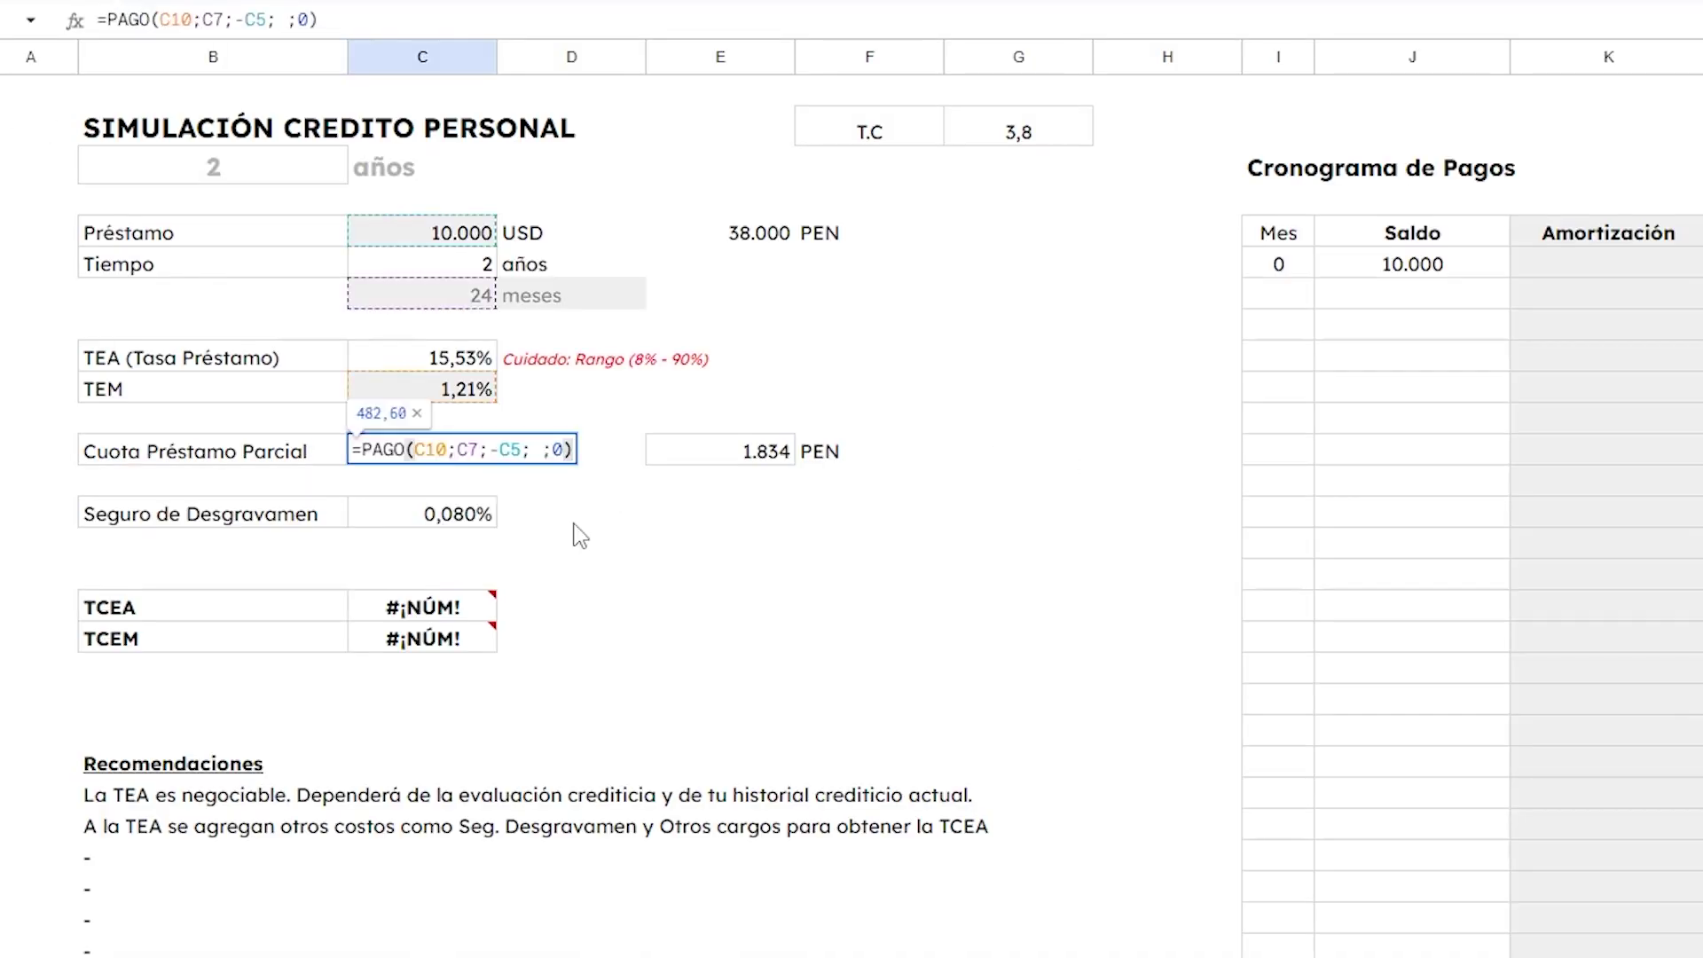
key(Escape)
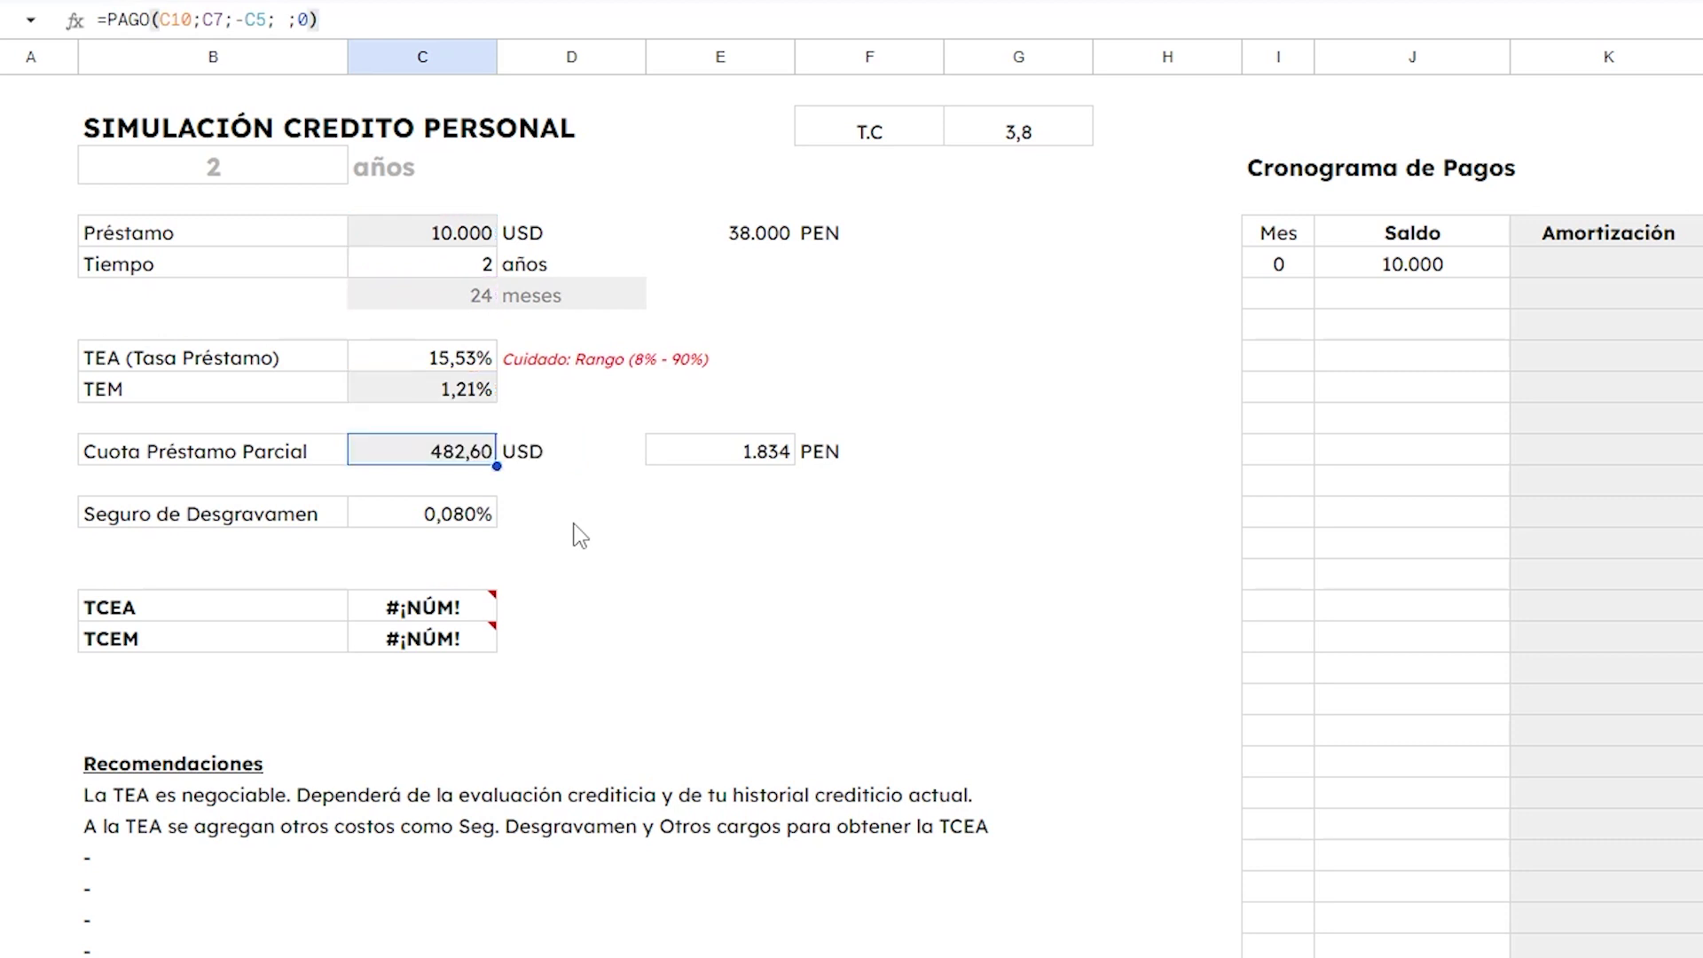
key(Right)
key(Left)
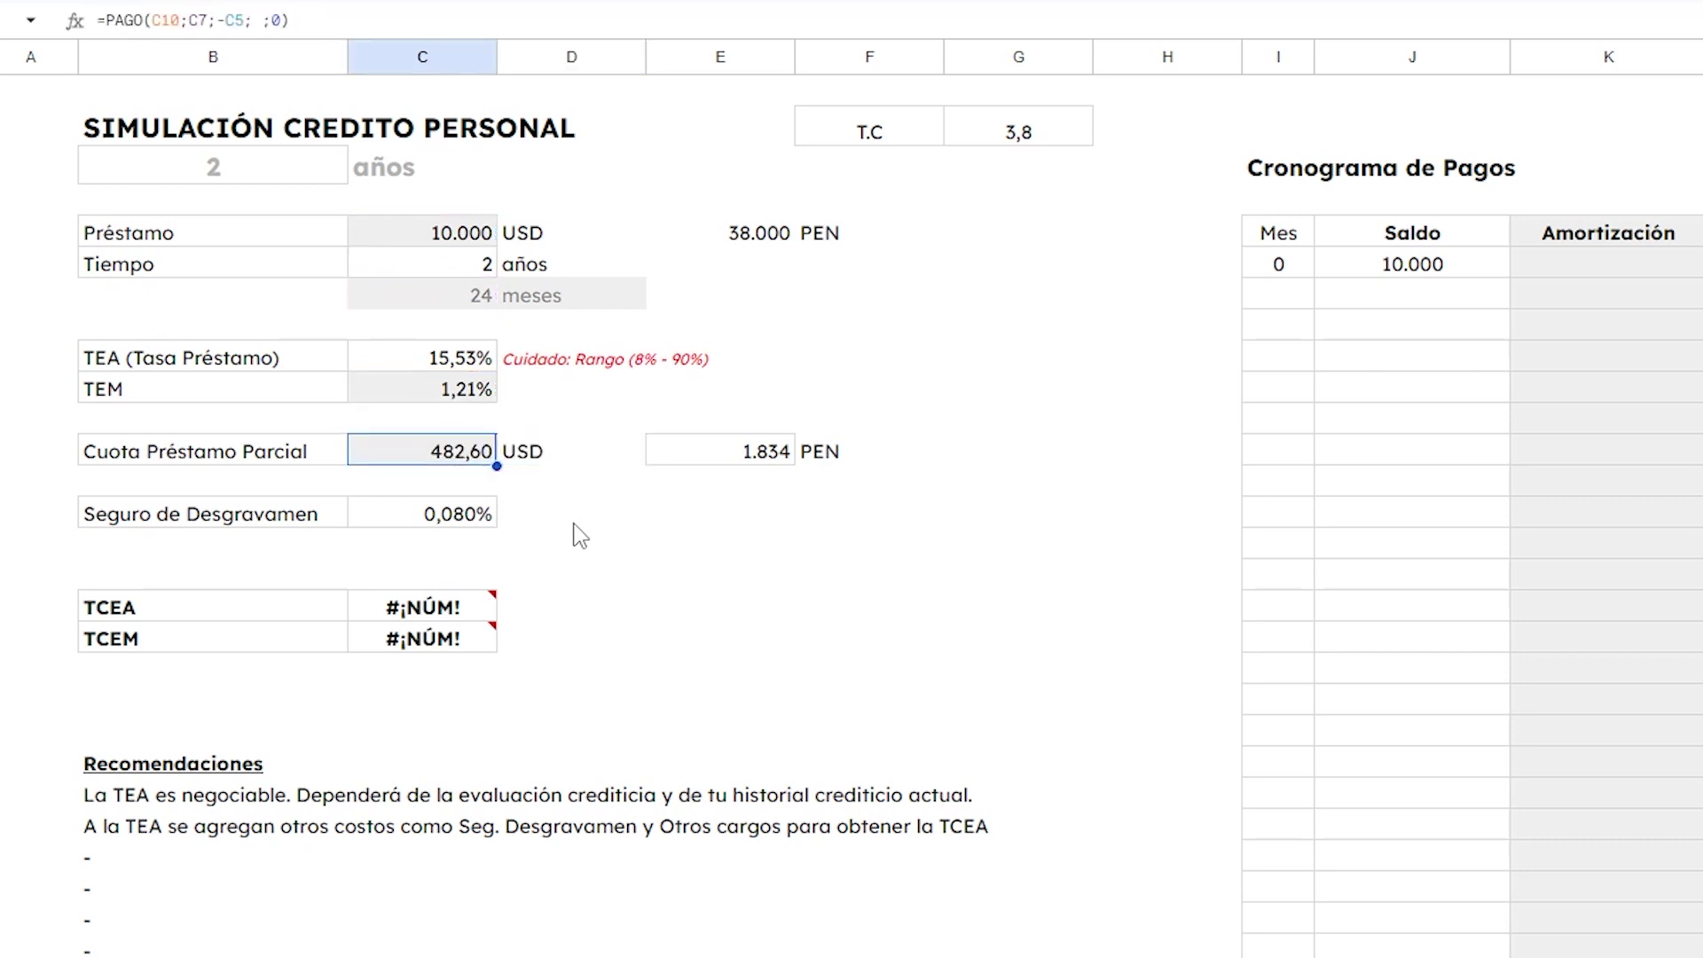
key(F2)
key(Escape)
Clear the Cuota Préstamo Parcial in USD and begin a PAGO formula with the TEM (C10) as rate and the months (C7) as periods.
key(Delete)
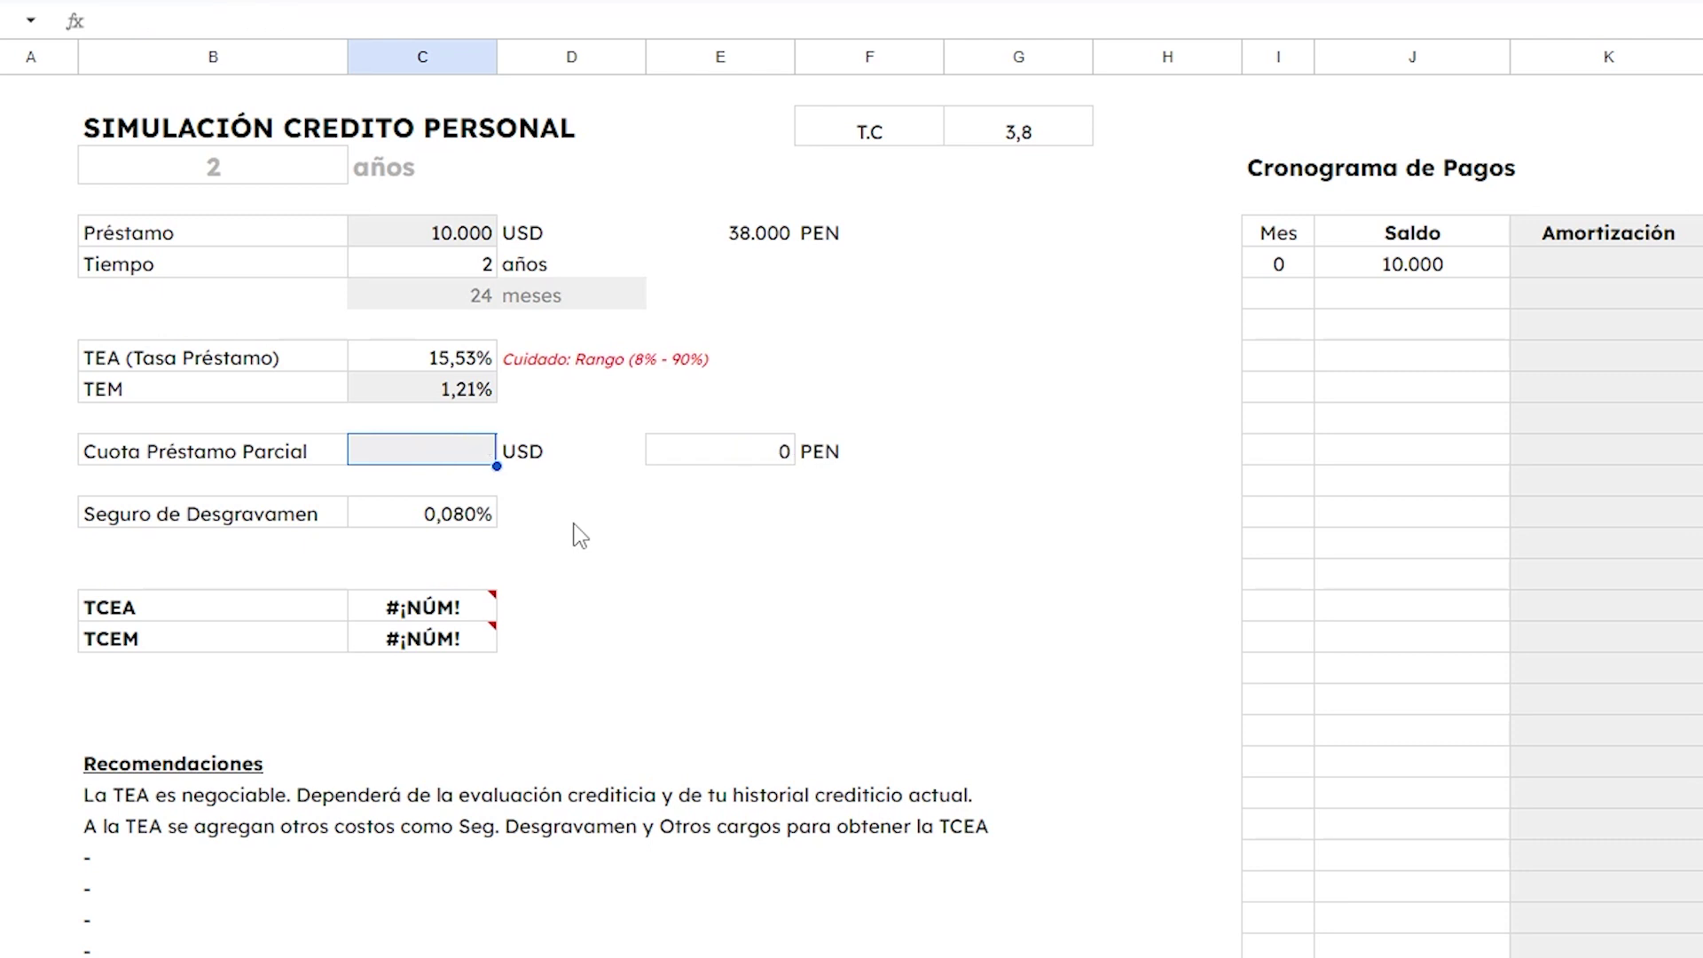
text(=pago()
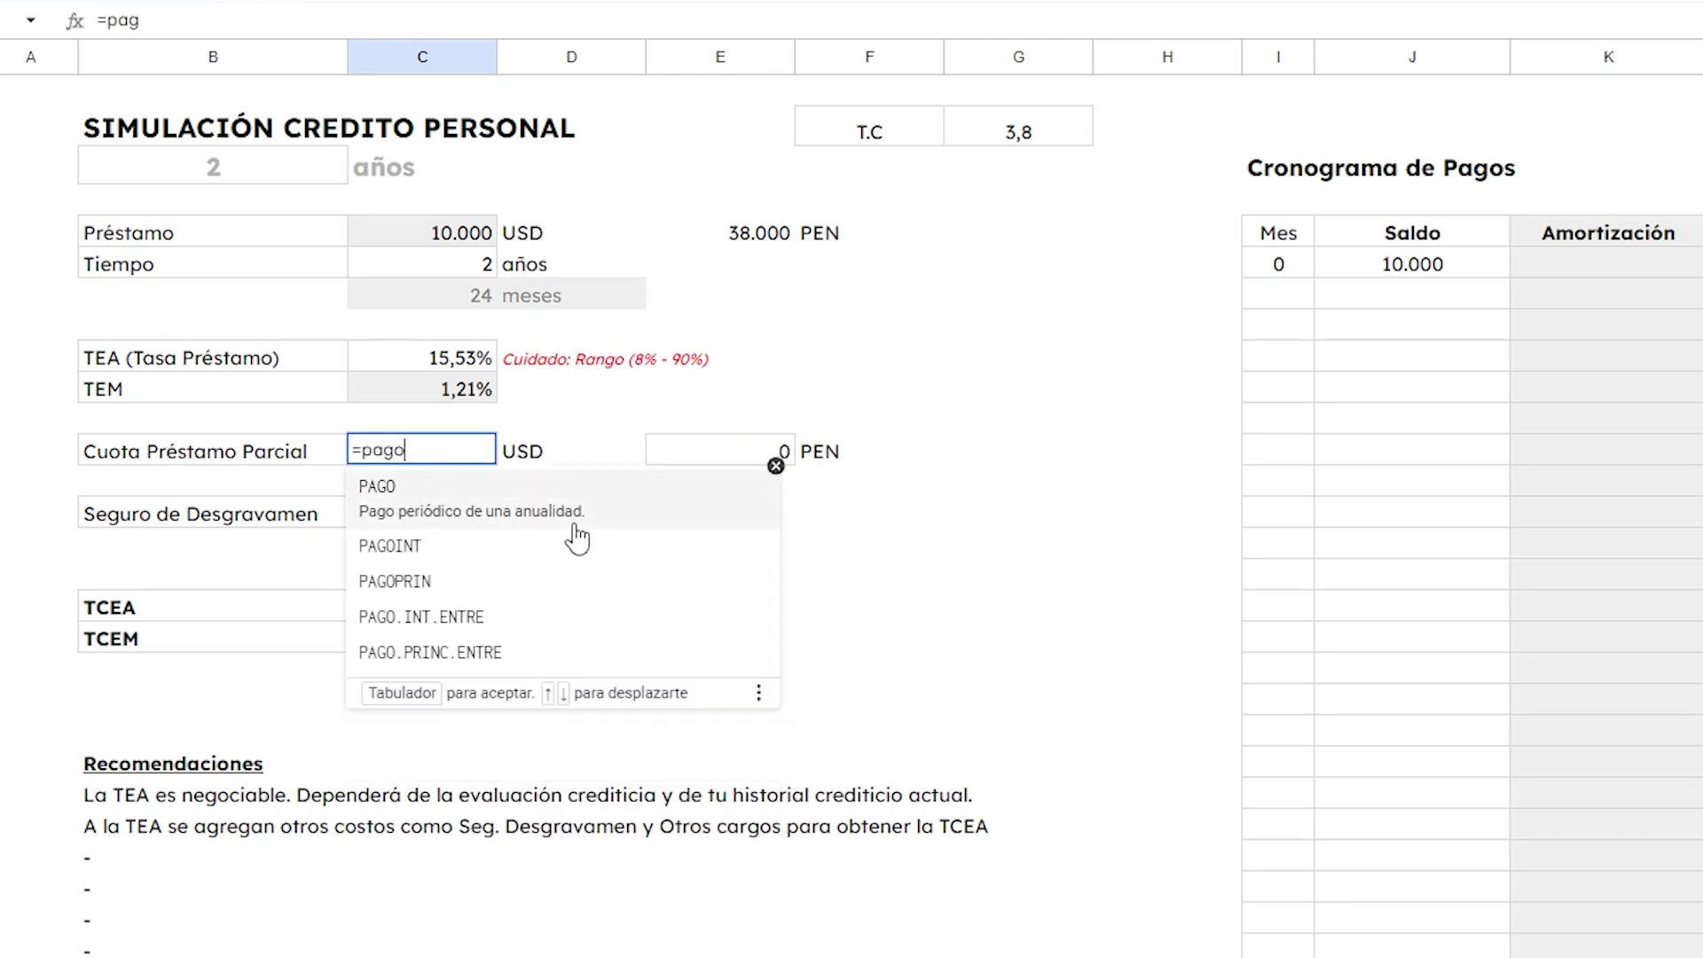
key(Up)
key(Up)
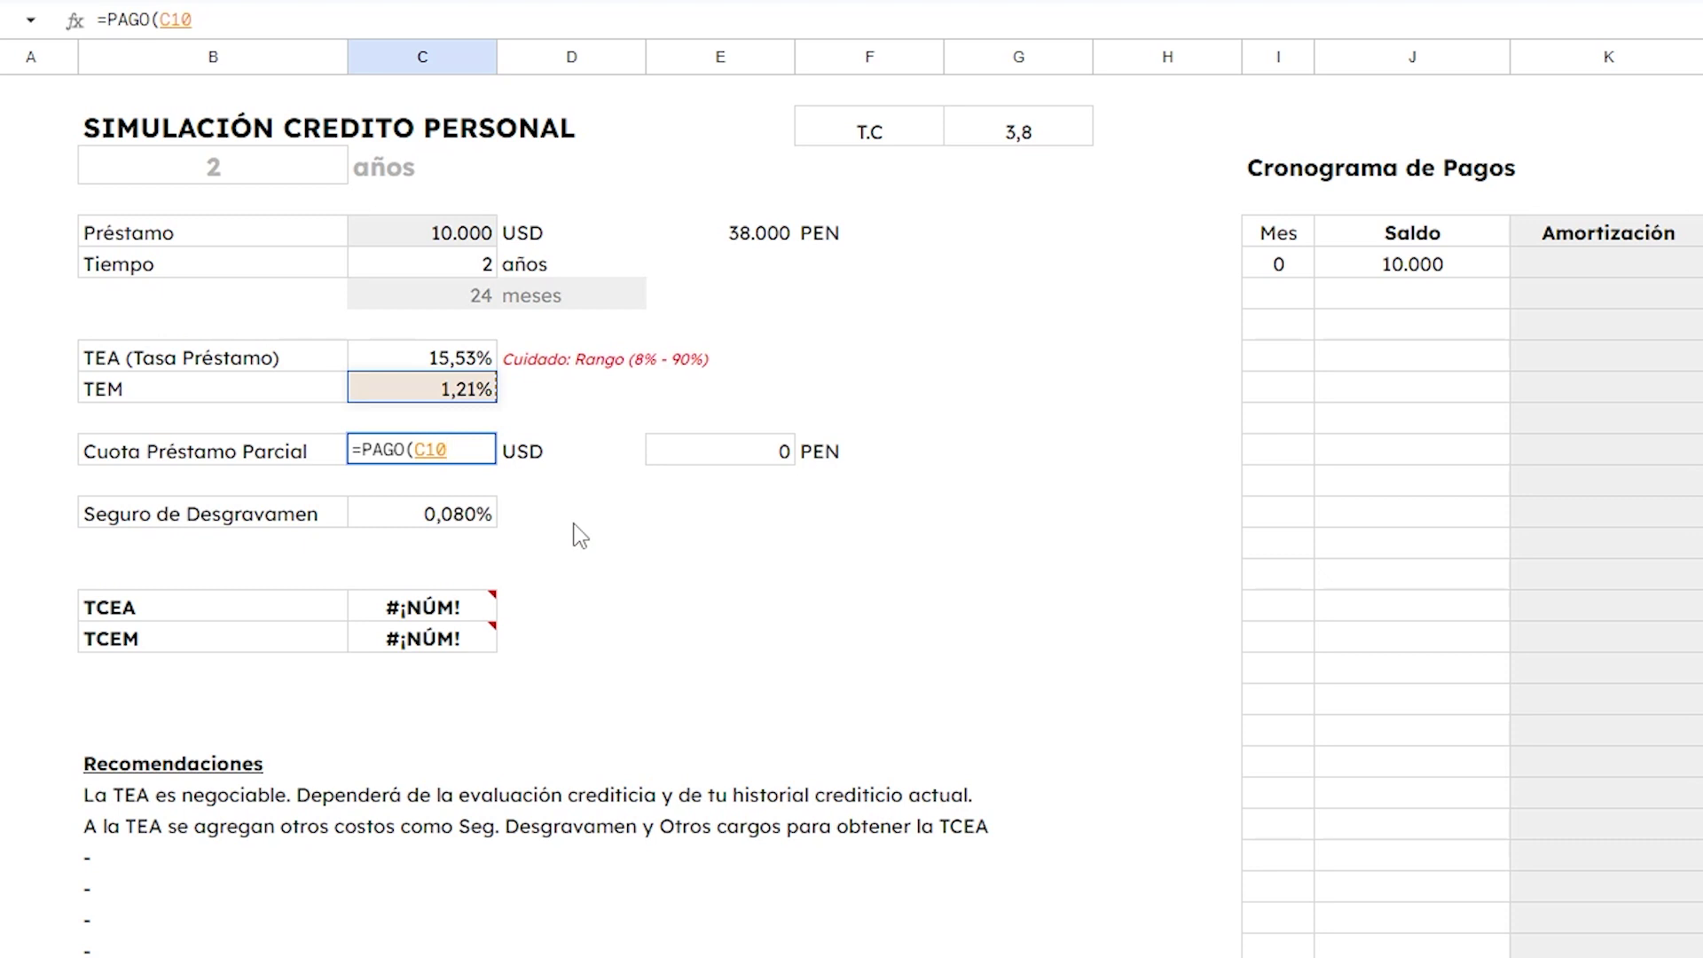
text(;)
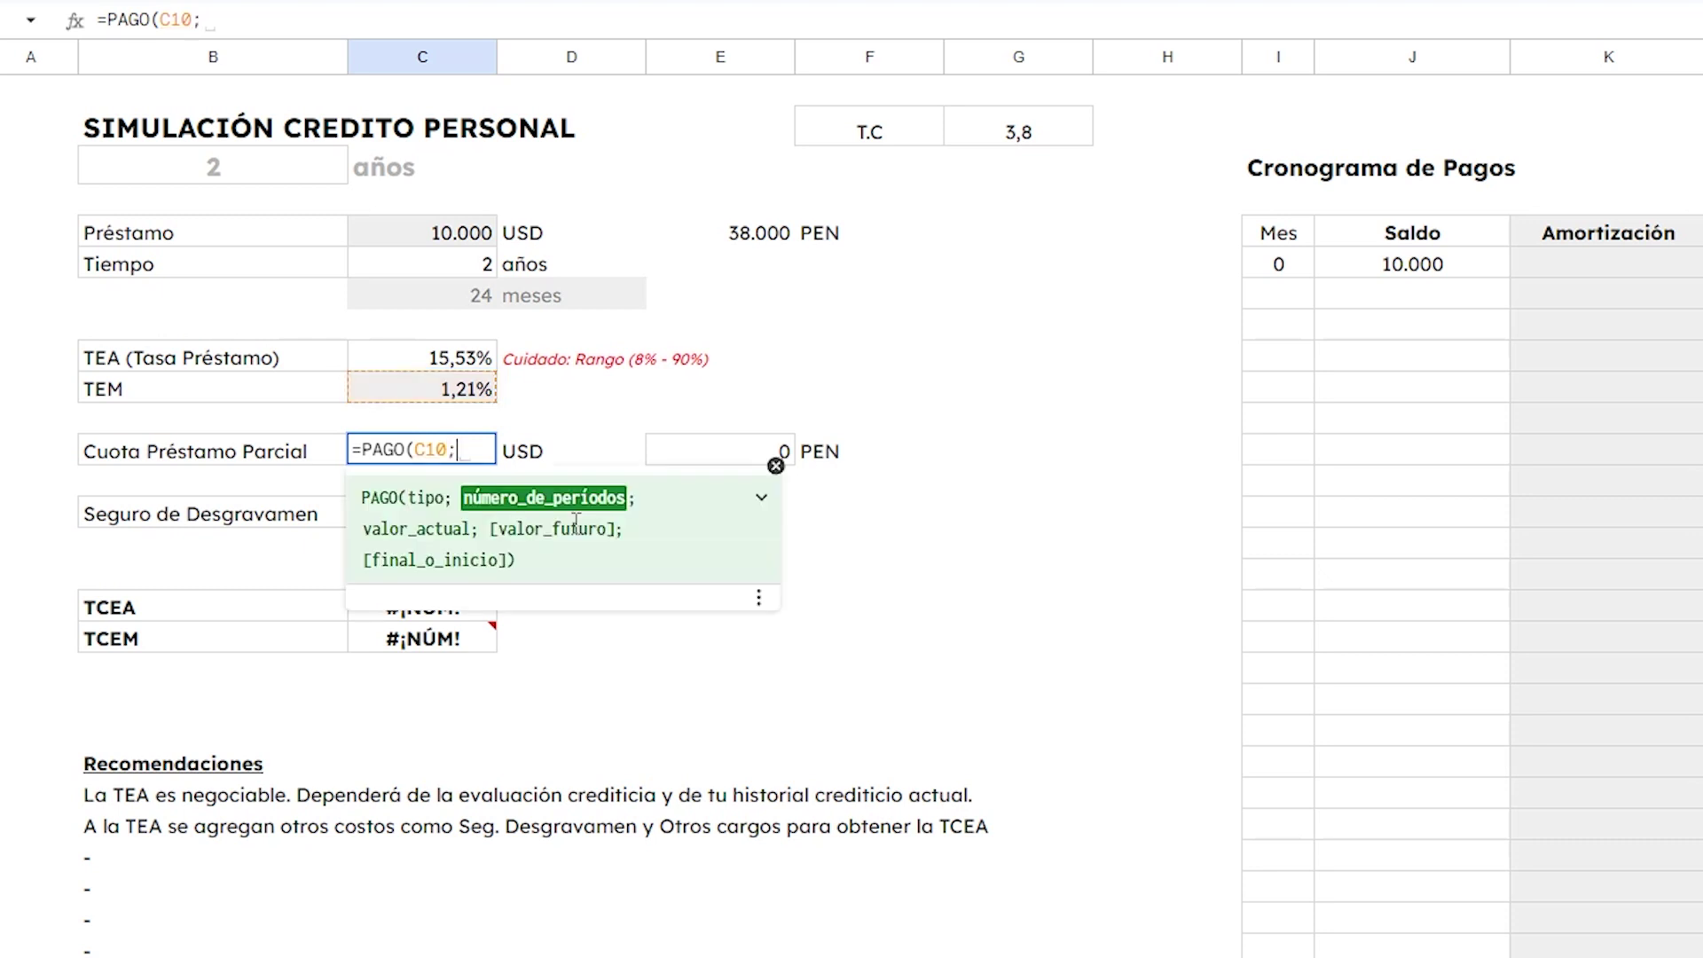
key(Up)
key(Up)
key(Up)
key(Up)
key(Up)
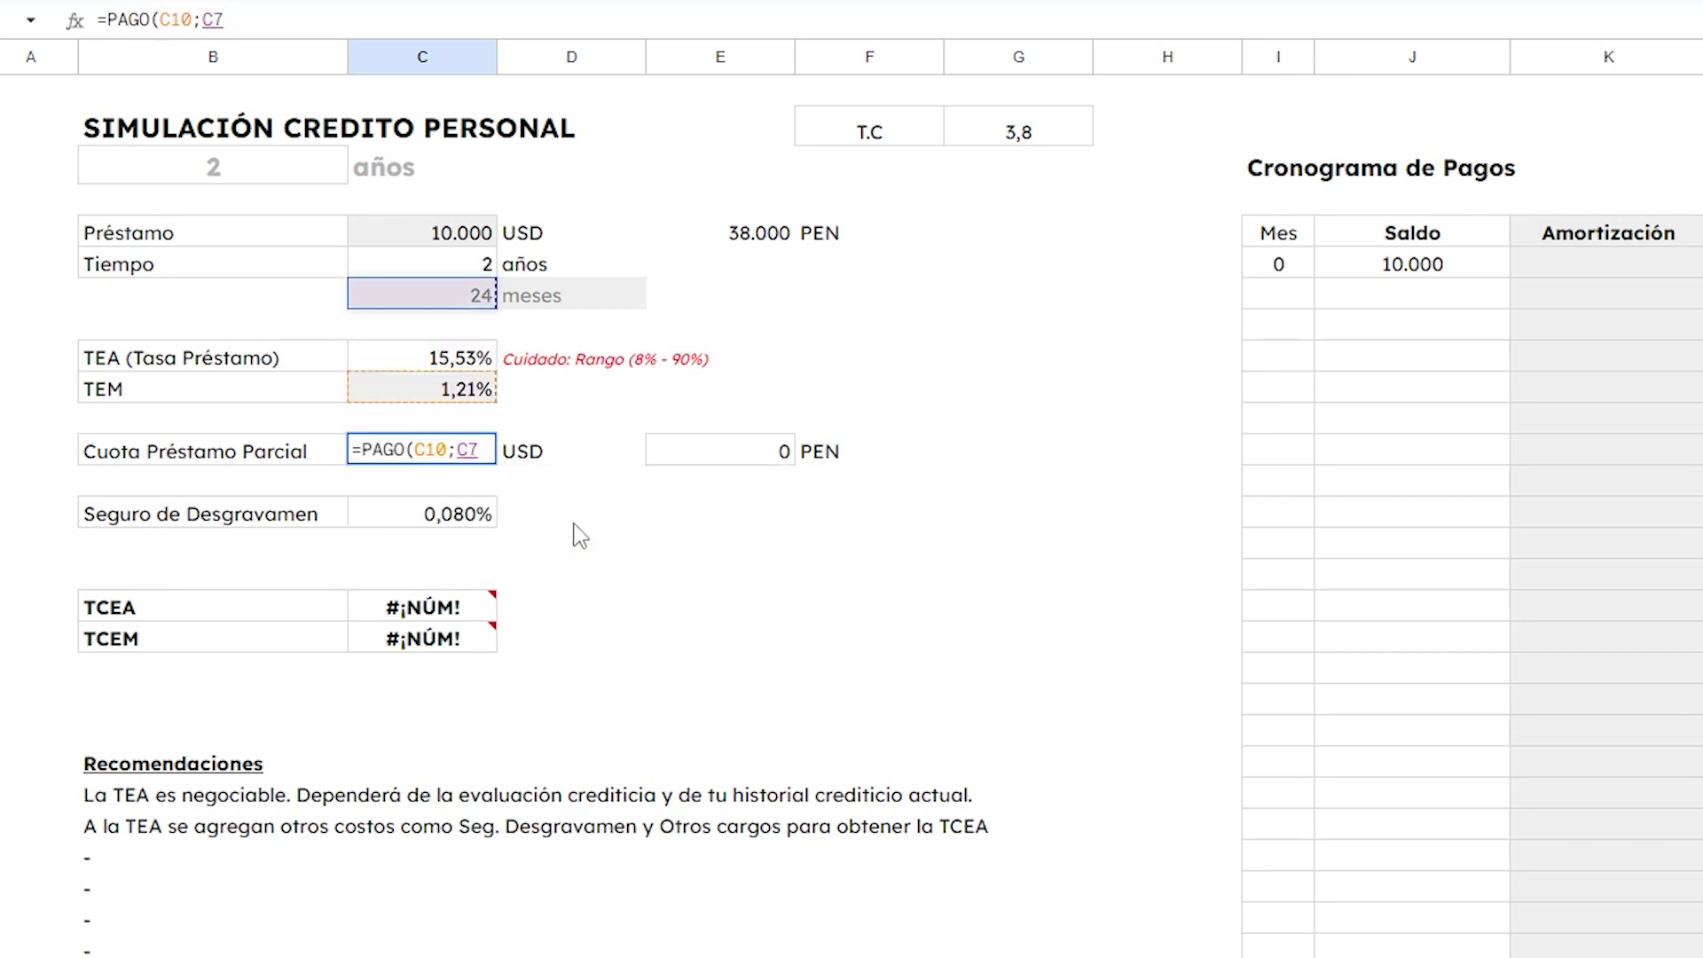
Complete the PAGO formula with the negative Préstamo (-C5) as present value, a blank future value and 0 for end-of-period payments.
text(;)
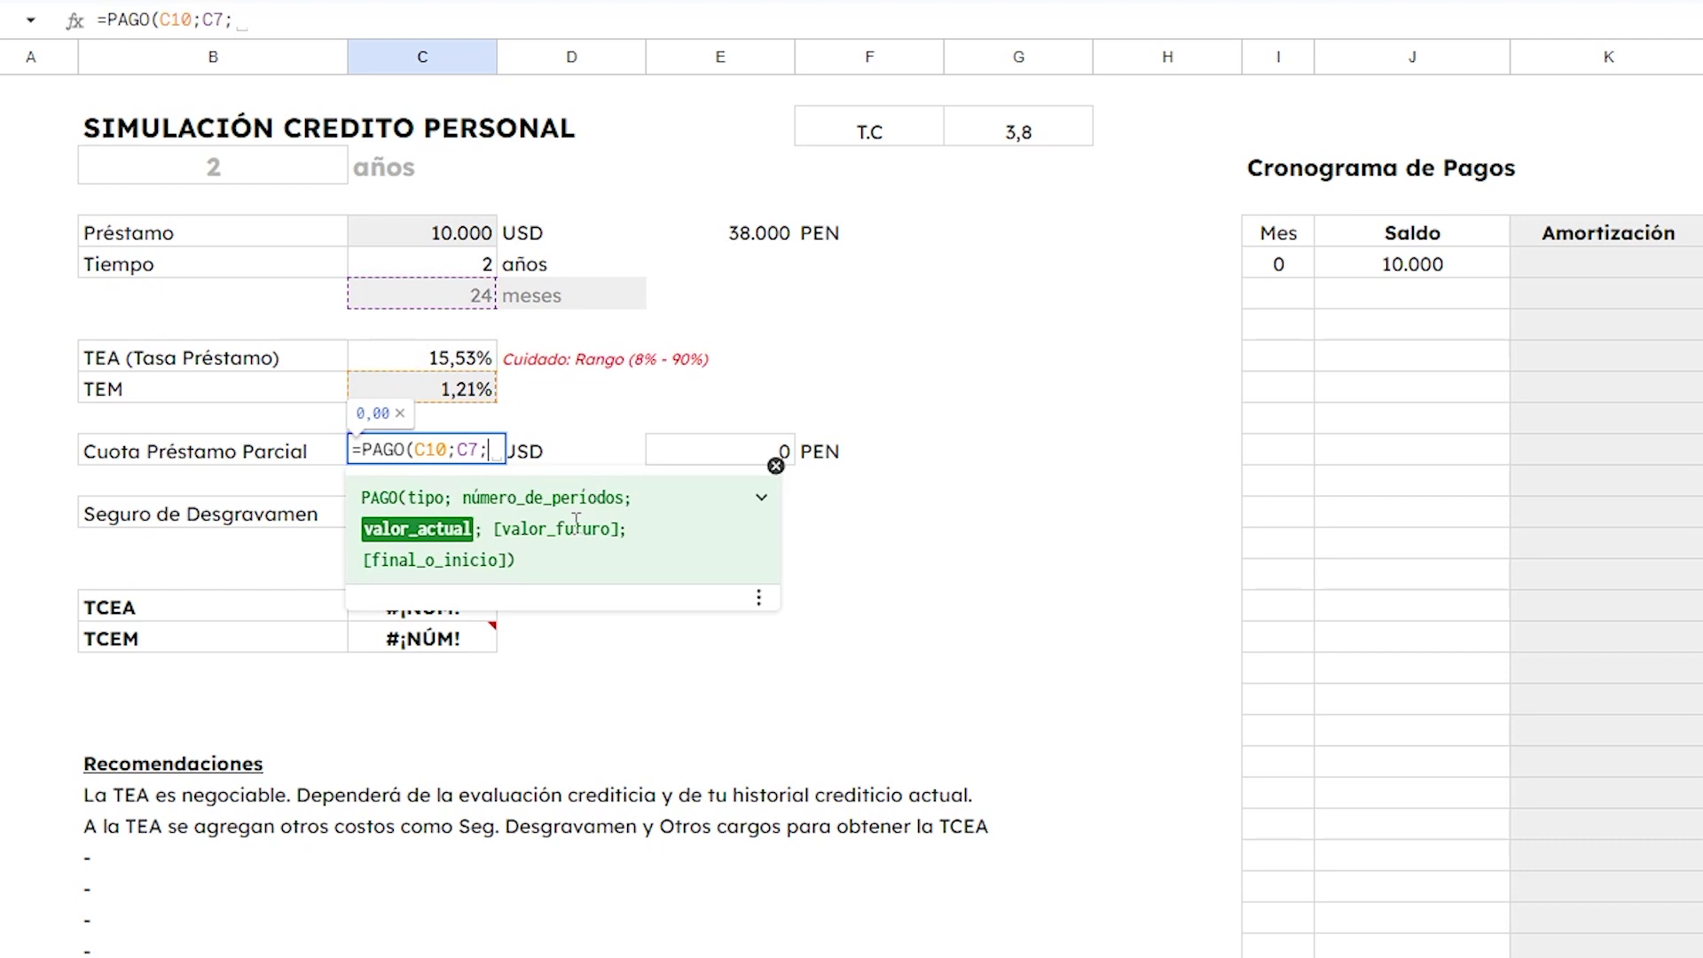
text(-)
key(Up)
key(Up)
key(Up)
key(Up)
key(Up)
key(Up)
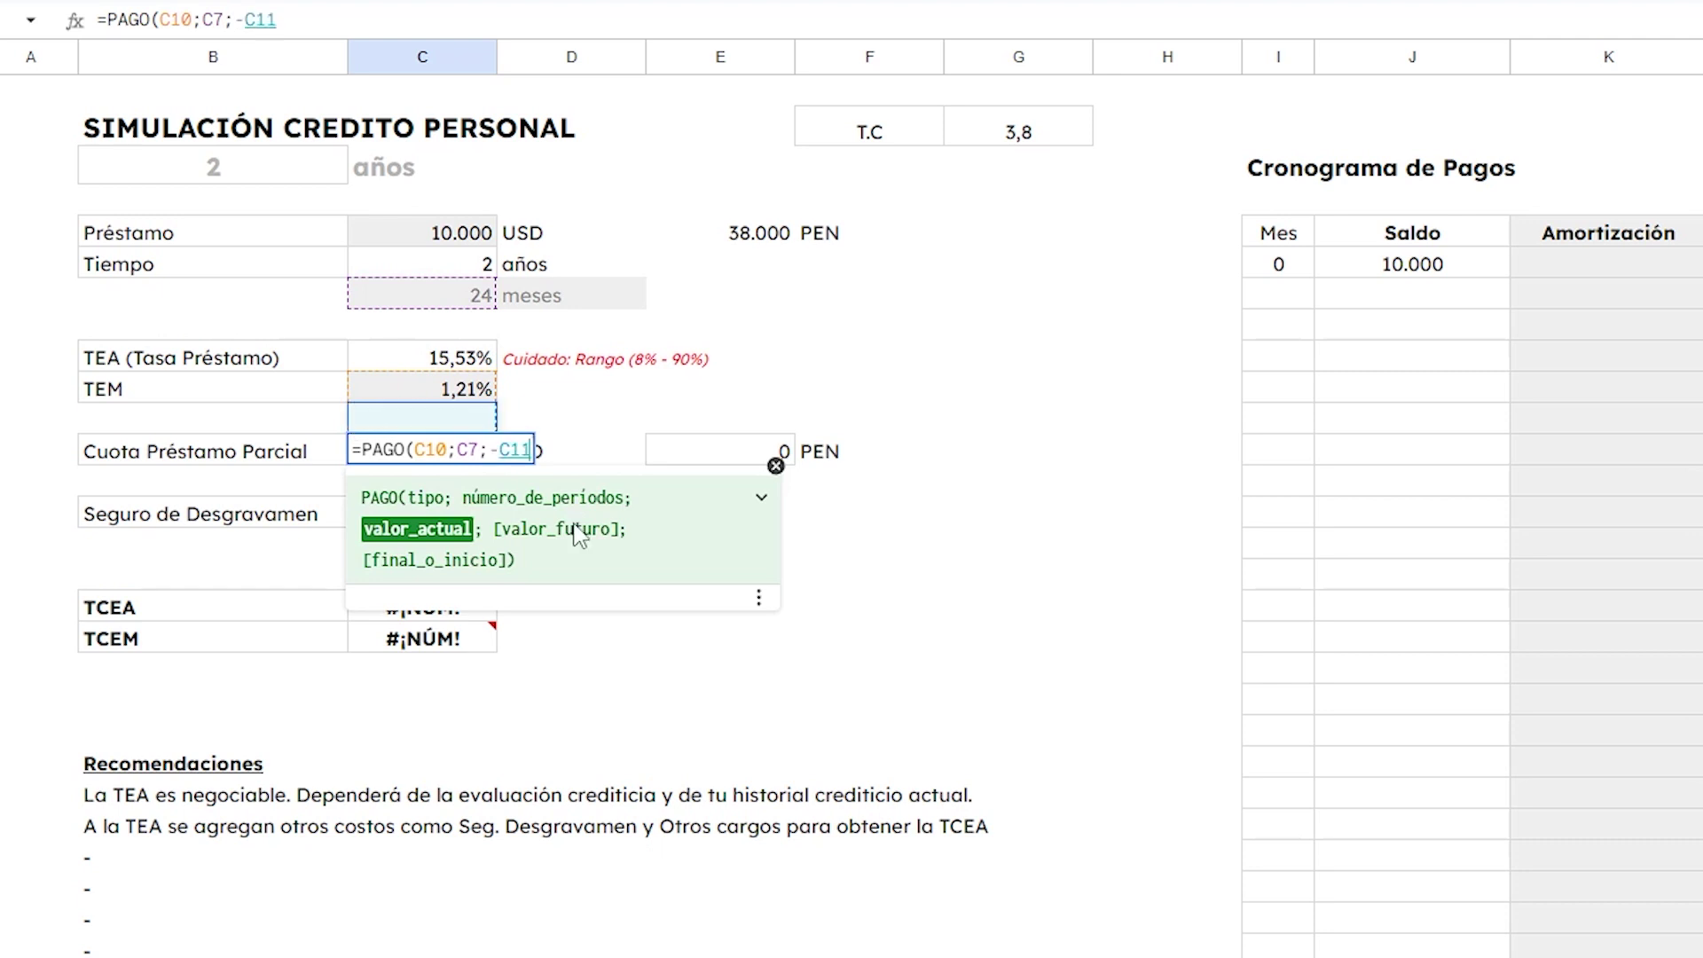
key(Up)
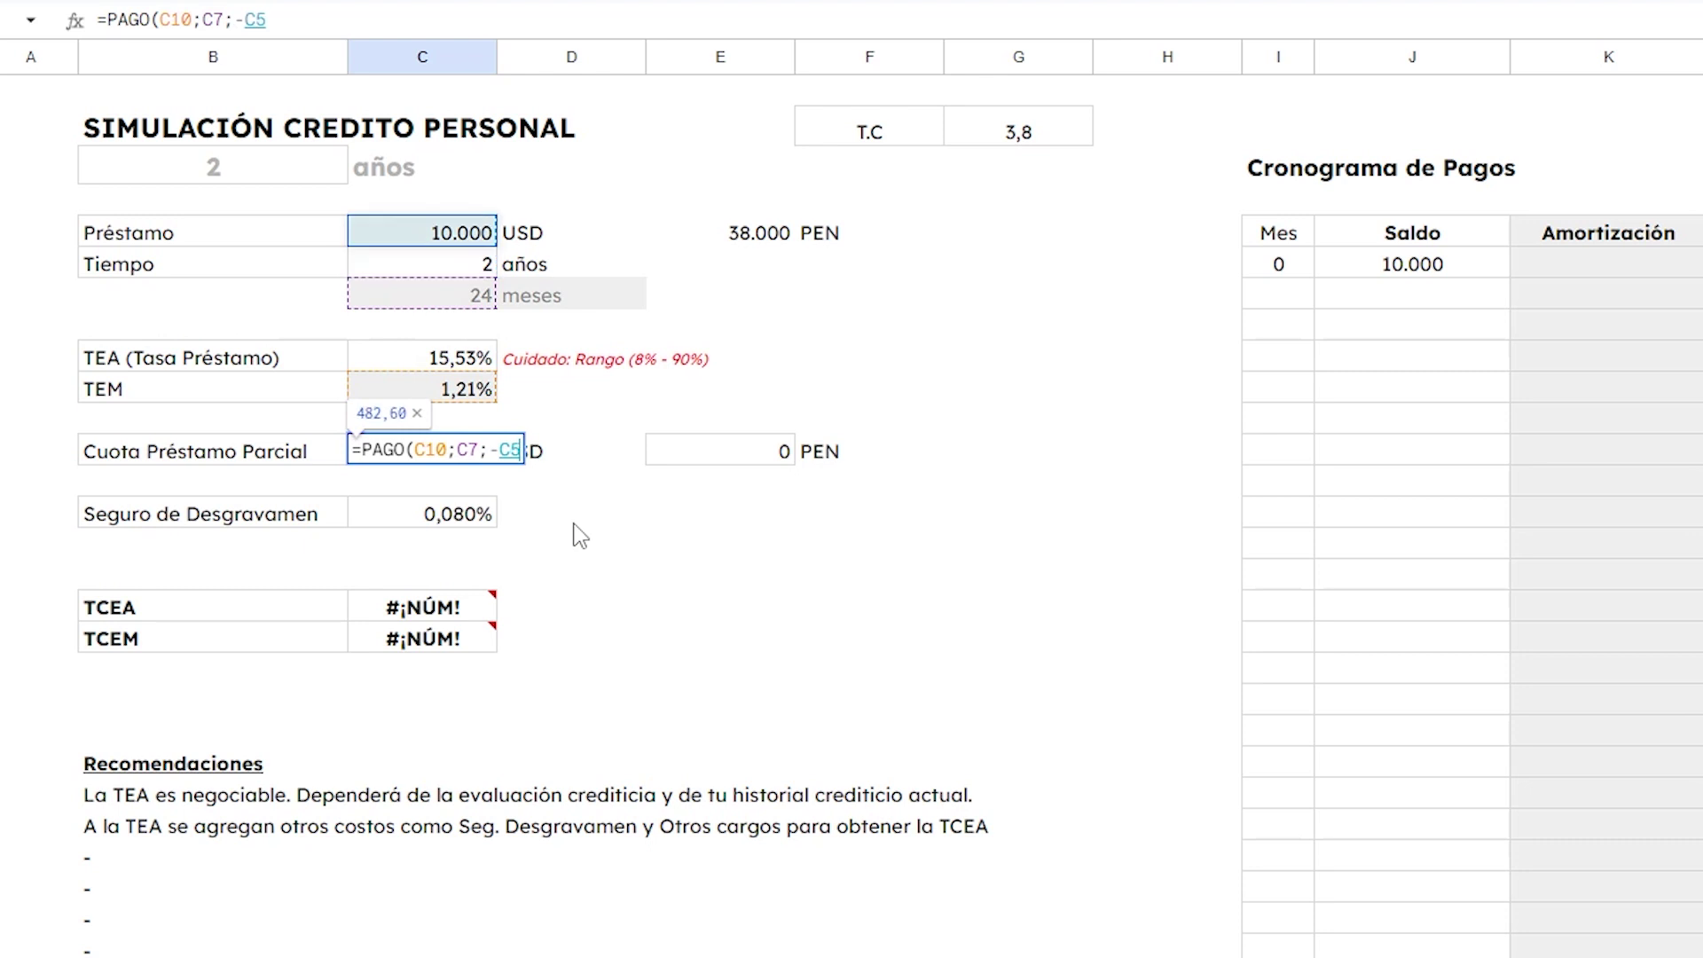
text(; )
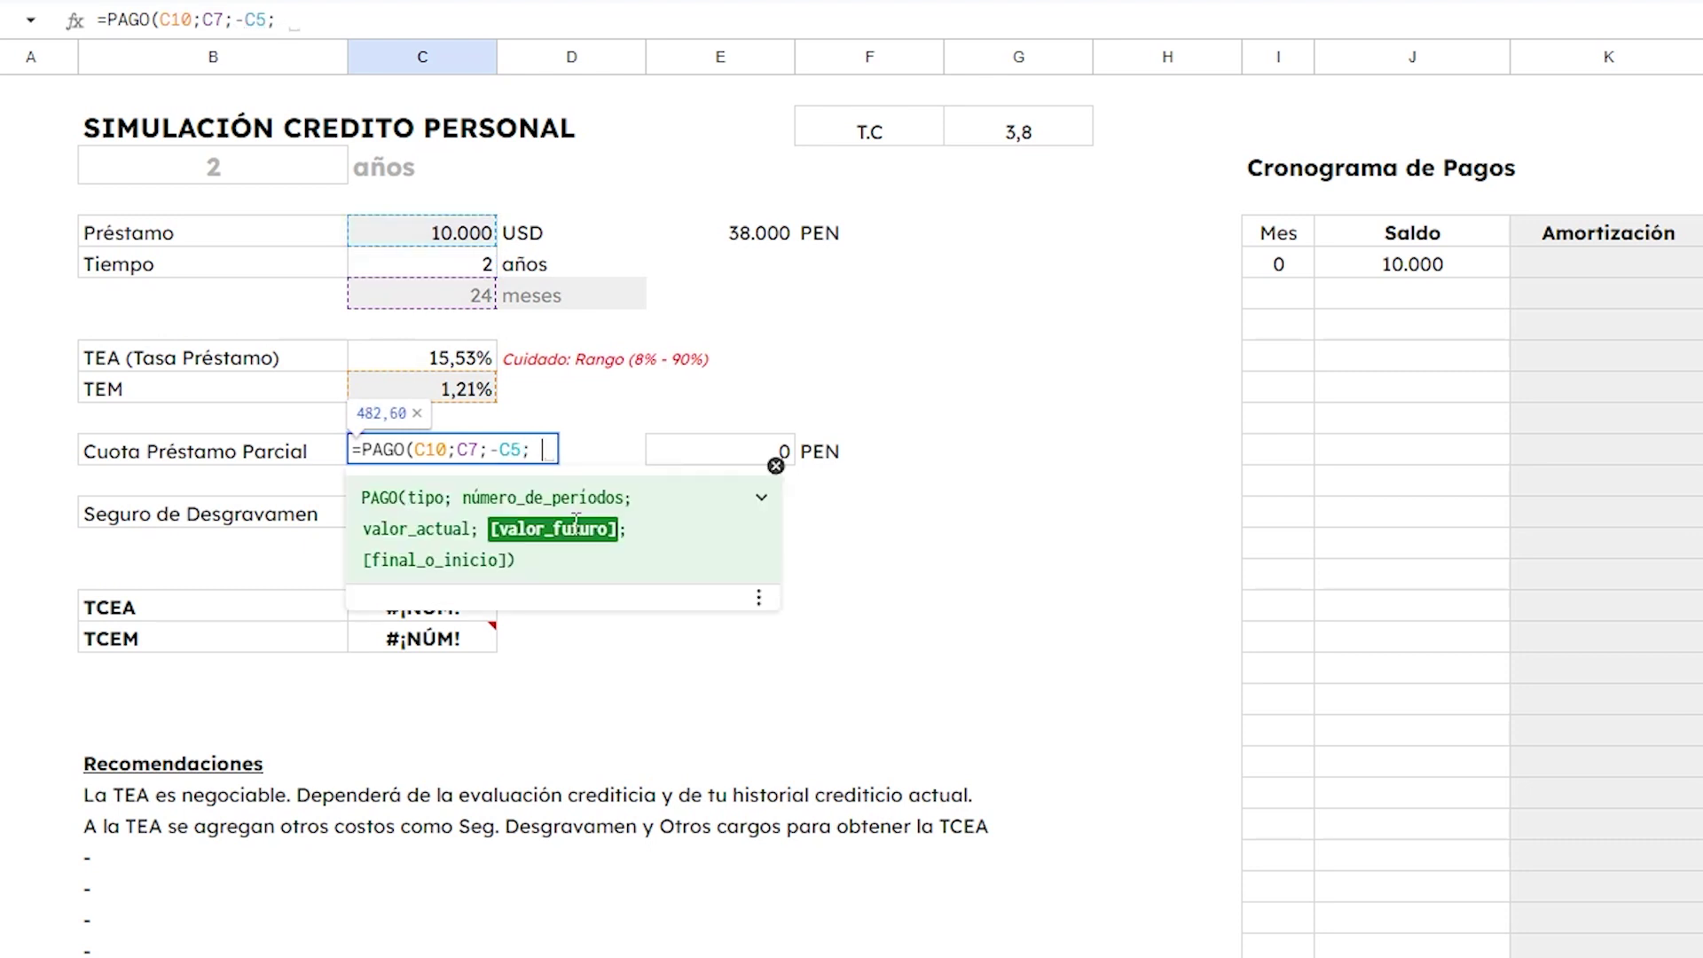
text(;0)
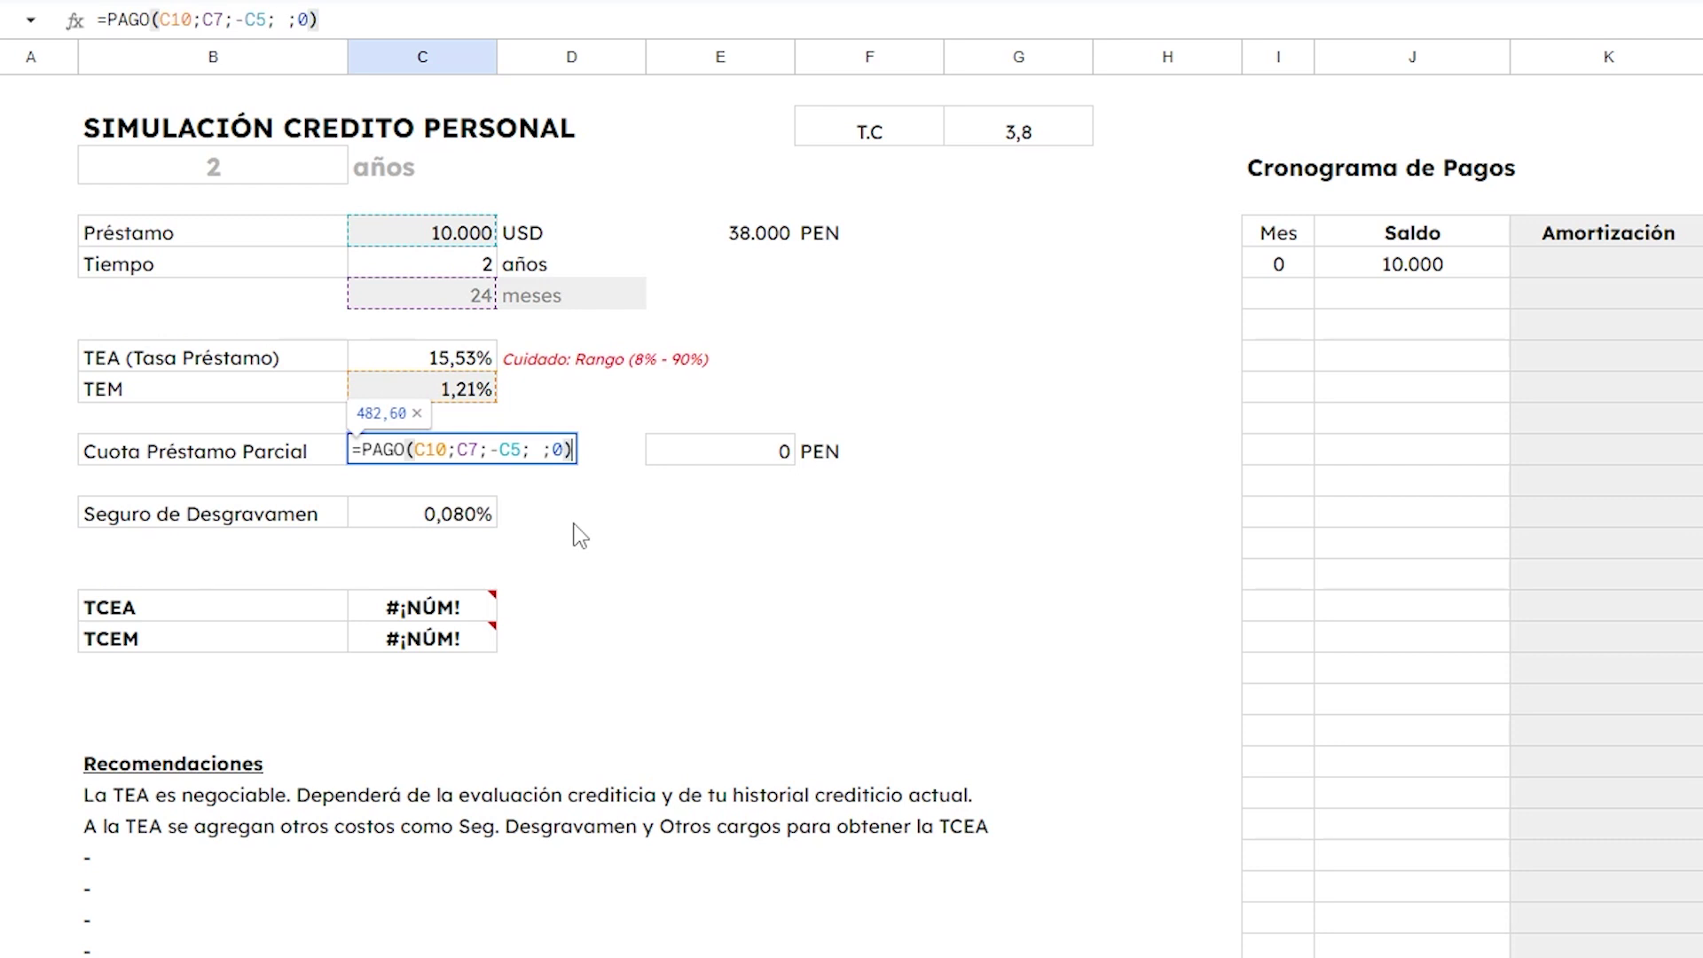
key(Return)
key(Up)
key(Left)
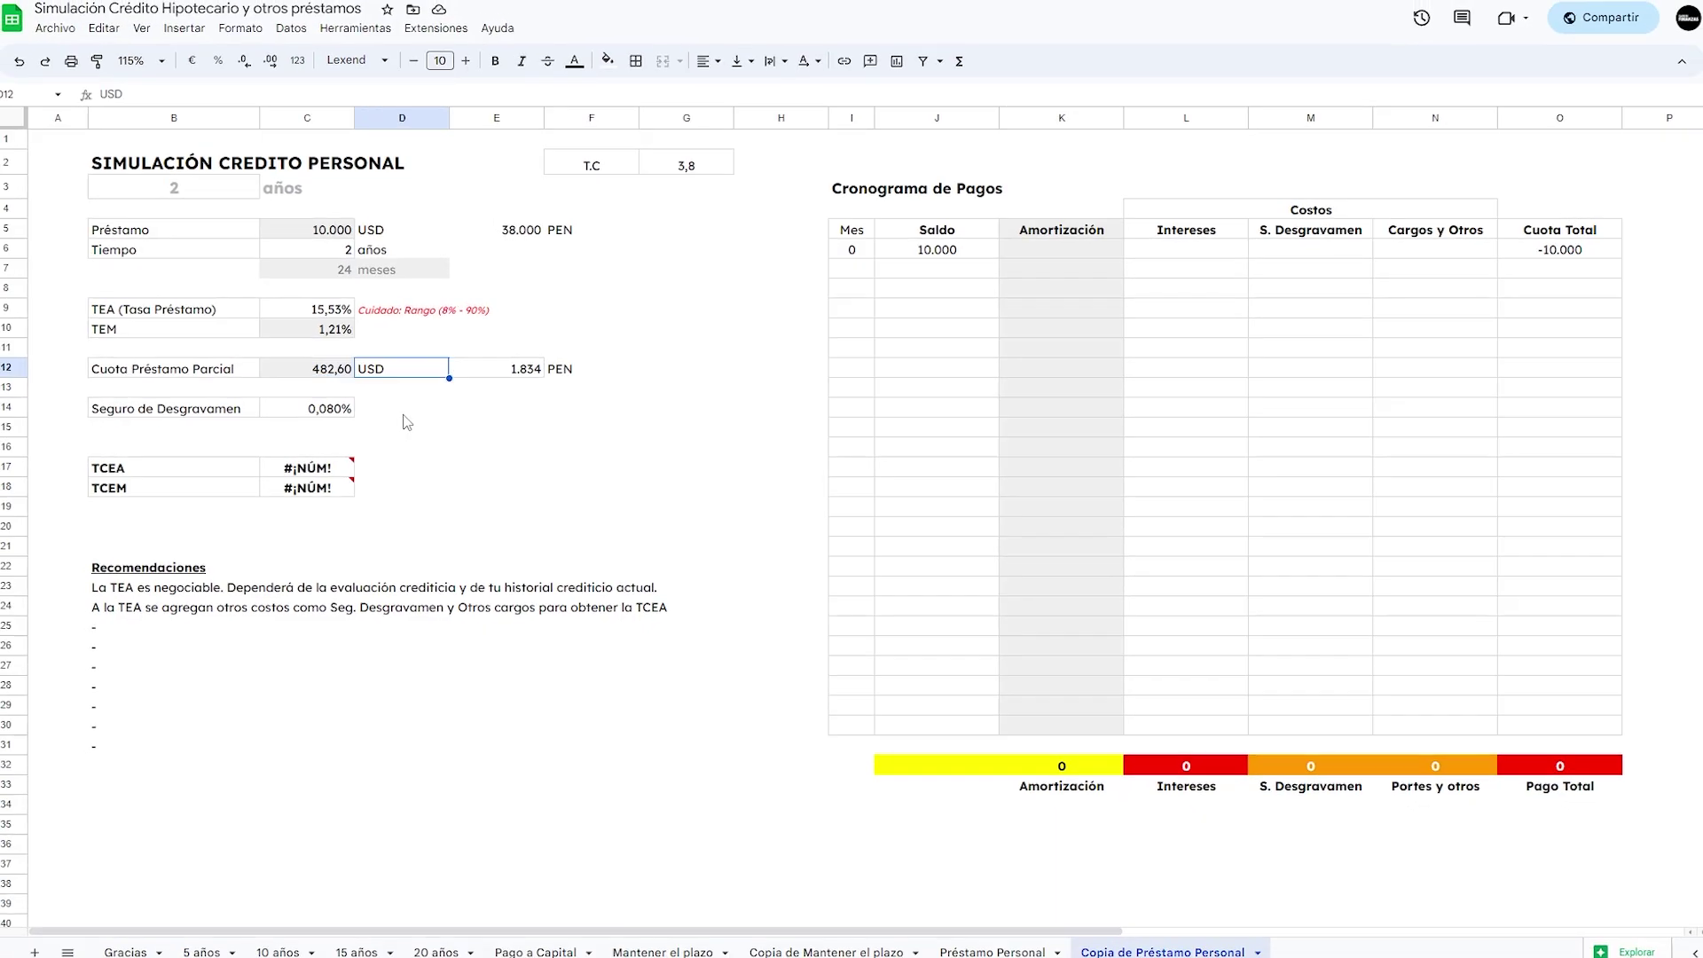
Look over the opening row and the columns of the Cronograma de Pagos, from Mes and Saldo to S. Desgravamen.
key(Right)
key(Right)
key(Right)
key(Right)
key(Right)
key(Right)
key(Up)
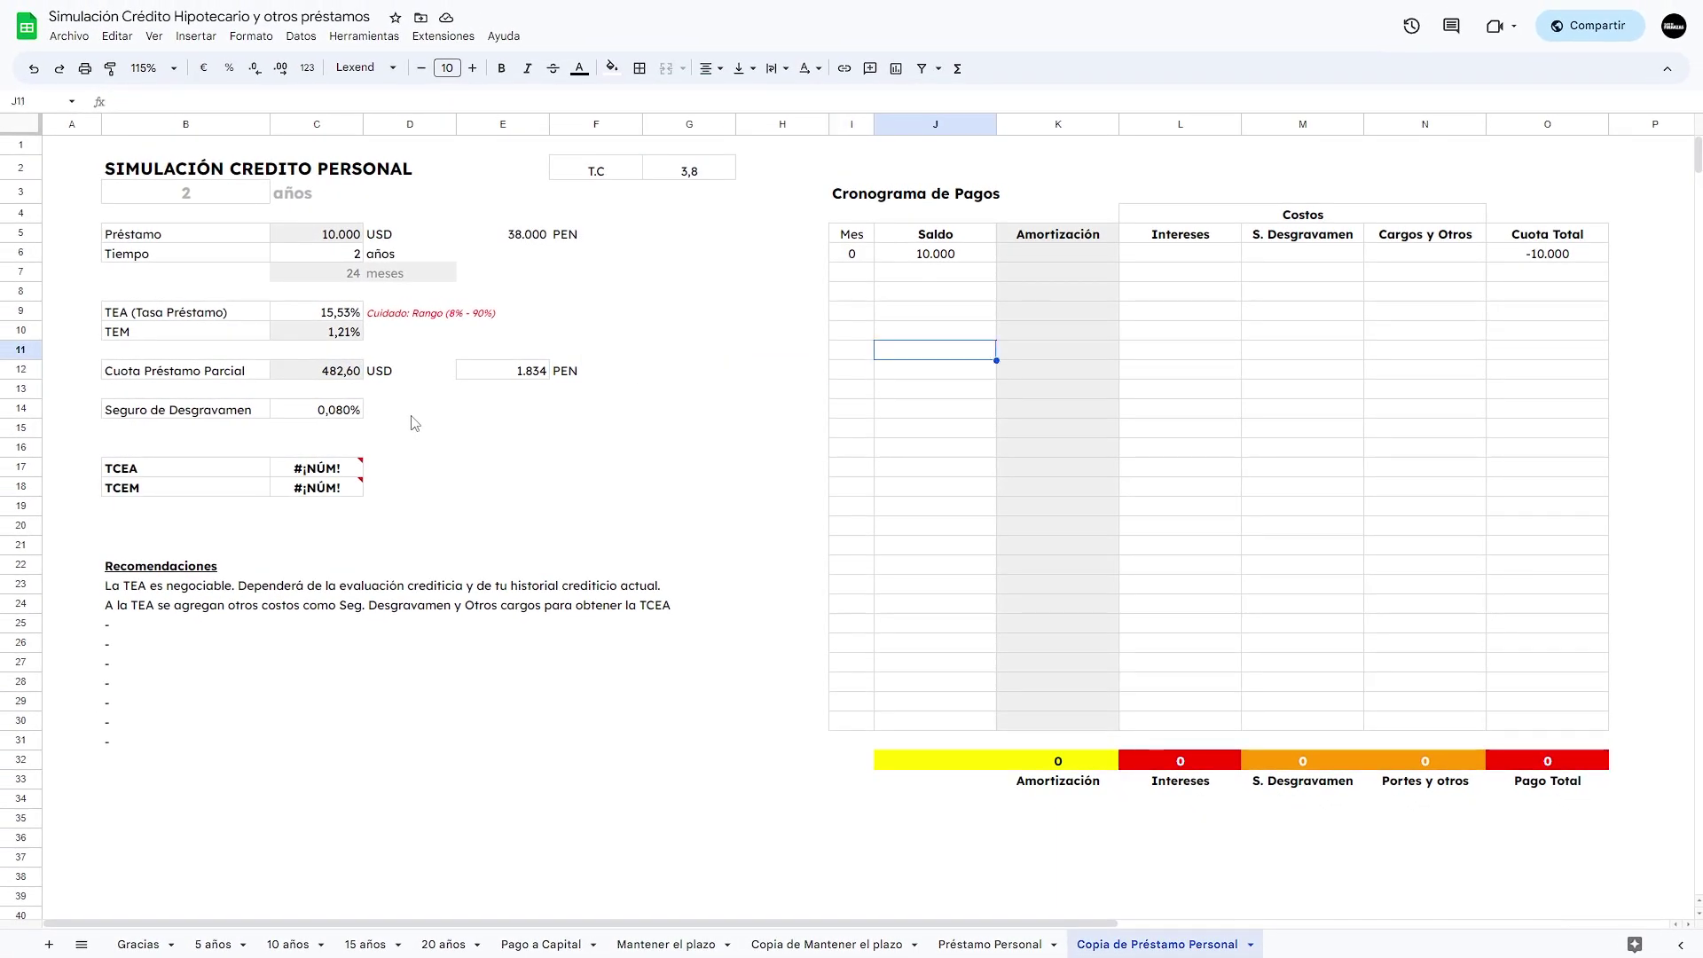
key(Up)
key(Up)
key(Up)
key(Up)
key(Up)
key(Up)
key(Left)
key(Down)
key(Down)
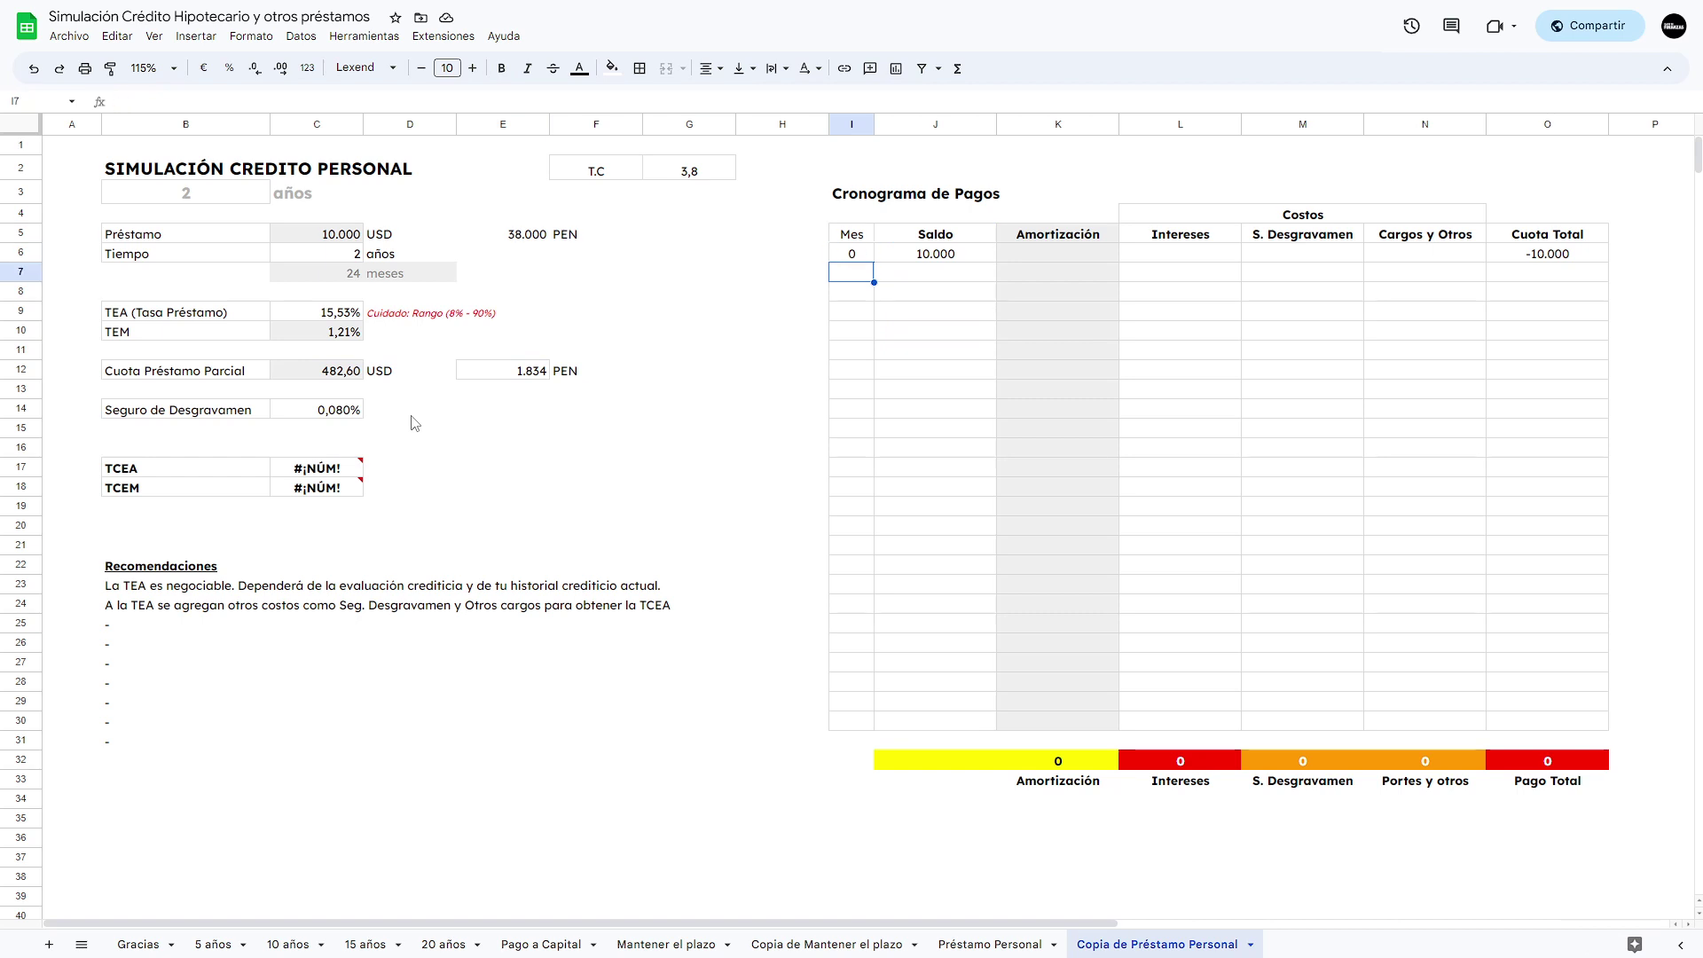
key(Right)
key(Up)
key(Right)
key(Right)
key(Right)
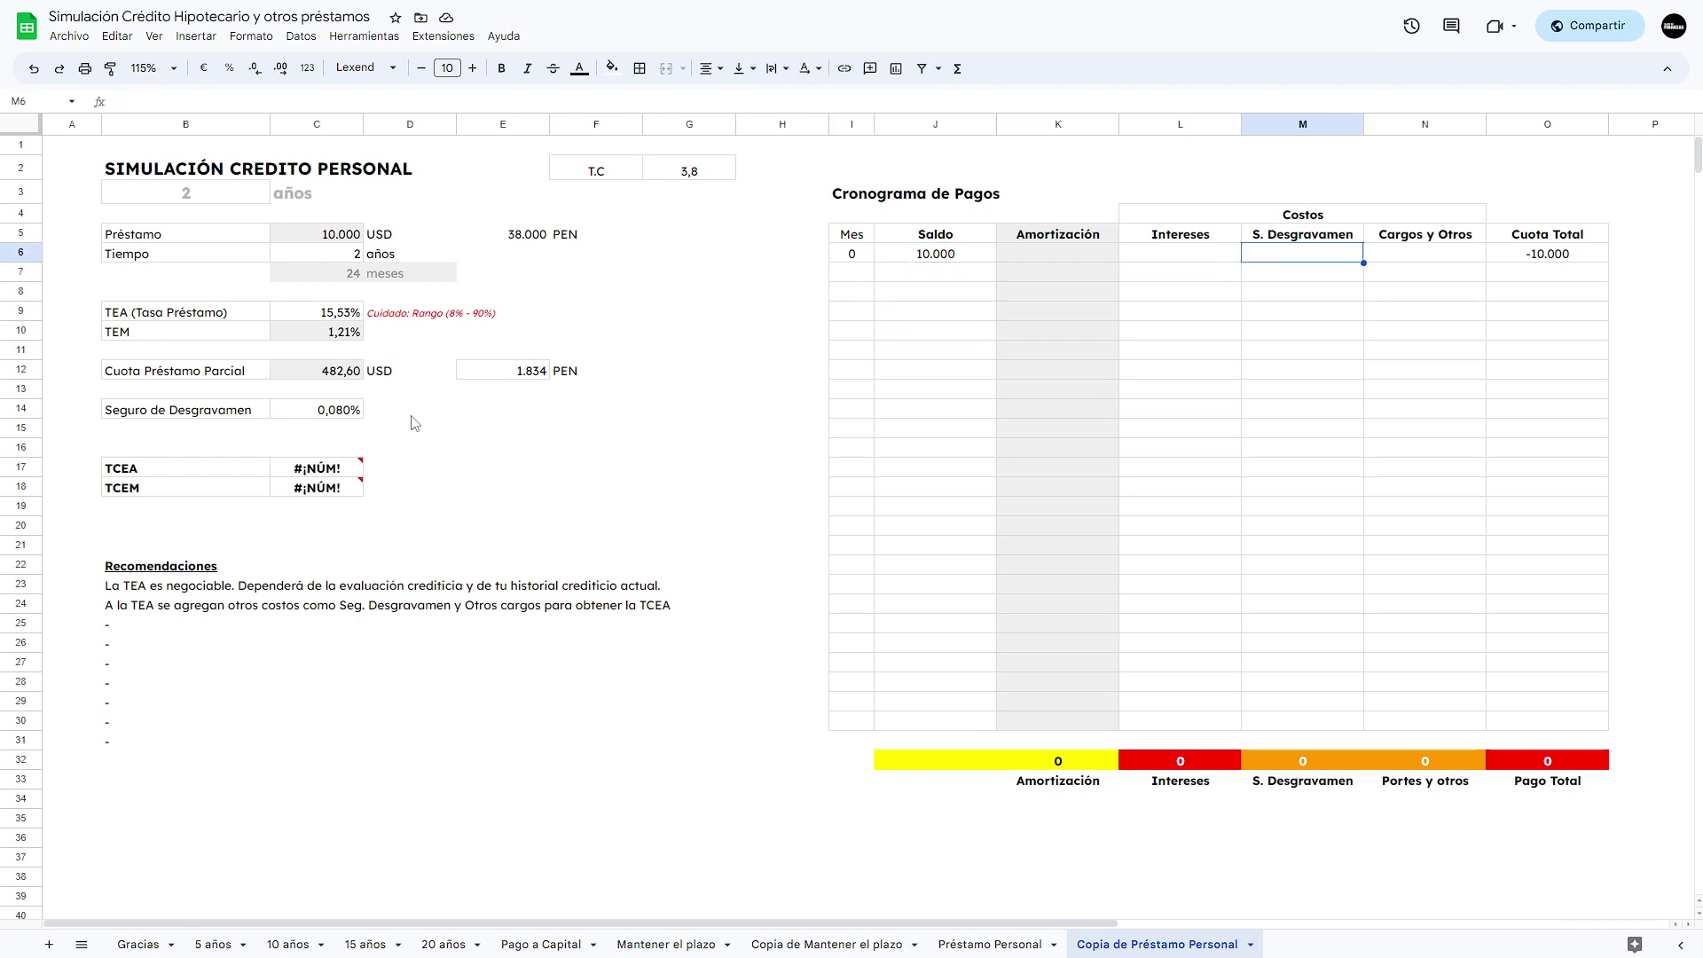
In the Intereses cell of the row below month 0 (L7), multiply the opening Saldo (J6) by the TEM fixed as $C$10.
key(Down)
key(Left)
text(=)
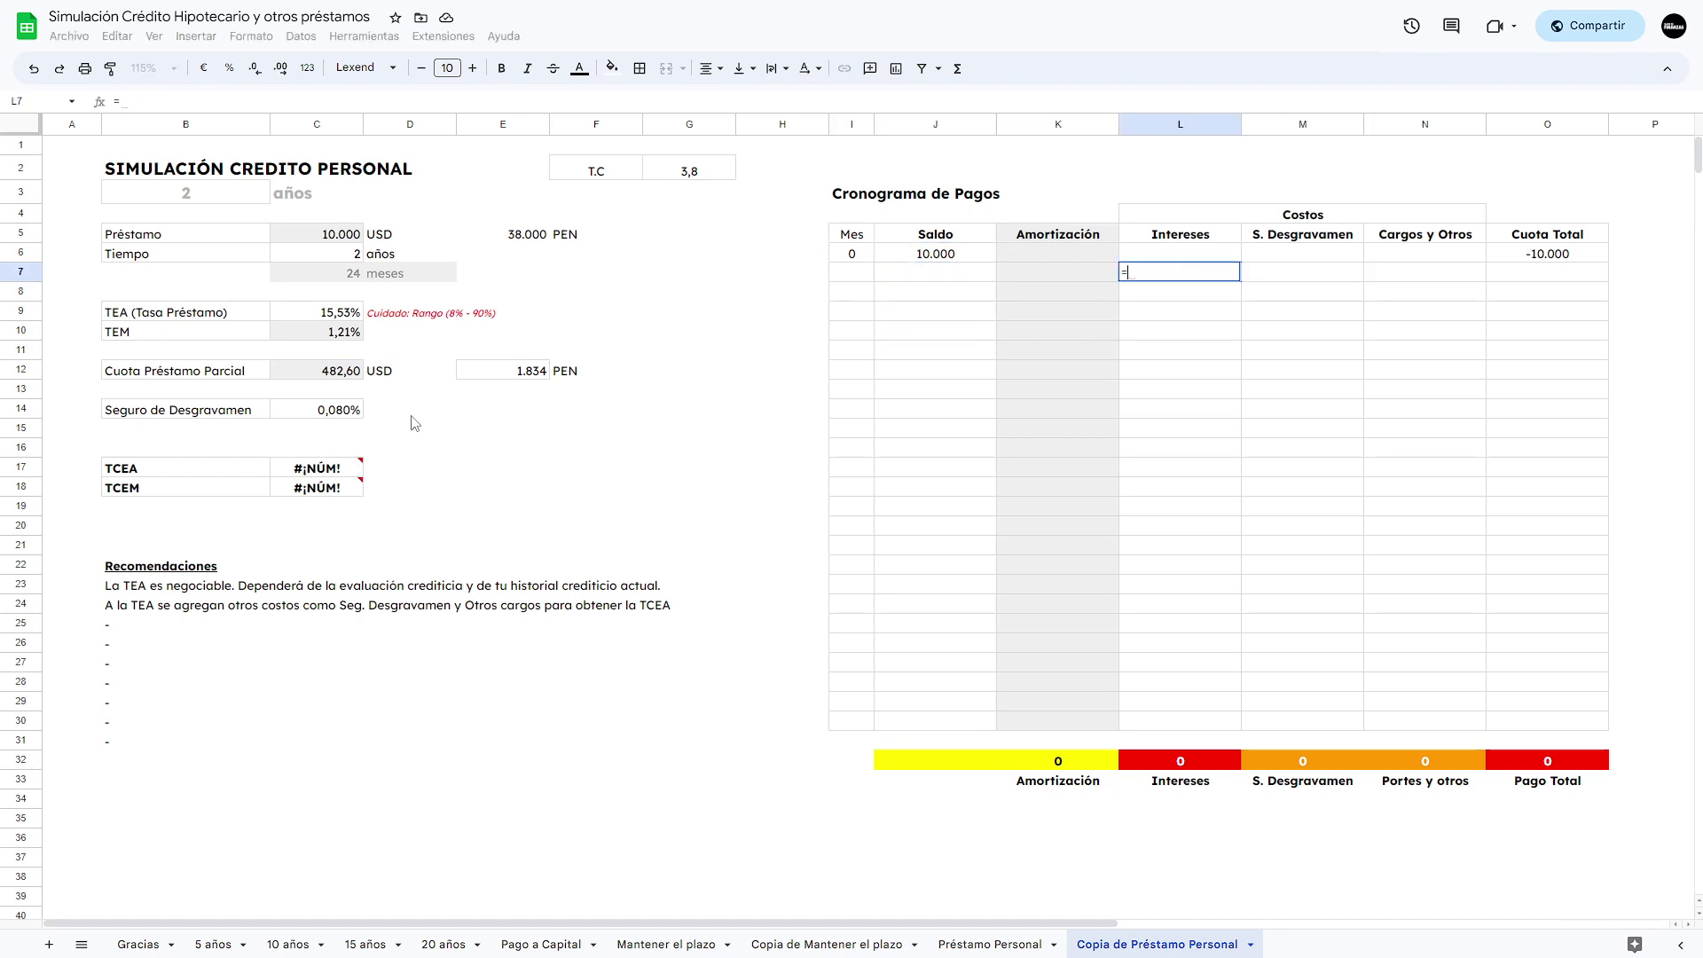
key(Left)
key(Left)
key(Up)
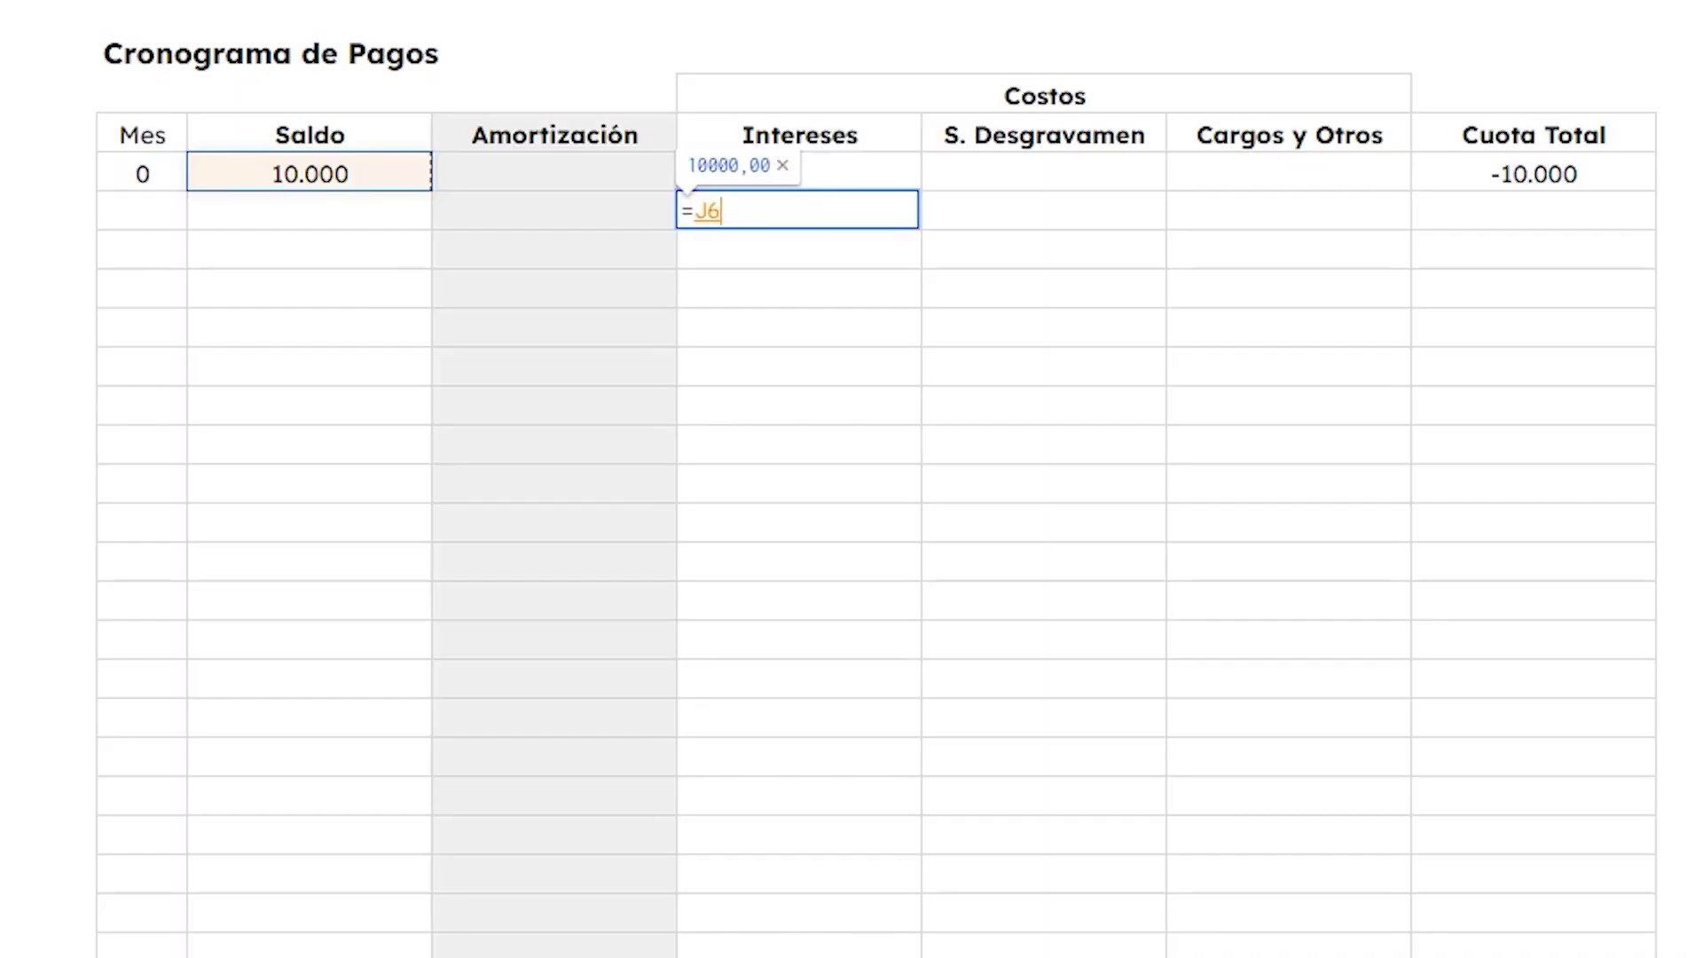
text(*)
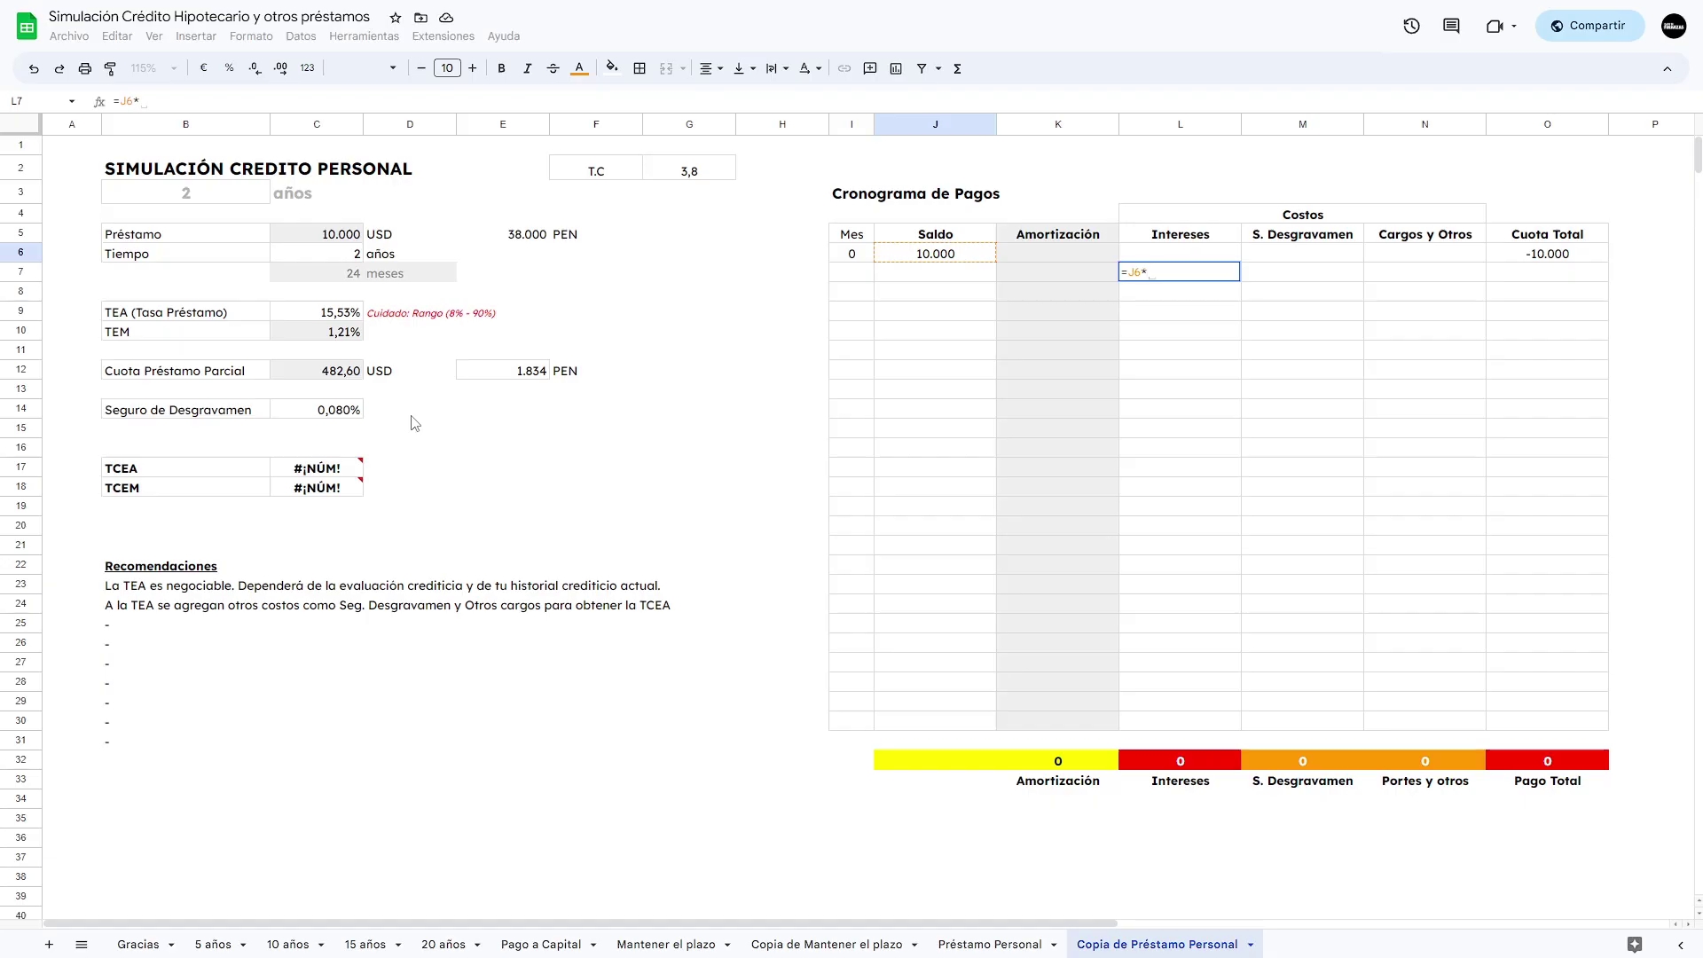
key(Left)
key(Left)
key(Left)
key(Left)
key(Left)
key(Left)
key(Left)
key(Down)
key(Down)
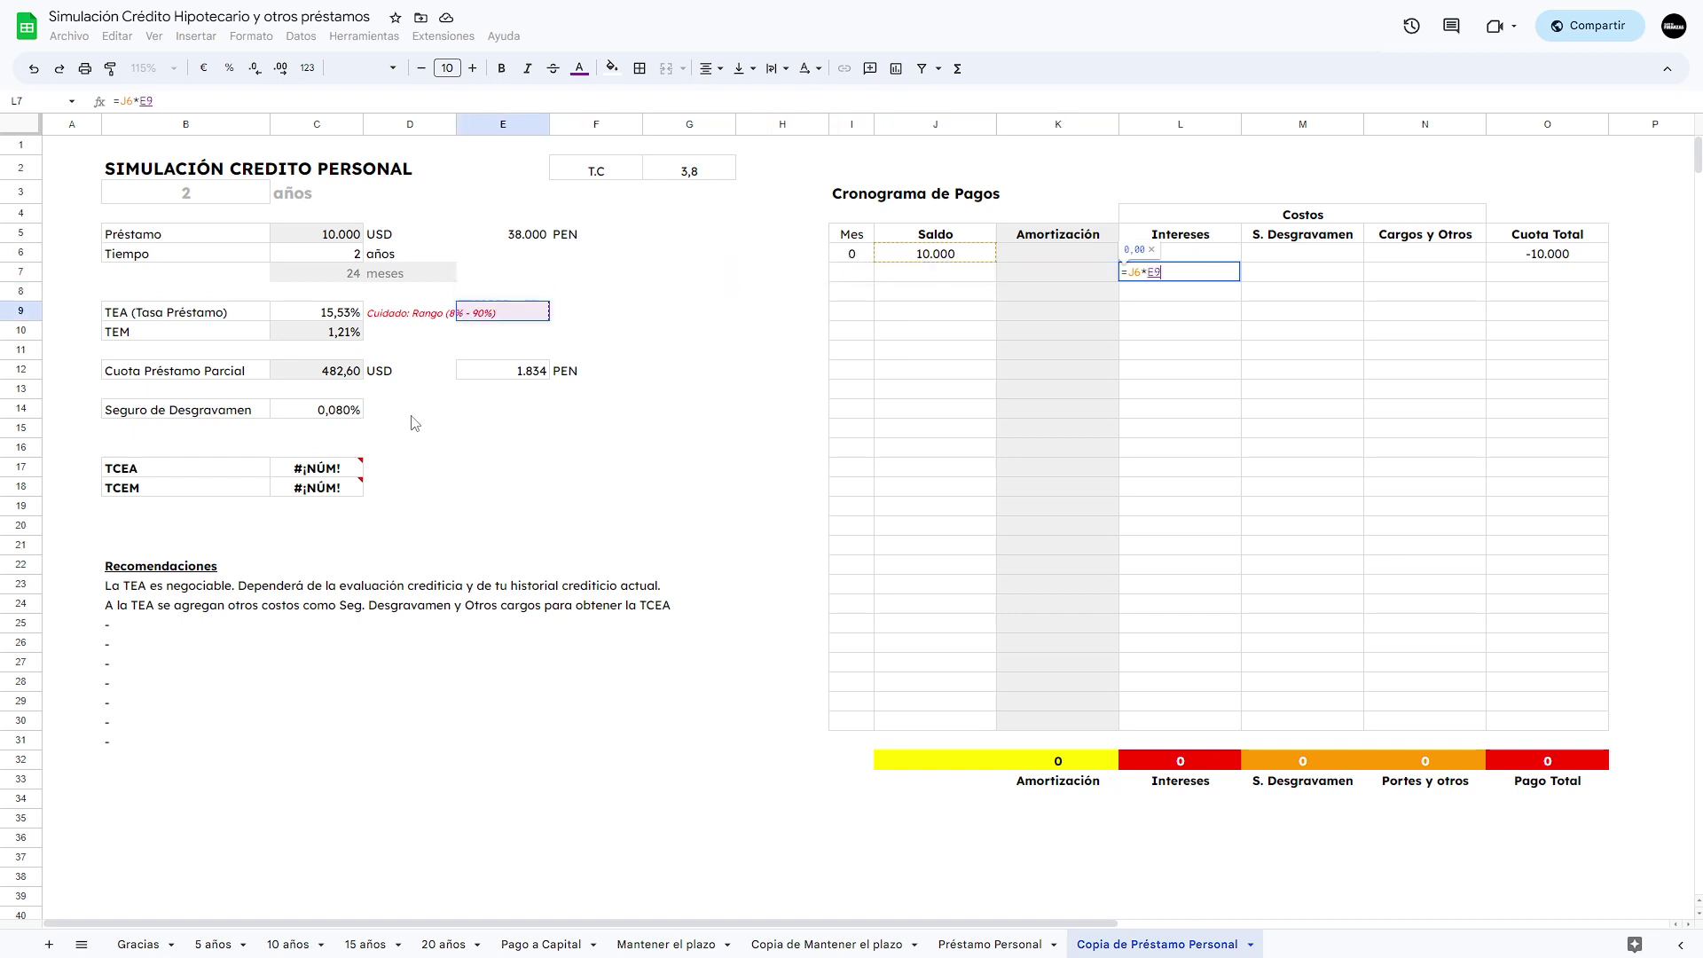
key(Left)
key(Left)
key(Down)
key(F4)
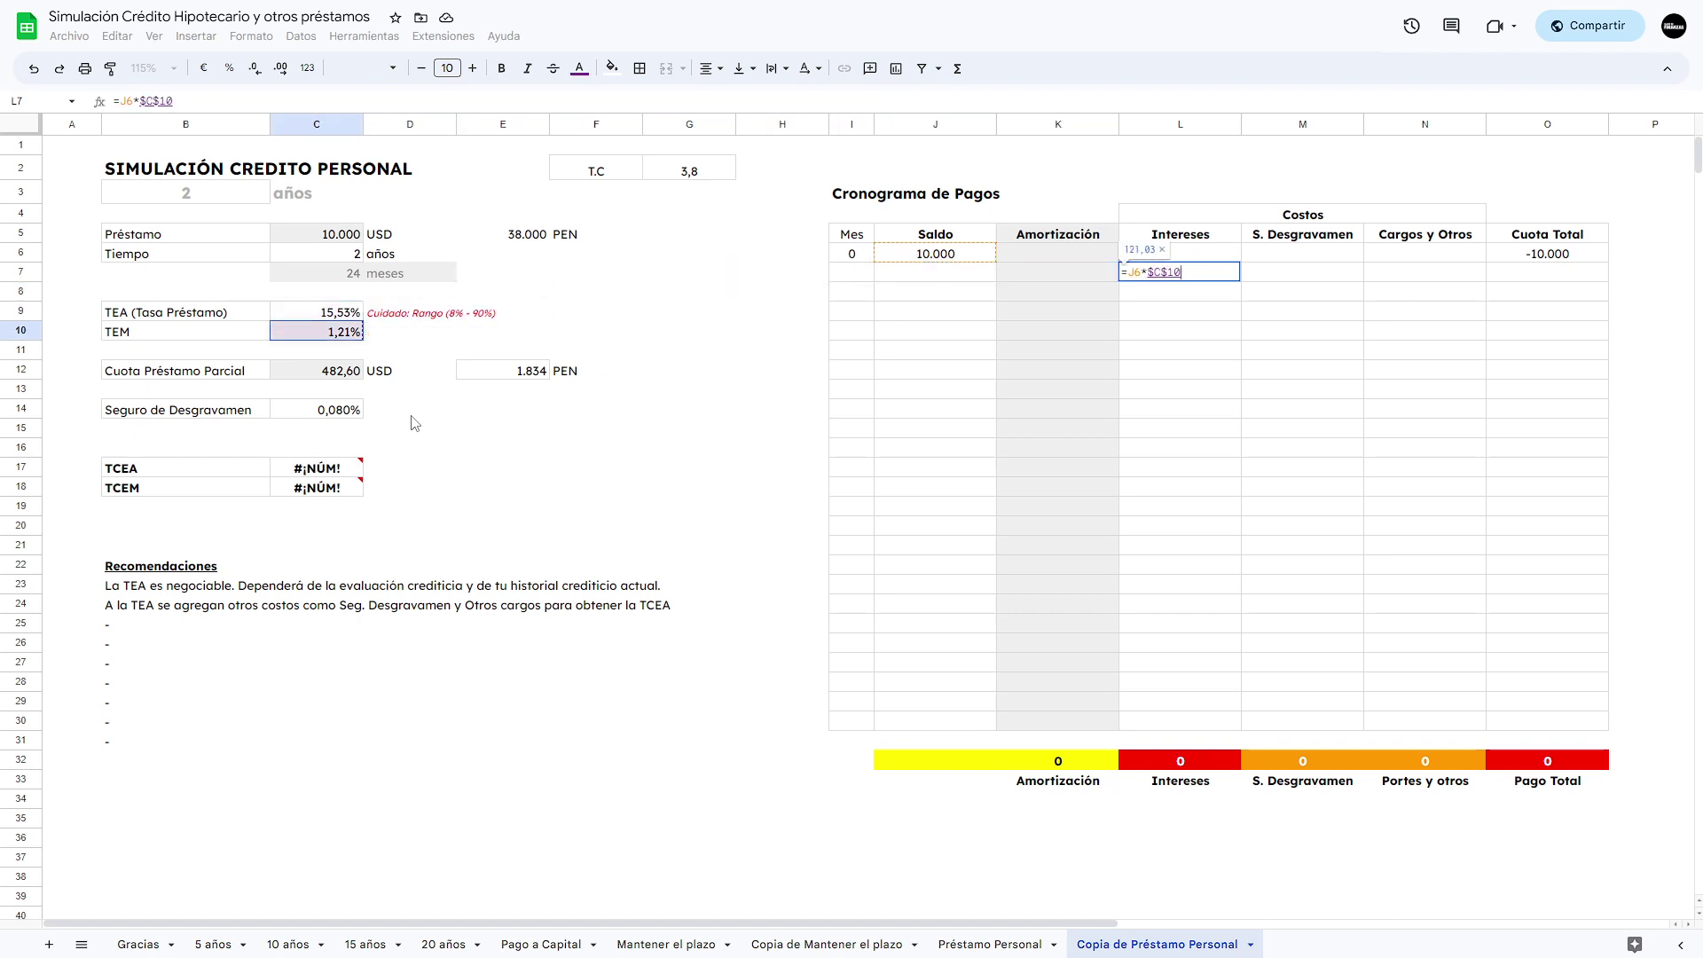
key(Return)
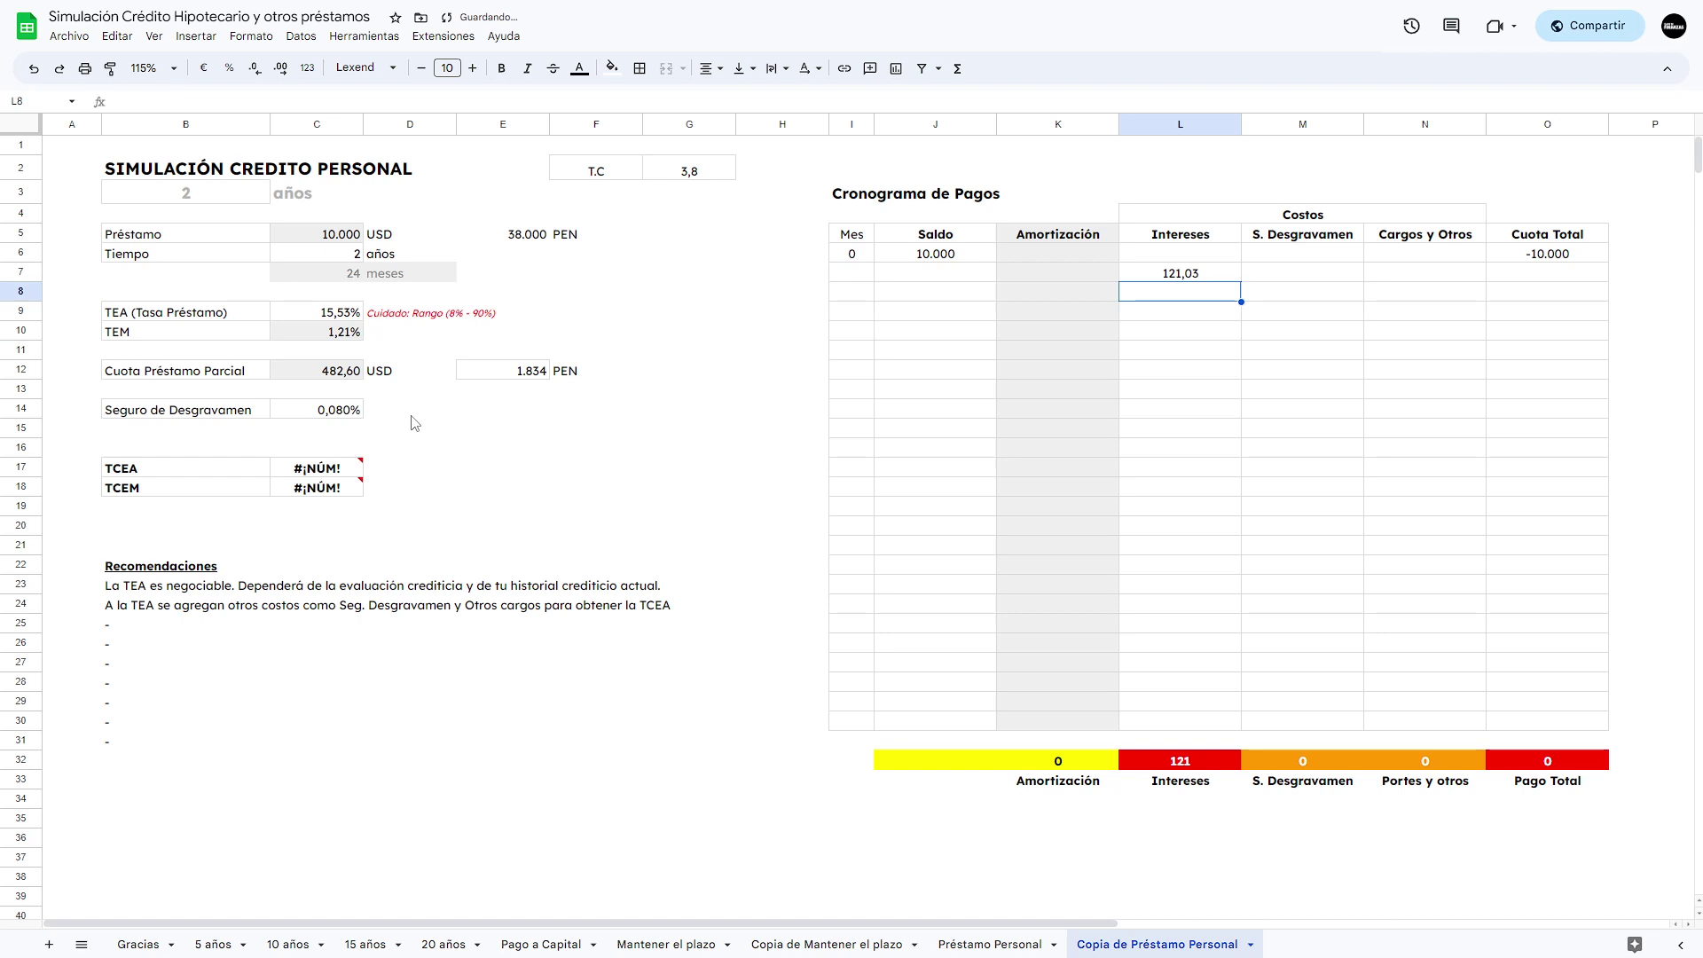
Calculate Amortización in the same row (K7) as the Cuota Préstamo Parcial fixed as $C$12 minus the Intereses (L7).
key(Up)
key(Left)
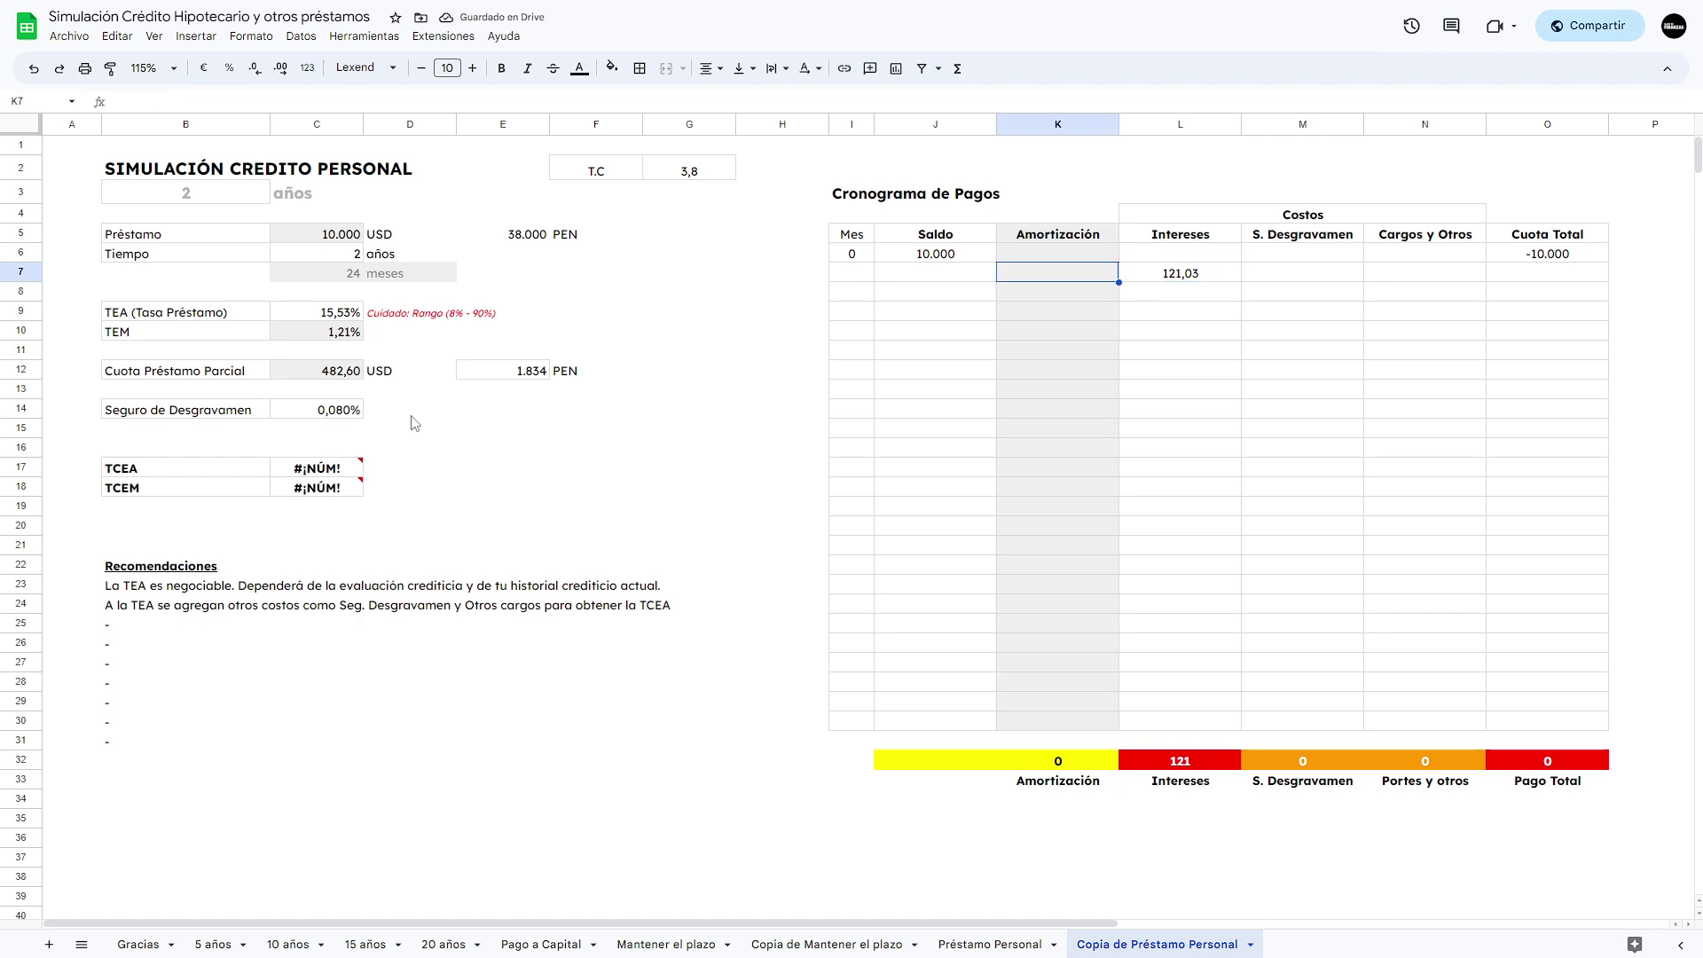
text(=)
key(Left)
key(Left)
key(Left)
key(Left)
key(Left)
key(Left)
key(Left)
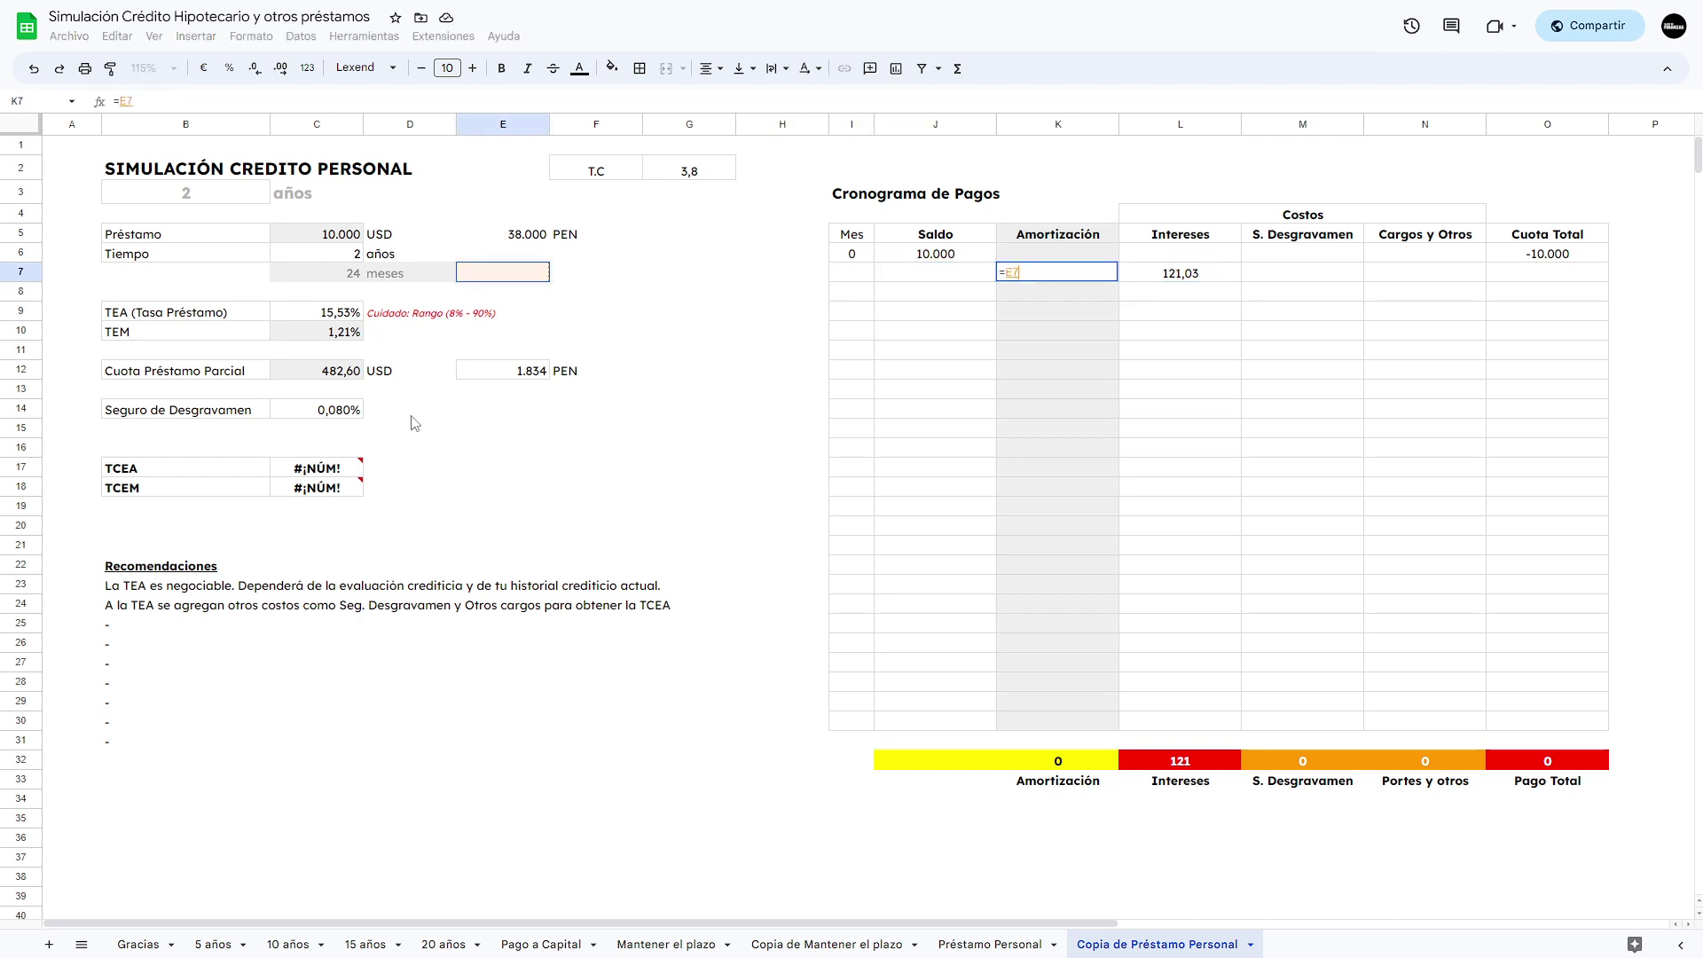
key(Down)
key(Down)
key(Down)
key(Down)
key(Down)
key(Left)
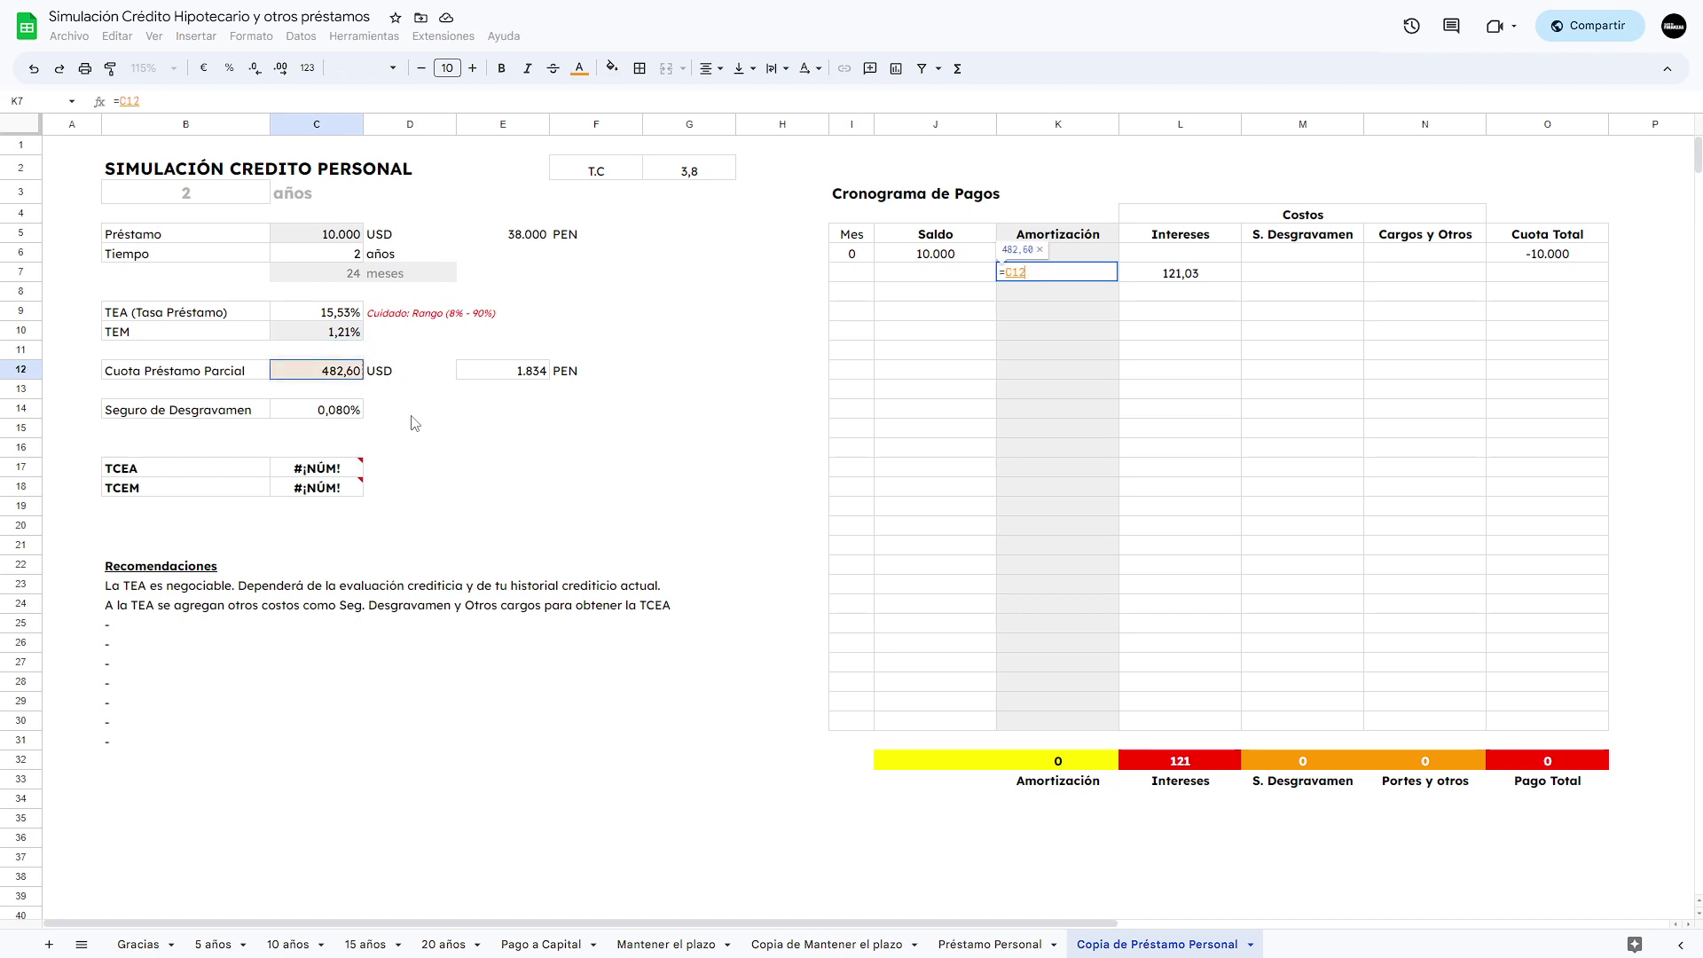
key(F4)
text(-)
key(Right)
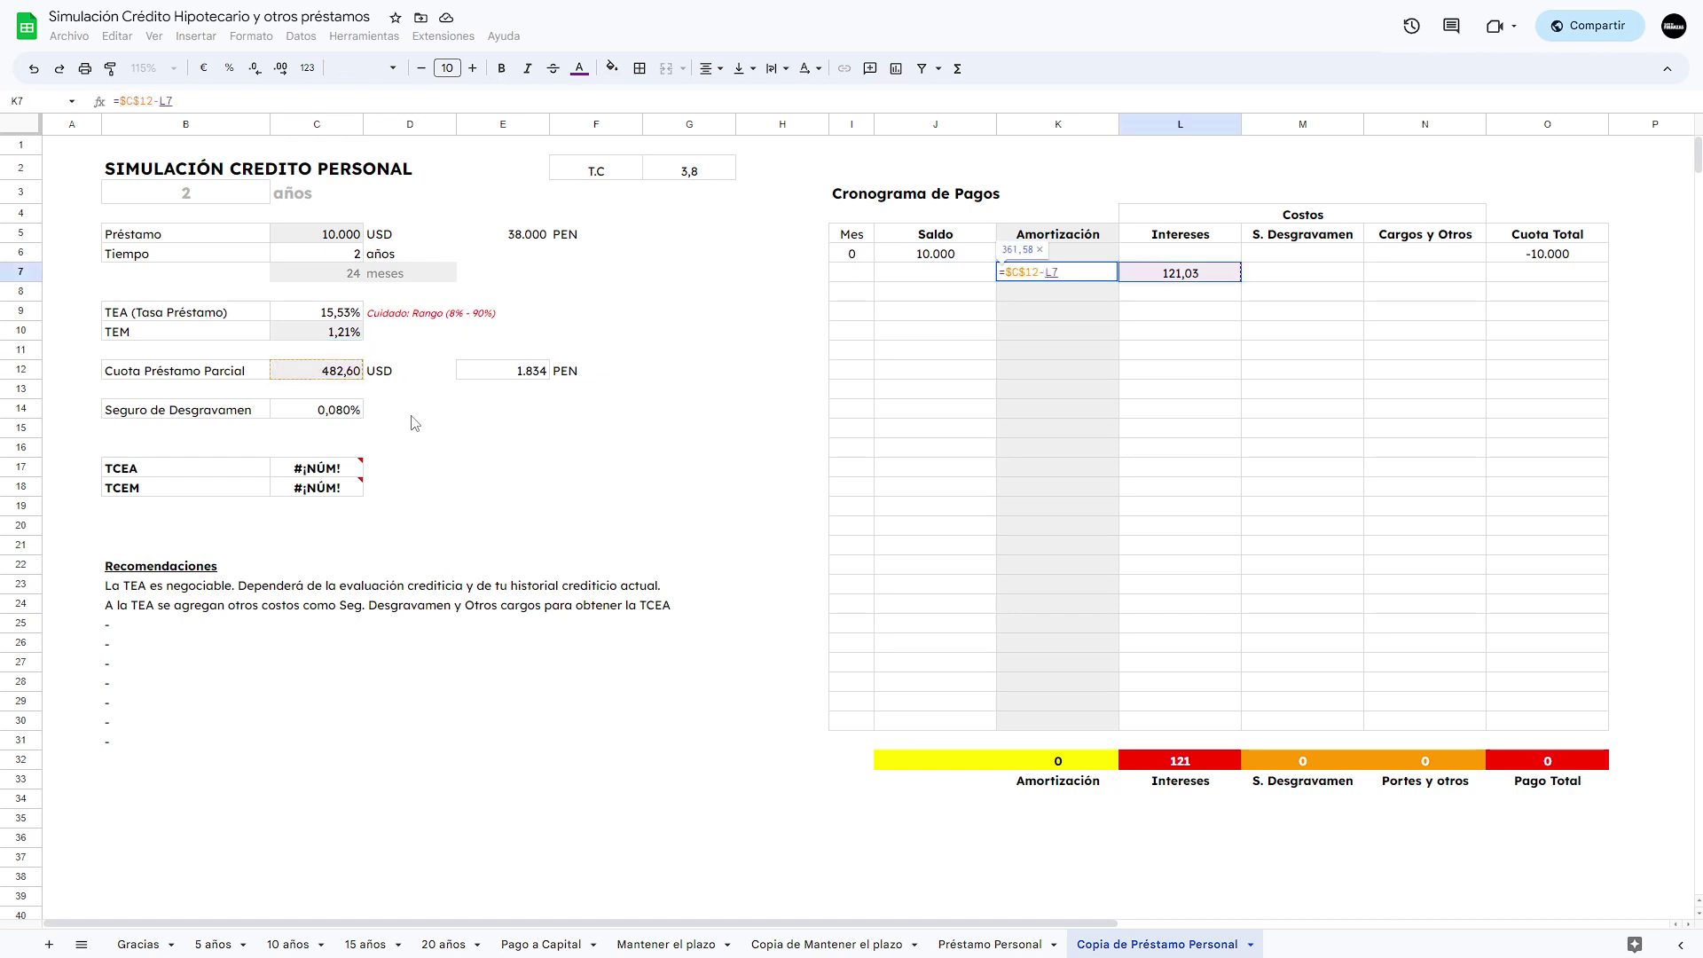
key(ctrl+Return)
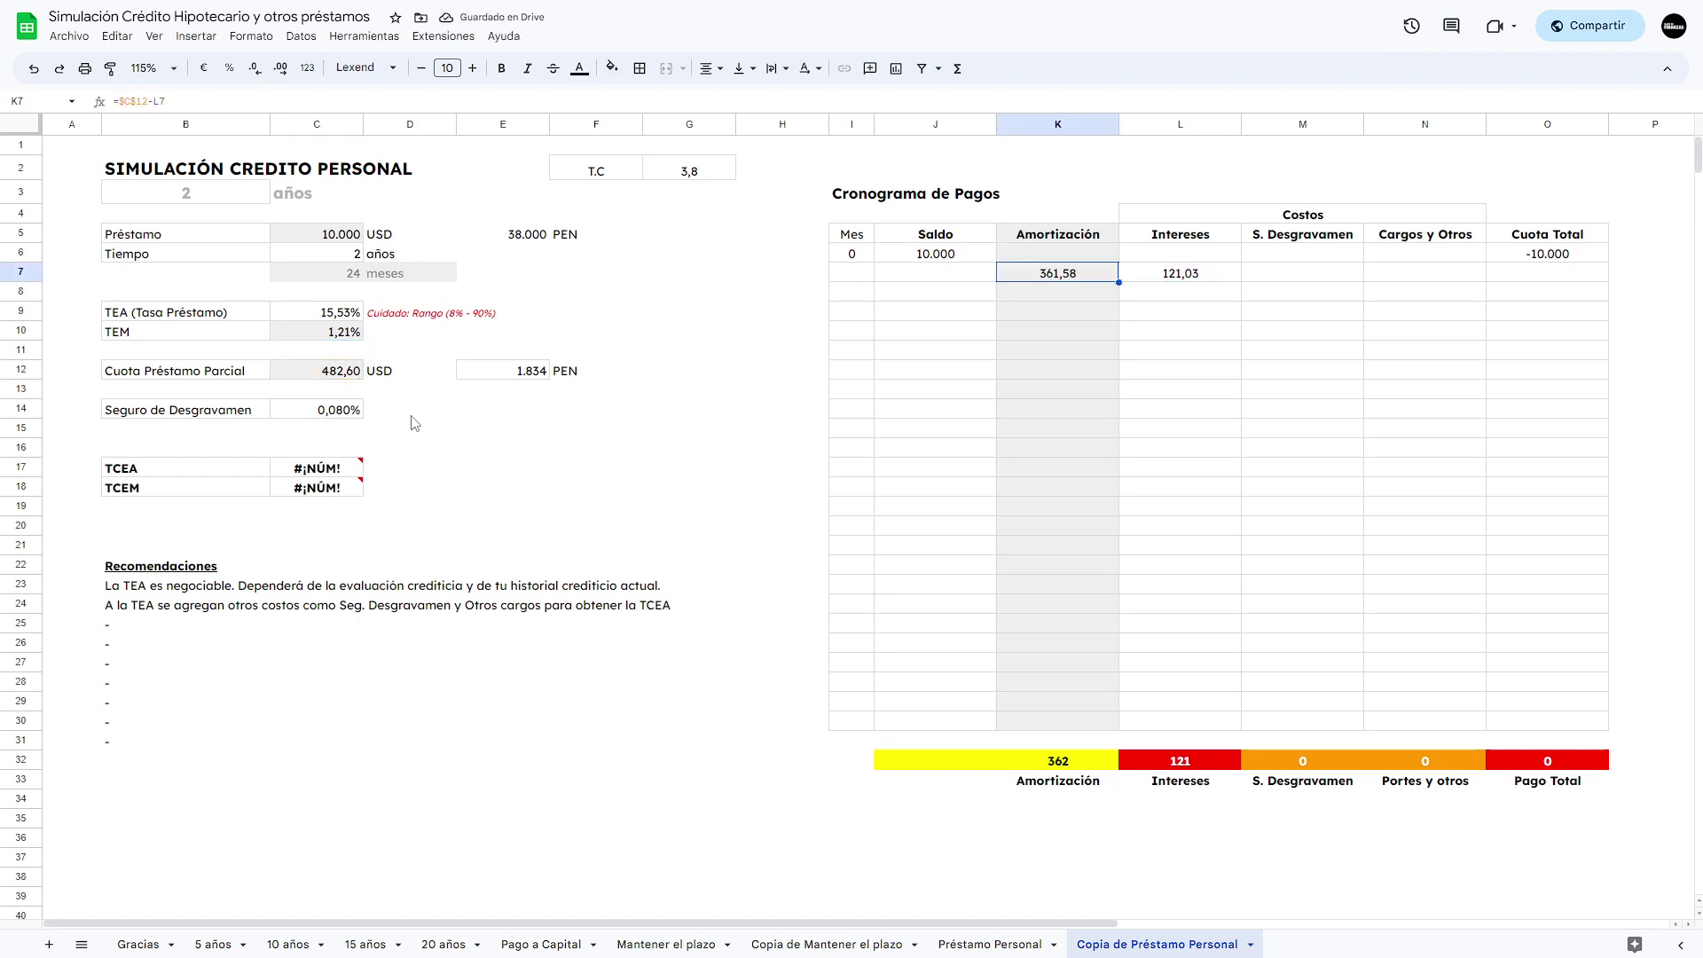
Review the Amortización and Intereses of the first instalment and begin a formula in its S. Desgravamen cell (M7).
key(Right)
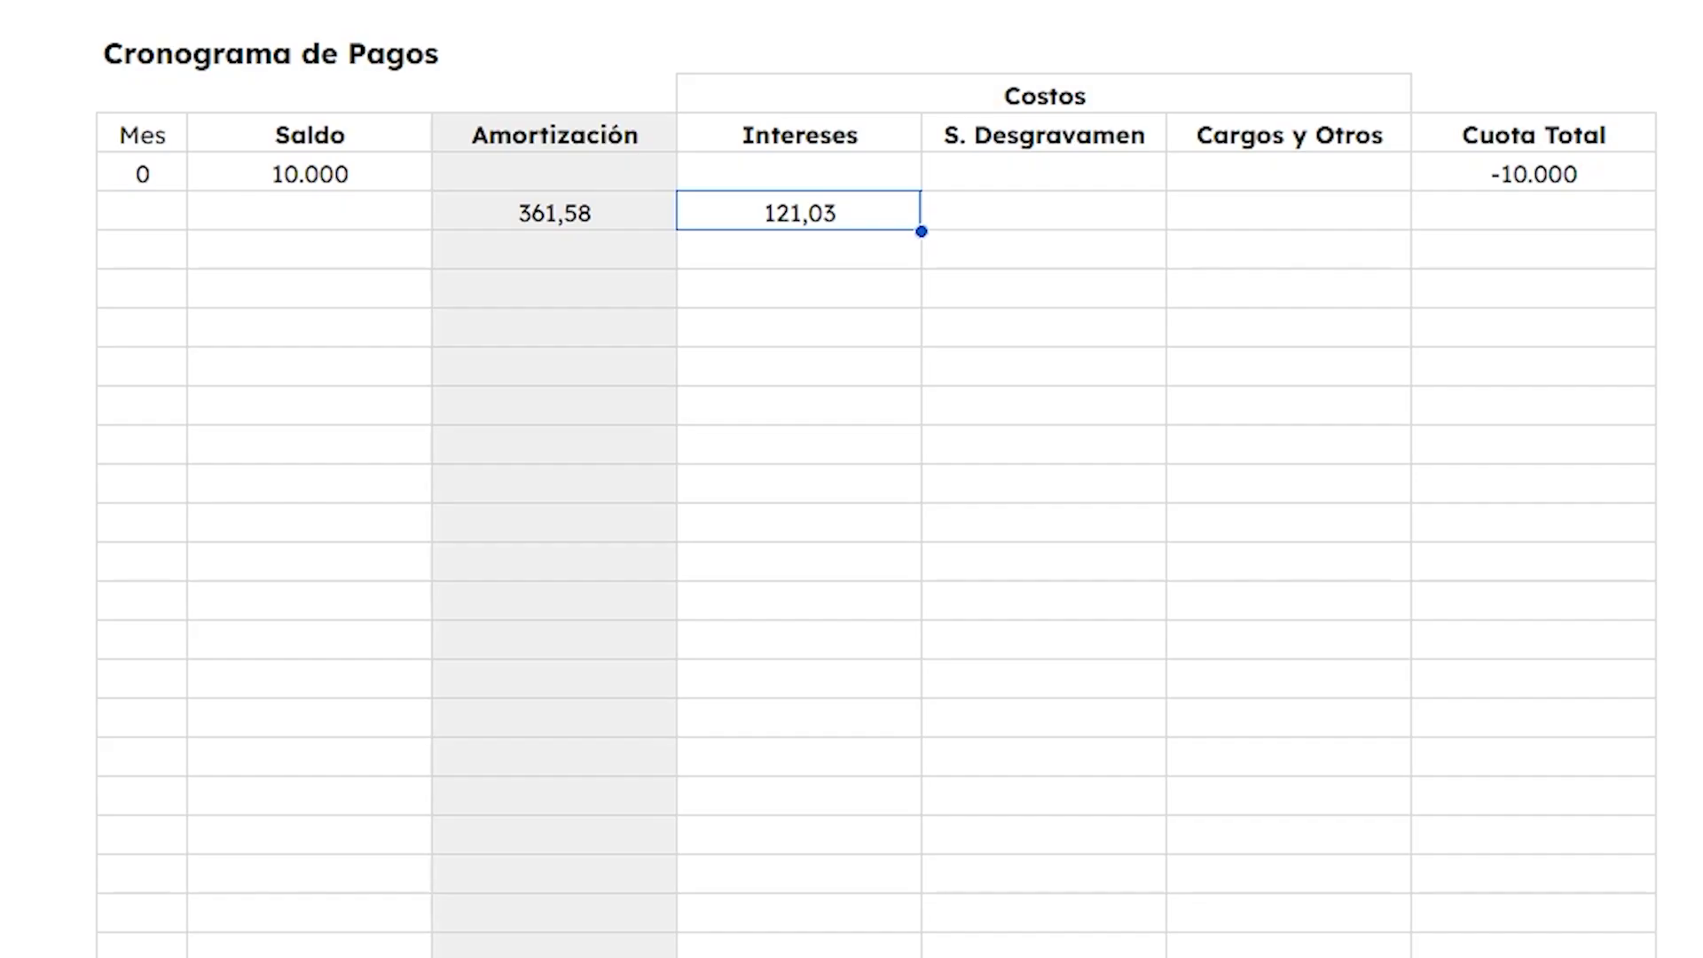
click(554, 213)
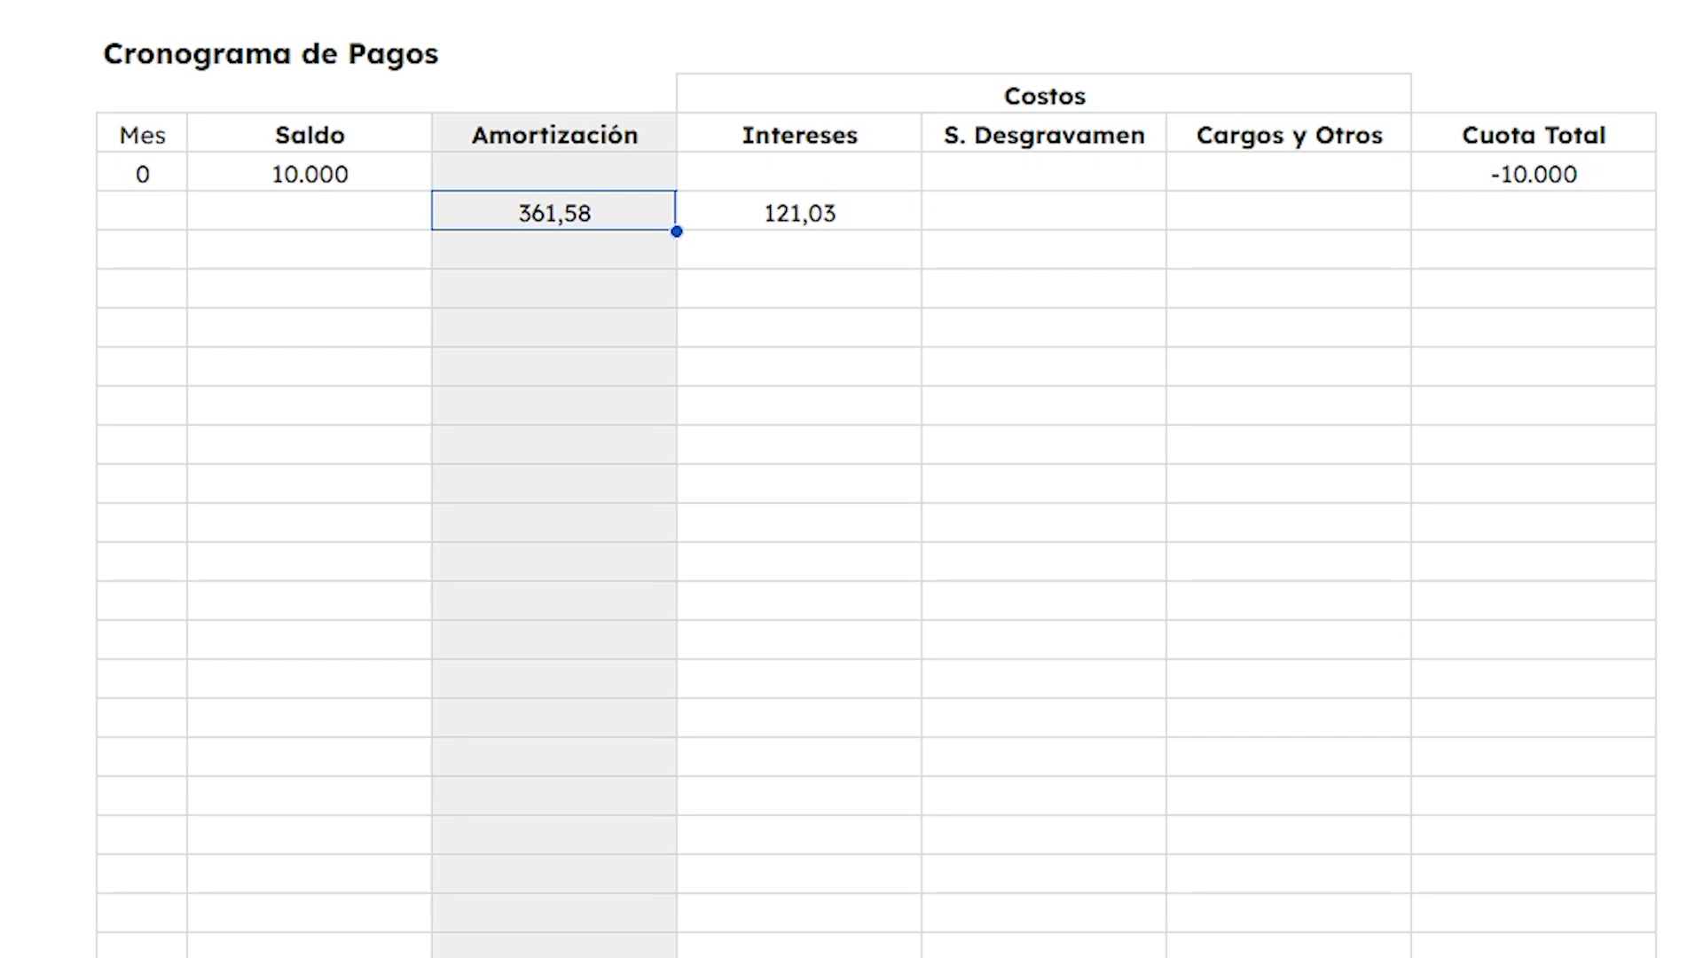
click(554, 135)
key(Down)
key(Down)
key(Up)
key(Up)
key(Right)
key(Right)
key(Down)
key(Down)
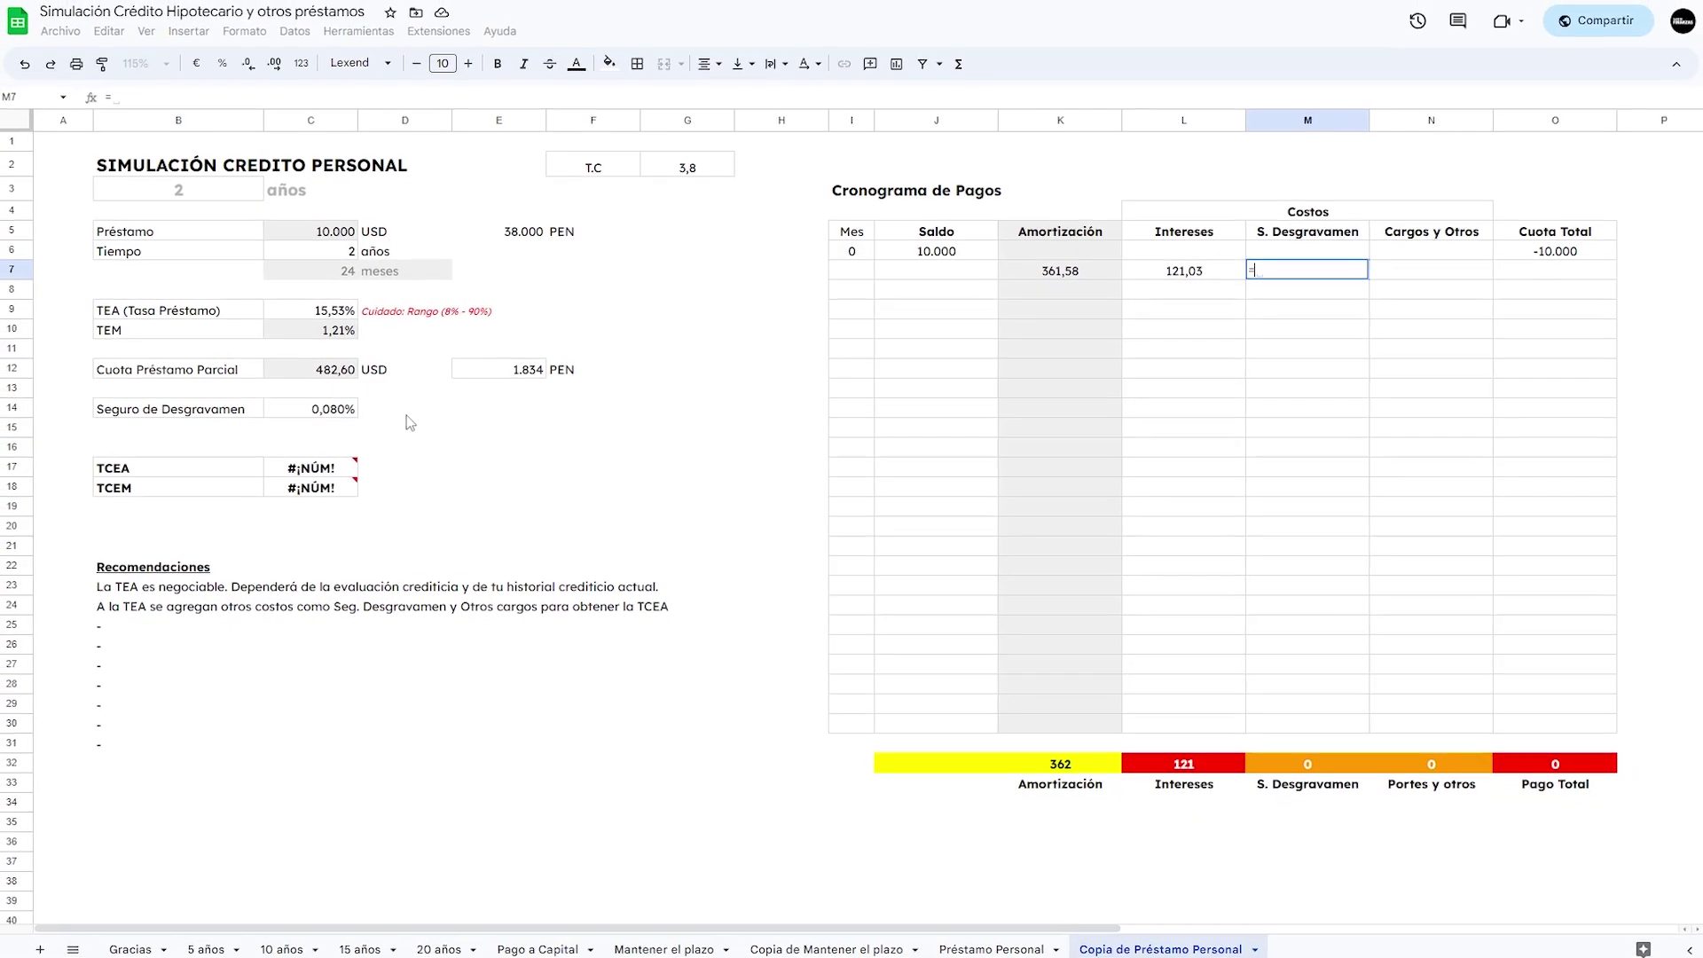
text(=)
key(Down)
key(Left)
key(Left)
key(Left)
key(Left)
key(Left)
key(Down)
key(Left)
key(Left)
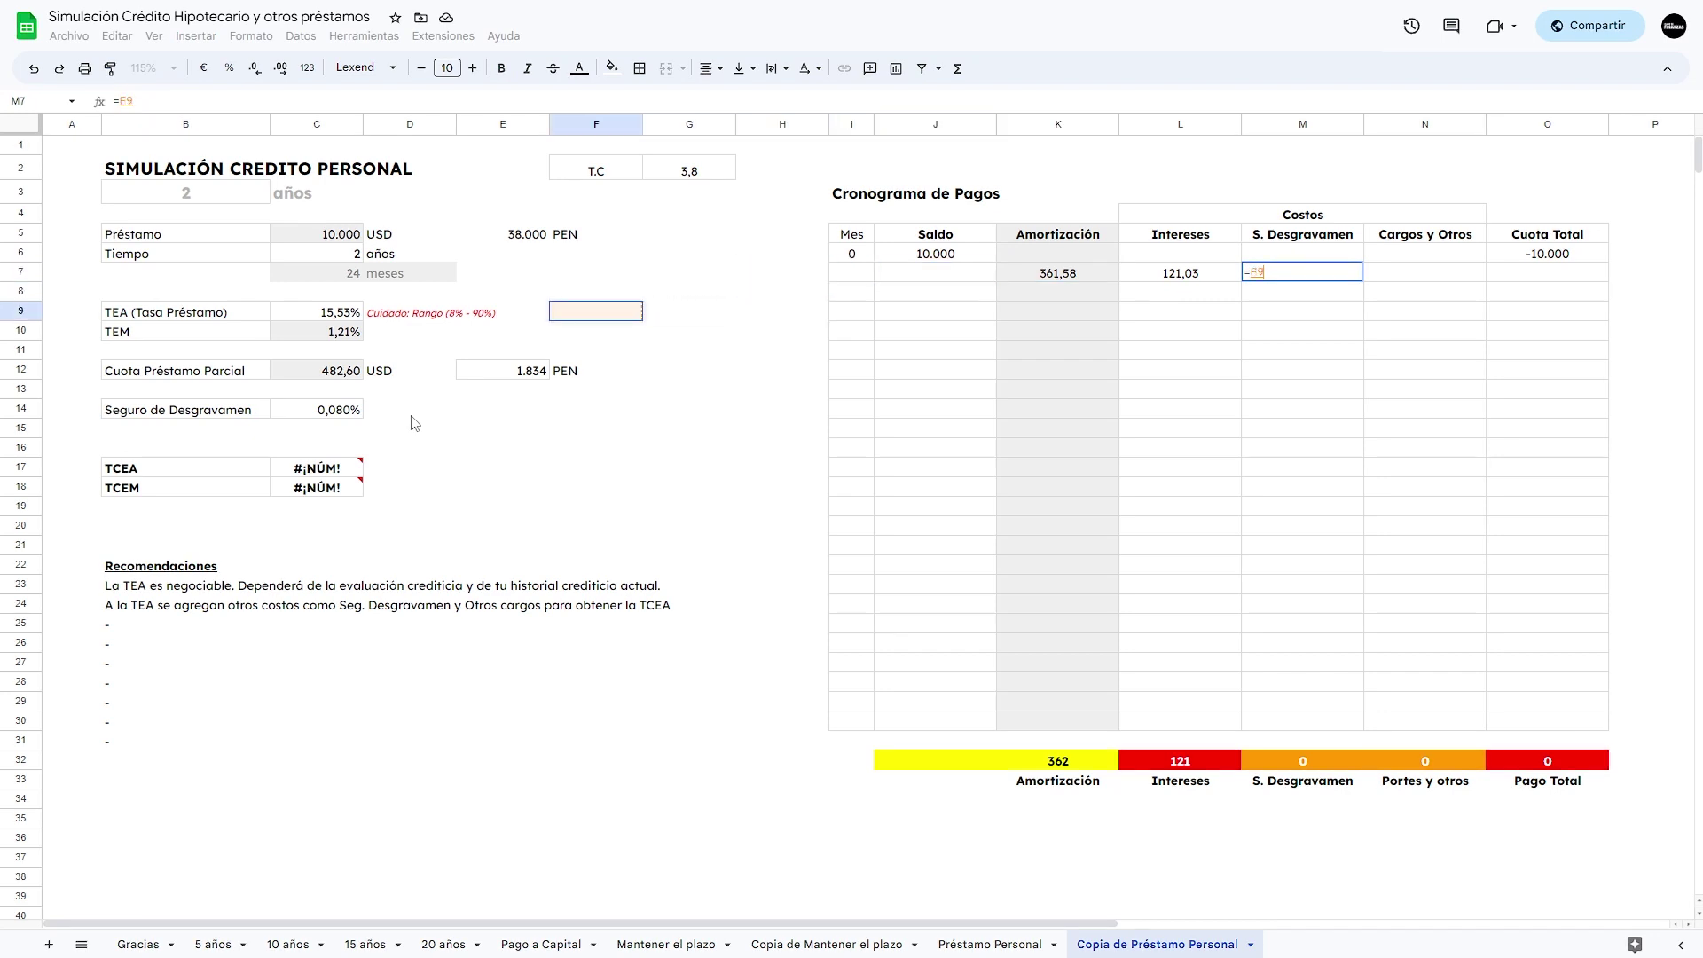
key(Left)
key(Down)
key(Down)
key(Left)
key(Left)
key(Down)
key(Down)
key(Down)
text(*)
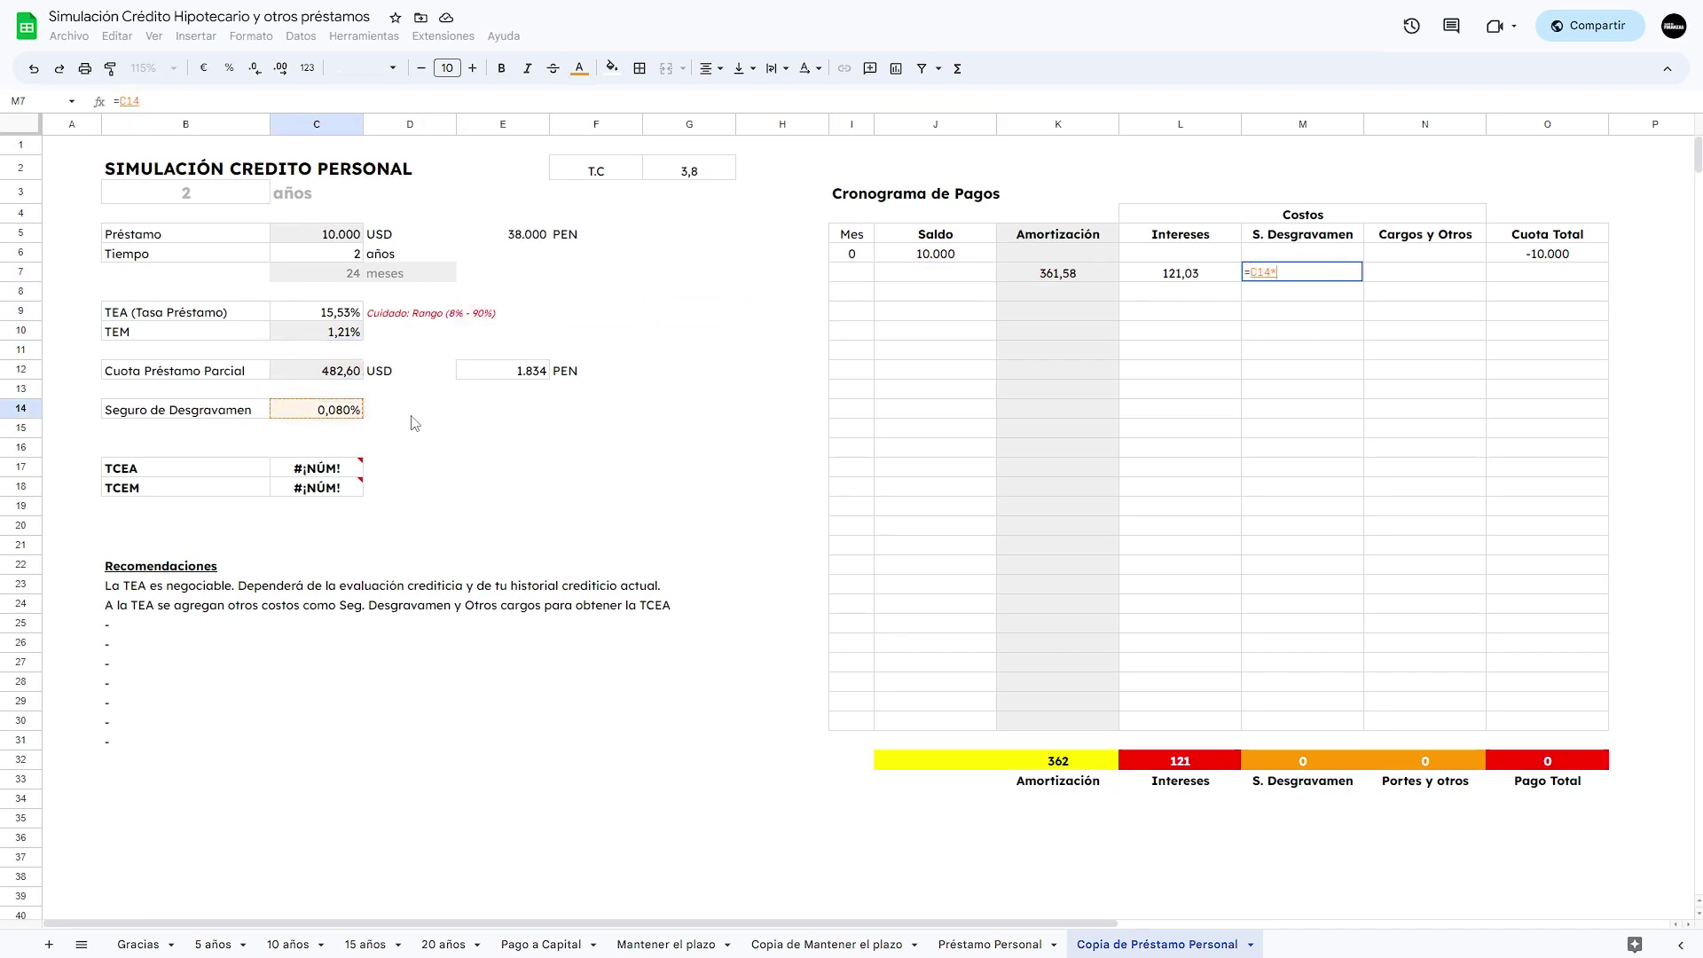
key(Left)
key(Left)
key(Left)
key(Up)
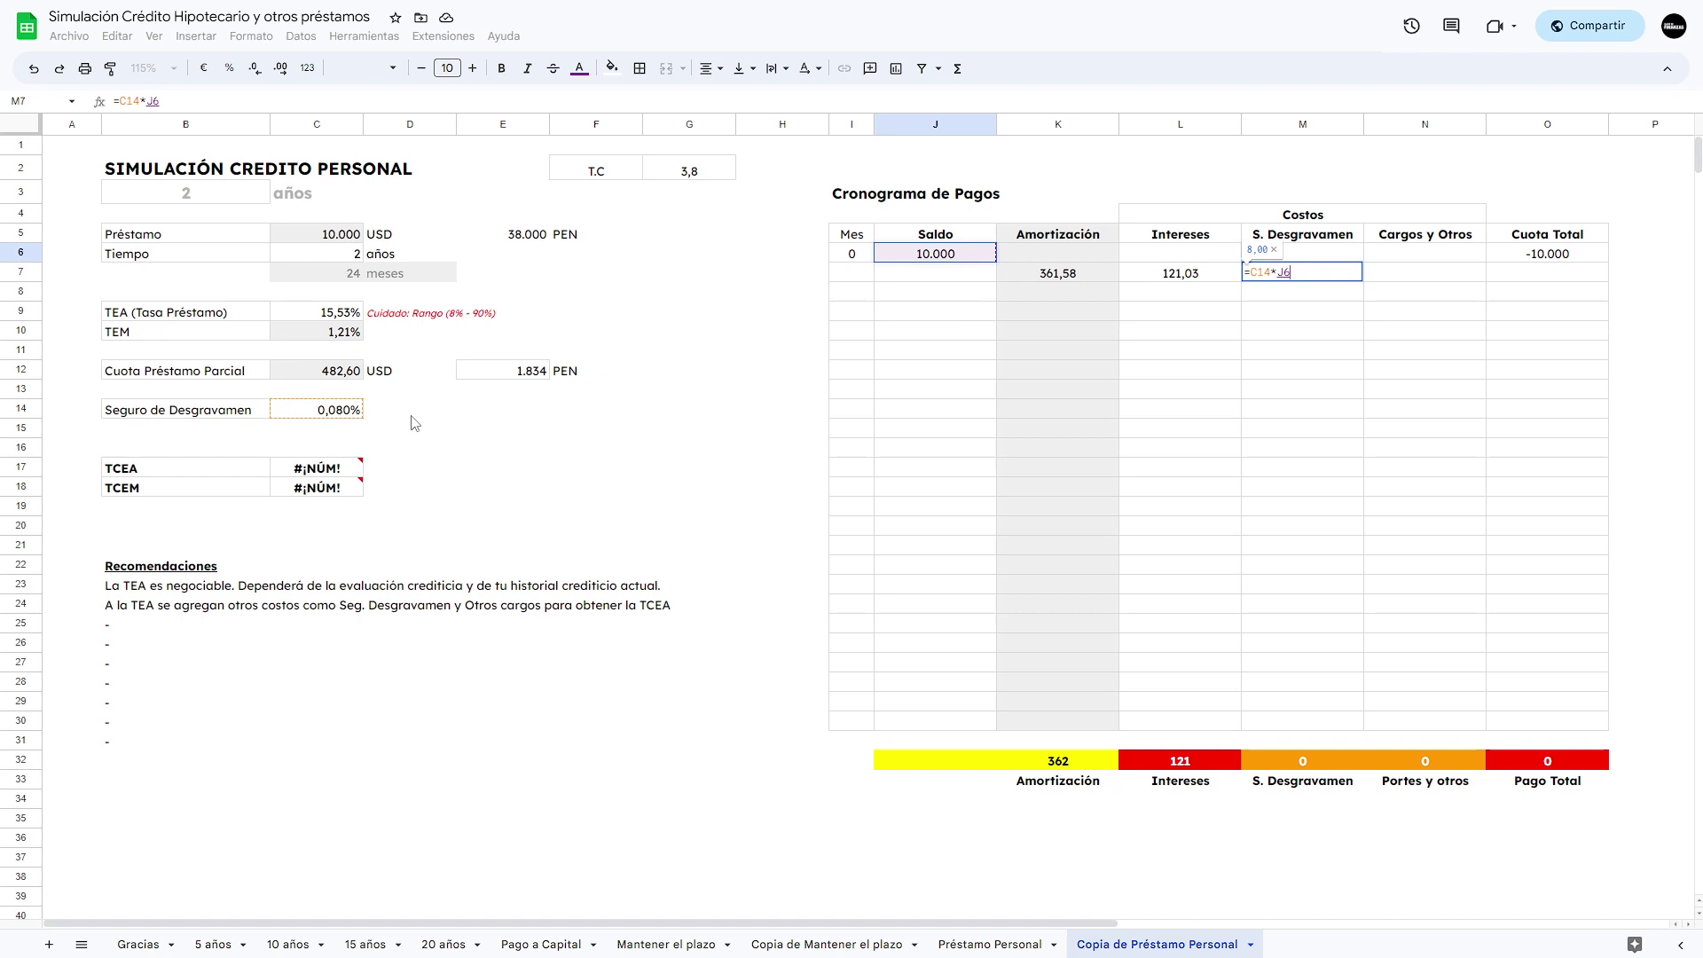
key(BackSpace)
key(BackSpace)
key(BackSpace)
key(BackSpace)
key(BackSpace)
key(BackSpace)
Complete the S. Desgravamen formula in M7 as the Seguro de Desgravamen rate fixed as $C$14 times the opening Saldo (J6).
key(Left)
key(Left)
key(Left)
key(Left)
key(Left)
key(Left)
key(Left)
key(Left)
key(Left)
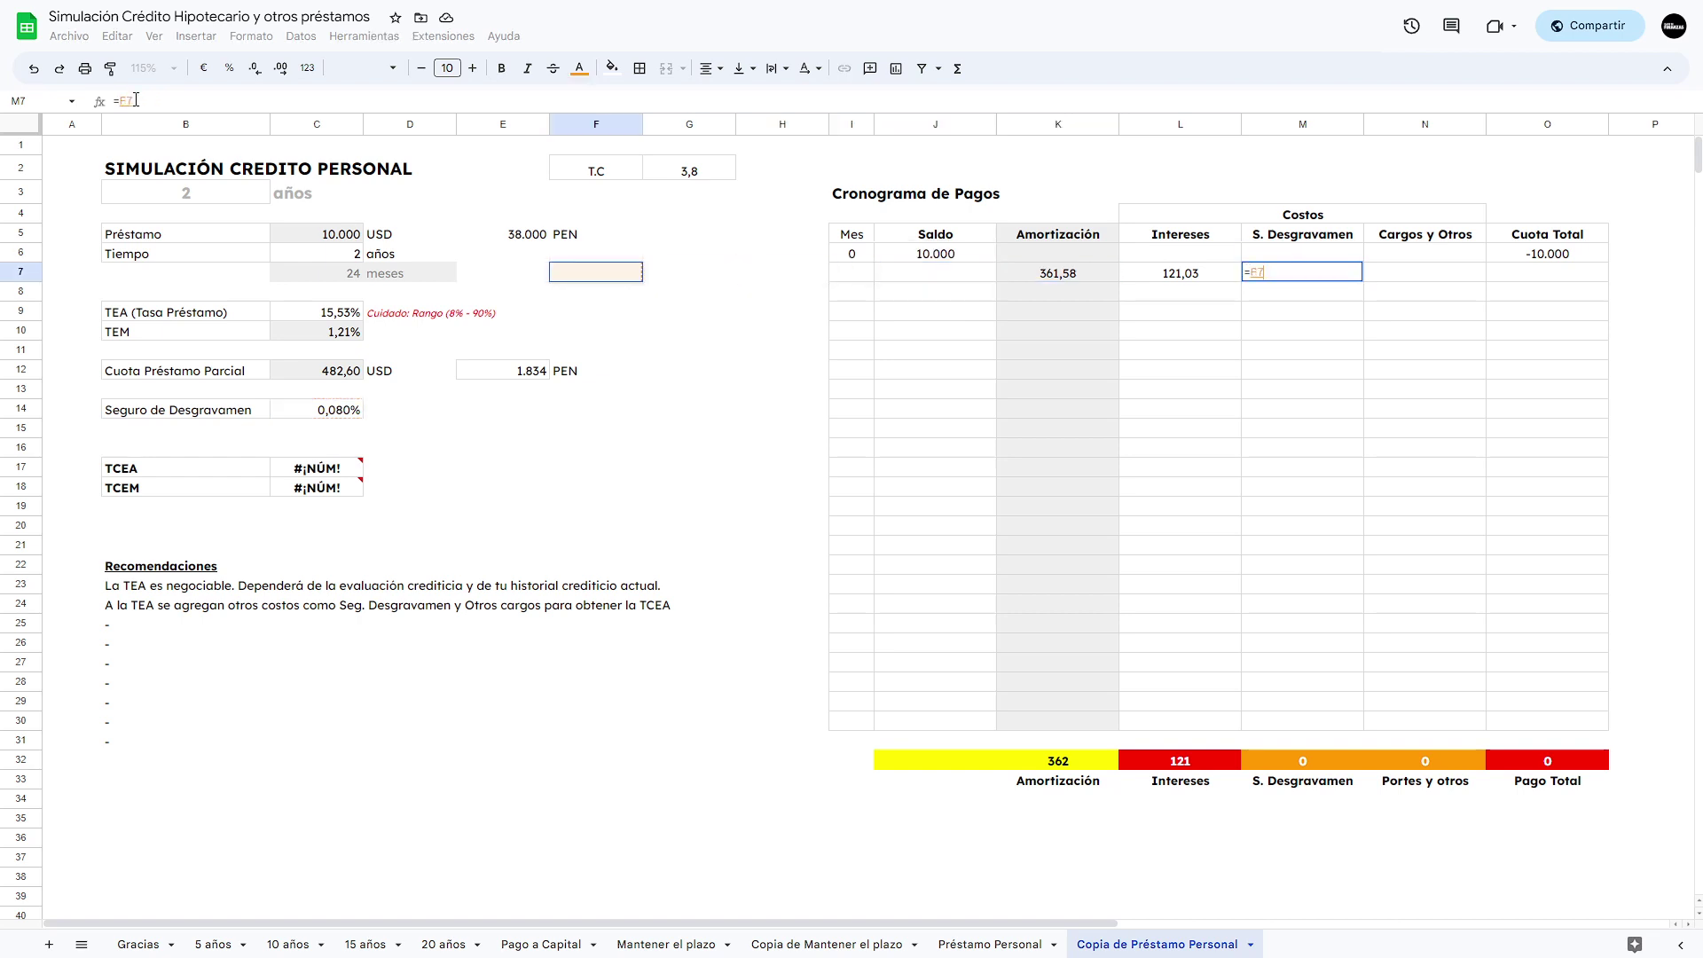
key(Down)
key(Down)
key(Down)
key(Down)
key(Down)
key(Down)
key(Left)
key(Down)
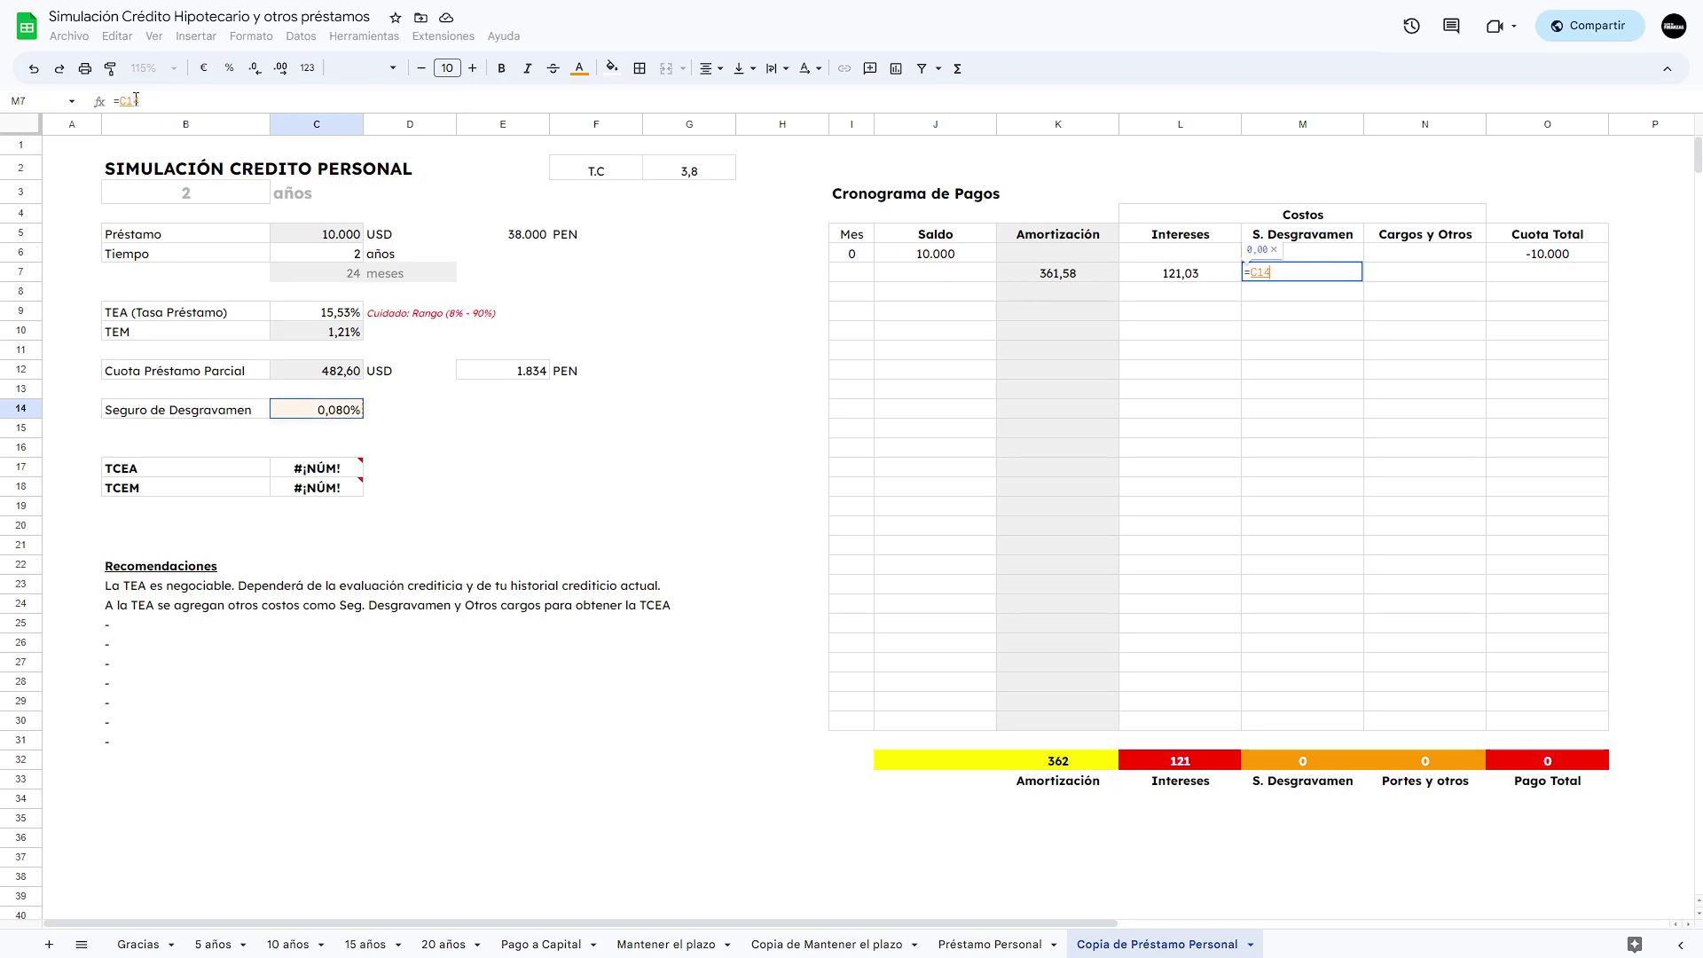
key(F4)
text(*)
key(Left)
key(Left)
key(Left)
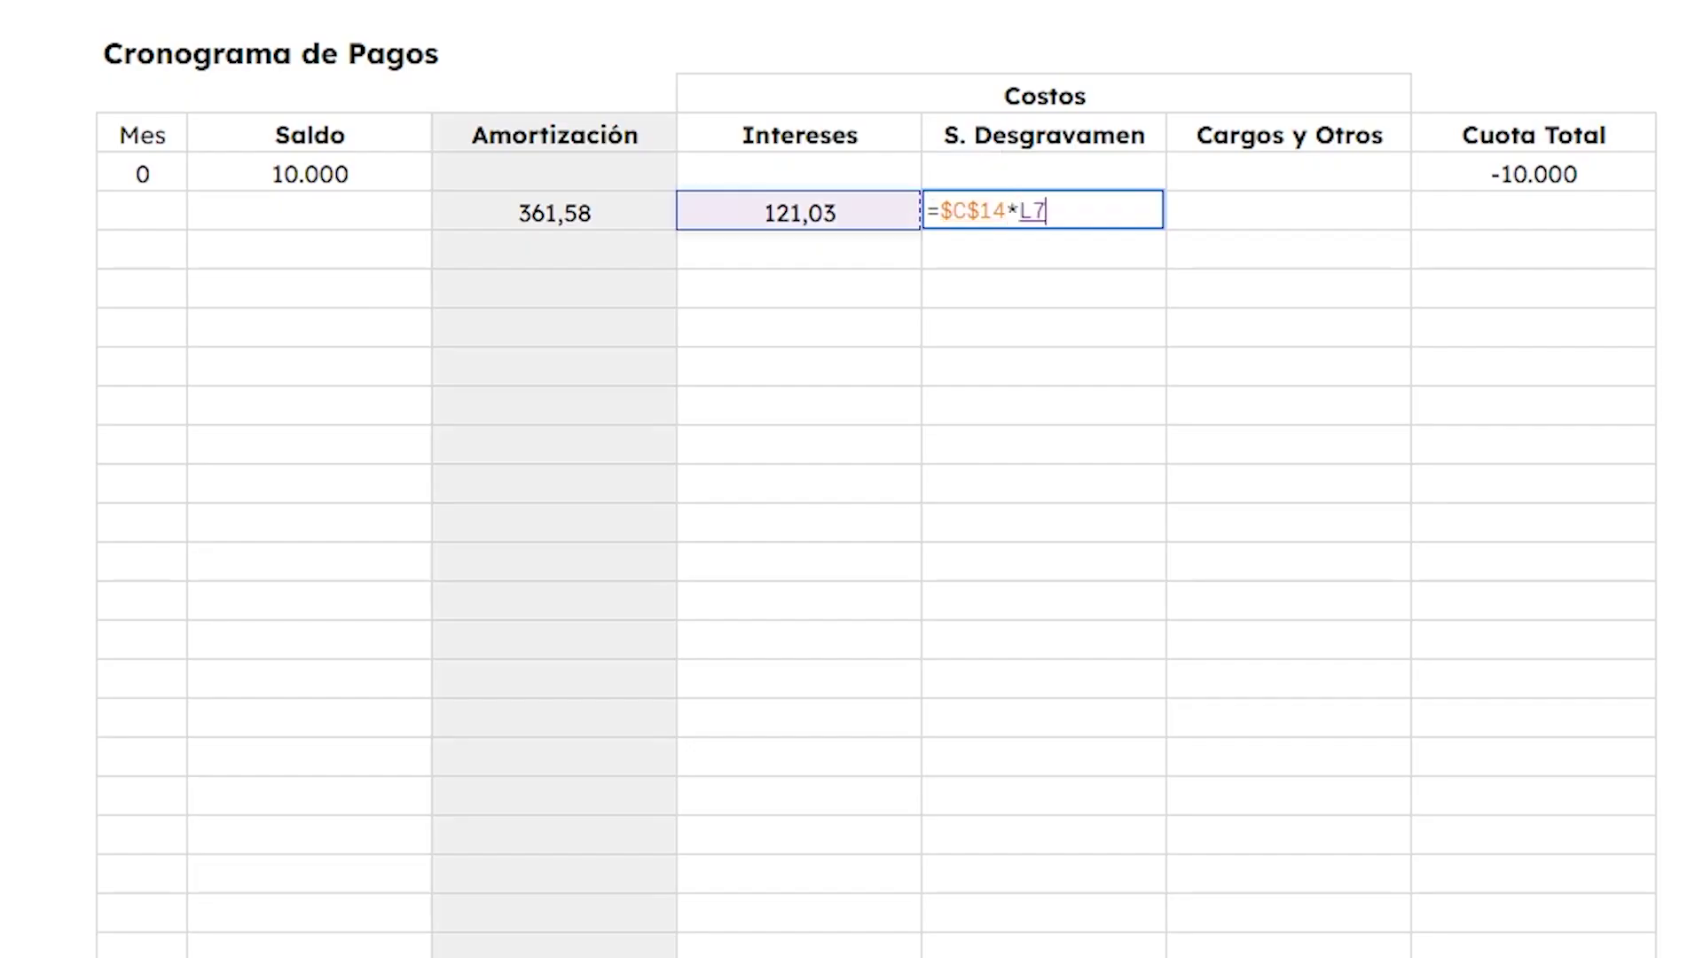
key(Up)
key(Tab)
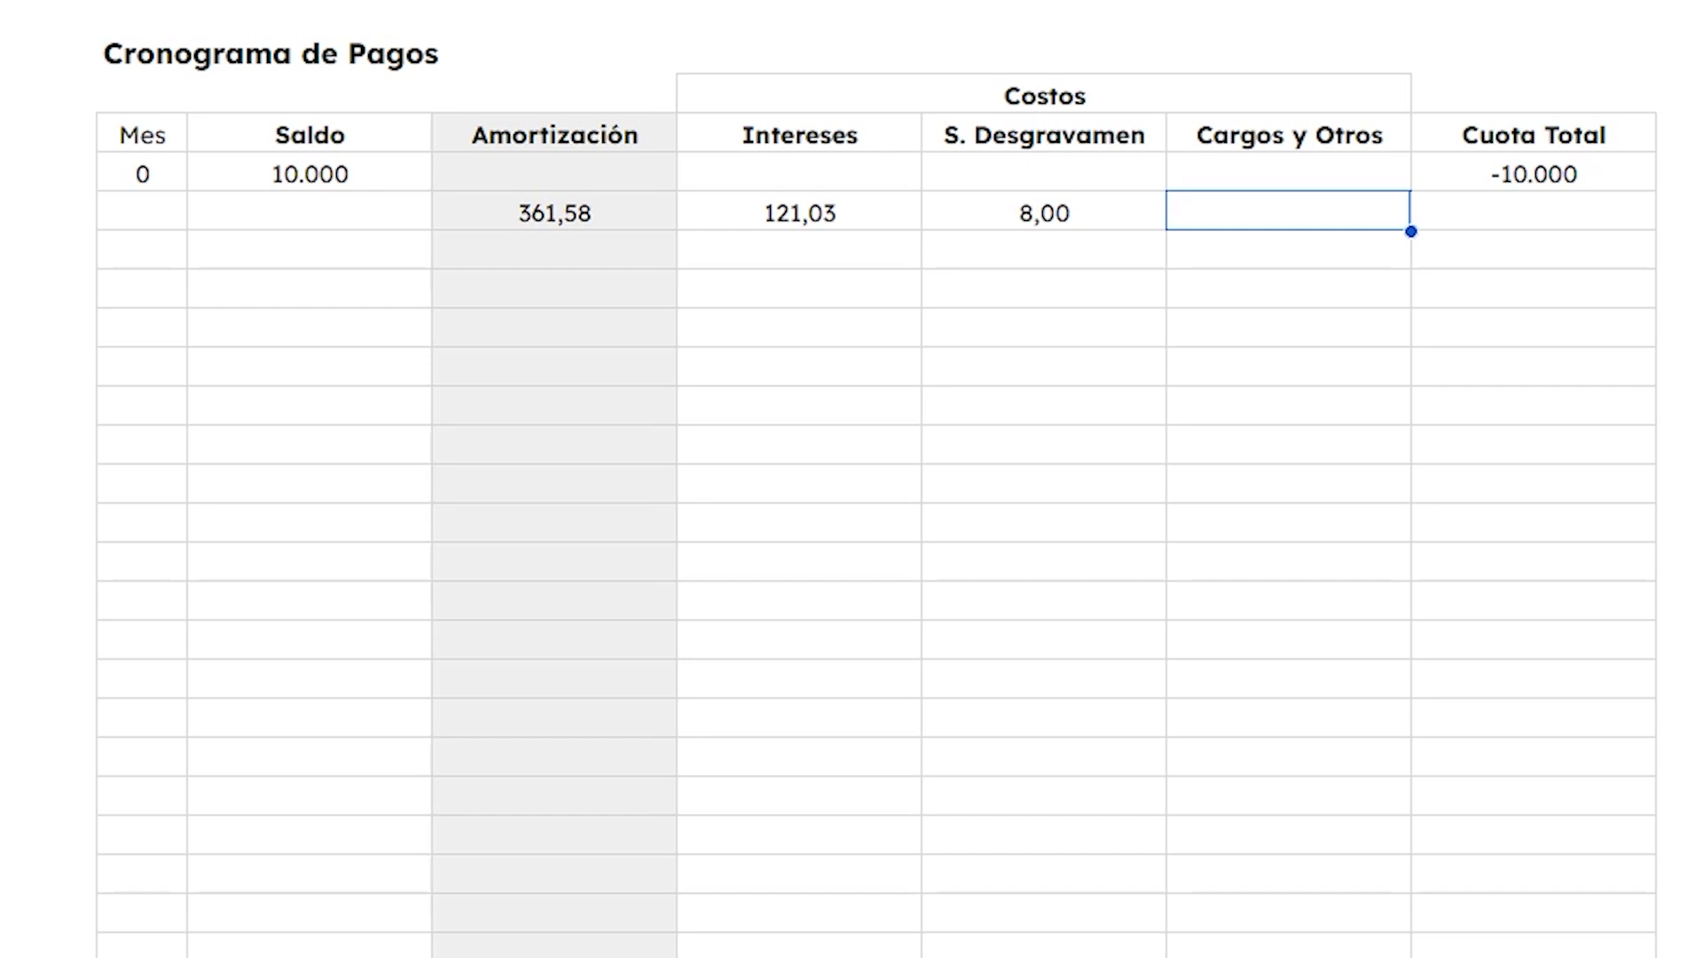
Set the Cargos y Otros of the first instalment (N7) to 10.
text(0)
key(Return)
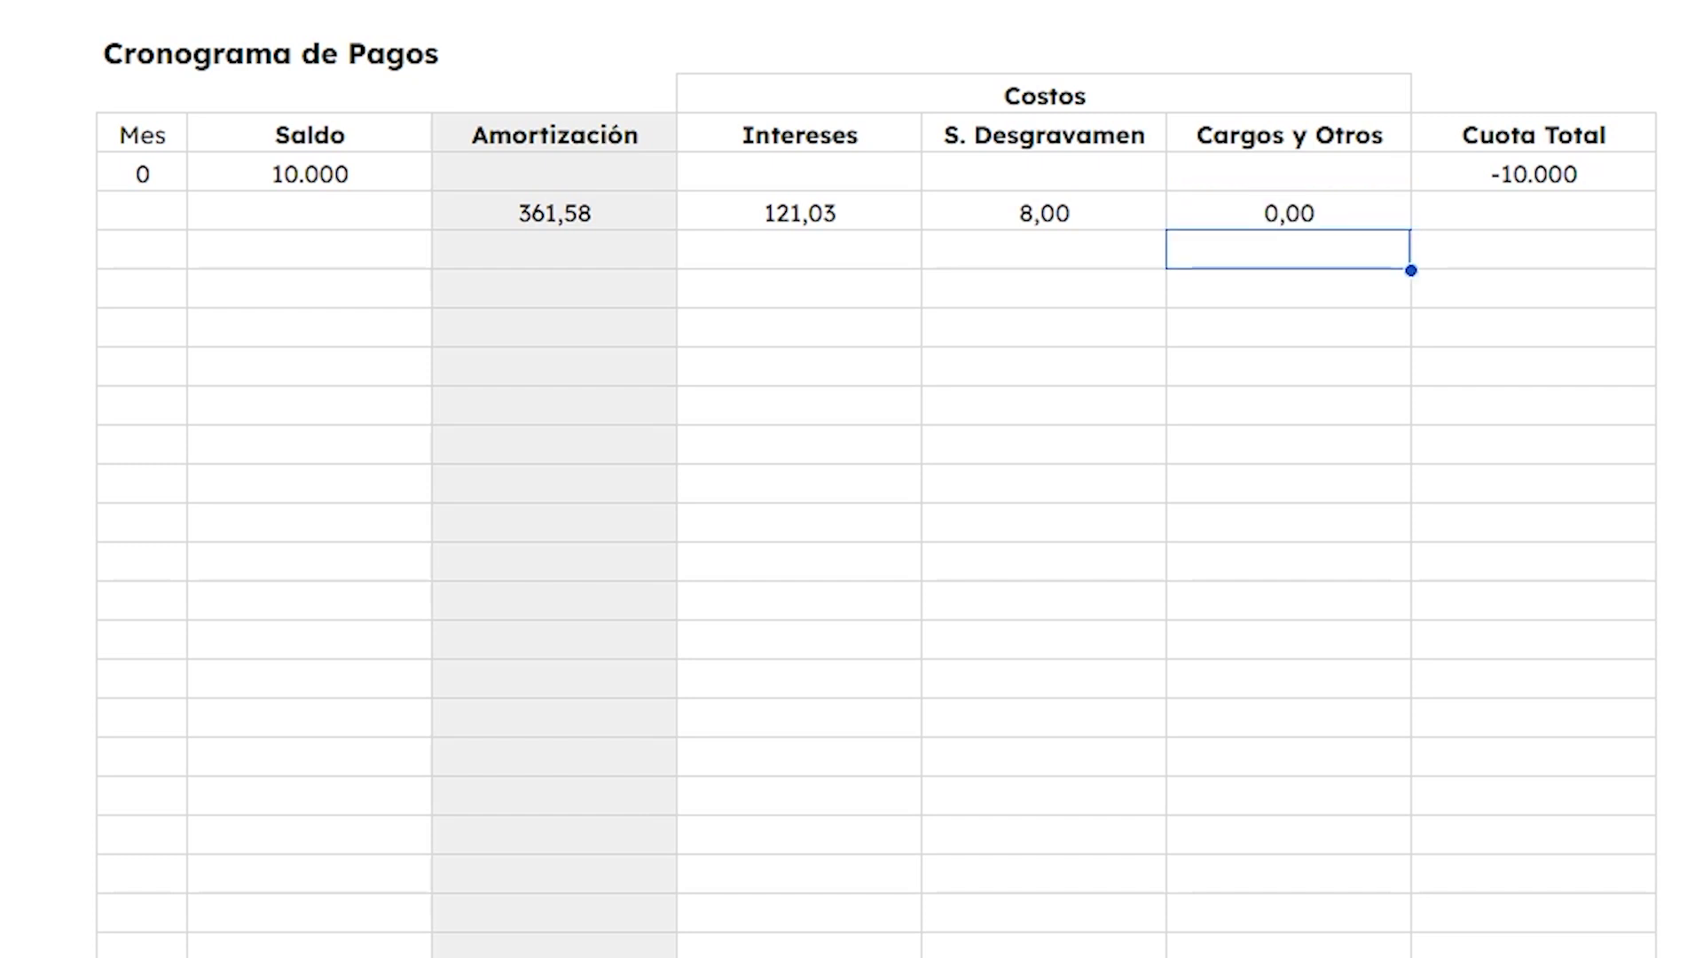
click(1288, 210)
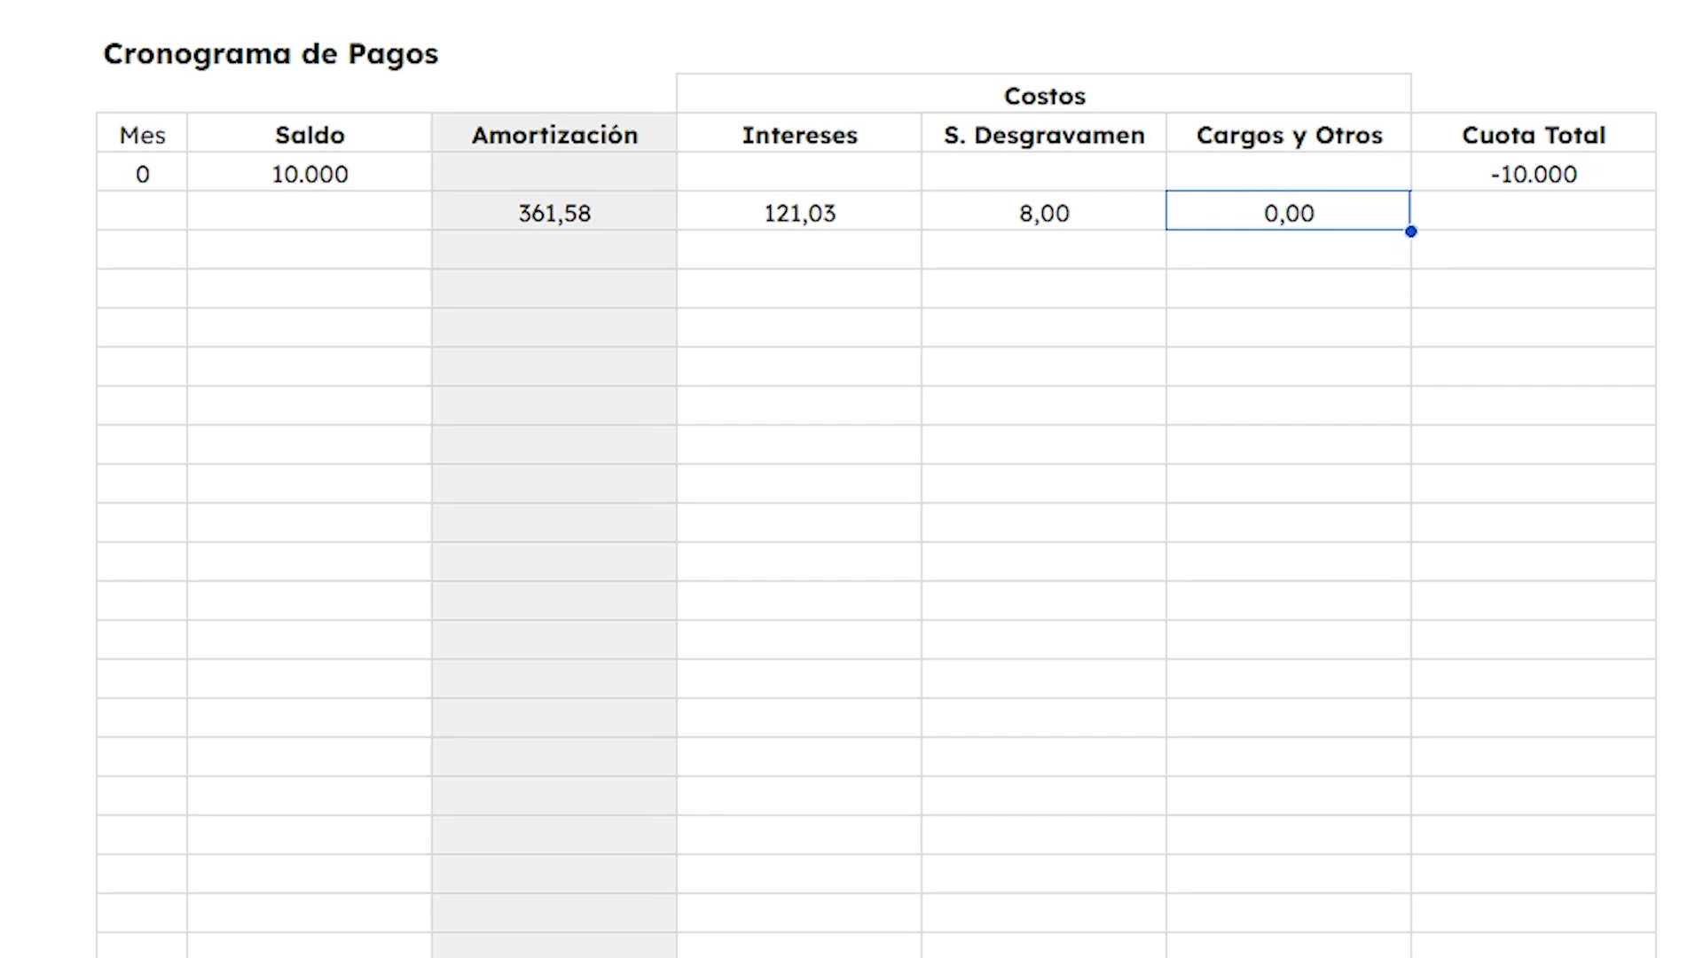
text(10)
key(Return)
key(Right)
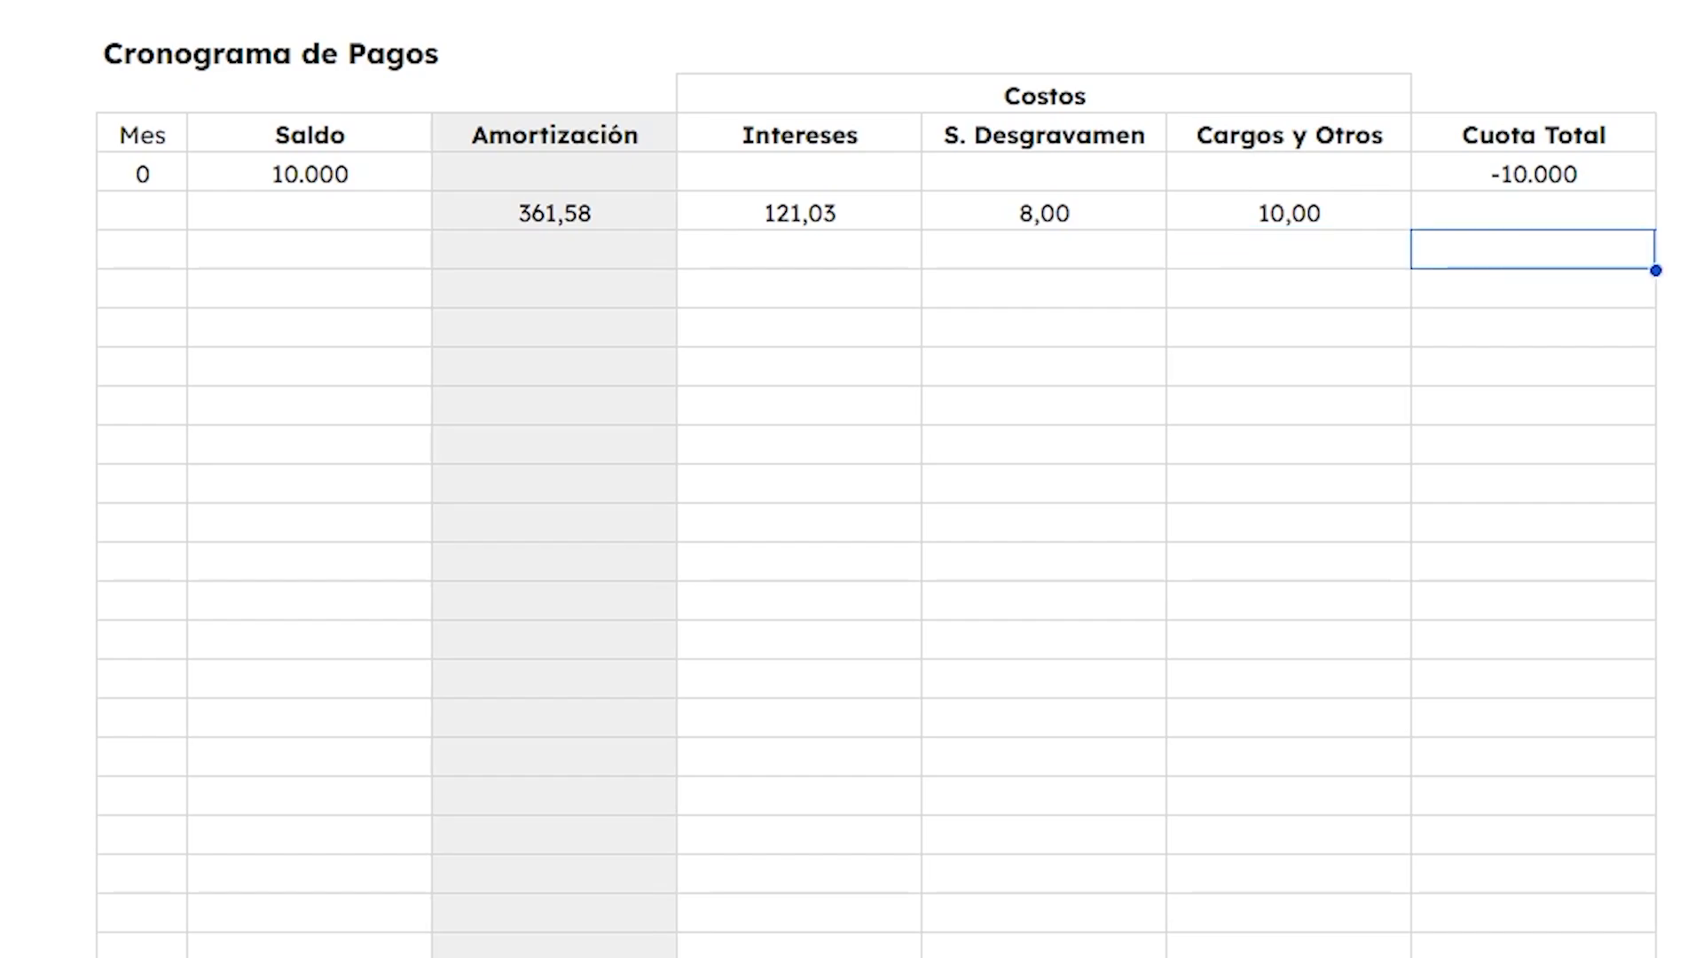
Review the first instalment's components from Amortización through Cargos y Otros (K7:N7).
key(Up)
key(Left)
key(Left)
key(Left)
key(Left)
key(shift+Right)
key(shift+Right)
key(shift+Right)
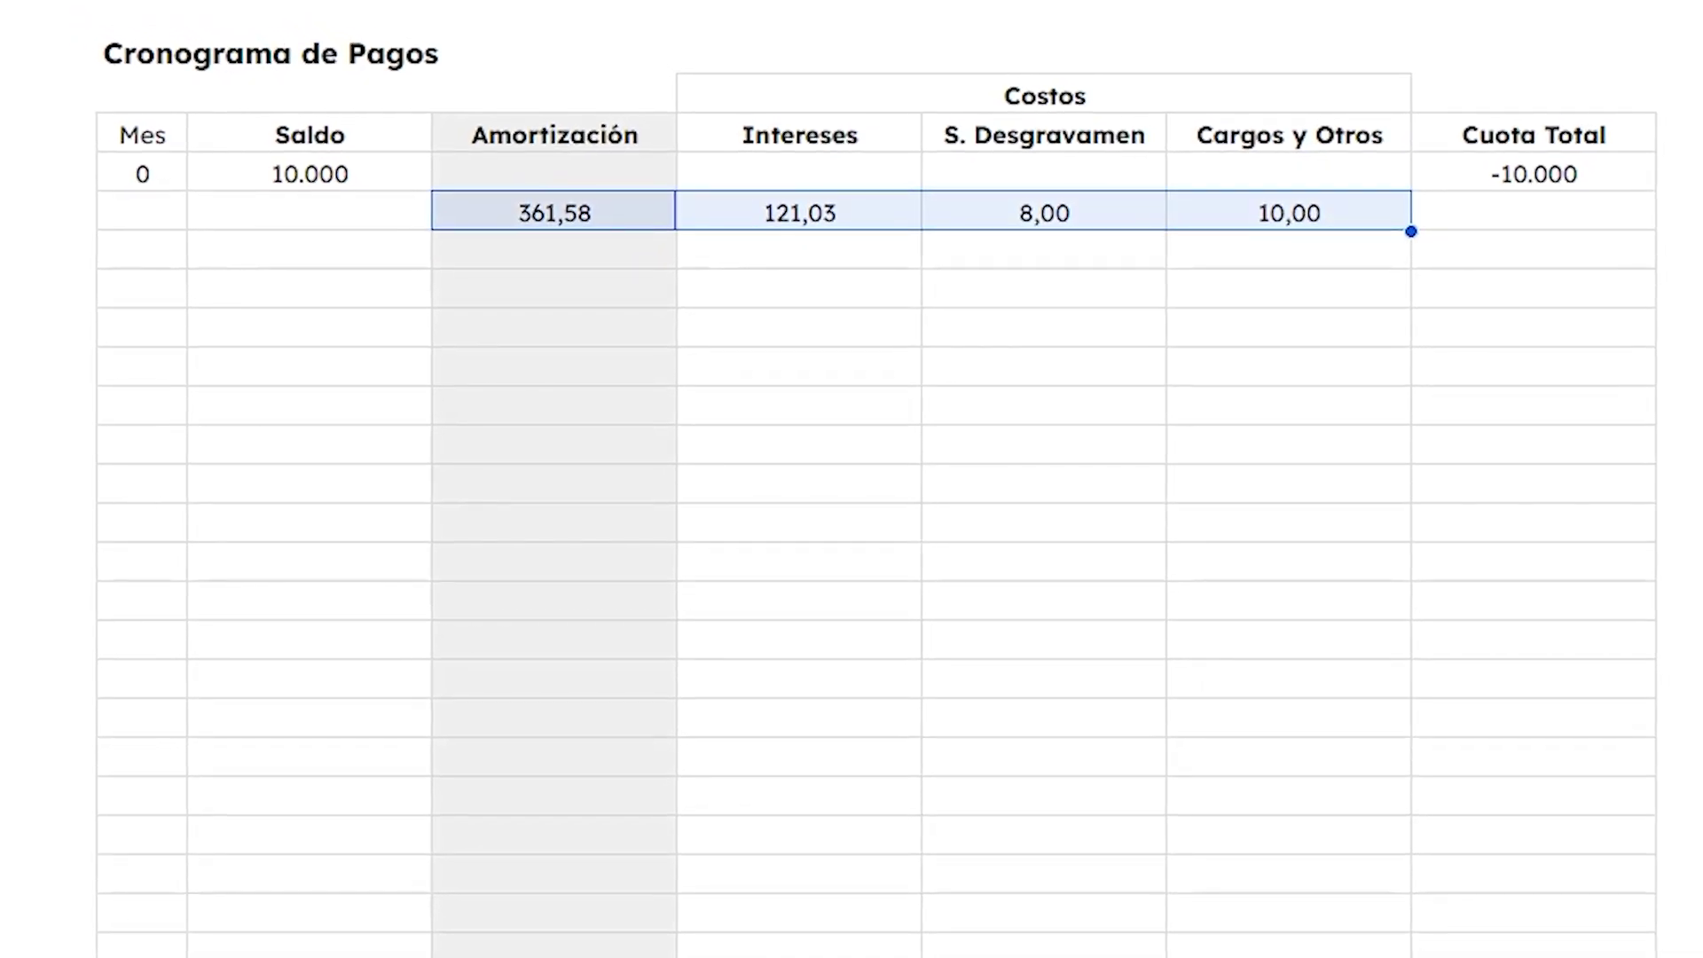
key(Down)
key(Right)
key(Right)
key(Right)
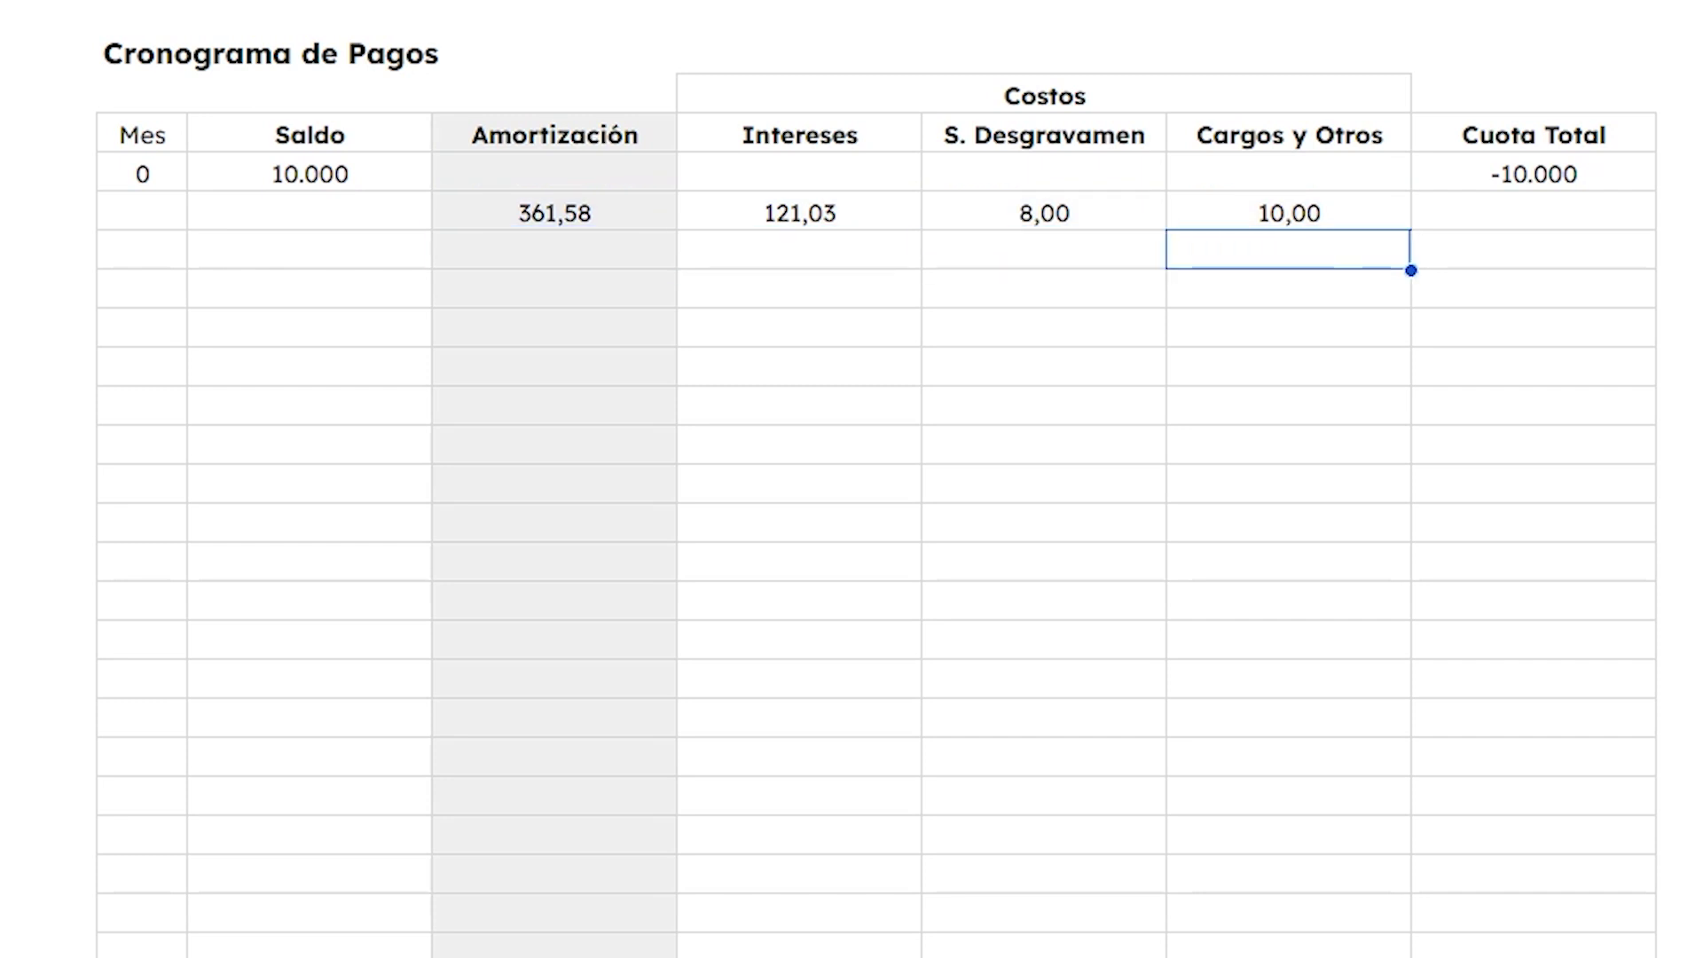
key(Right)
key(Up)
Examine the S. Desgravamen column from the first instalment down through the months still without amounts.
click(1044, 210)
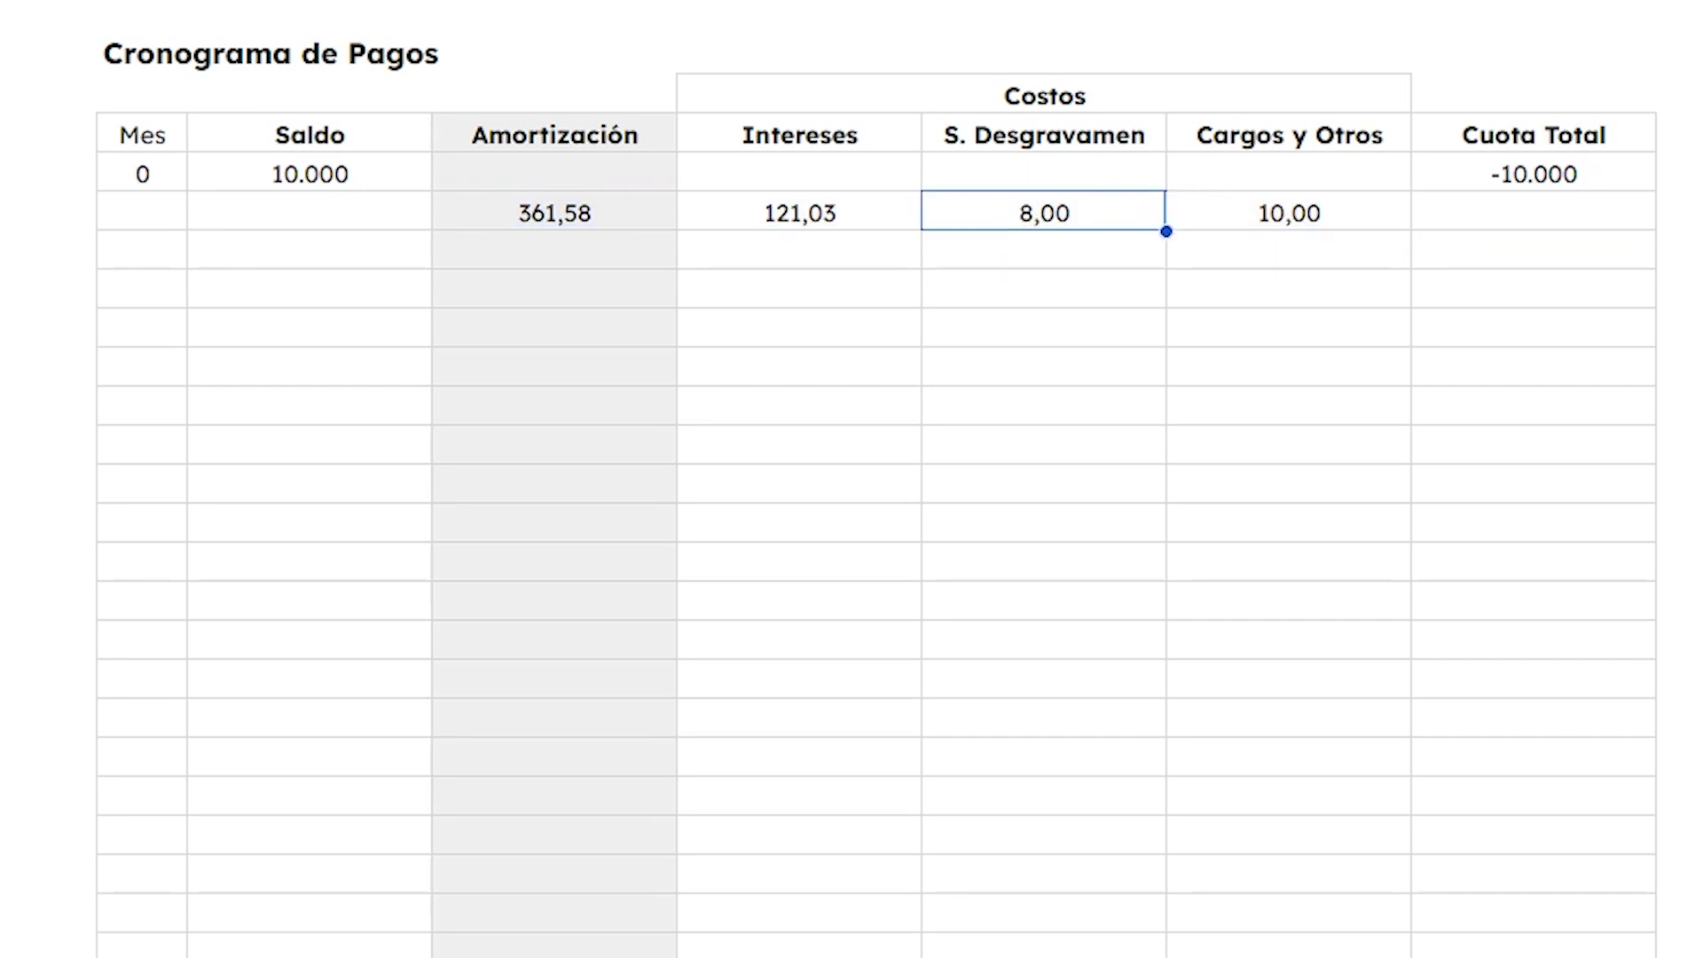
key(shift+Down)
key(shift+Down)
key(shift+Down)
key(shift+Down)
key(shift+Down)
key(shift+Down)
key(shift+Down)
key(shift+Down)
key(shift+Down)
key(shift+Down)
key(shift+Down)
key(shift+Down)
key(shift+Down)
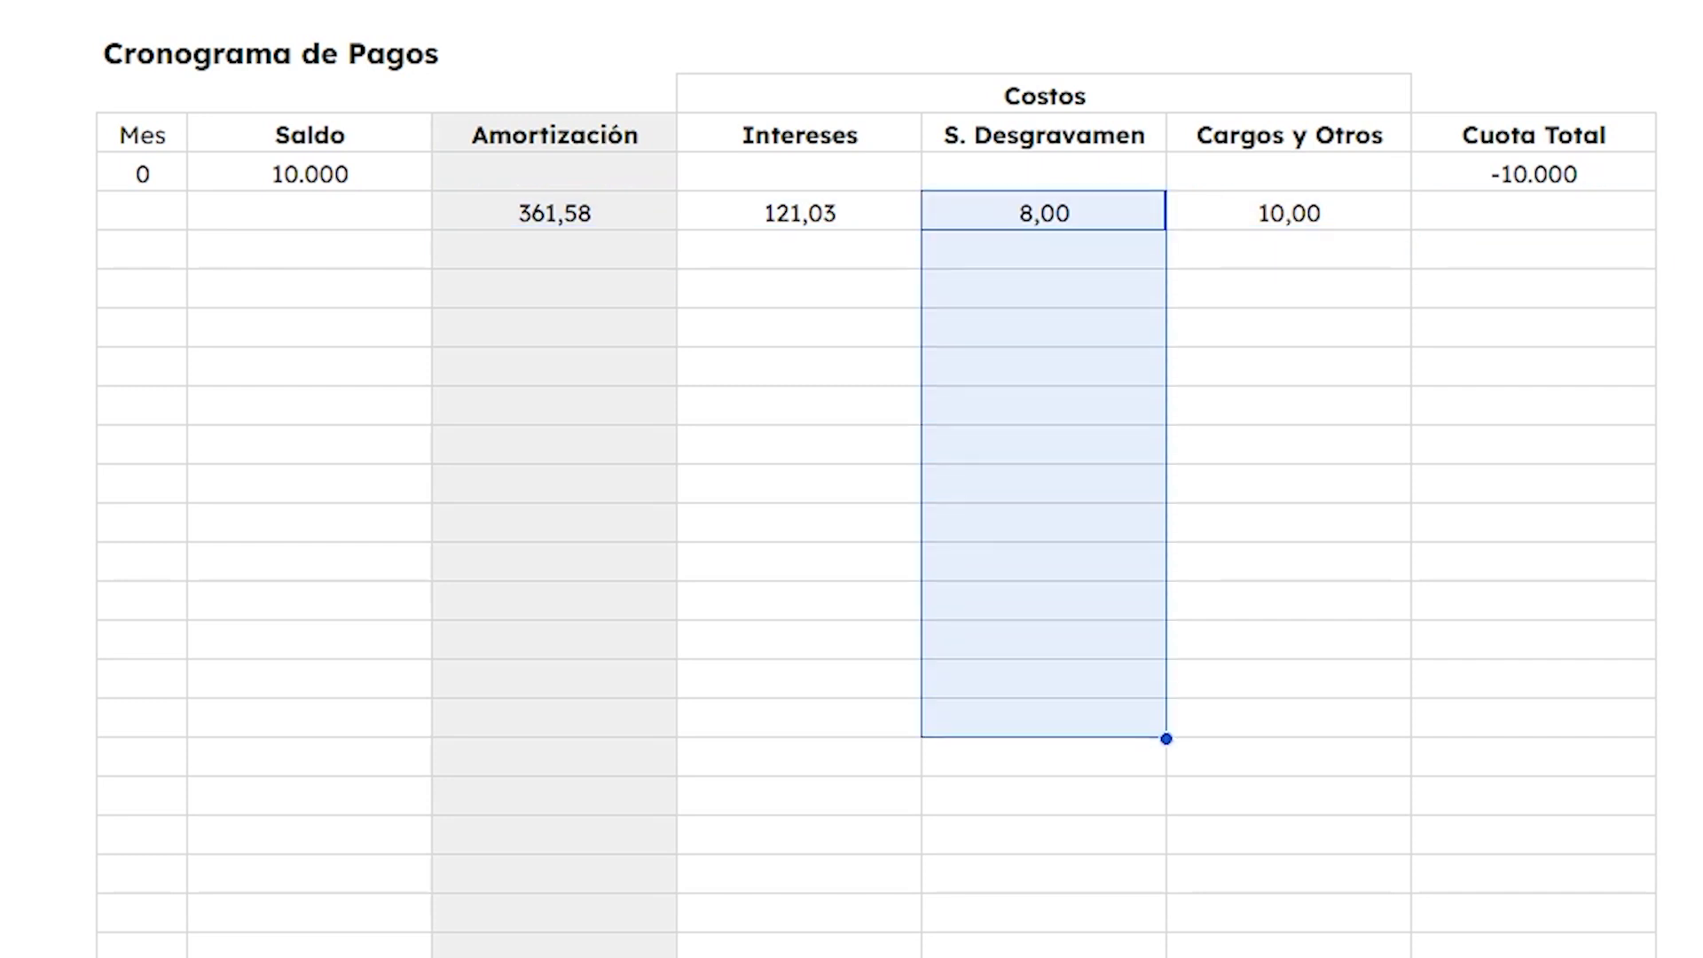
key(shift+Down)
key(shift+Down)
key(shift+Down)
key(shift+Down)
key(shift+Down)
key(shift+Down)
key(Right)
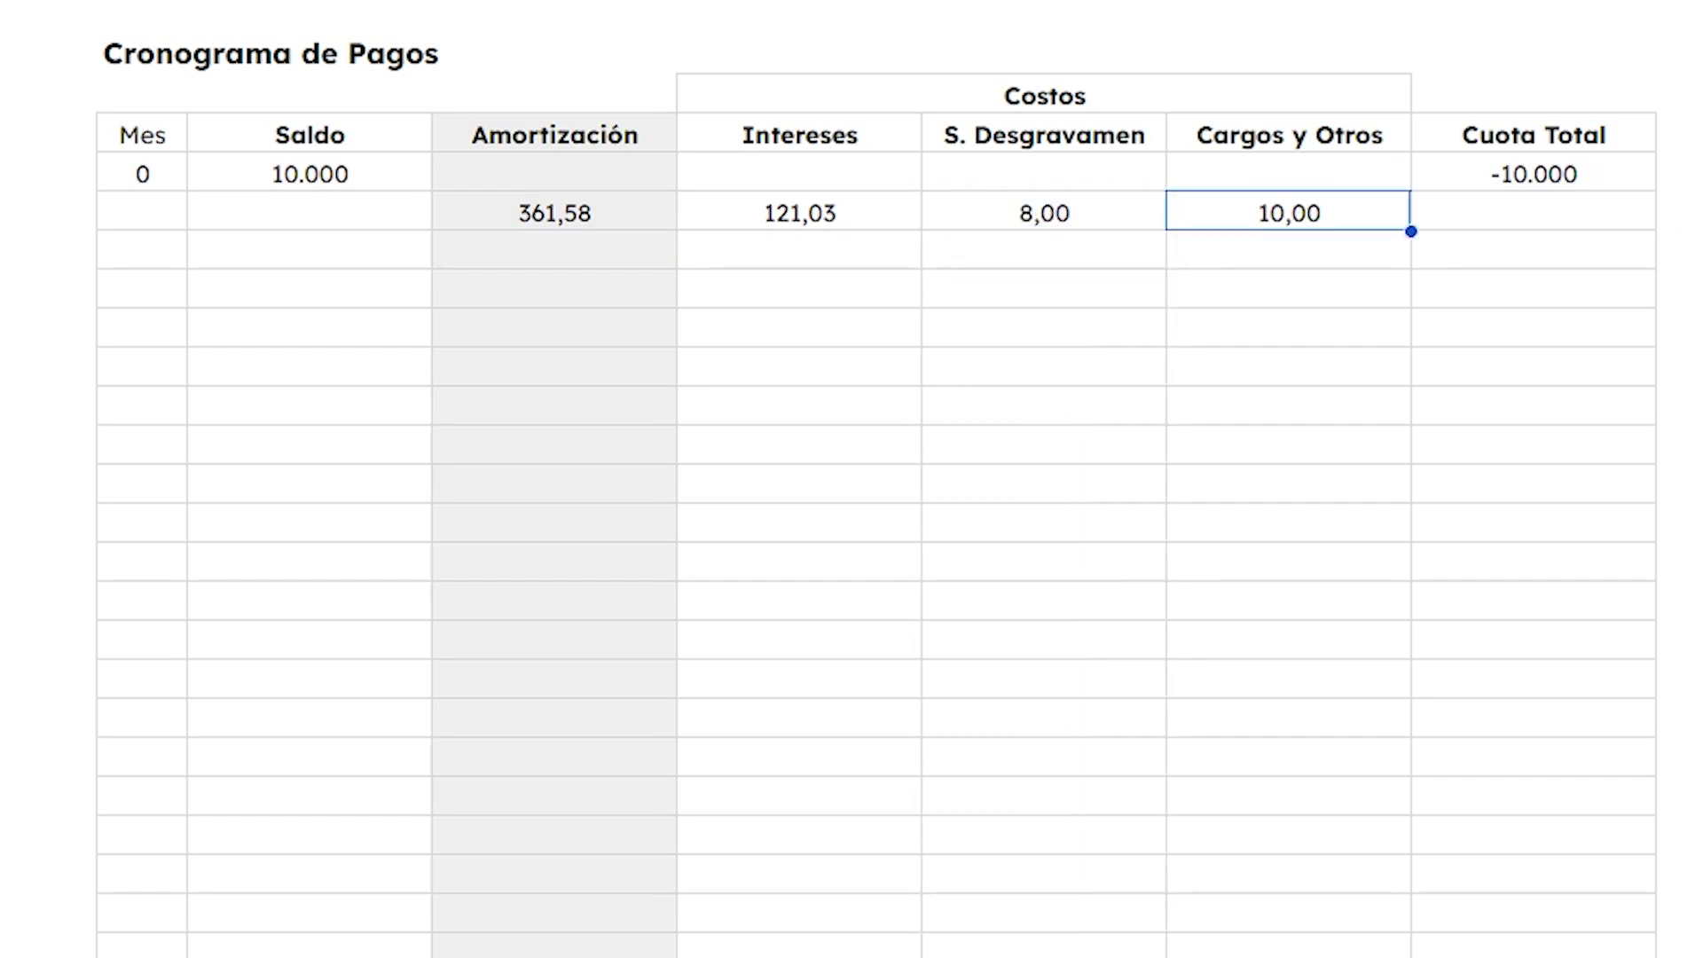
click(1044, 210)
key(shift+Down)
key(shift+Down)
key(shift+Down)
key(shift+Down)
key(shift+Down)
key(shift+Down)
key(shift+Down)
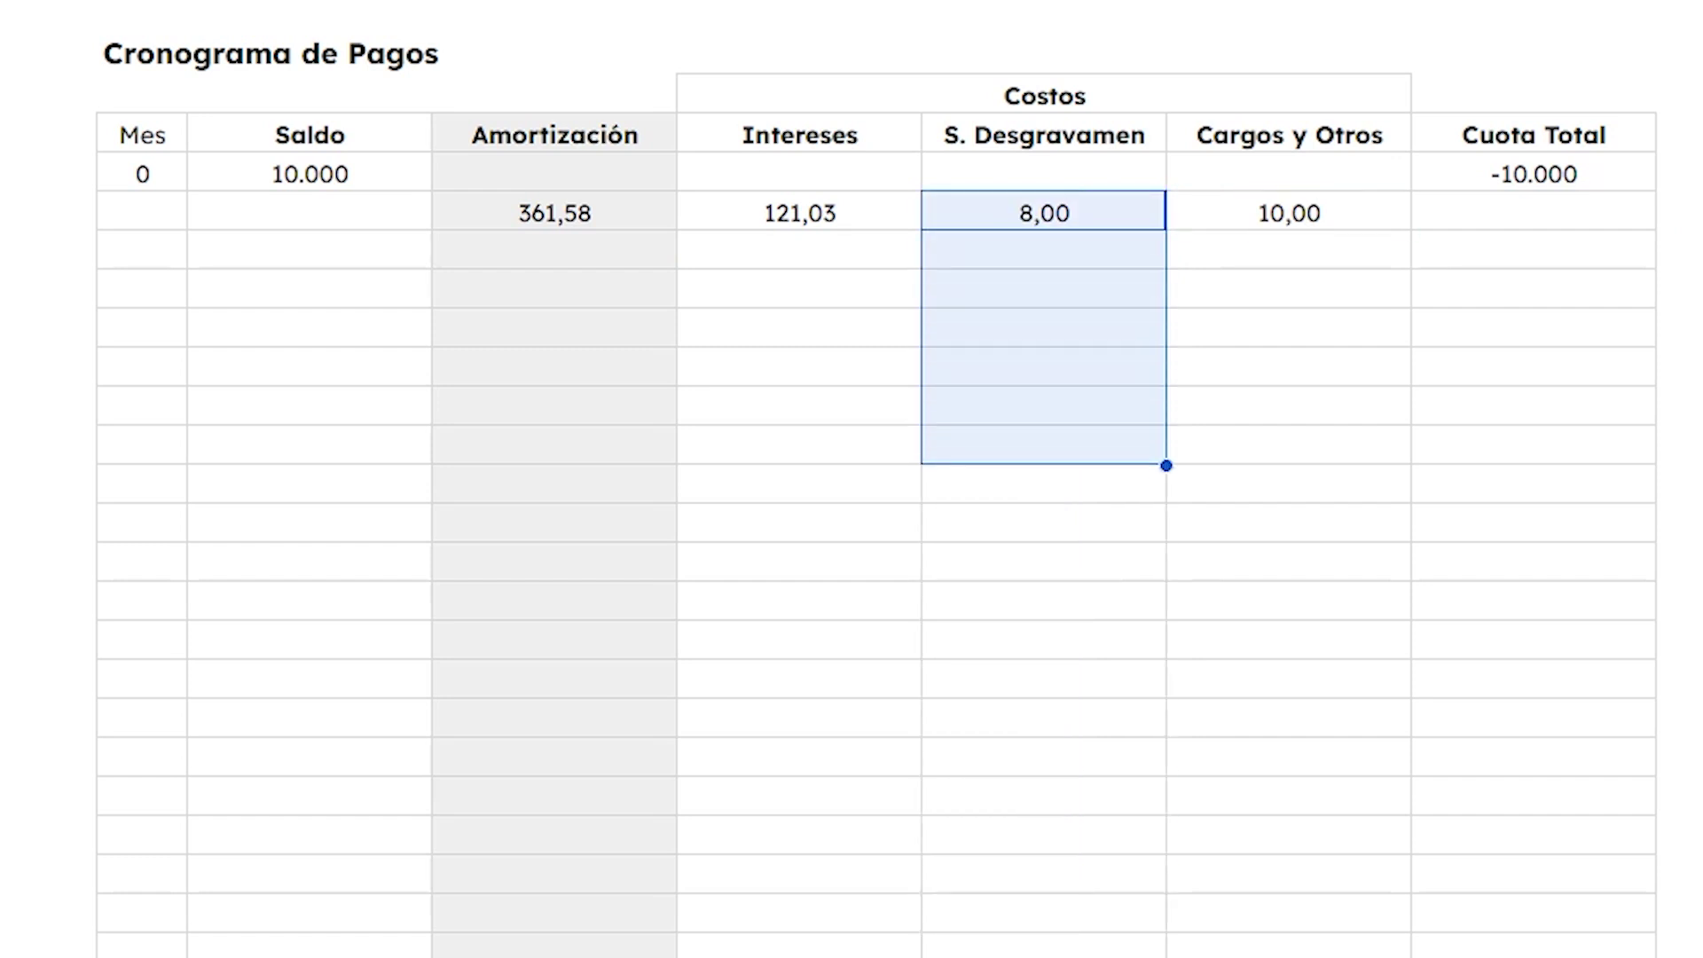
click(1533, 210)
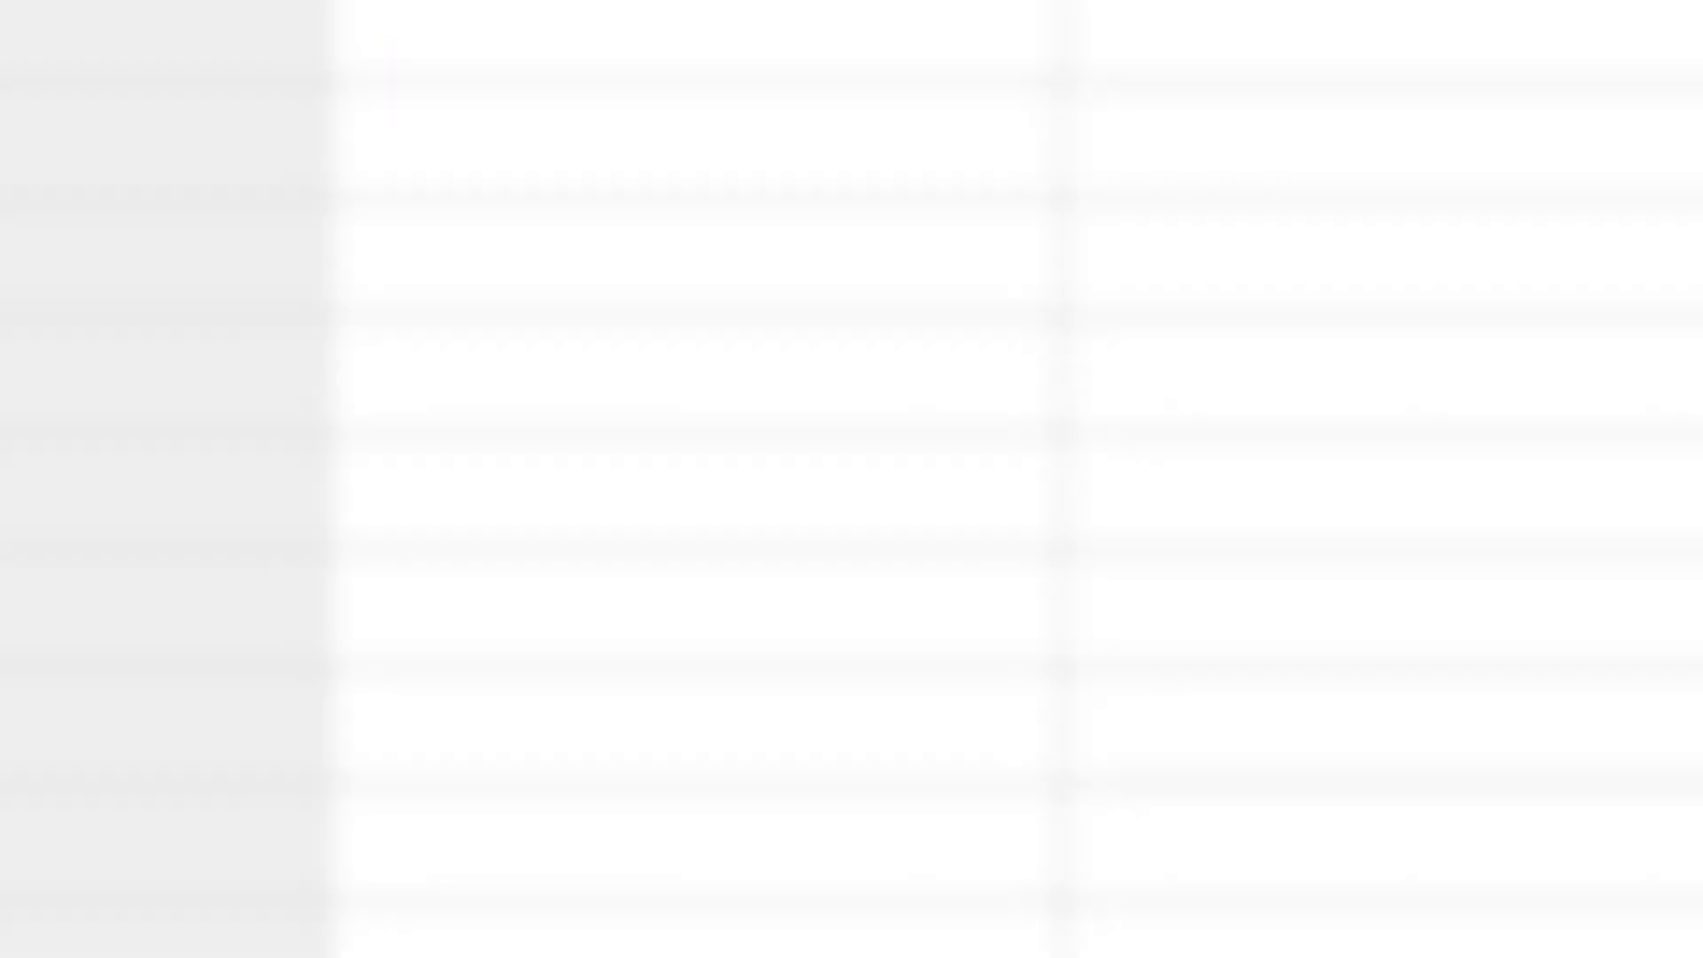
click(799, 210)
Number the Mes column below month 0 with 1, 2 and 3, and extend the series down to month 24.
click(140, 210)
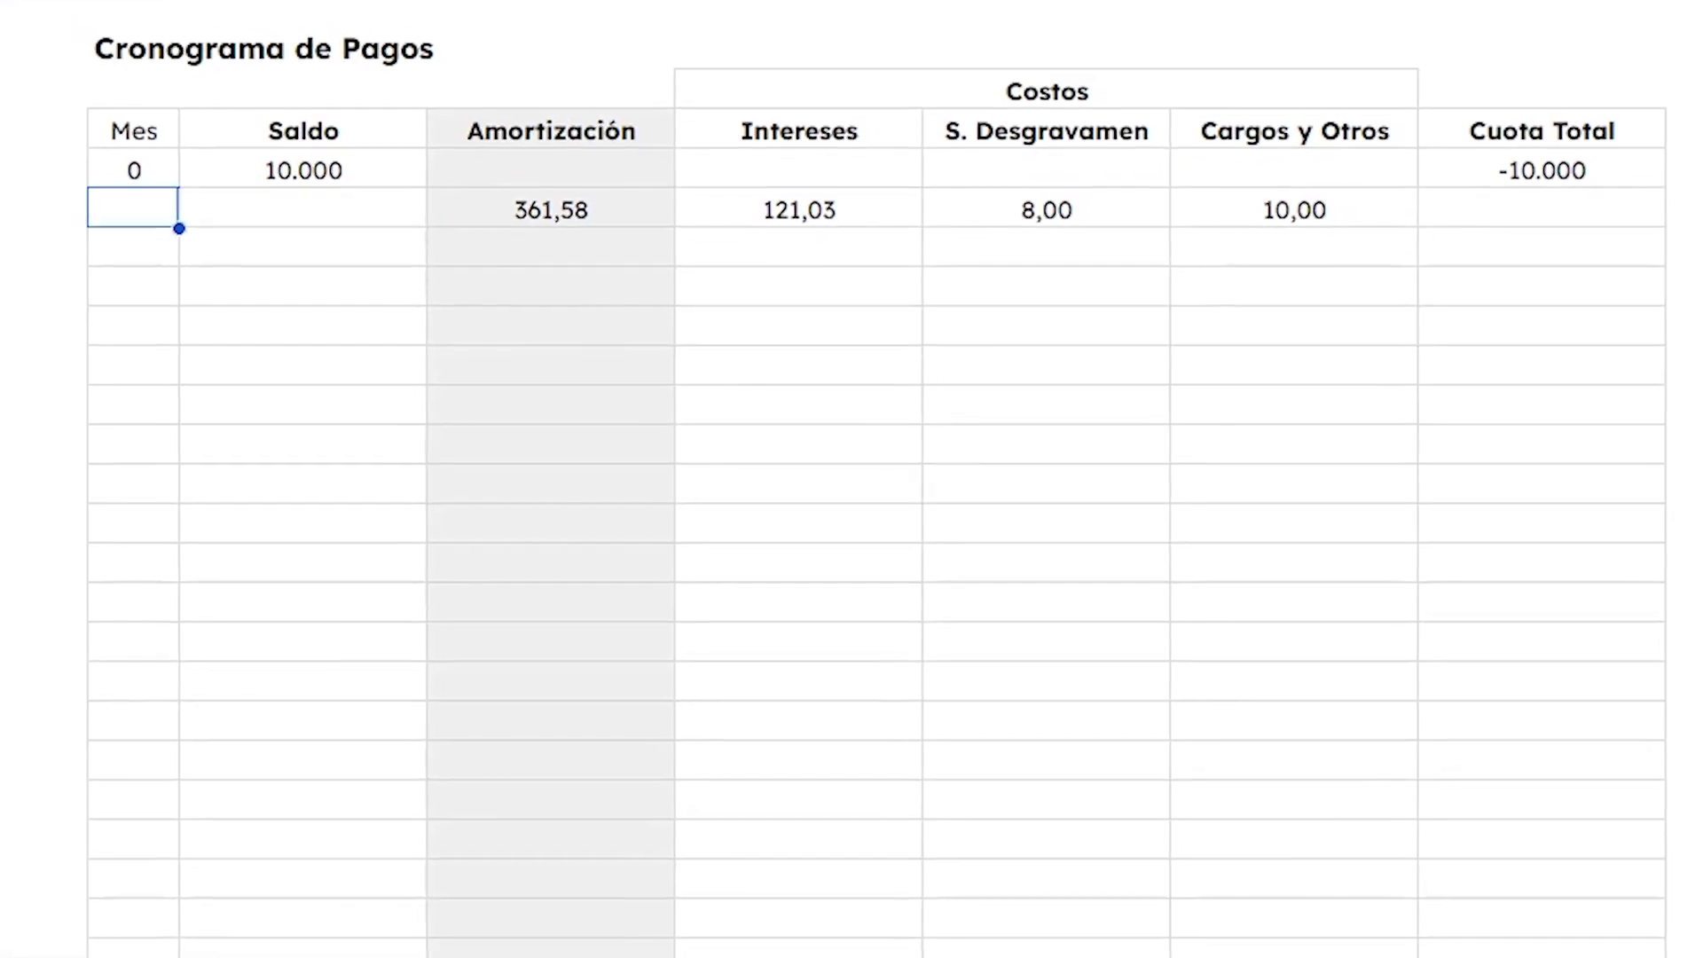
text(1)
key(Return)
text(2)
key(Return)
text(3)
key(Return)
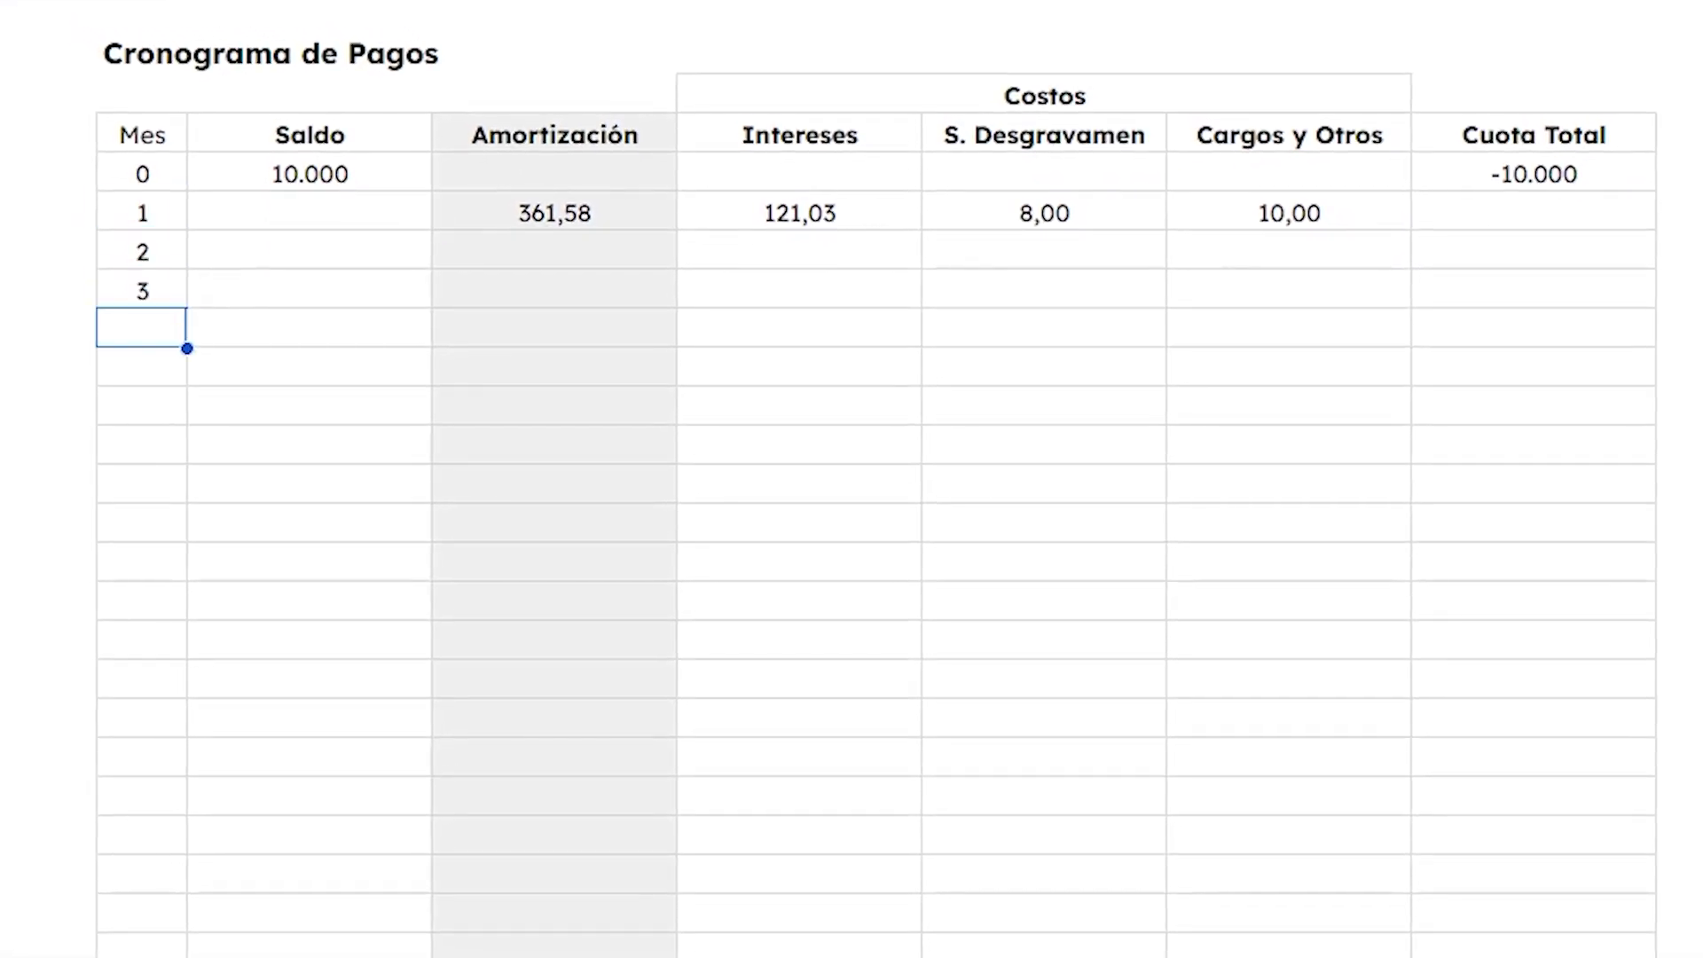
drag(142, 174, 185, 953)
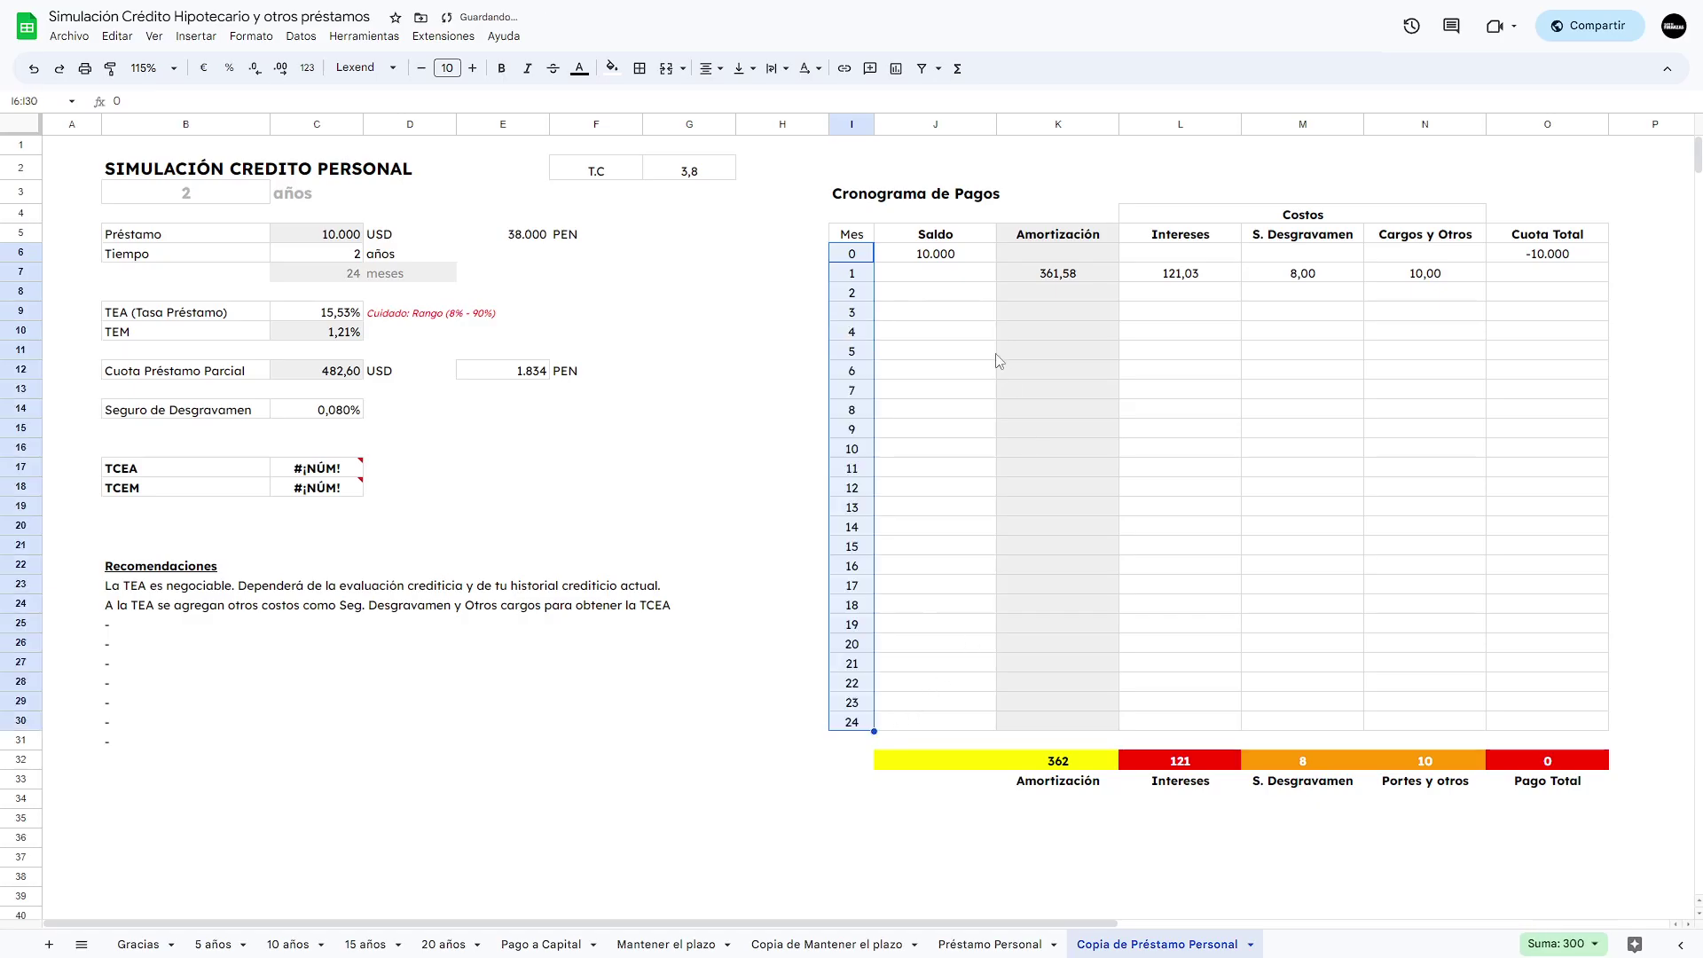
Calculate the month 1 Saldo (J7) as the previous Saldo (J6) minus the Amortización (K7).
click(355, 211)
text(=)
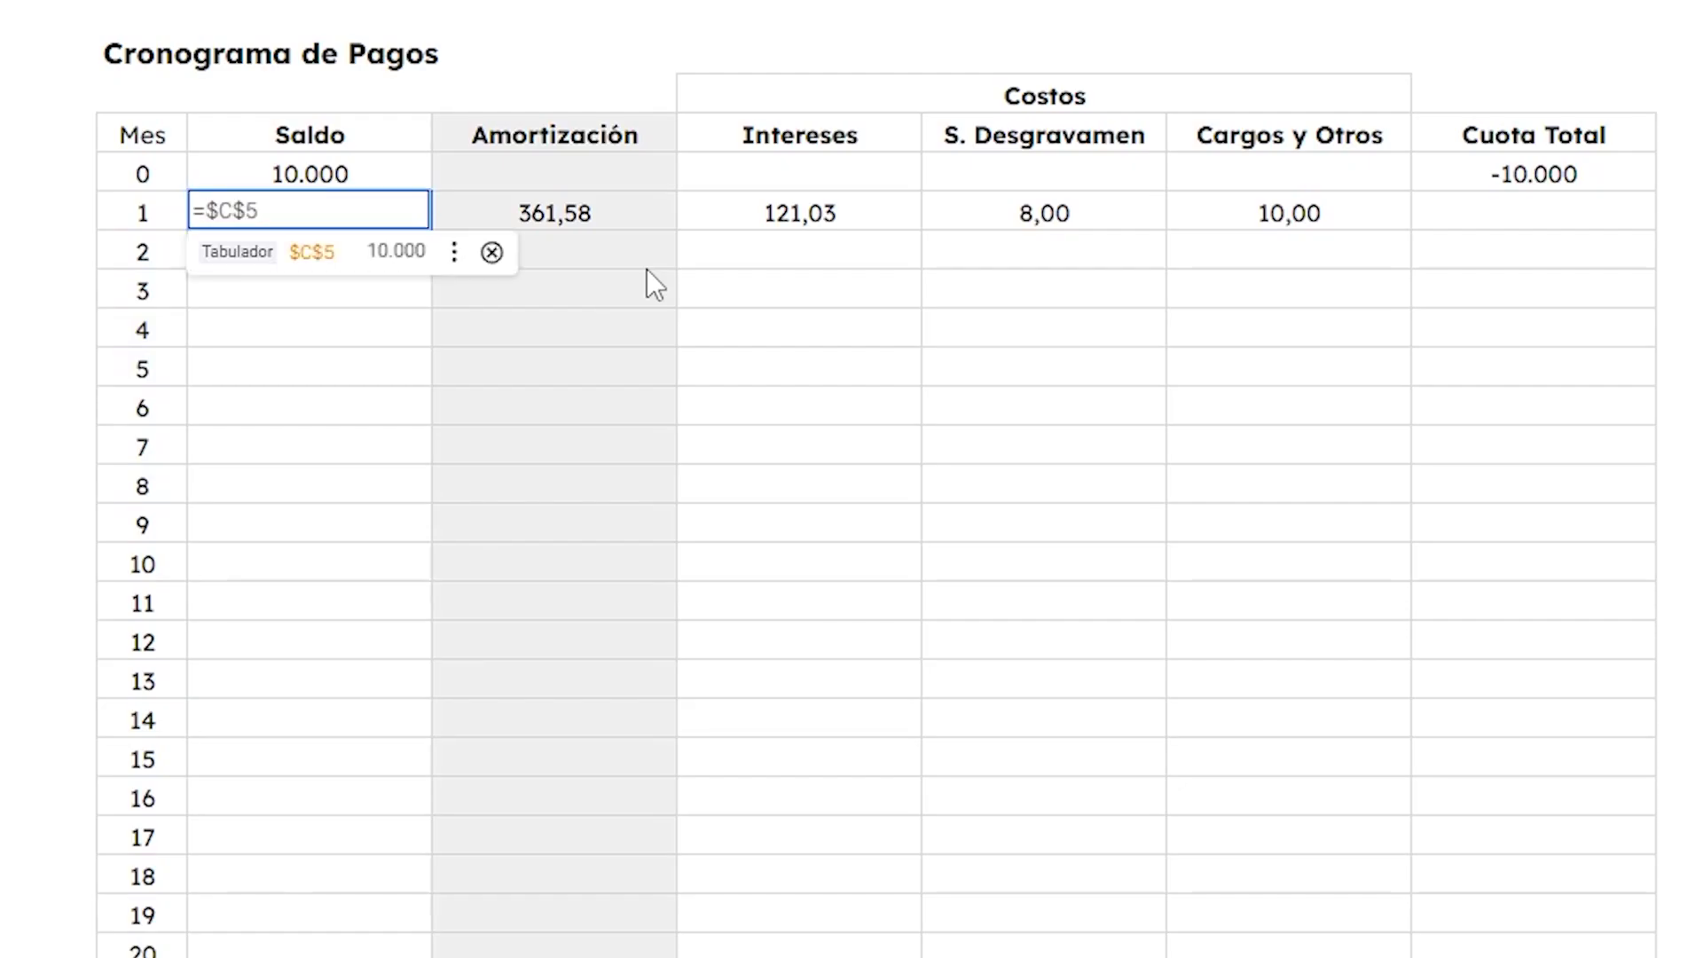
key(Up)
text(-)
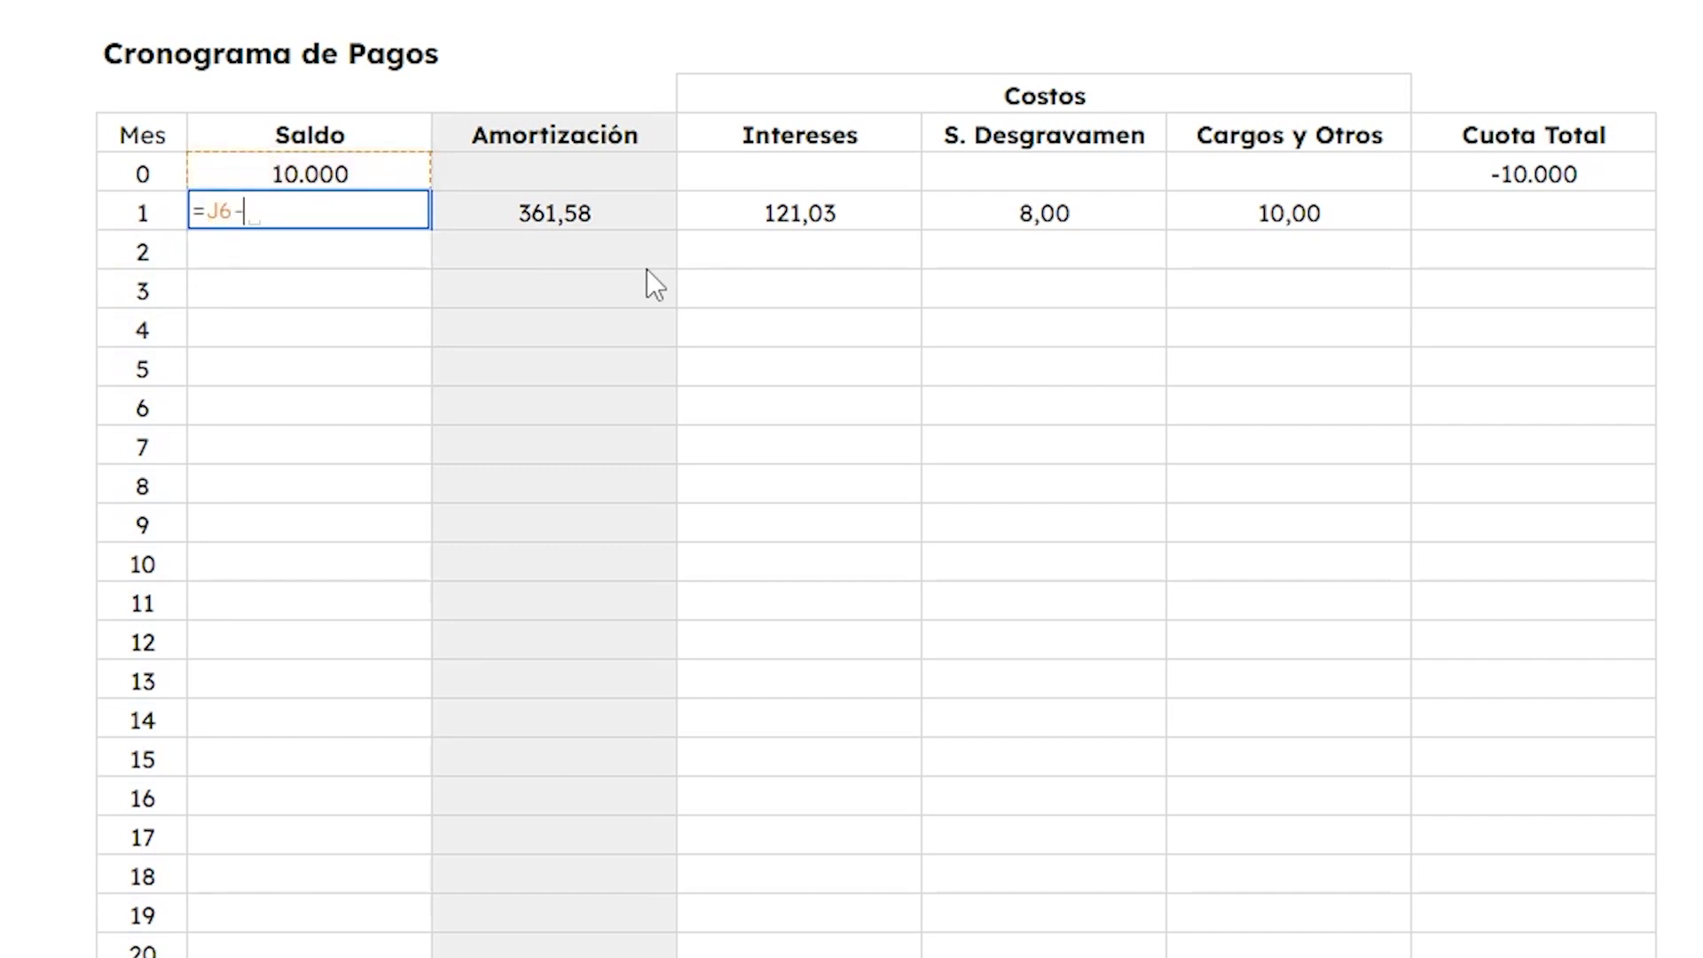
key(Right)
key(Return)
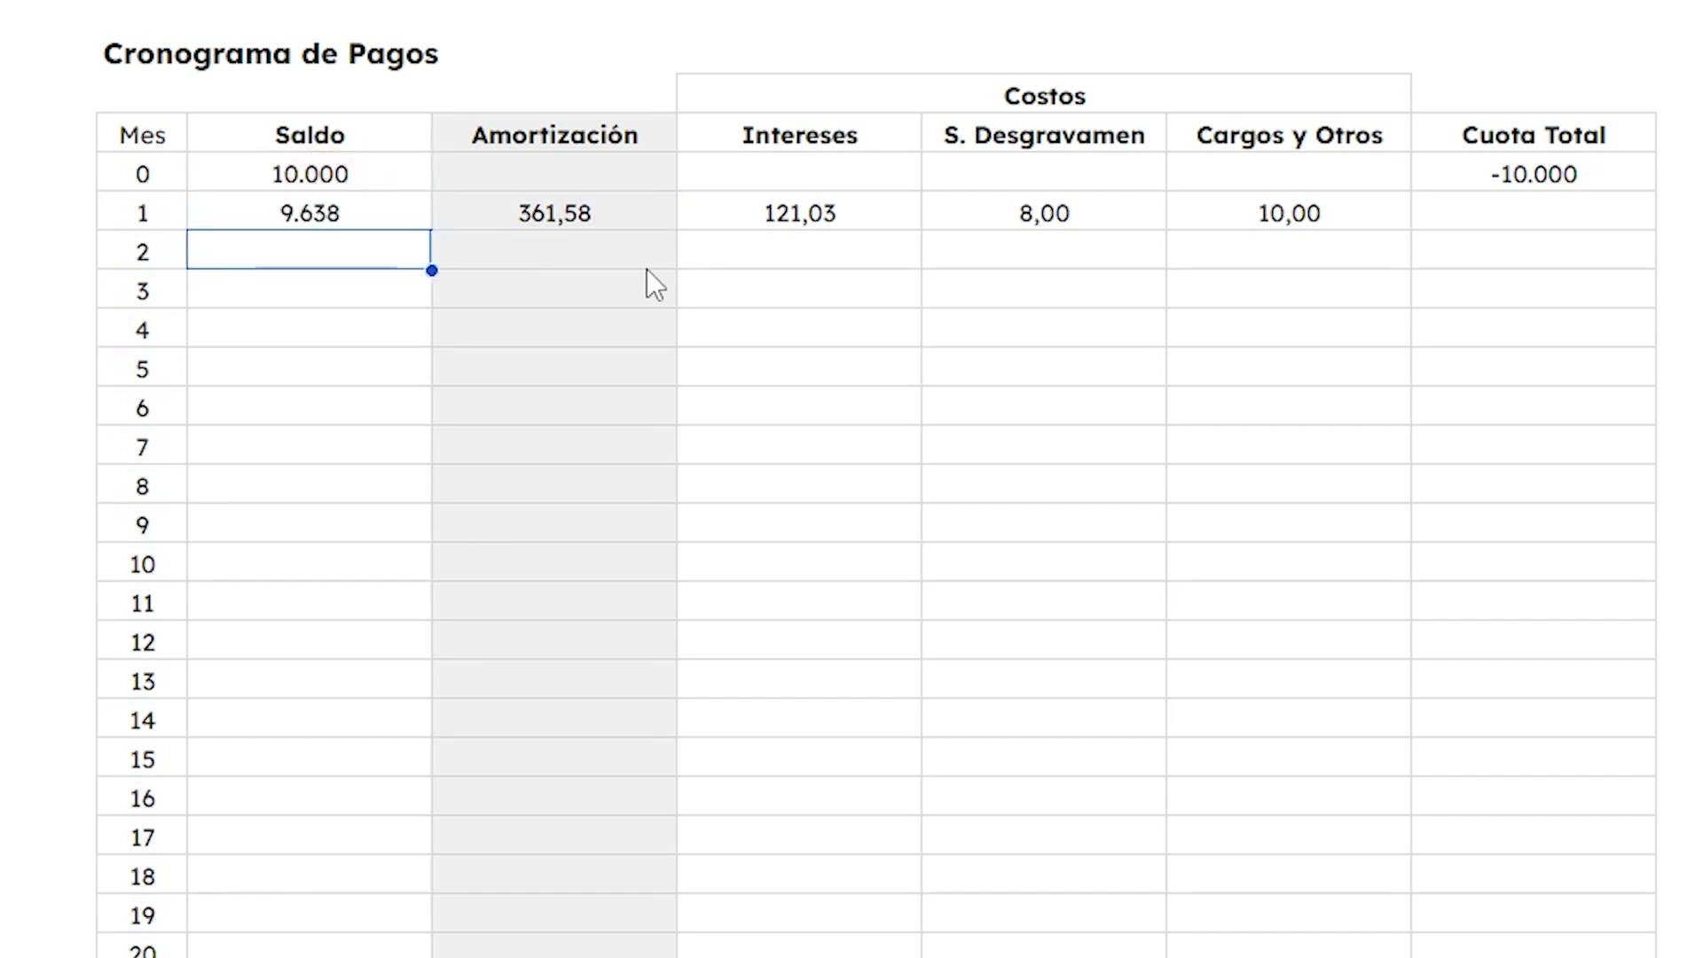
Review the month 1 row from Mes across to Cargos y Otros, comparing Saldo, Amortización and Intereses.
key(Up)
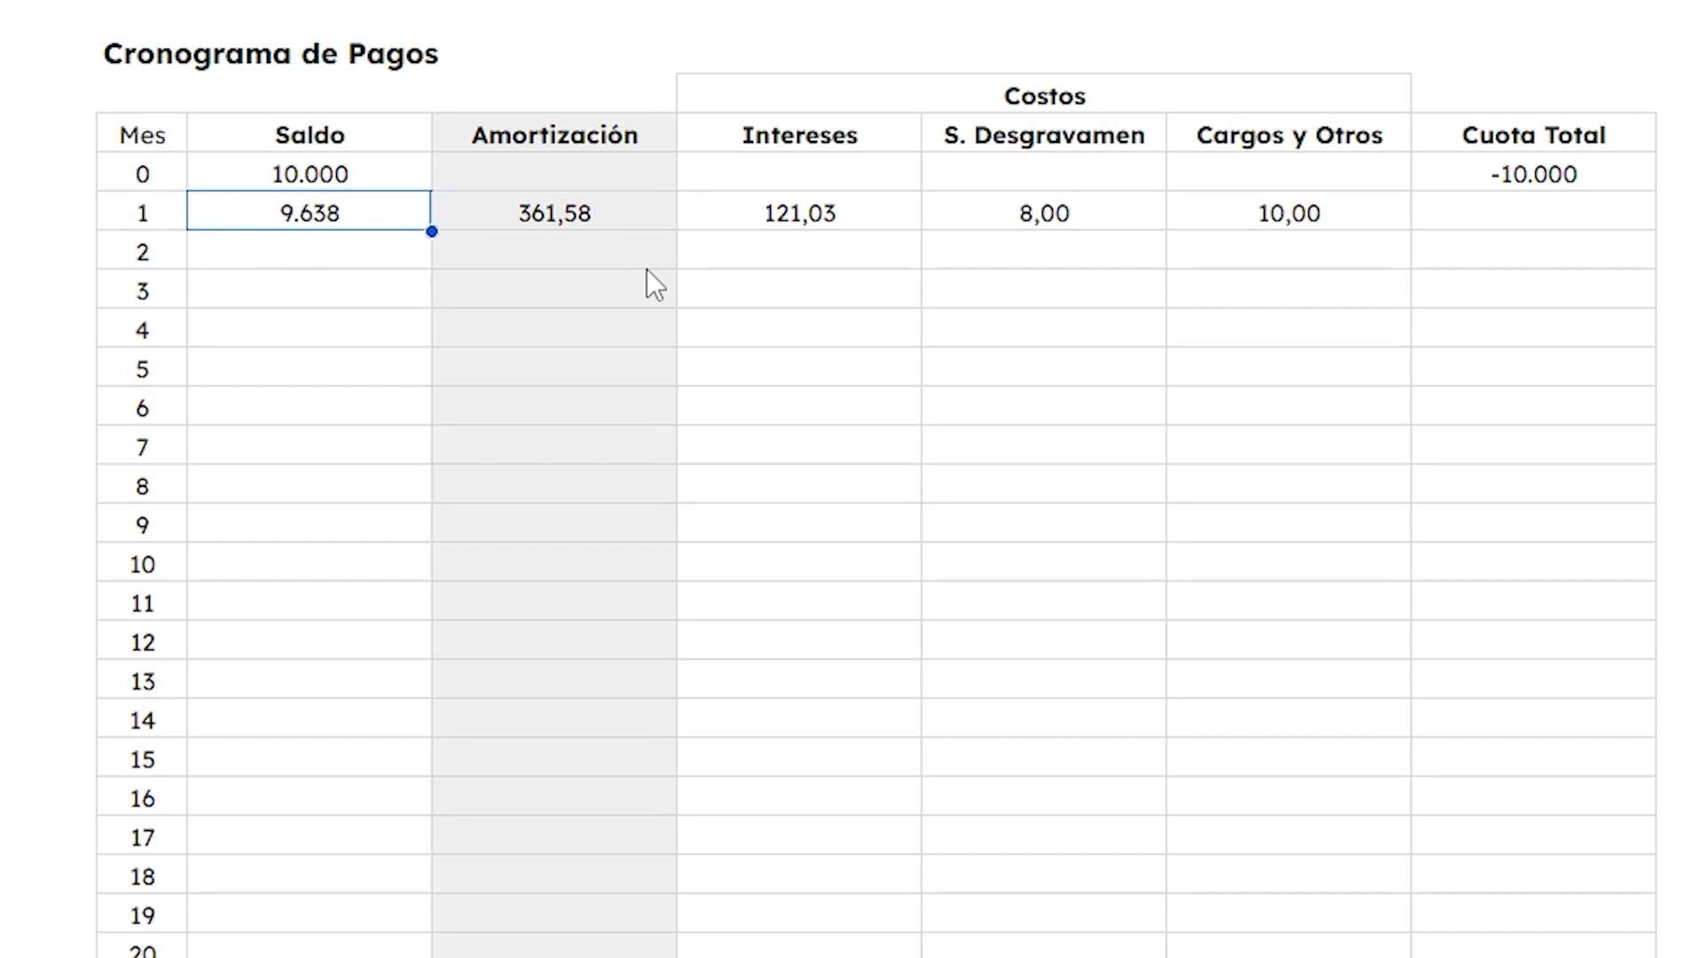
key(Right)
key(Right)
key(Right)
key(Left)
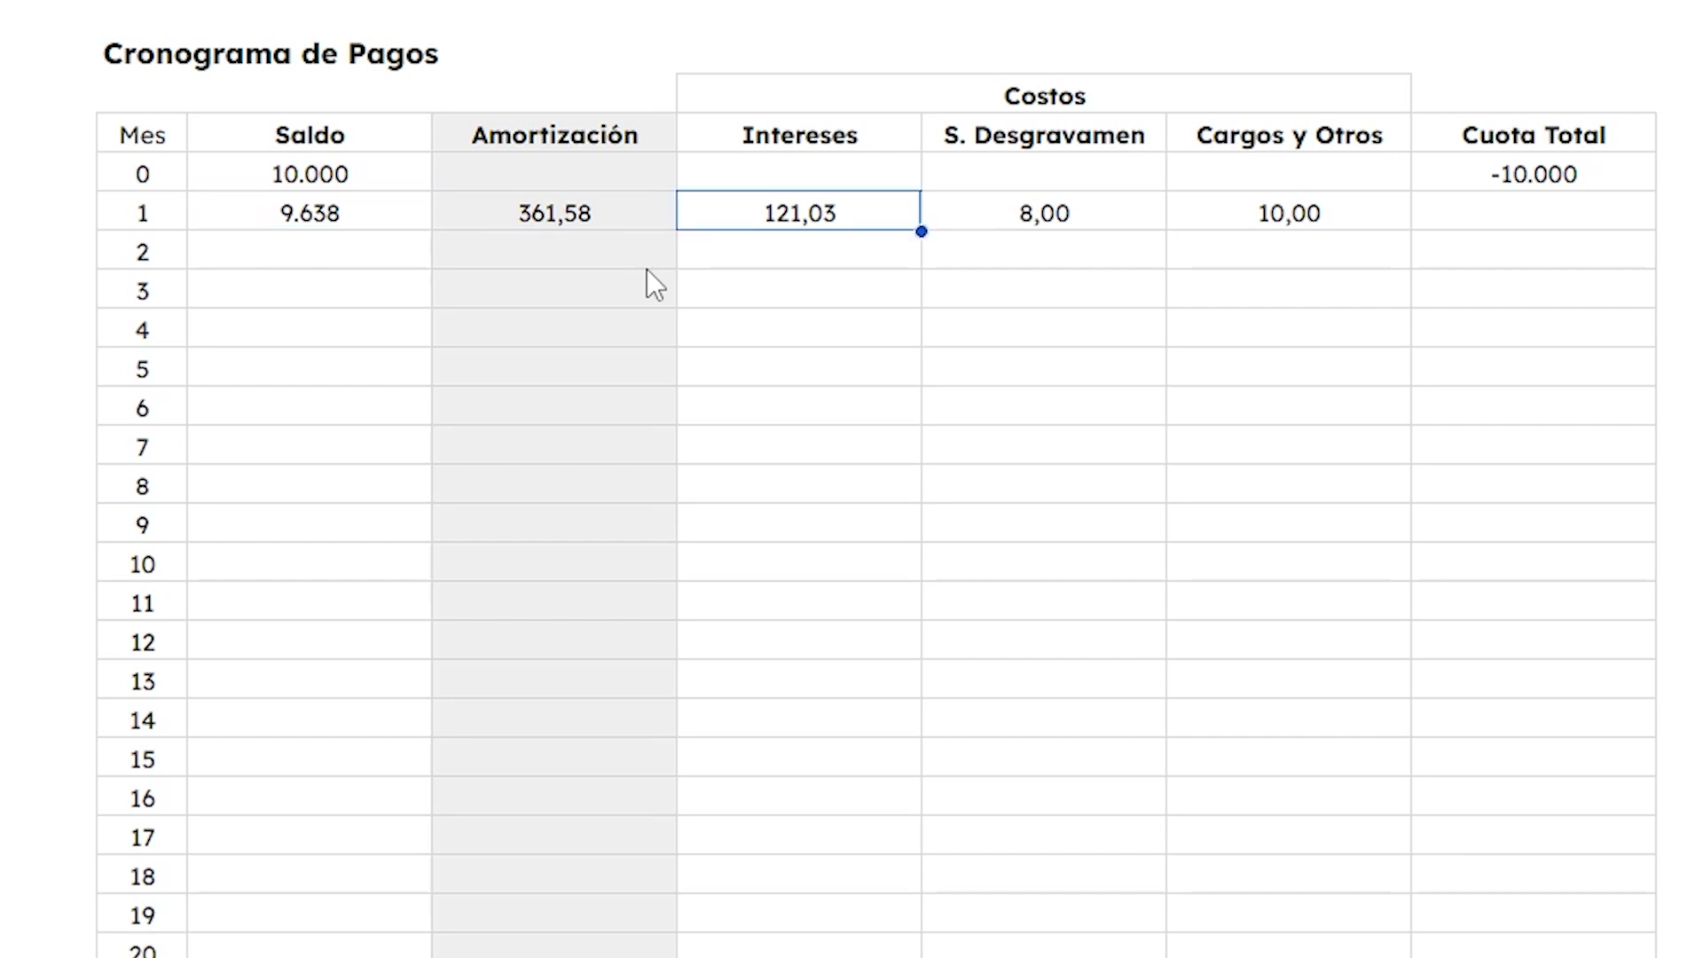
key(Left)
key(Left)
key(Right)
key(Left)
key(Left)
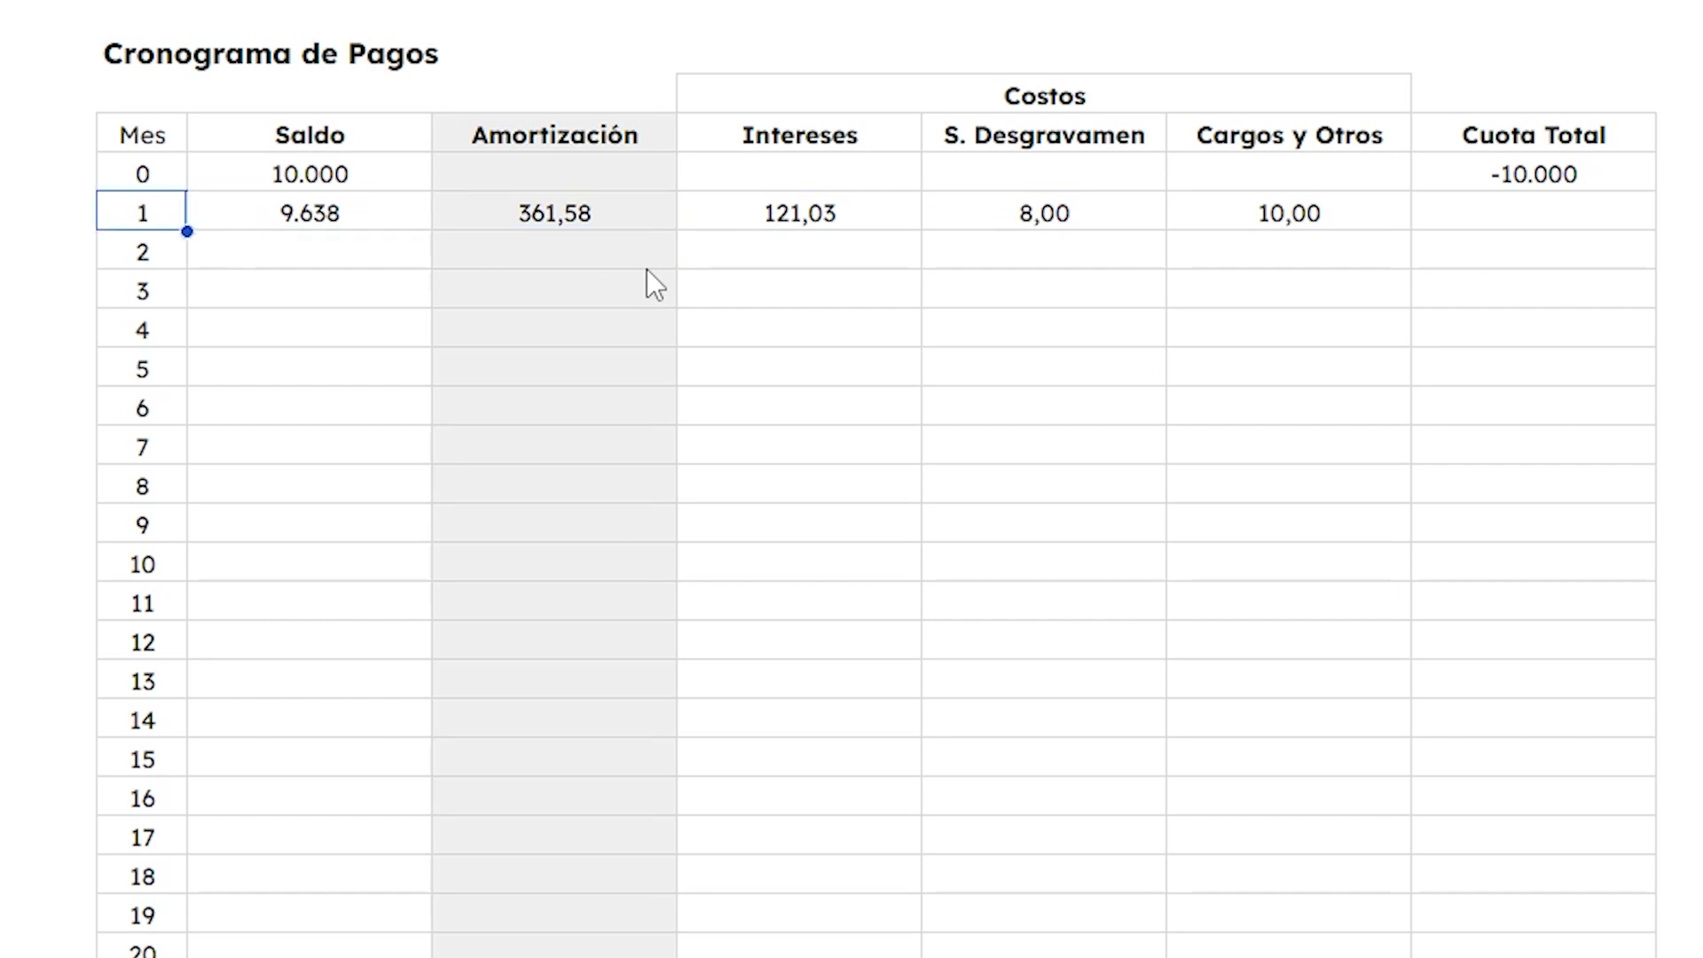
key(shift+Right)
key(shift+Right)
key(shift+Right)
key(shift+Right)
key(shift+Right)
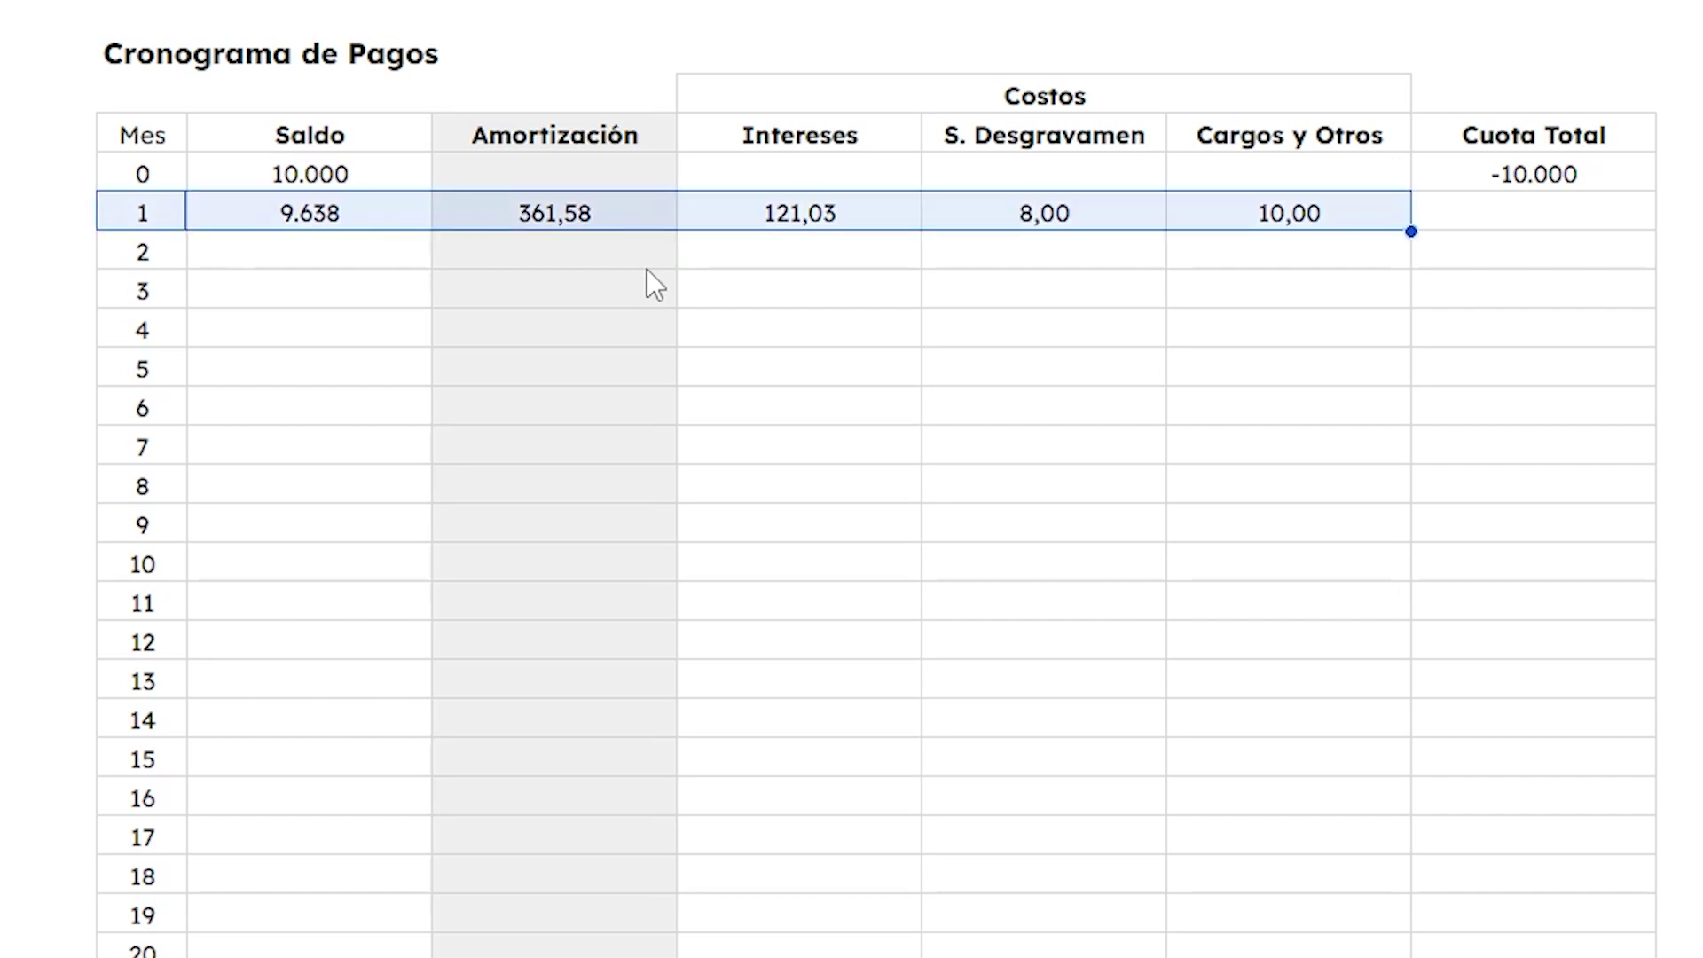
key(shift+Right)
Examine the month 1 costs in Intereses, S. Desgravamen and Cargos y Otros.
key(Right)
key(Right)
key(Right)
key(Right)
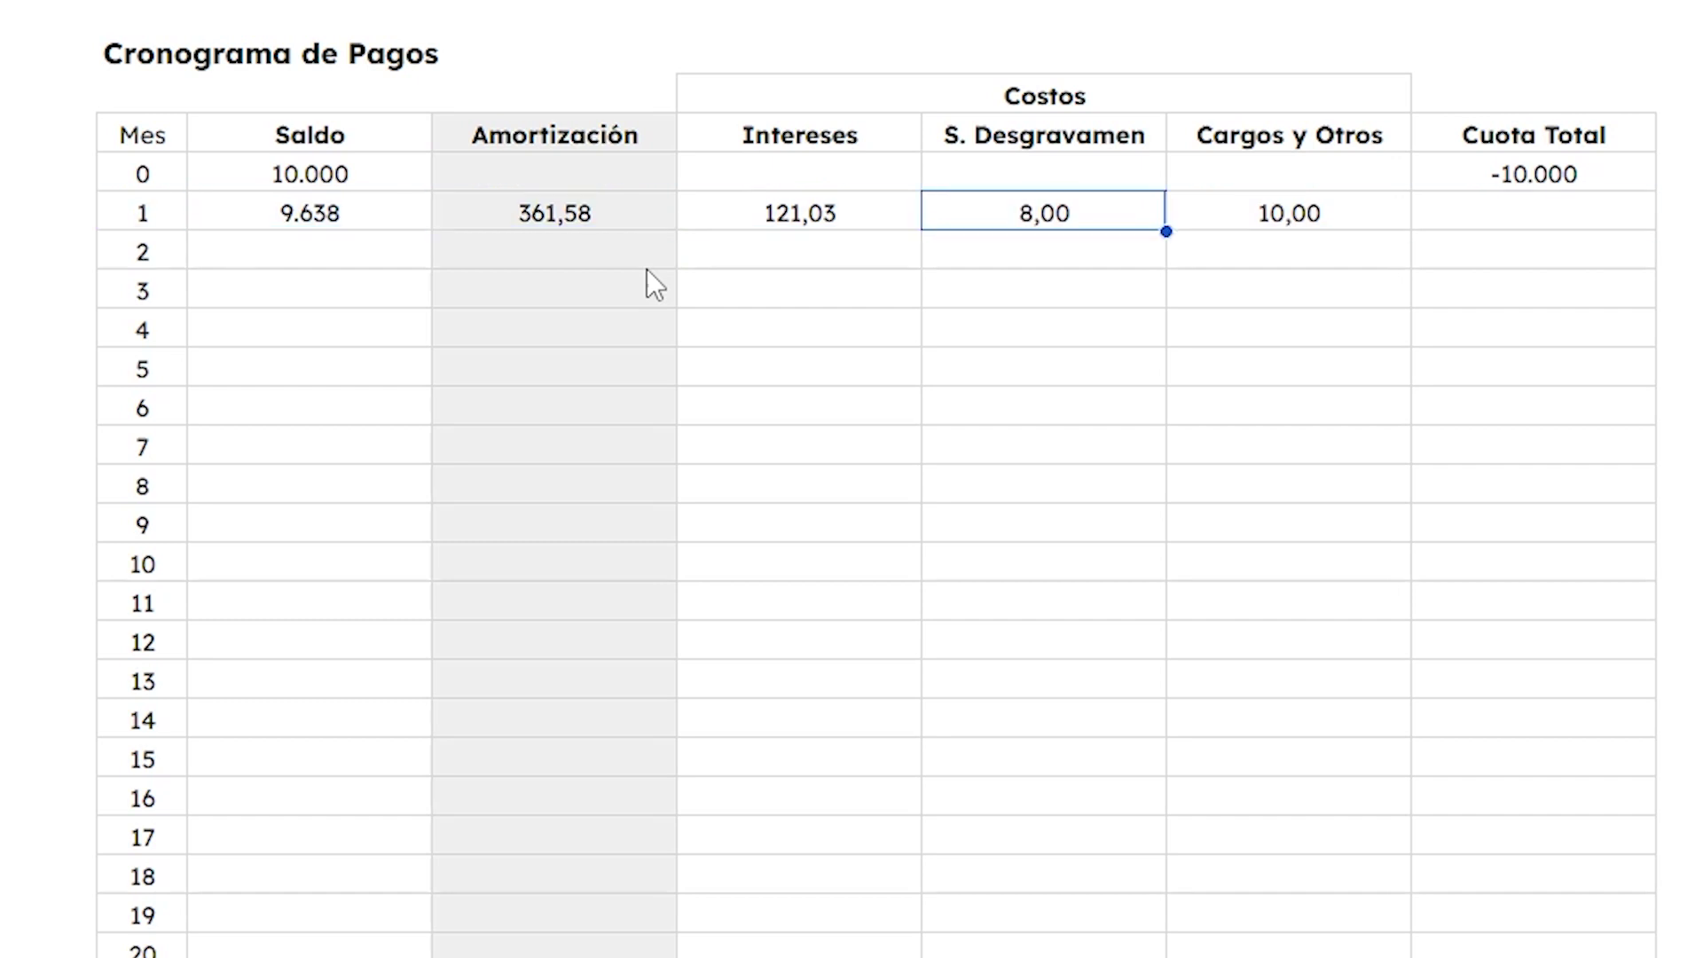
key(Right)
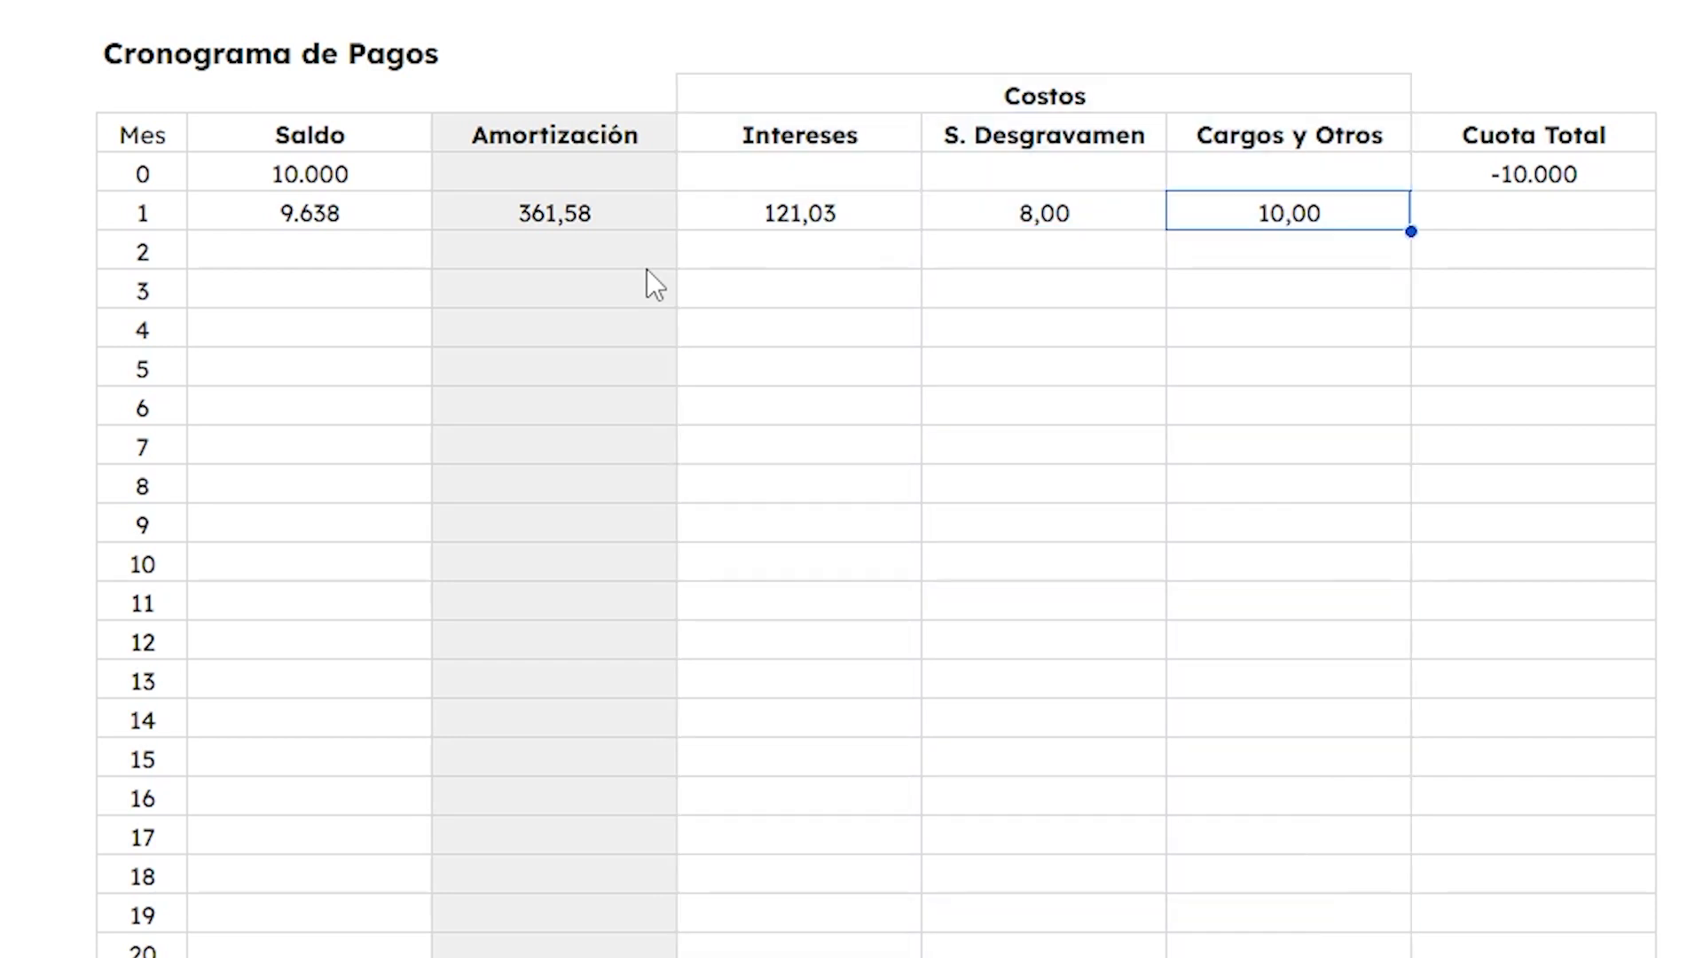
key(Left)
key(Left)
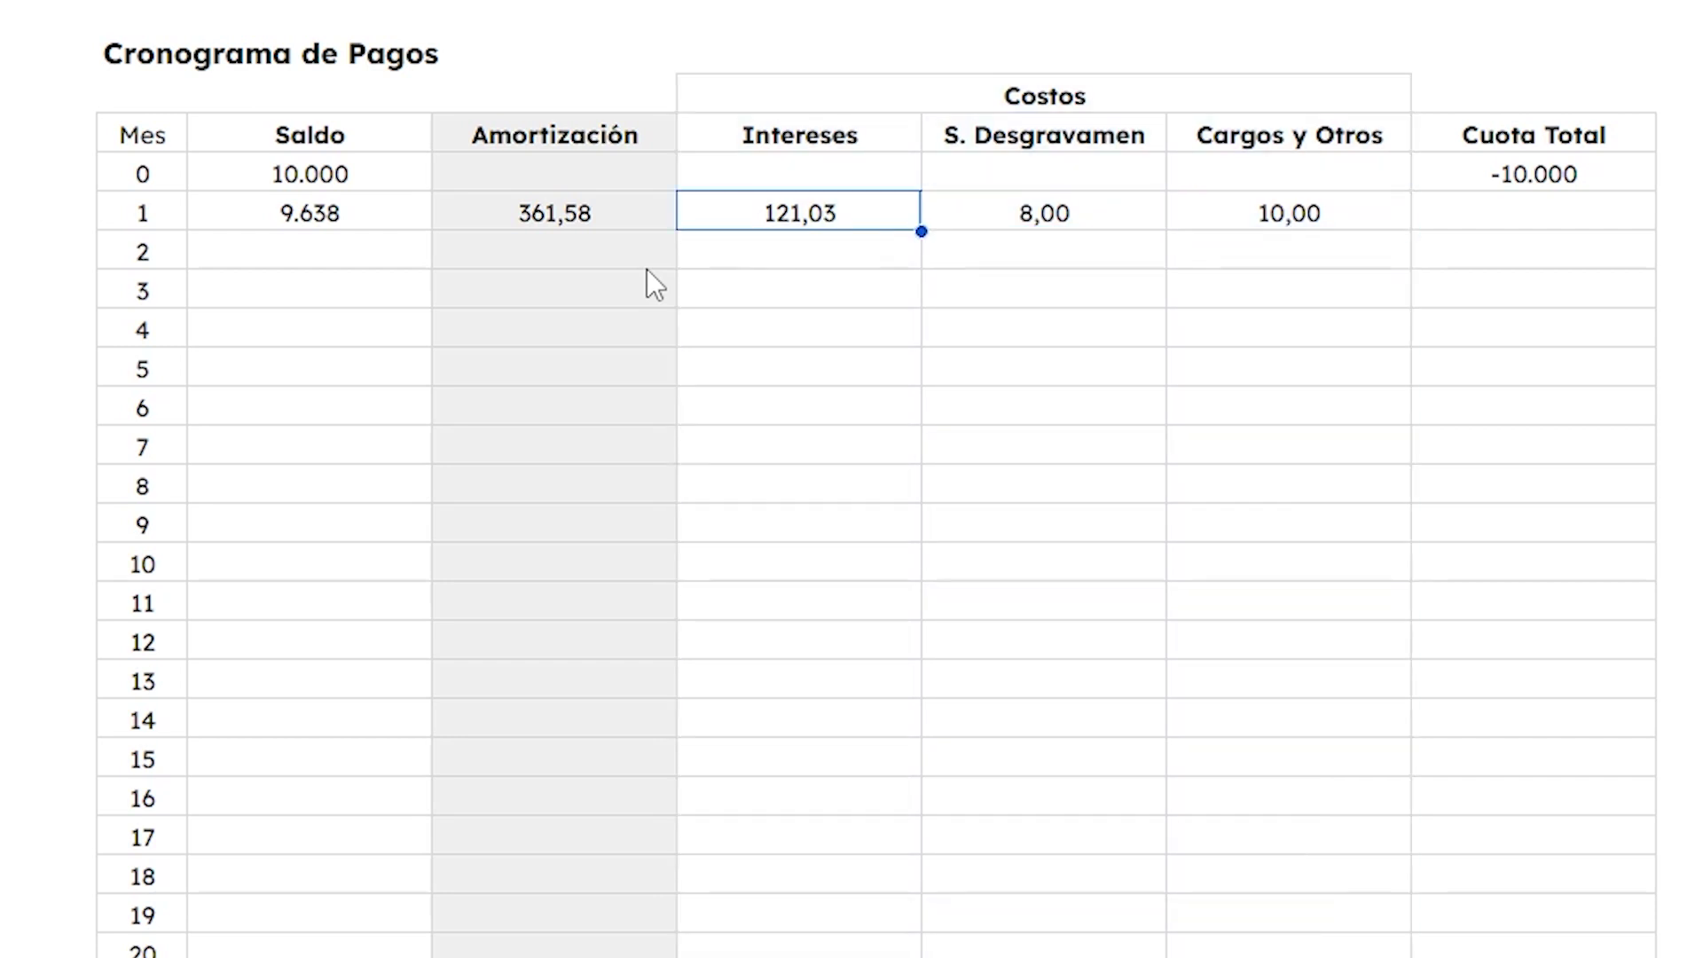
key(Right)
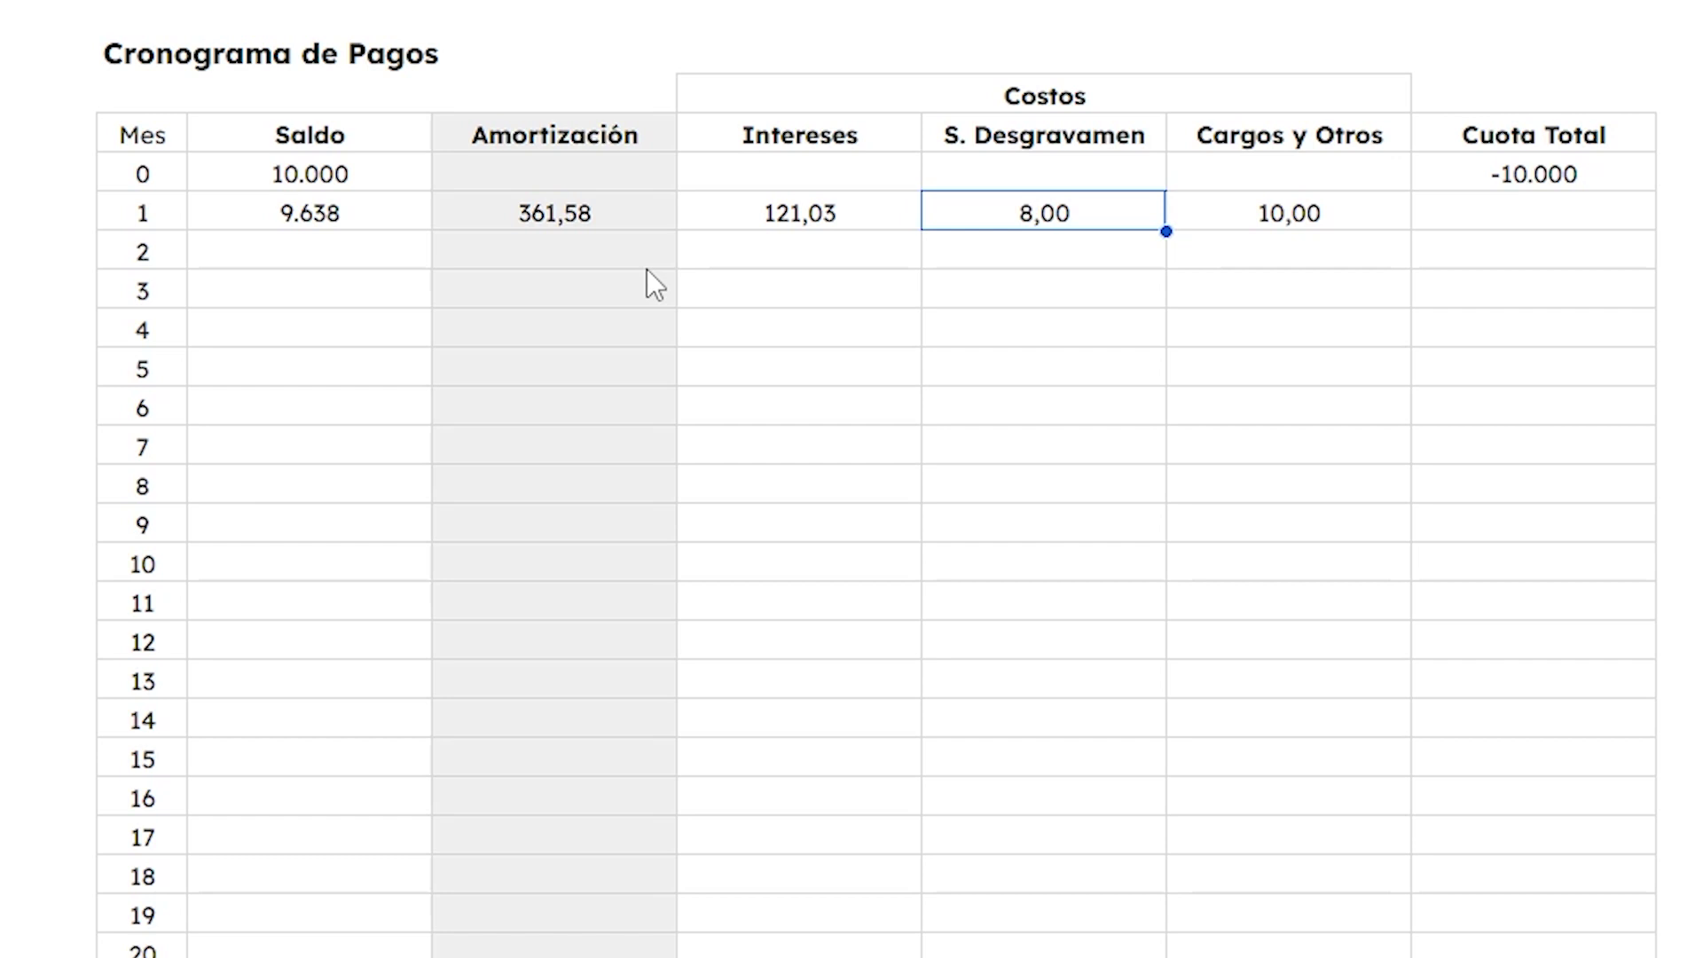
key(Right)
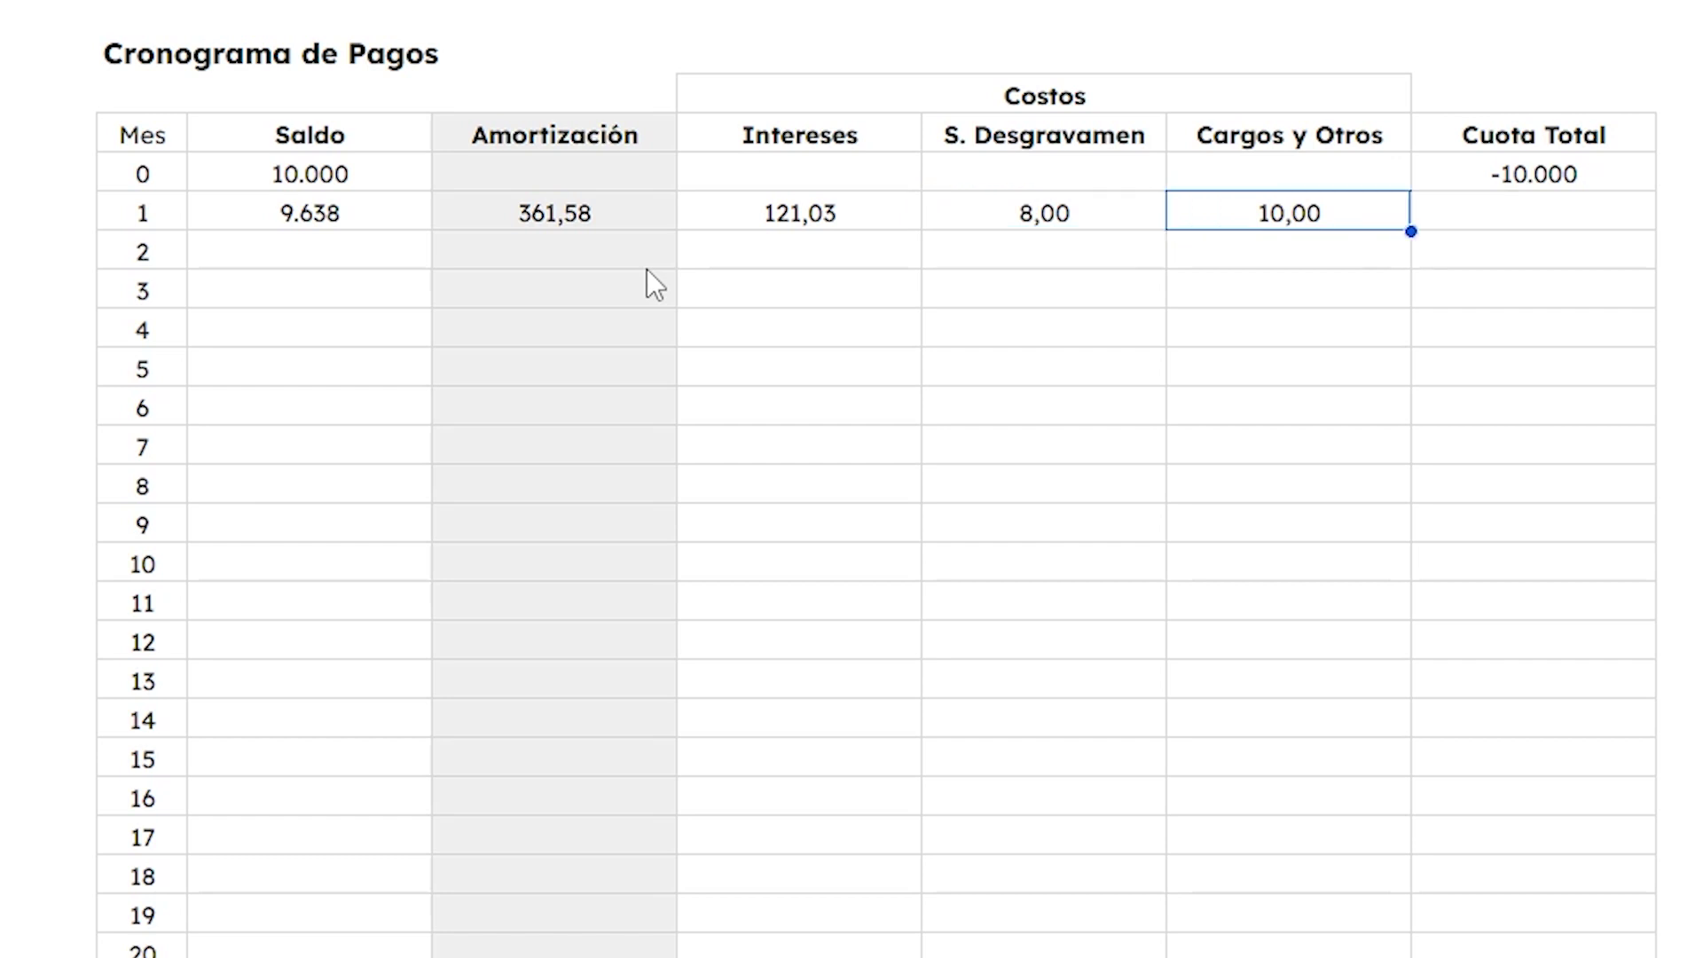
key(Left)
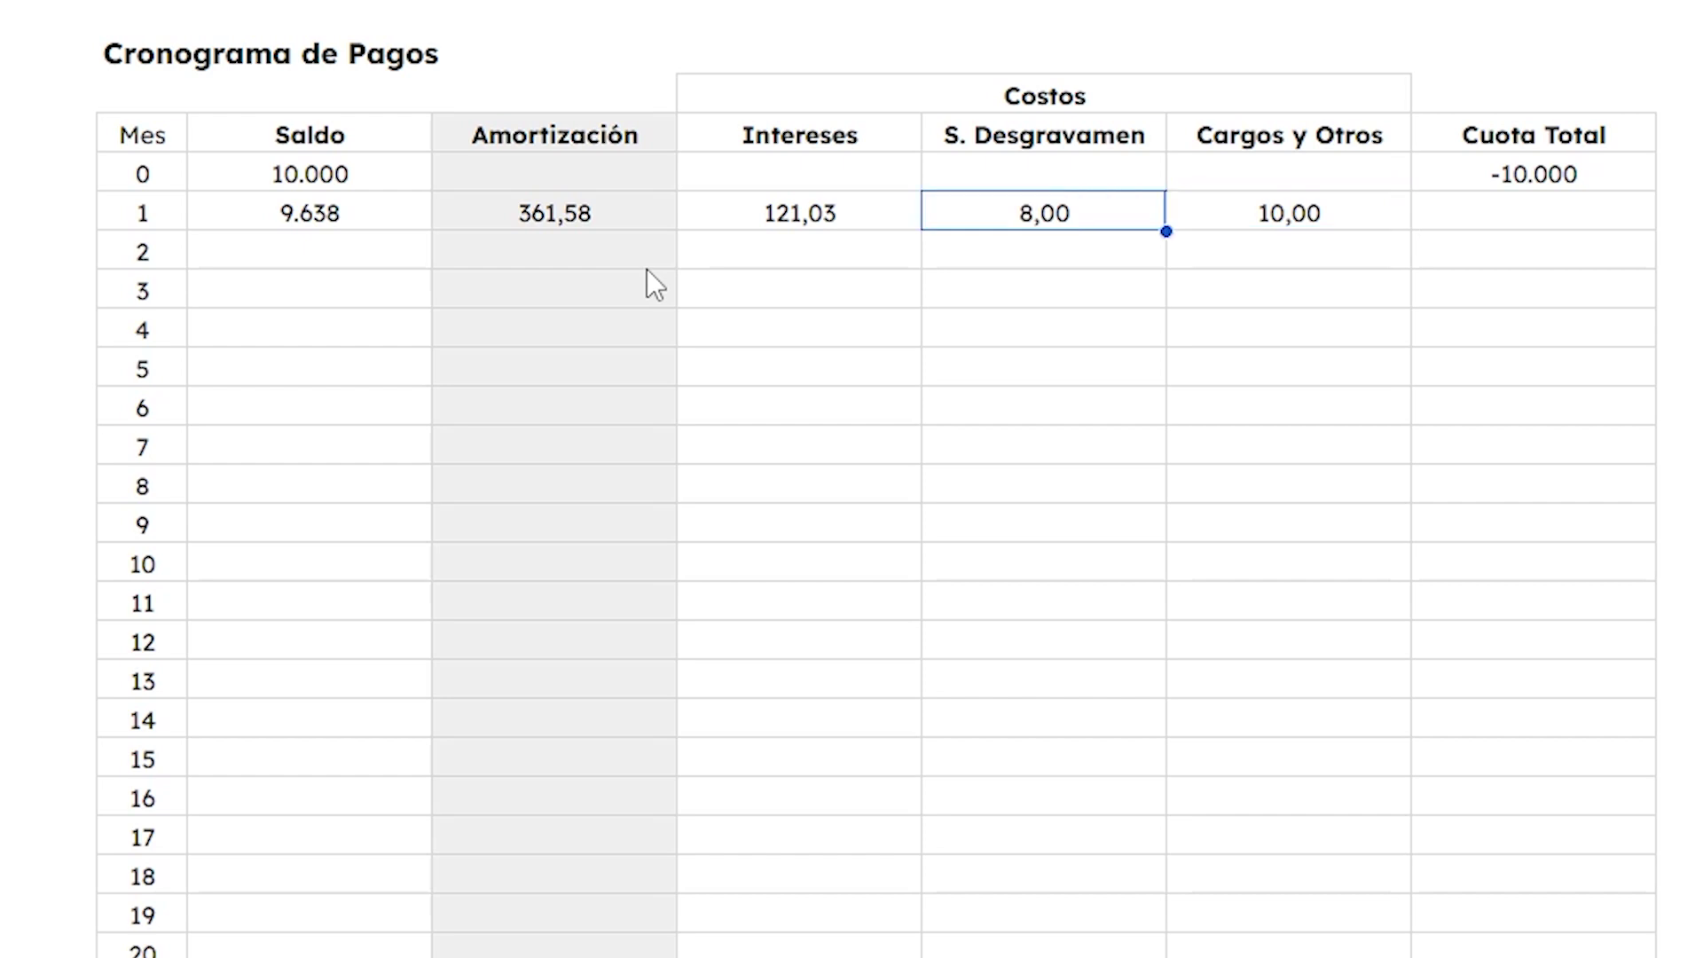
Copy the month 1 formulas from Saldo through Cargos y Otros (J7:N7) into months 2 to 24 (J8:N30).
key(Left)
key(Left)
key(Left)
key(shift+Right)
key(shift+Right)
key(shift+Right)
key(shift+Right)
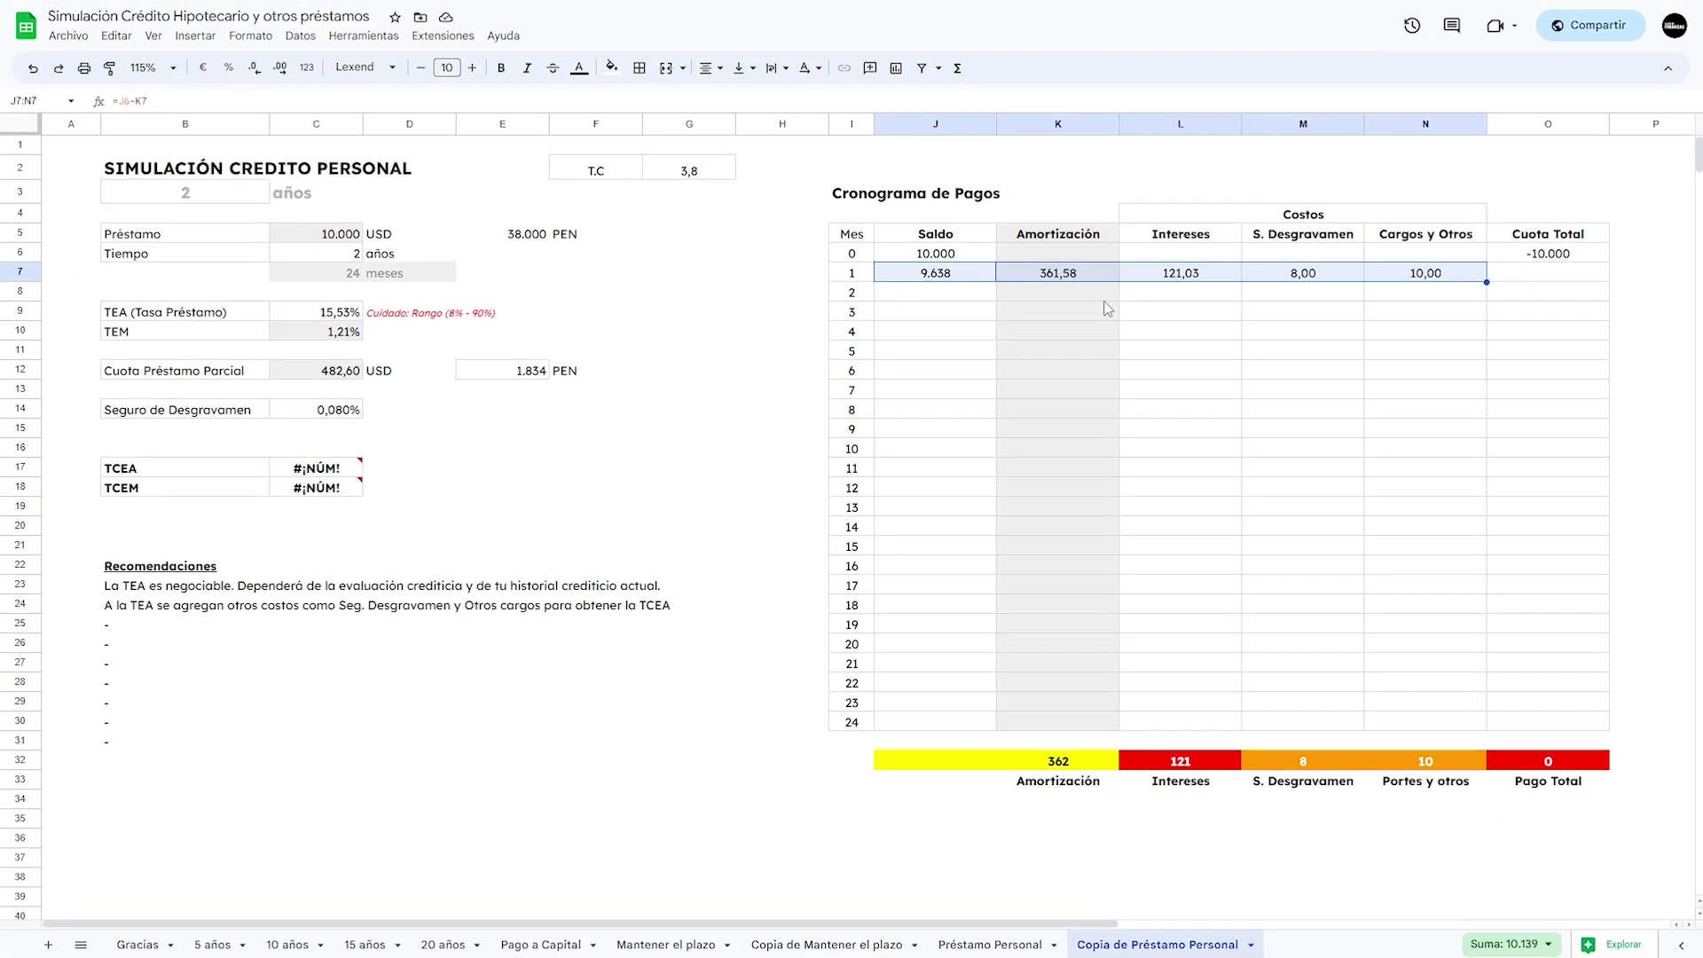
key(ctrl+c)
key(Down)
key(shift+Right)
key(shift+Right)
key(shift+Right)
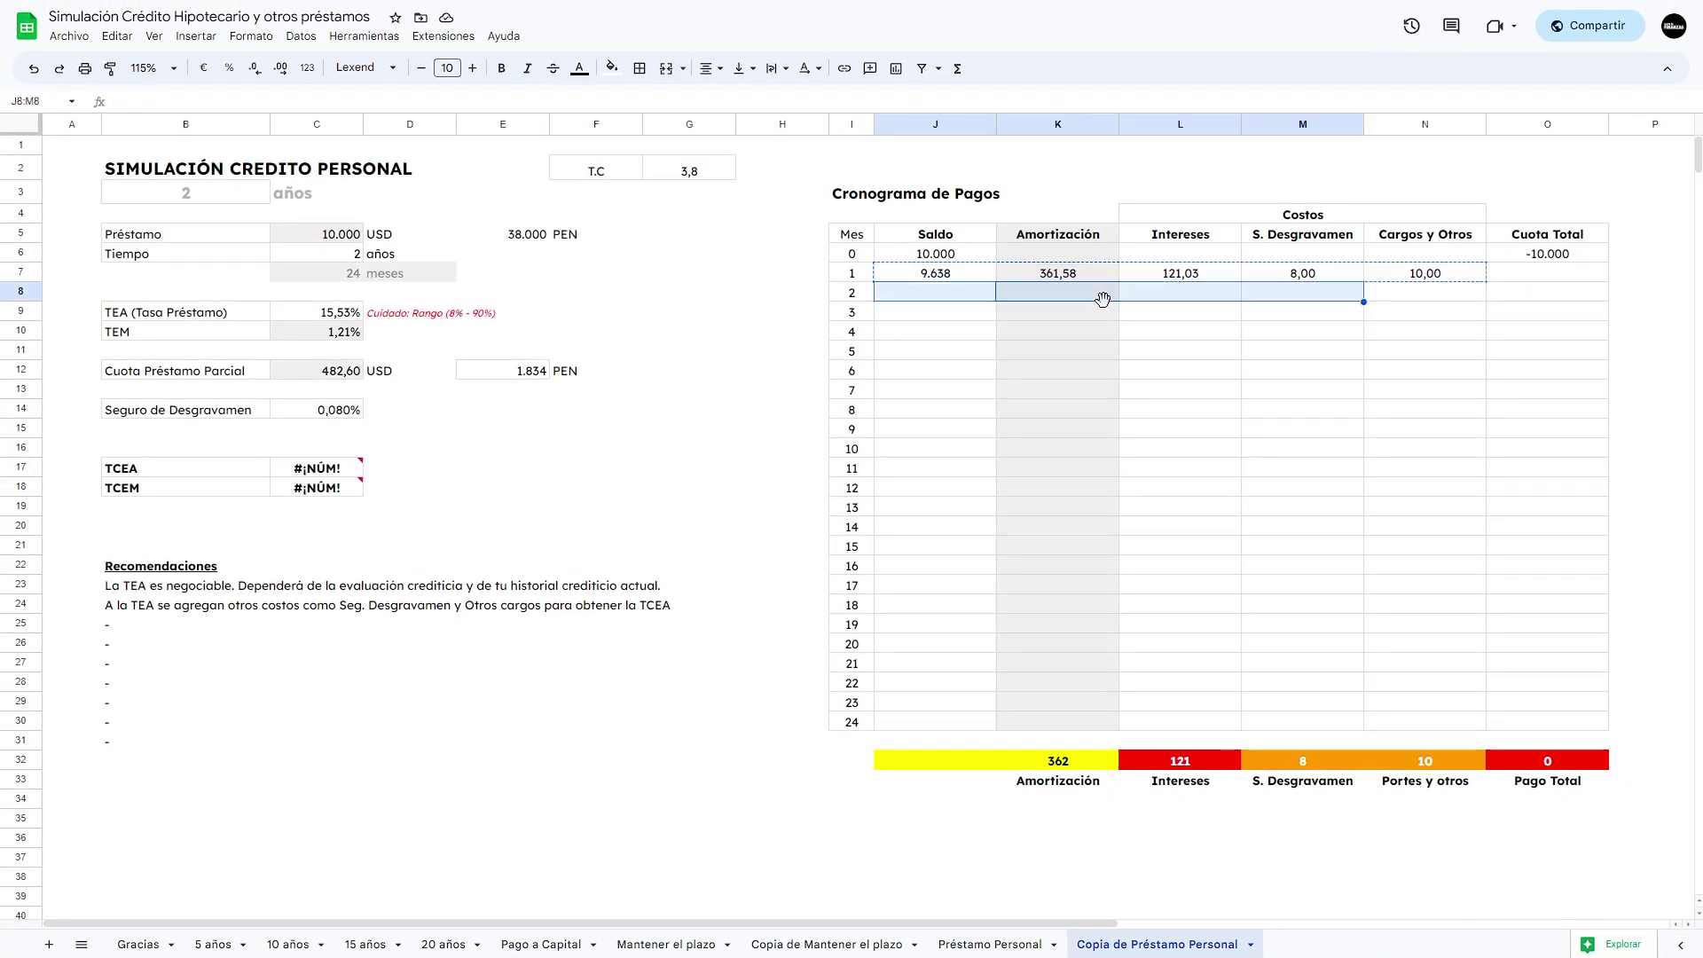
key(shift+Right)
key(shift+Down)
key(shift+Down)
key(shift+Down)
key(shift+Down)
key(shift+Down)
key(shift+Down)
key(shift+Down)
key(shift+Down)
key(shift+Down)
key(shift+Down)
key(shift+Down)
key(shift+Down)
key(shift+Down)
key(shift+Down)
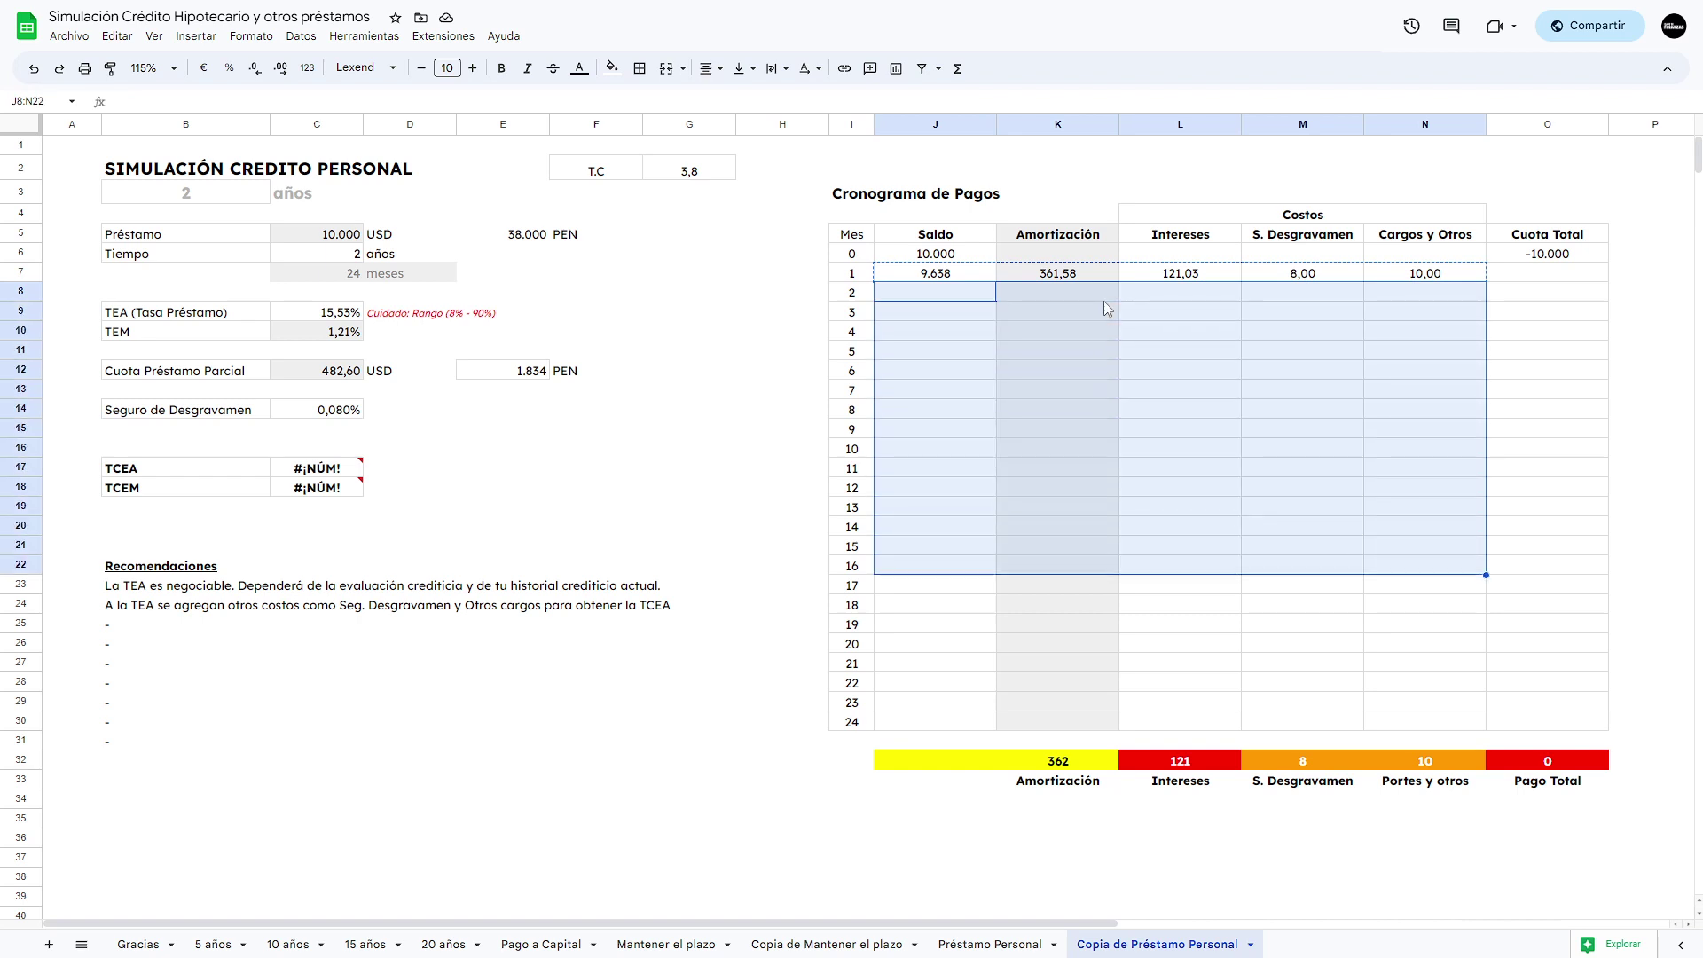
key(shift+Down)
key(shift+Down)
key(shift+Down)
key(shift+Down)
key(shift+Down)
key(shift+Down)
key(shift+Down)
key(shift+Down)
key(ctrl+v)
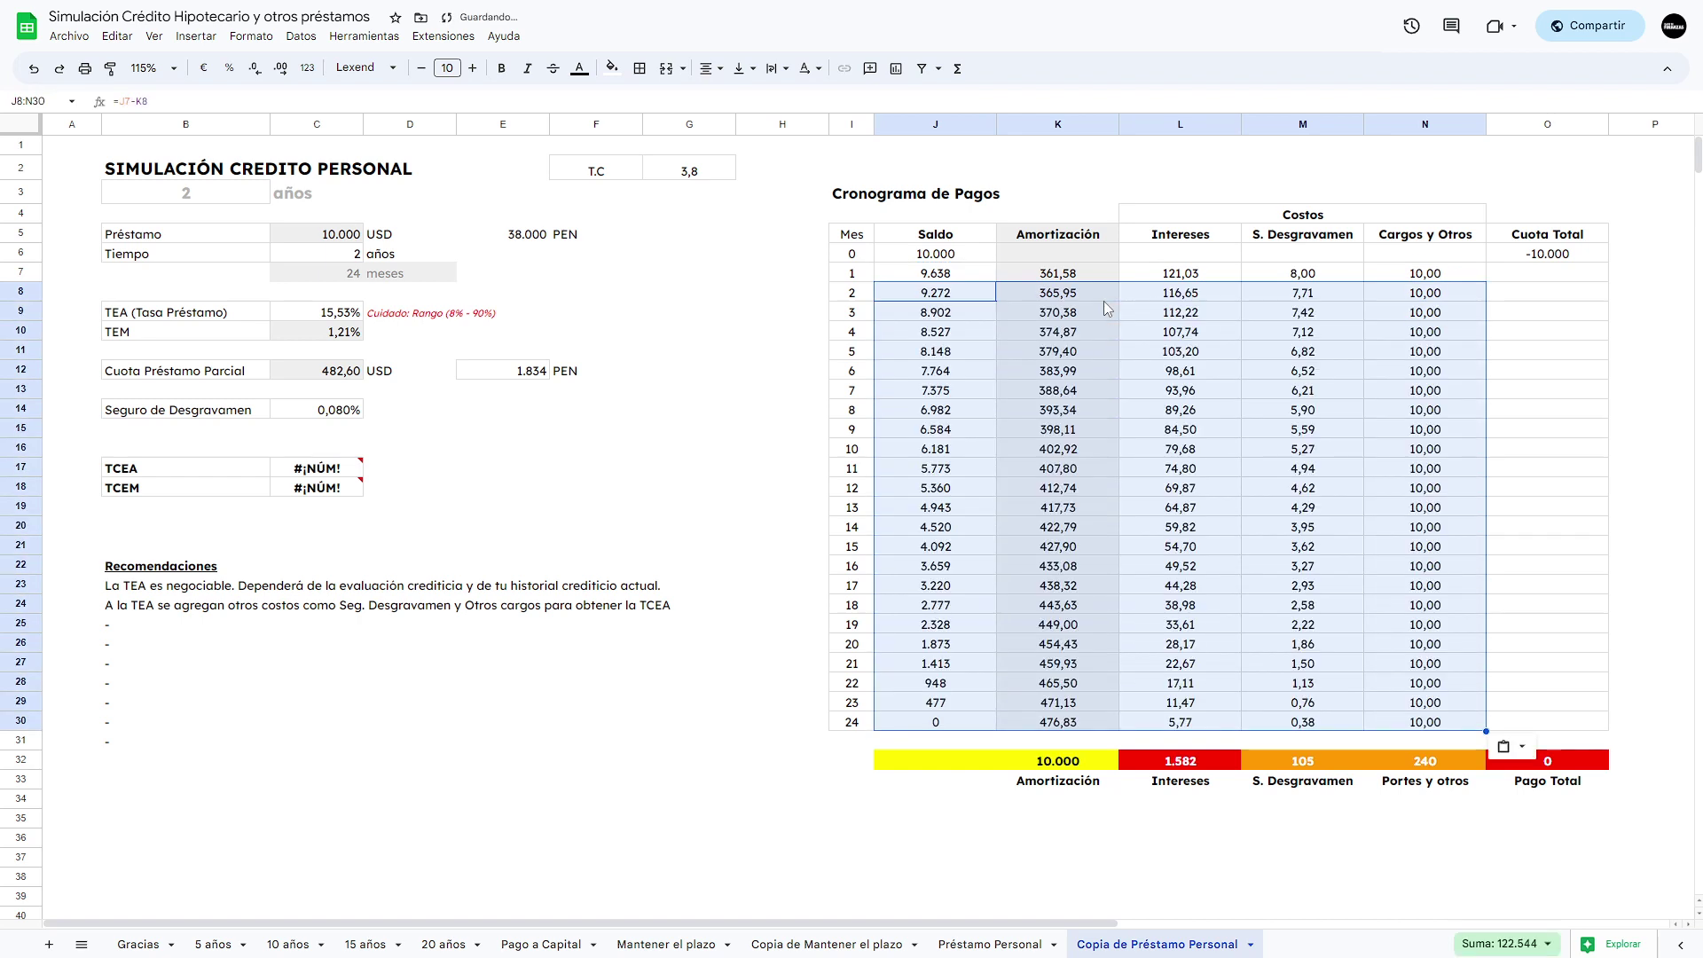
Check the final Saldo in the month 24 row (J30) of the completed schedule.
key(Right)
key(Left)
key(ctrl+Down)
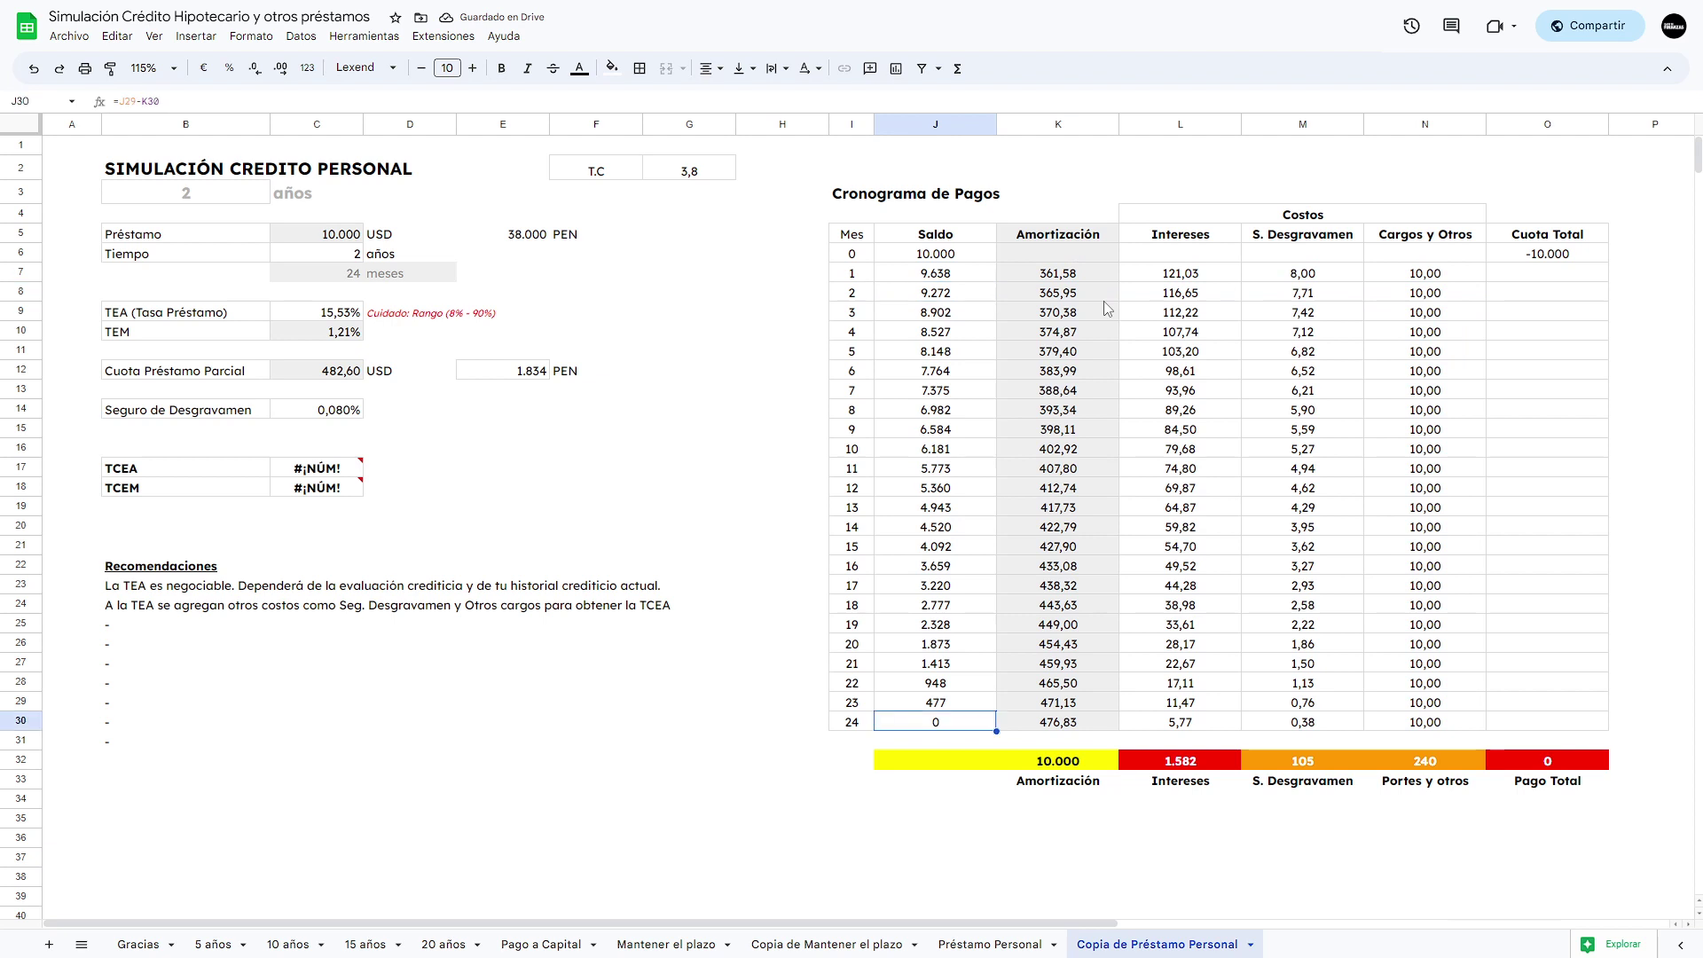
key(Left)
key(Right)
key(Left)
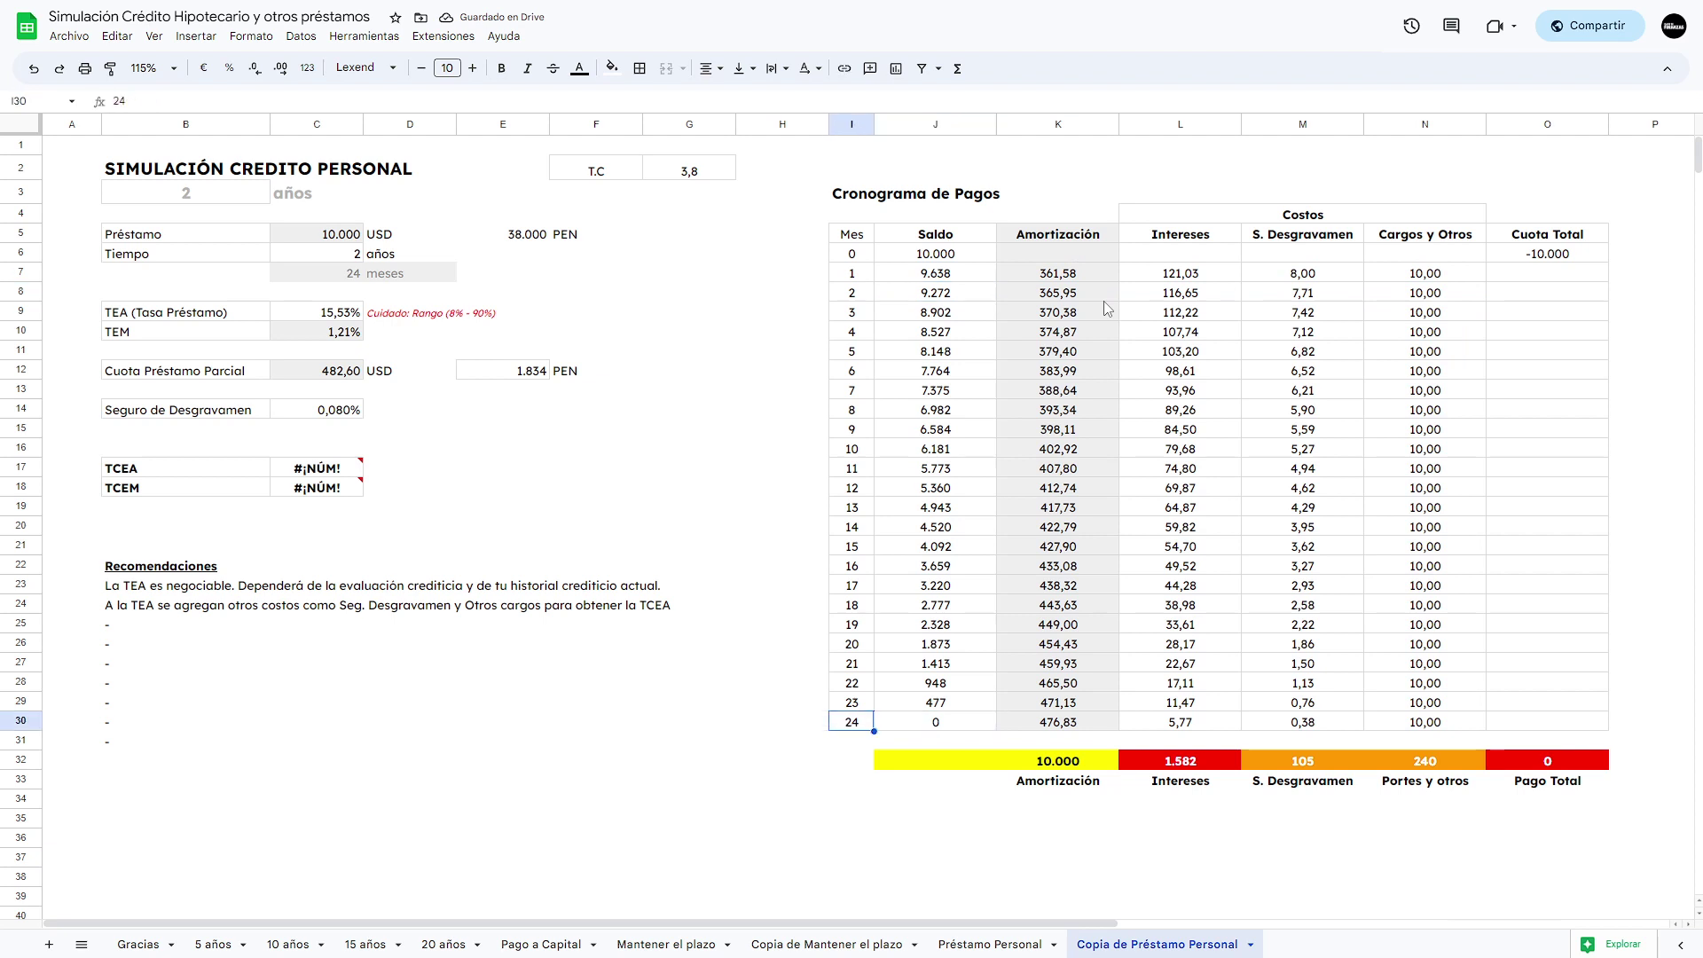
key(Right)
key(Right)
key(Left)
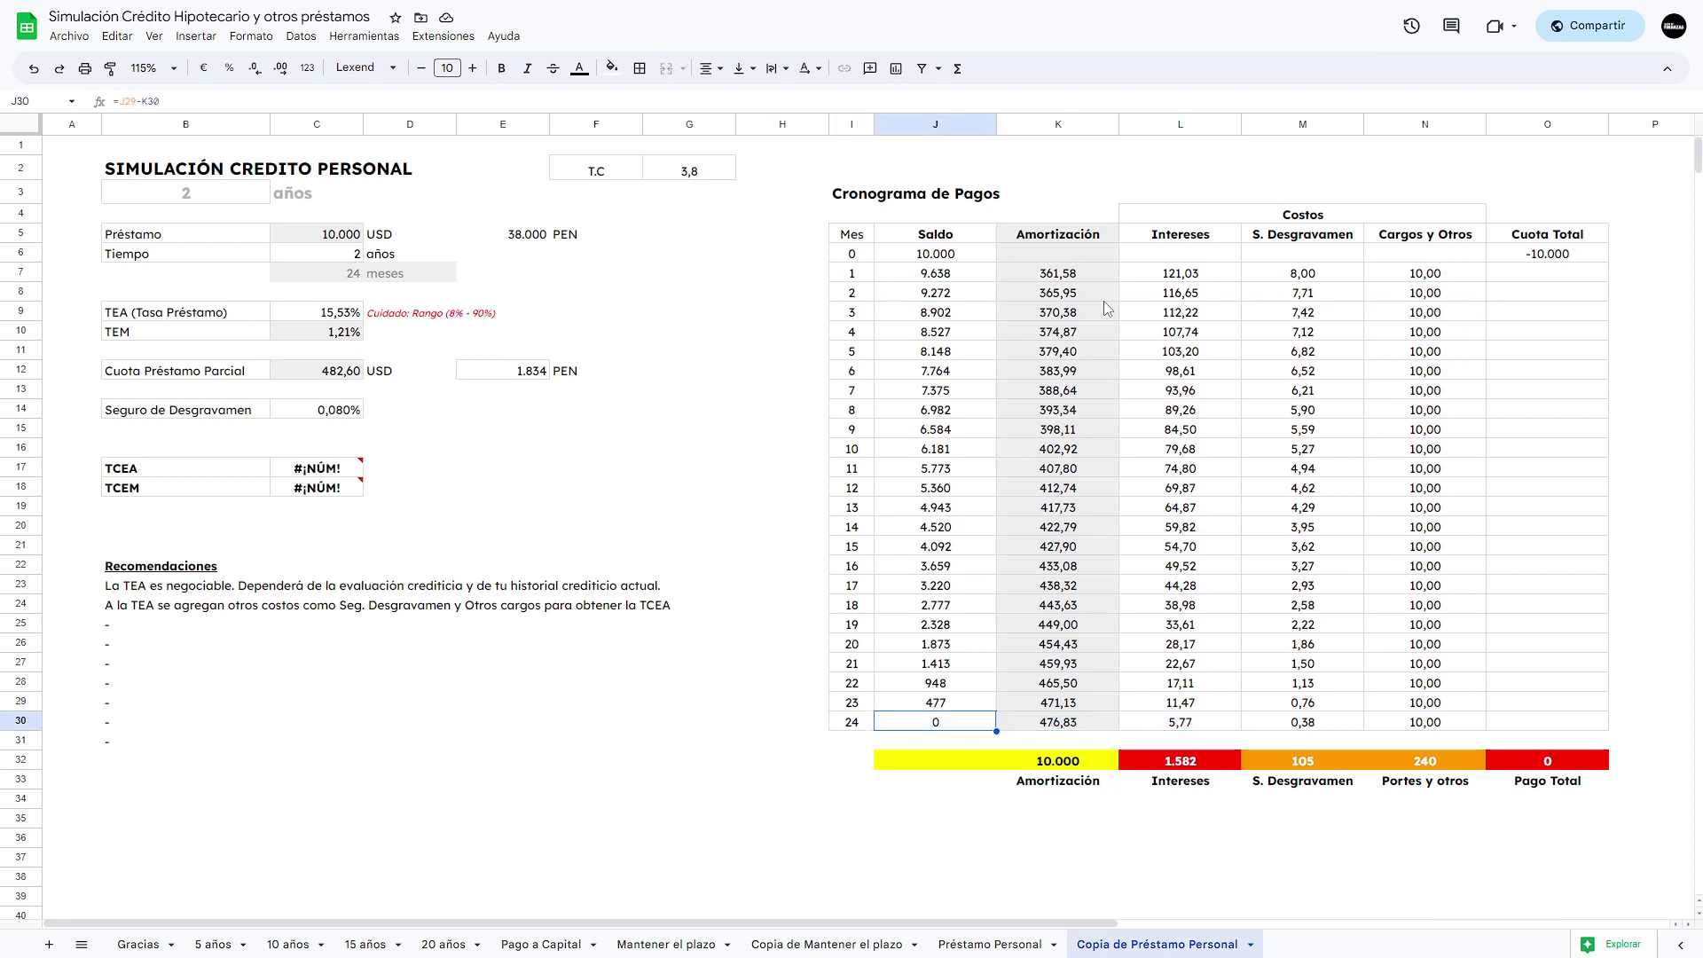
Examine the last instalment's components from Amortización to Cuota Total (K30:O30) alongside its closing Saldo.
key(Left)
key(Right)
key(shift+Right)
key(shift+Right)
key(shift+Right)
key(shift+Right)
key(shift+Right)
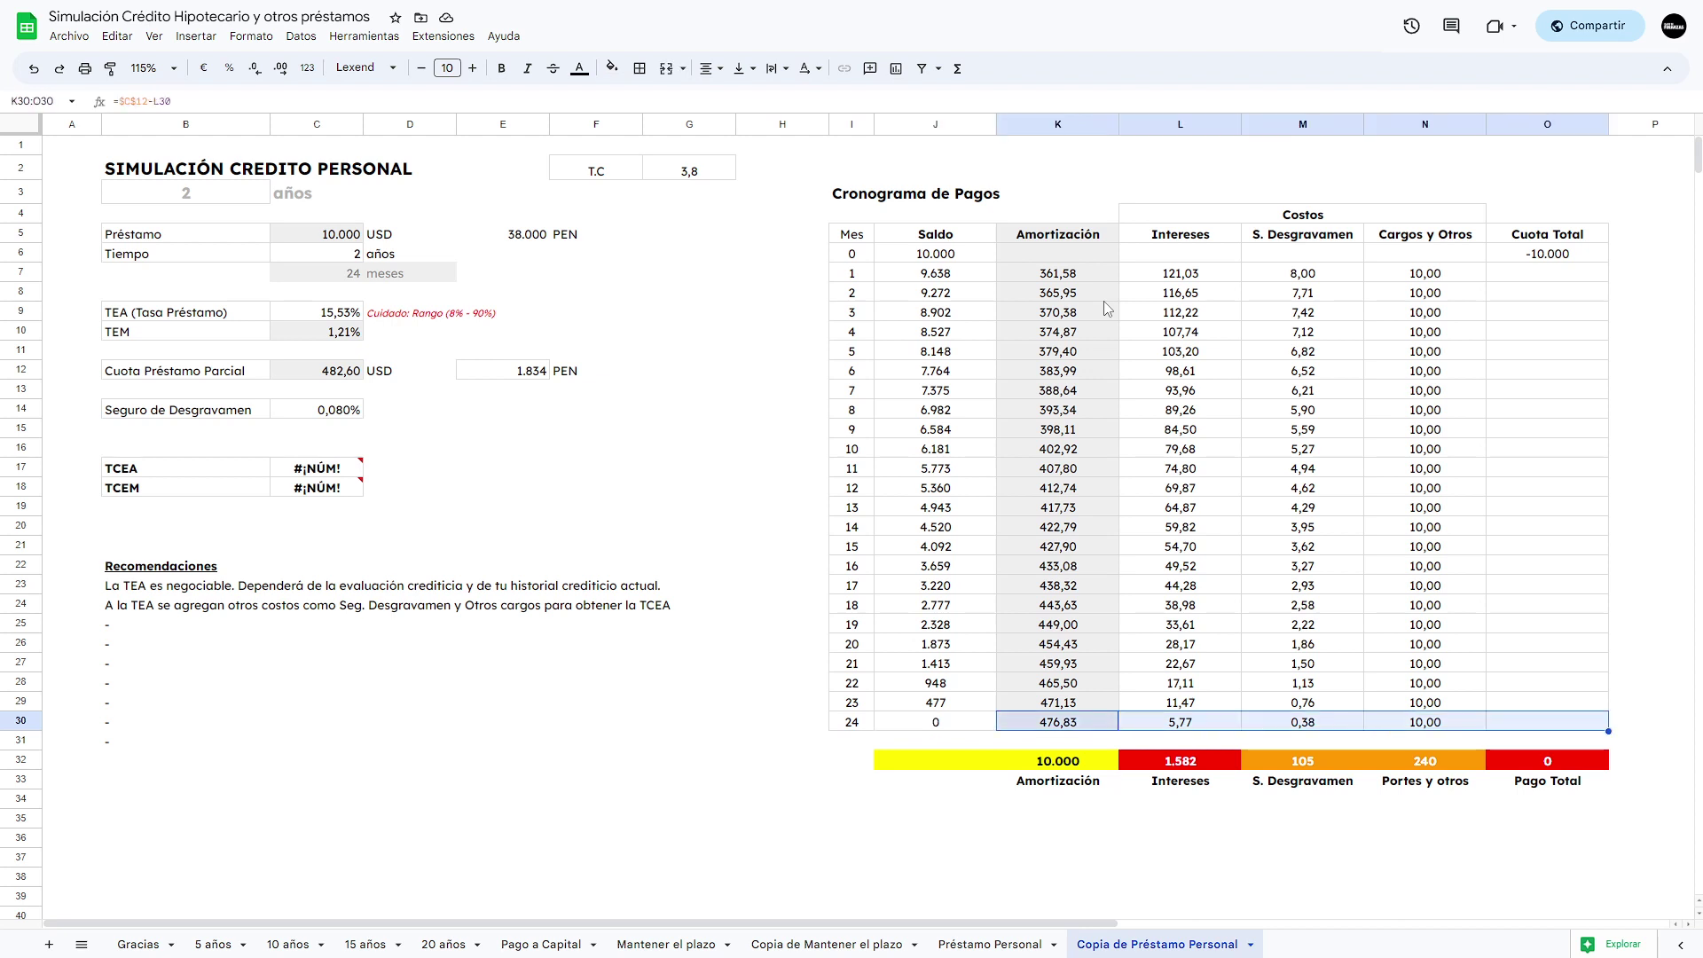
key(shift+Left)
key(shift+Left)
key(shift+Left)
key(shift+Left)
key(shift+Left)
key(Left)
key(Right)
key(Left)
key(Right)
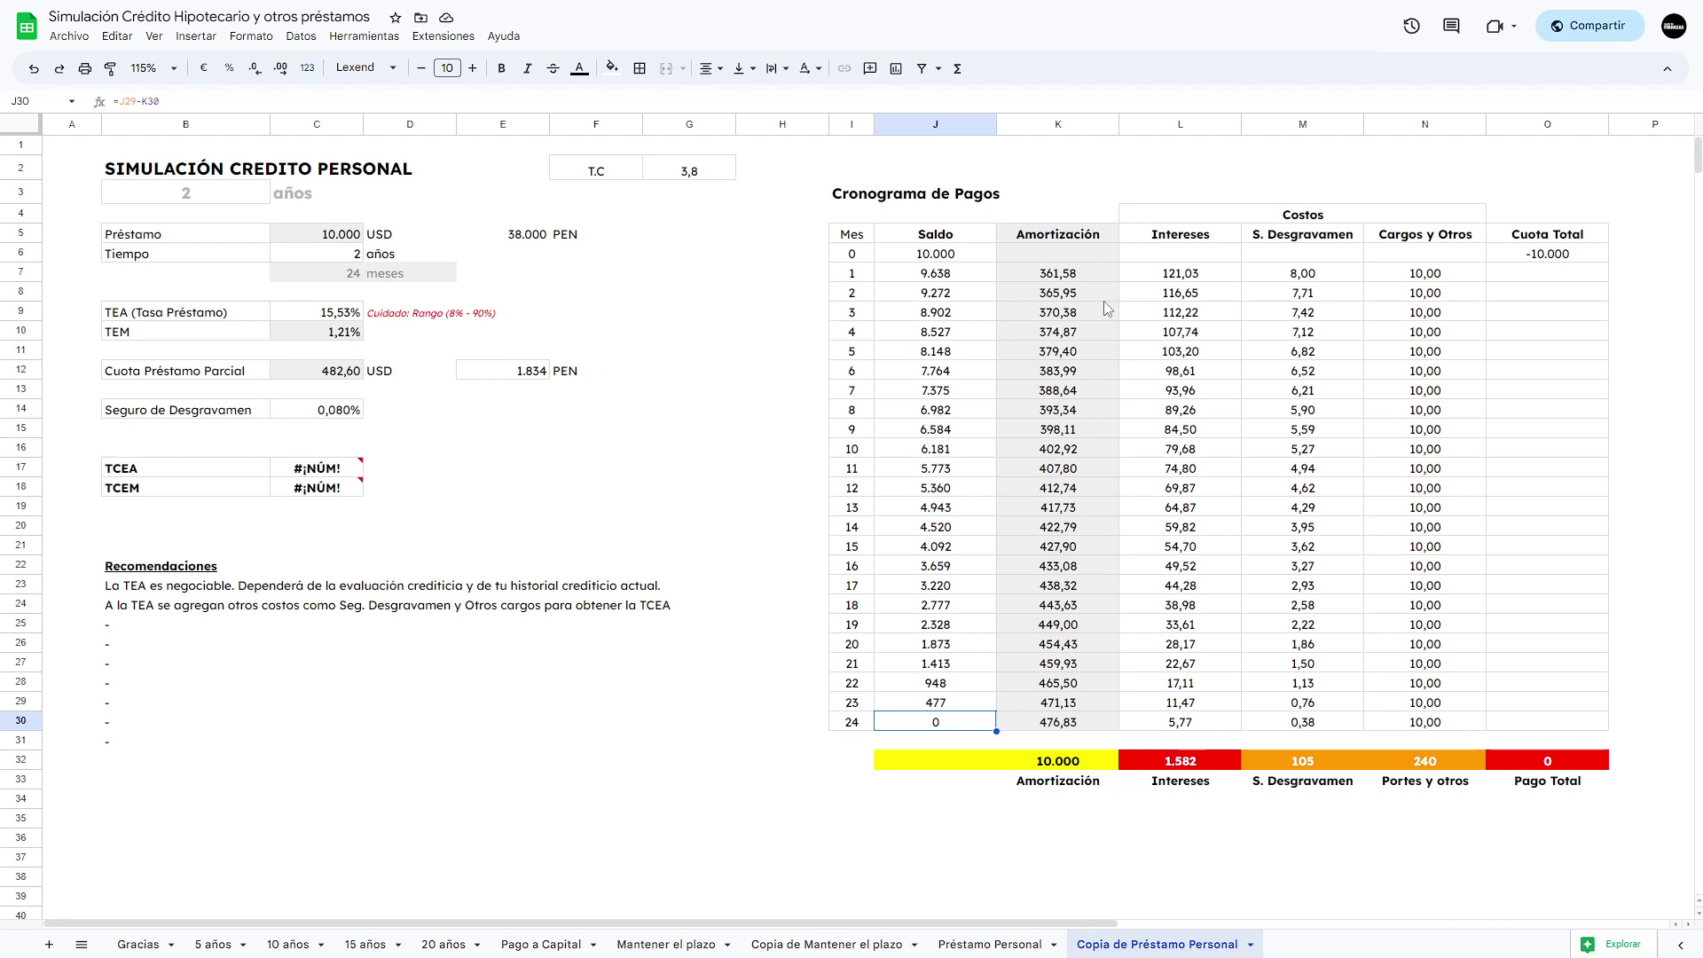
Review the month 24 row back and forth between Saldo (J30) and the unfilled Cuota Total cell (O30).
key(Right)
key(Right)
key(Right)
key(Right)
key(Right)
key(Left)
key(Left)
key(Left)
key(Left)
key(Left)
key(Right)
key(Right)
key(Right)
key(Right)
key(Right)
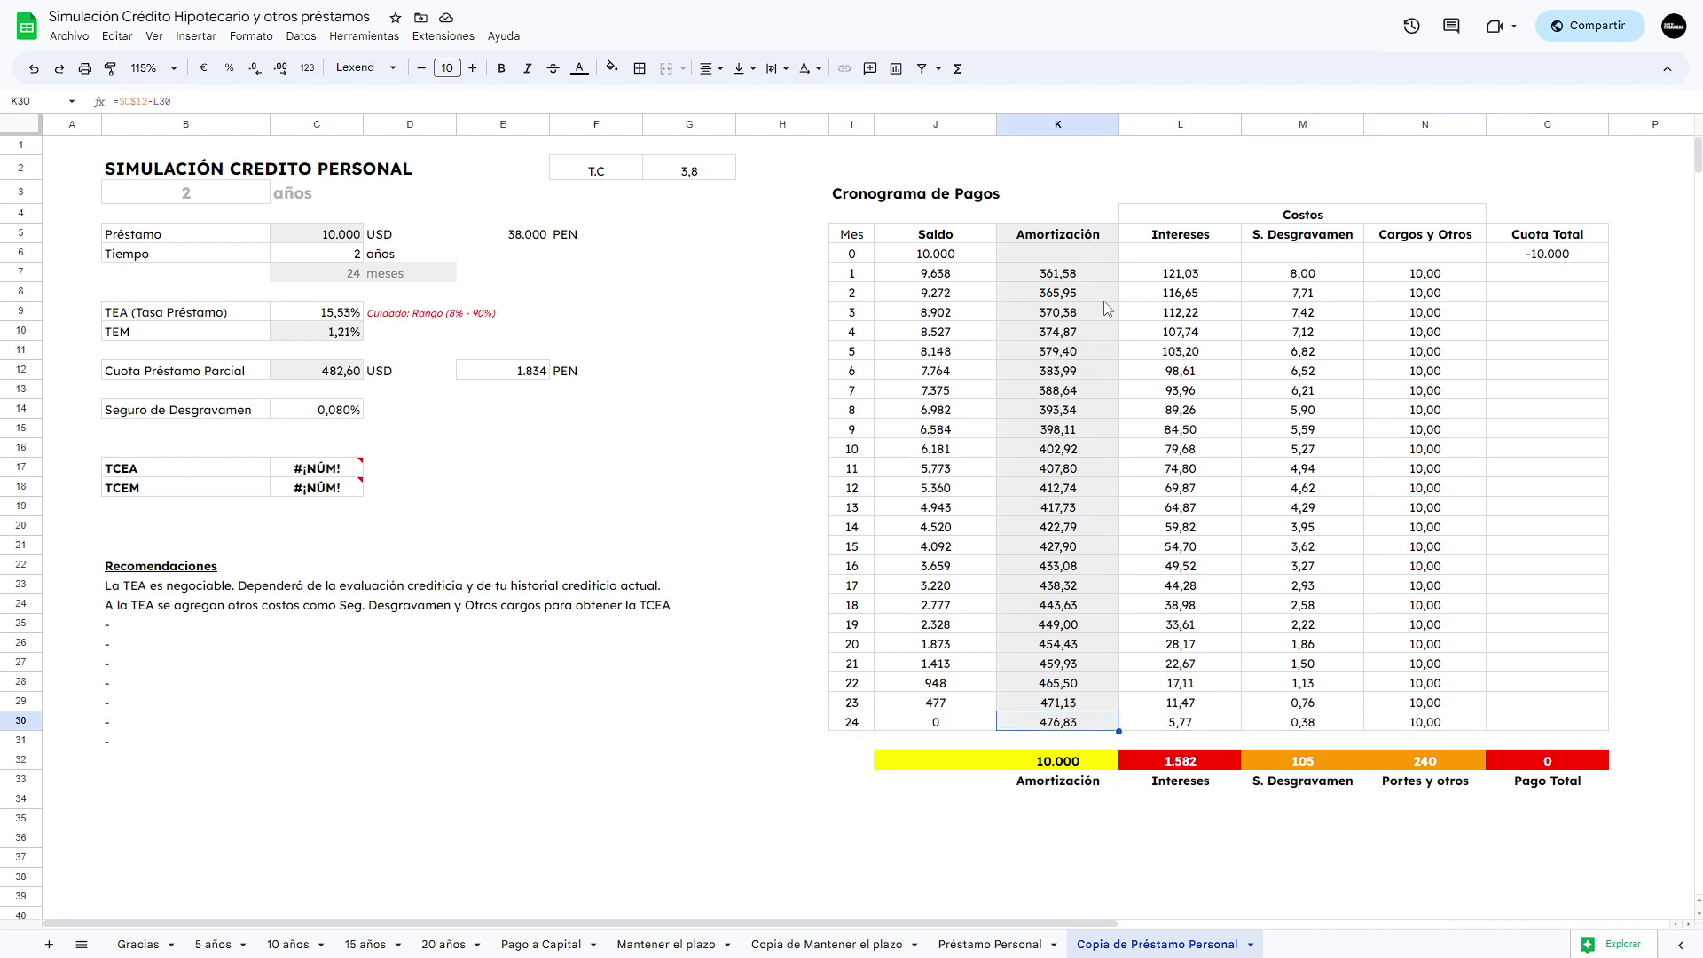
Enter month 1's Cuota Total in O7 as =K7+L7+N7+PROMEDIO($M$7:$M$30), adding amortization, interest, charges and average insurance.
key(ctrl+Up)
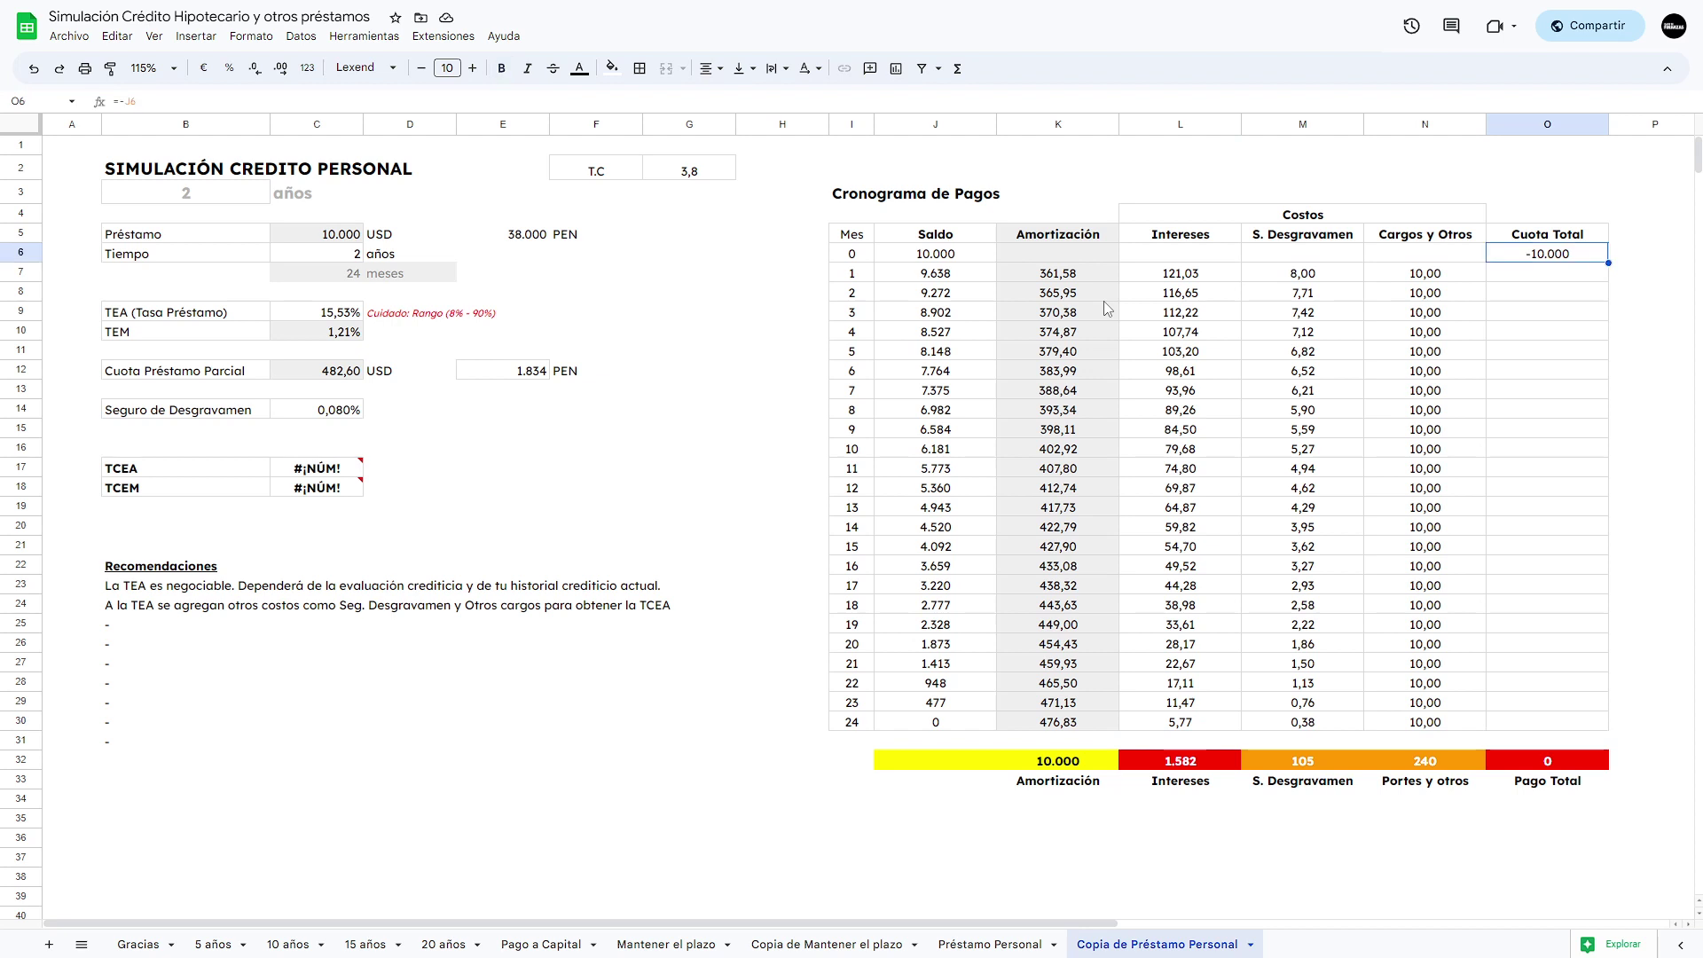
key(Down)
text(=)
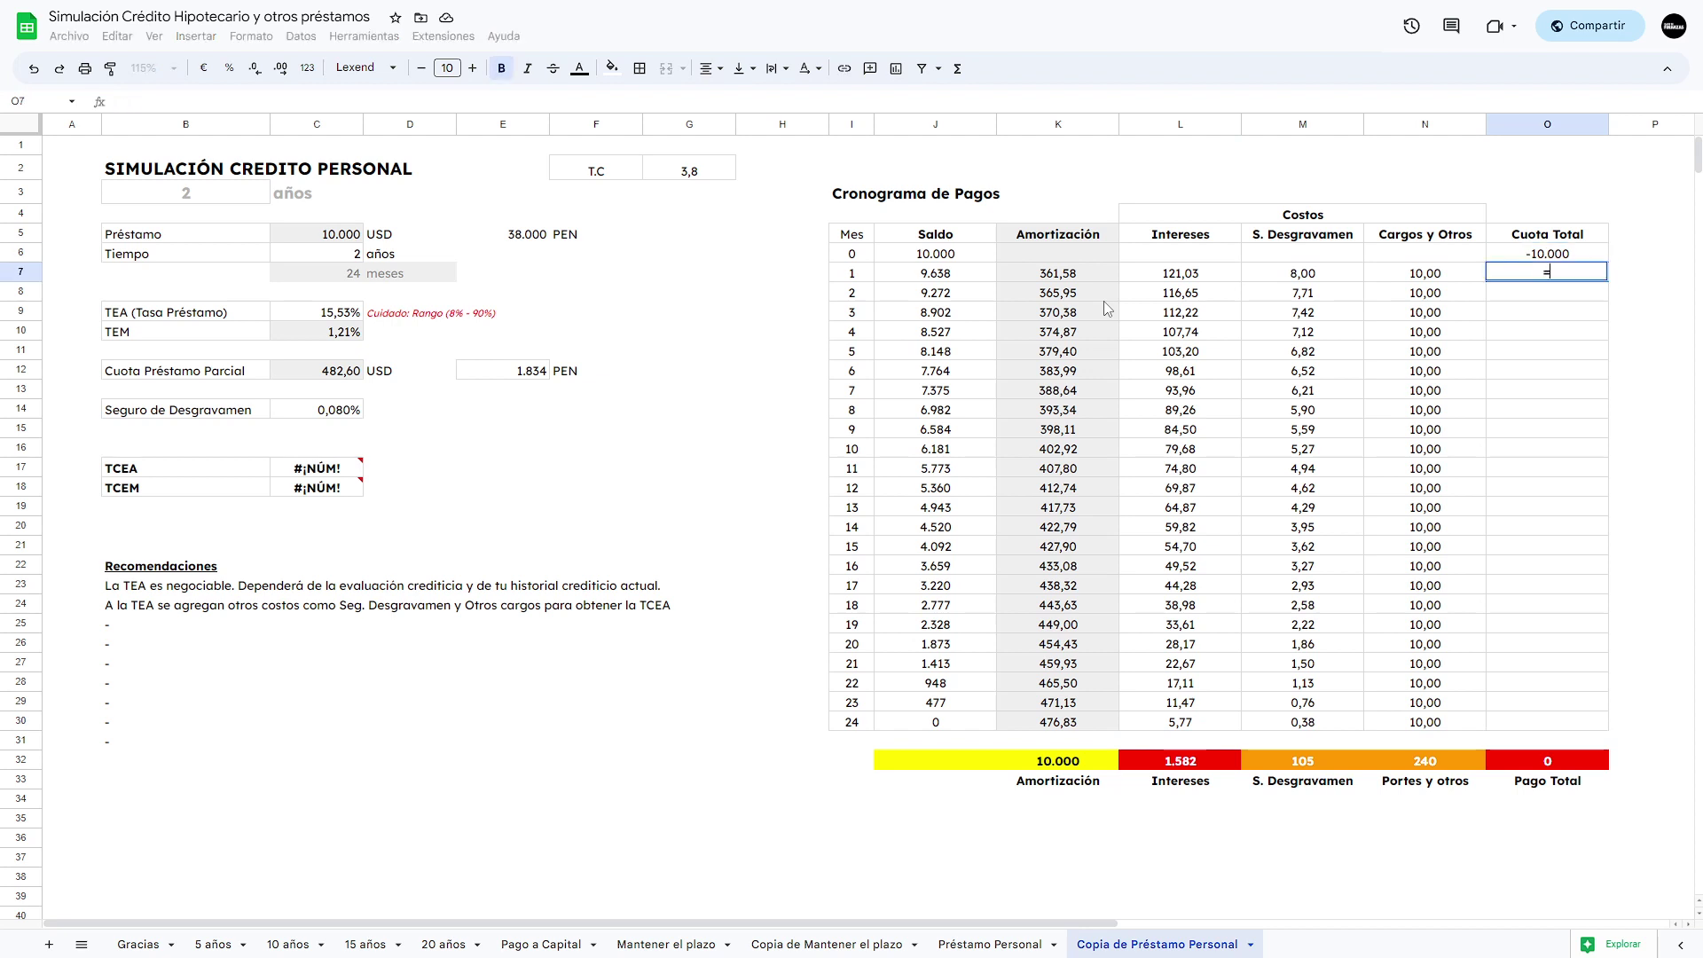
key(Left)
key(Left)
key(Left)
key(Left)
text(+)
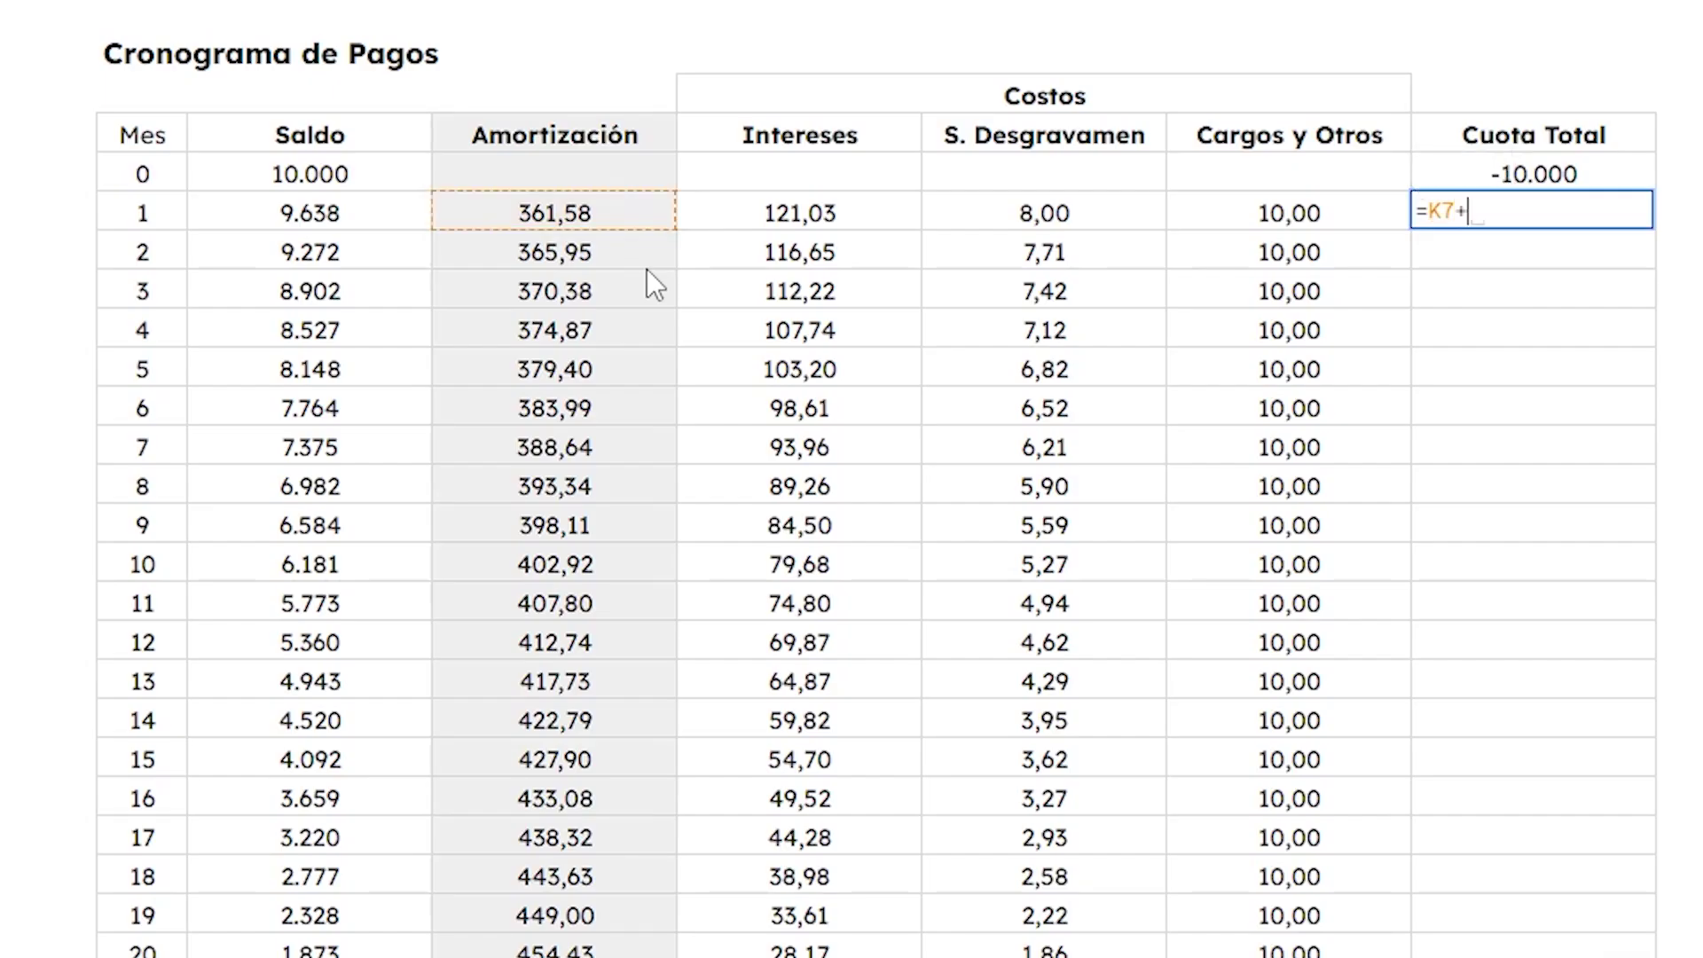
key(Left)
key(Left)
key(Left)
text(+)
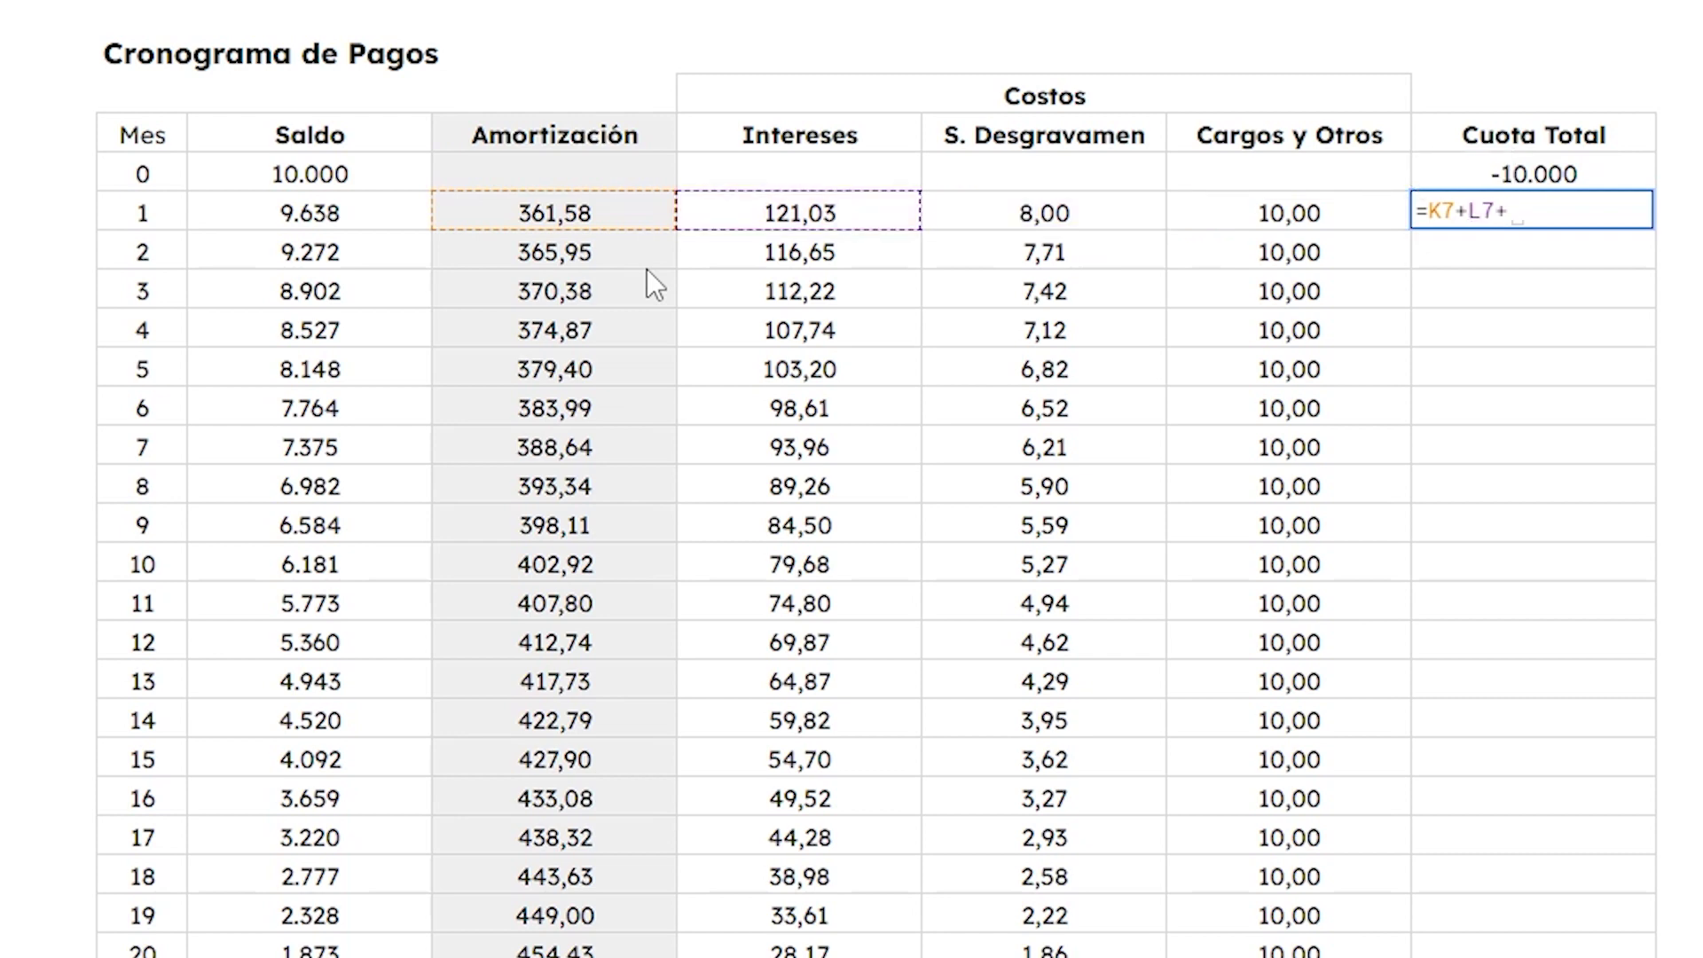
key(Left)
text(+)
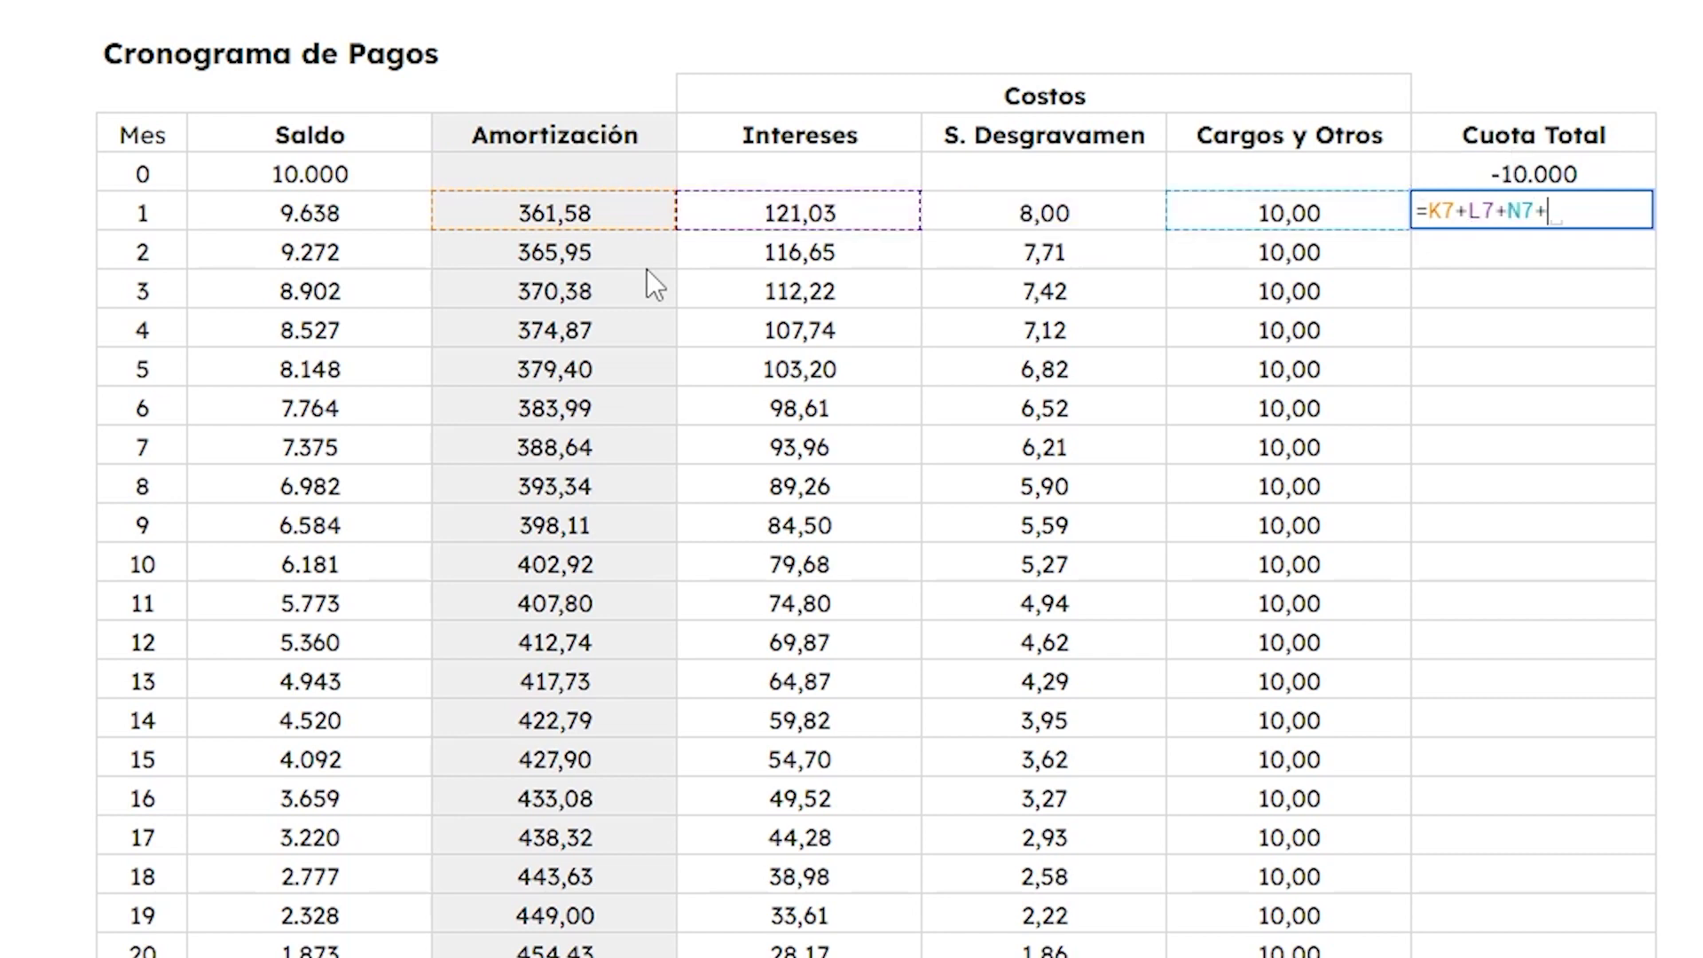
text(prim)
key(BackSpace)
key(BackSpace)
key(BackSpace)
key(BackSpace)
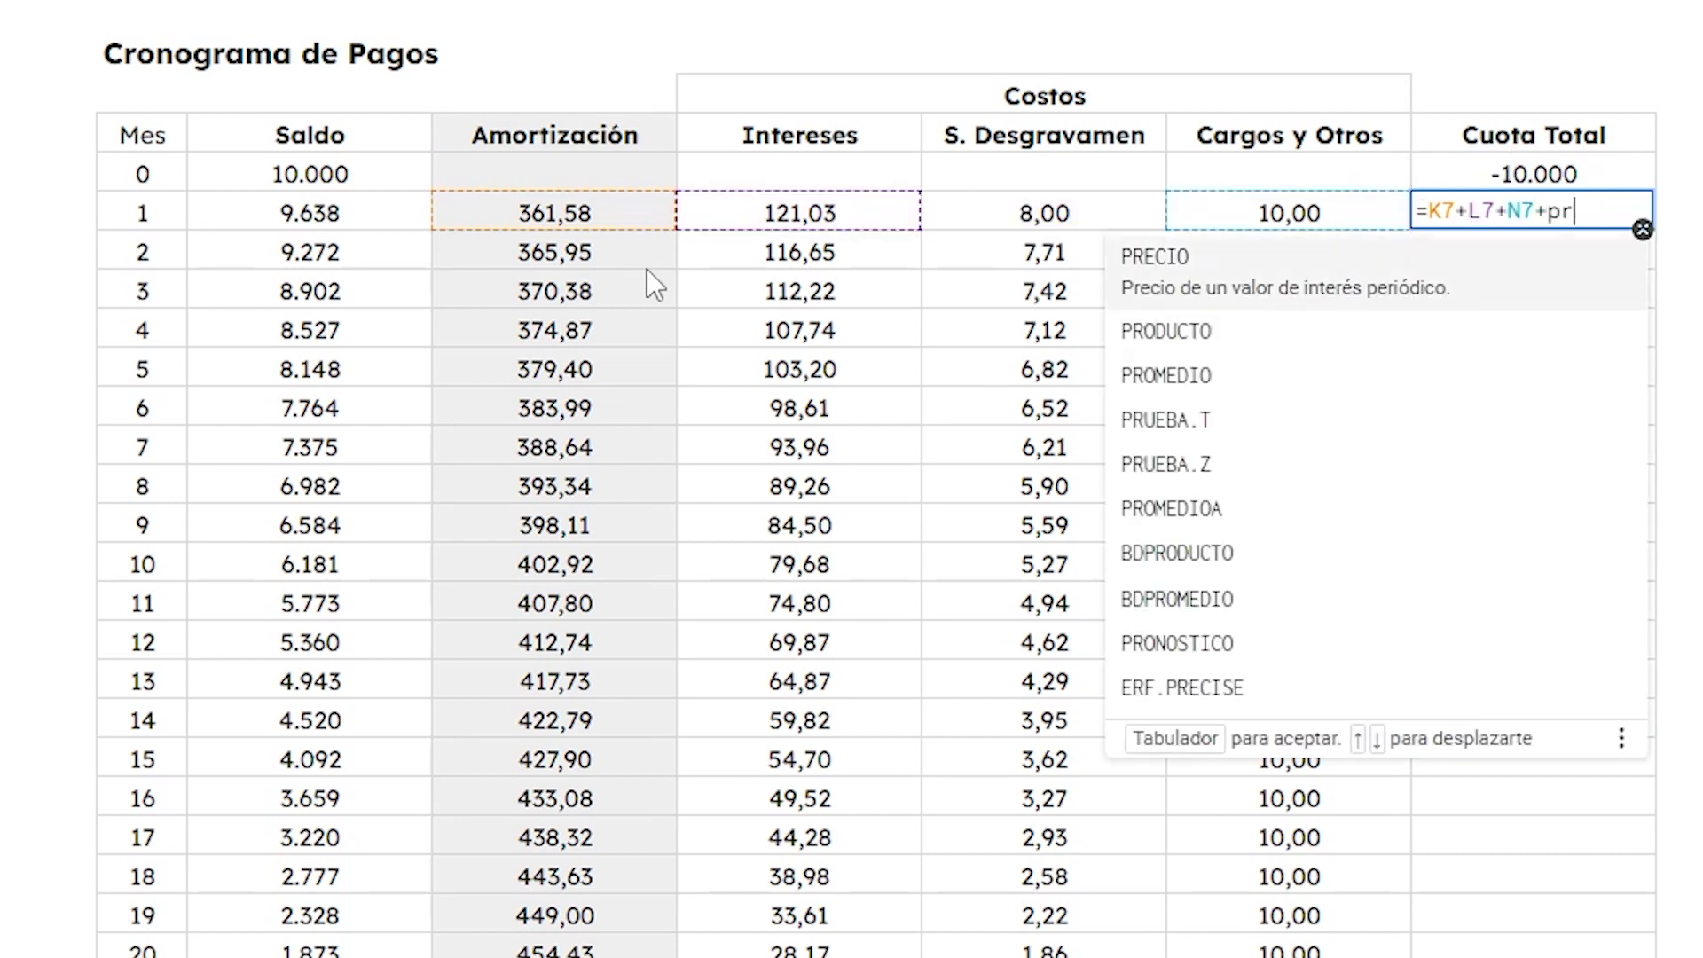
text(prom)
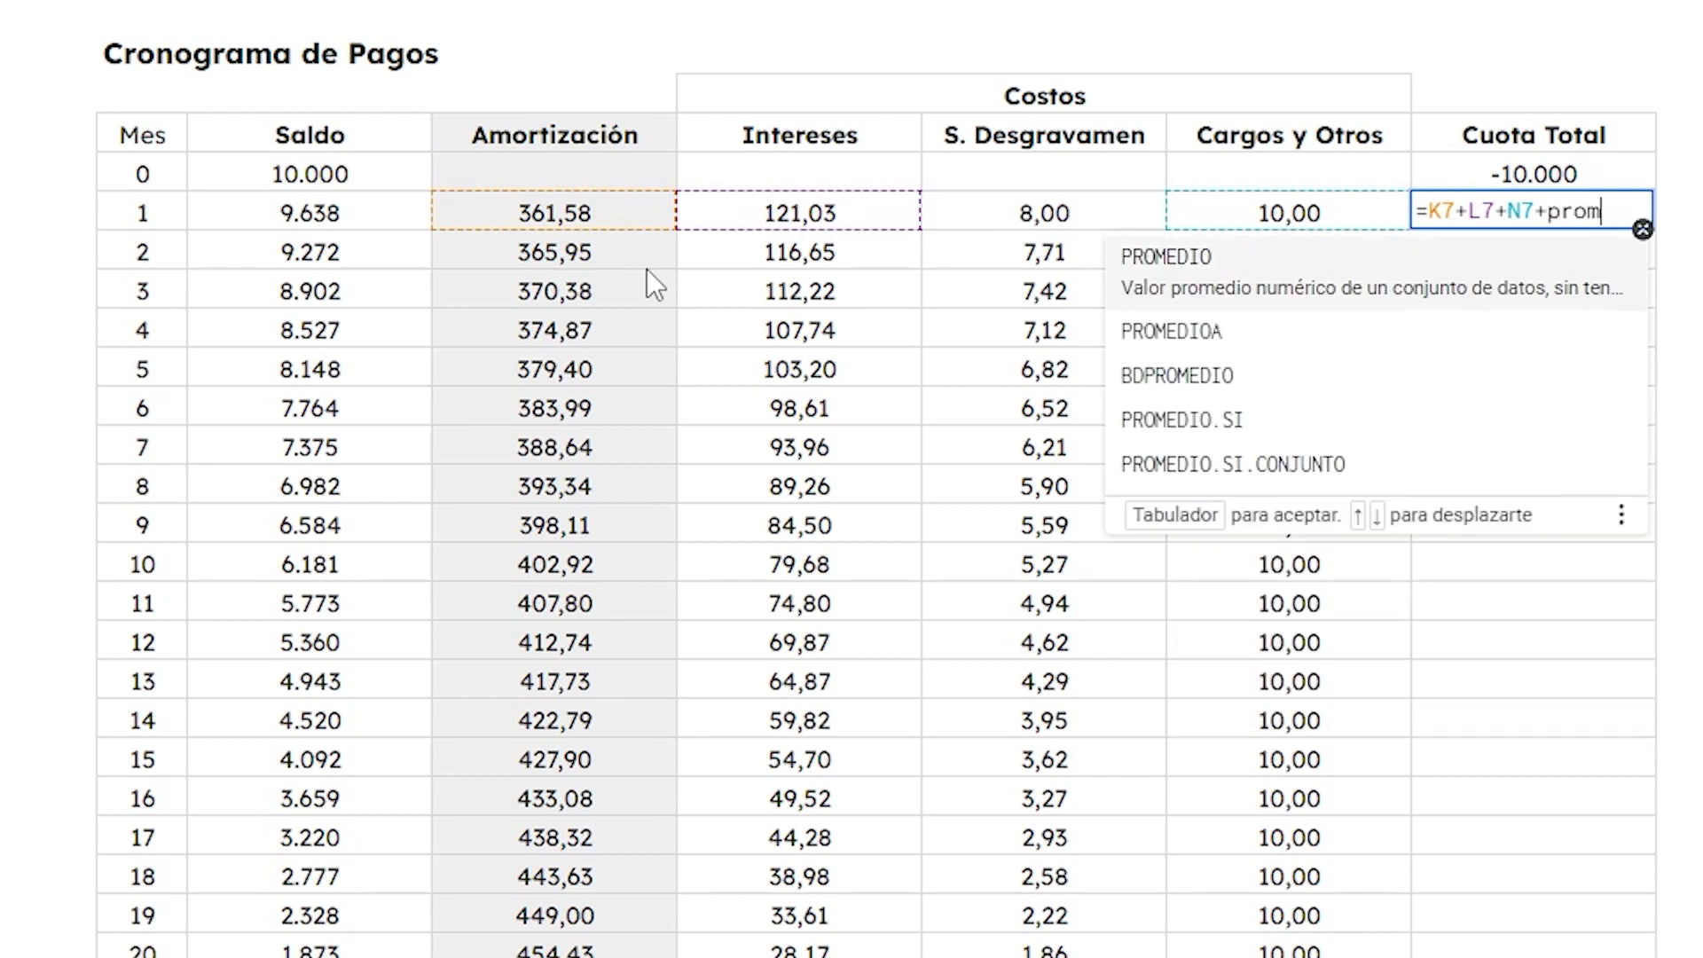
key(Tab)
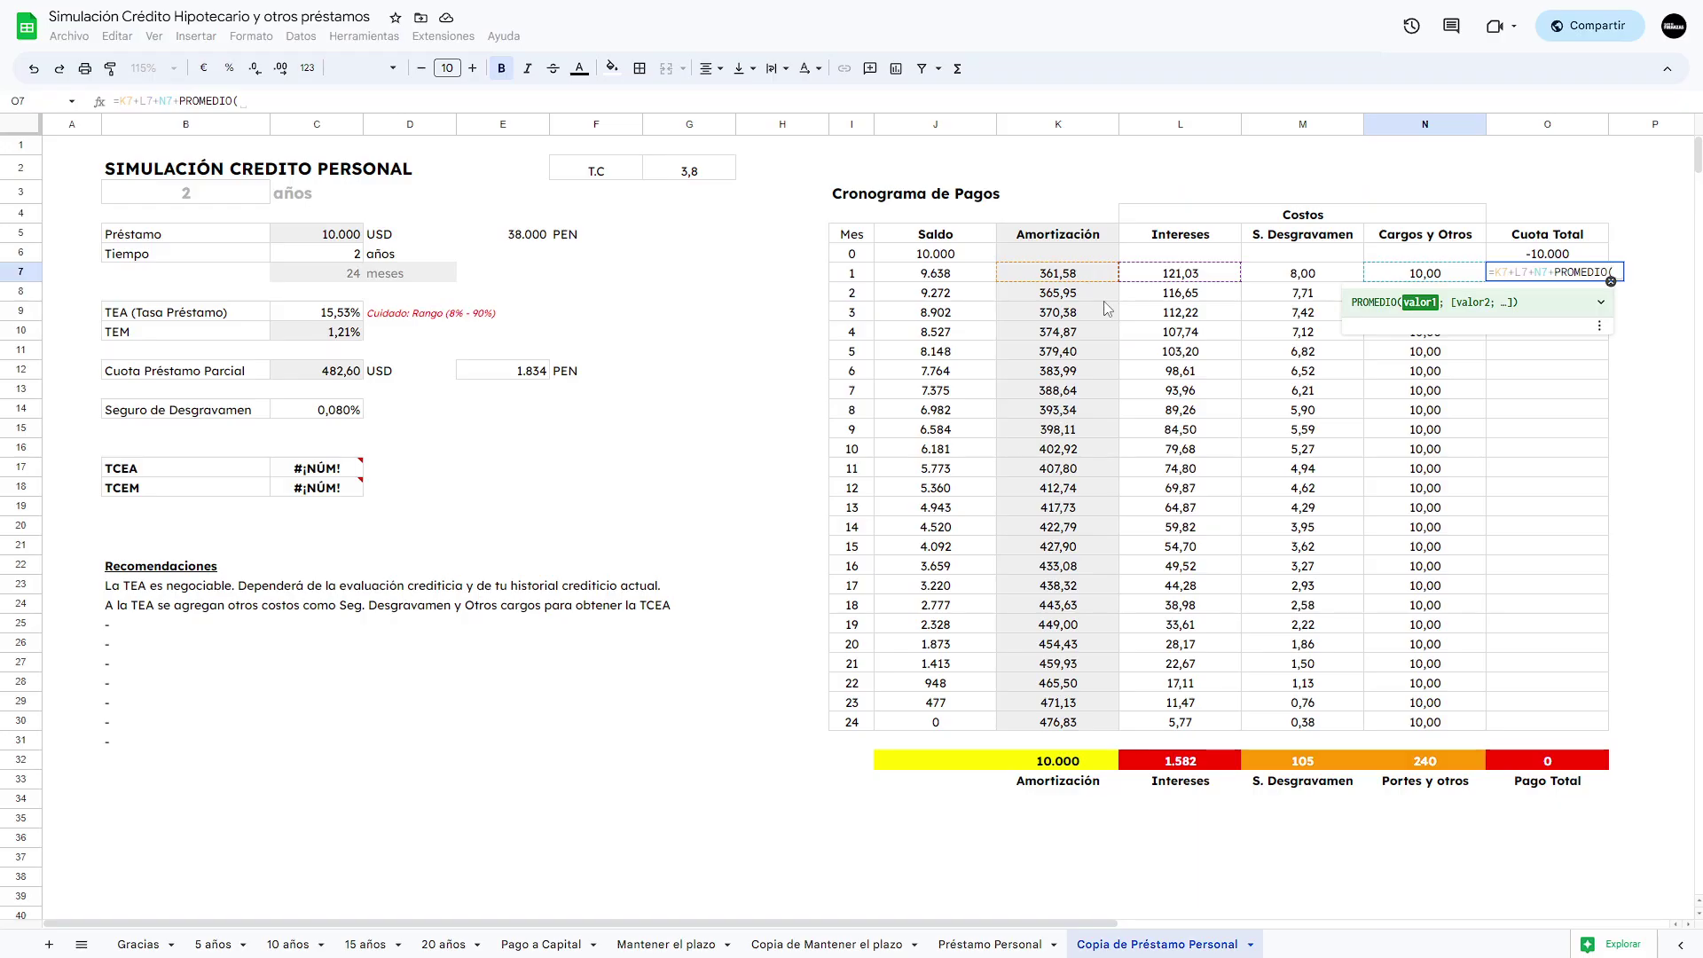
text(M7:M30)
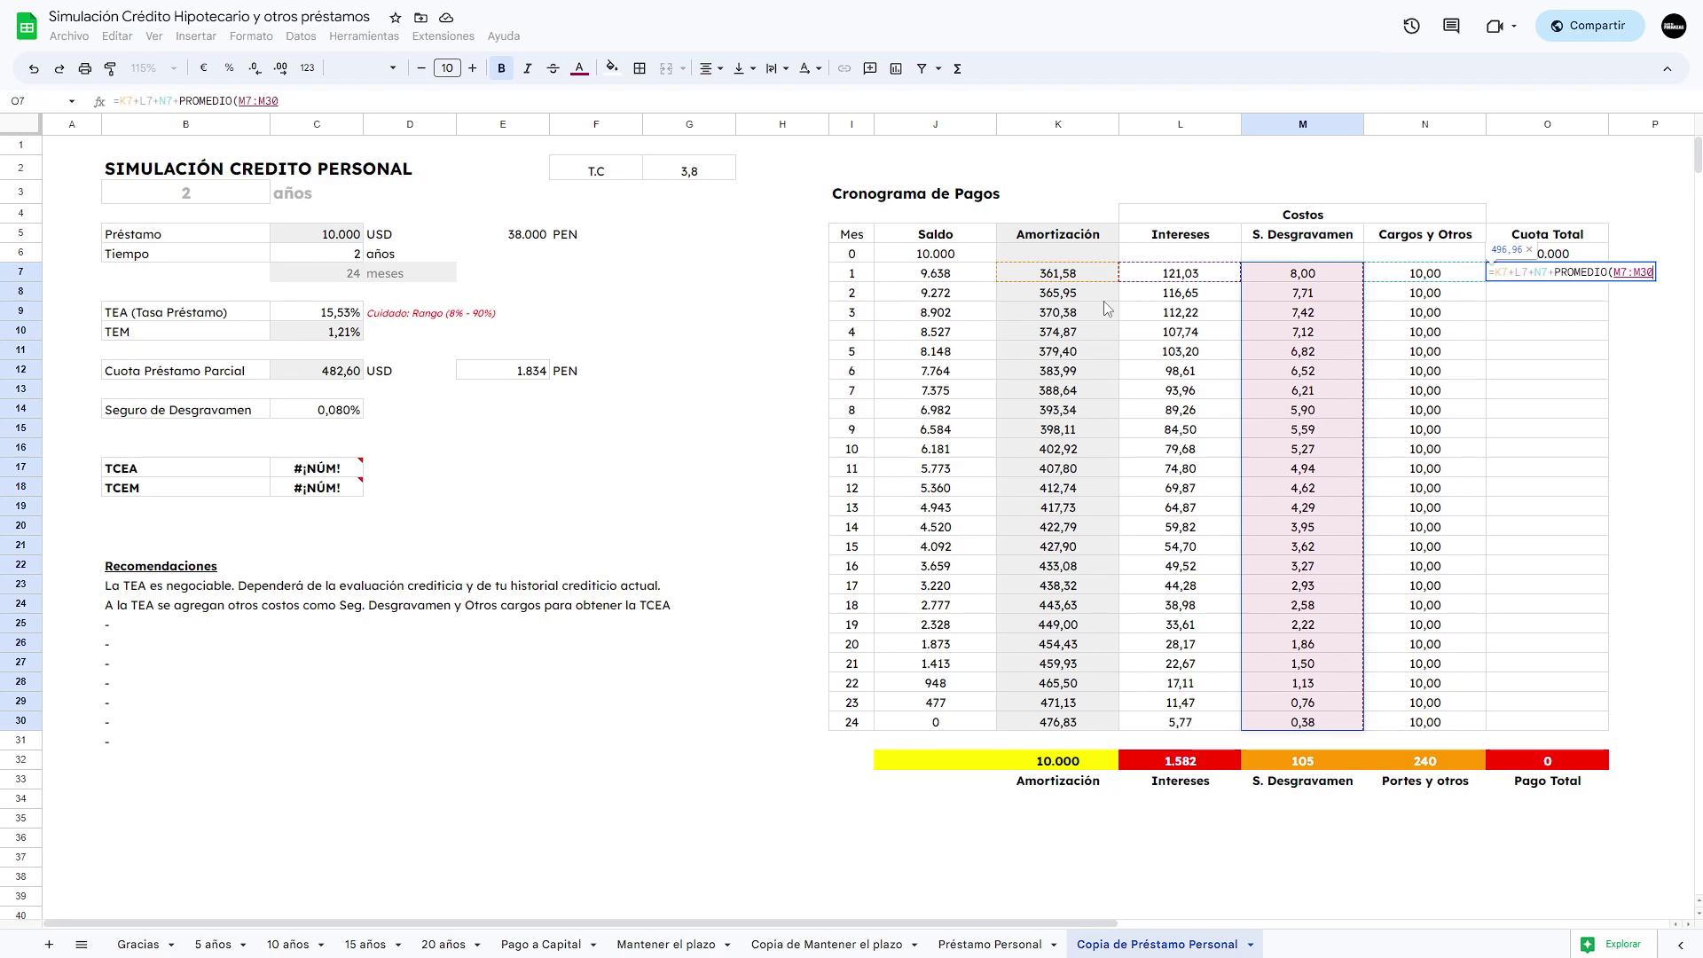
key(F4)
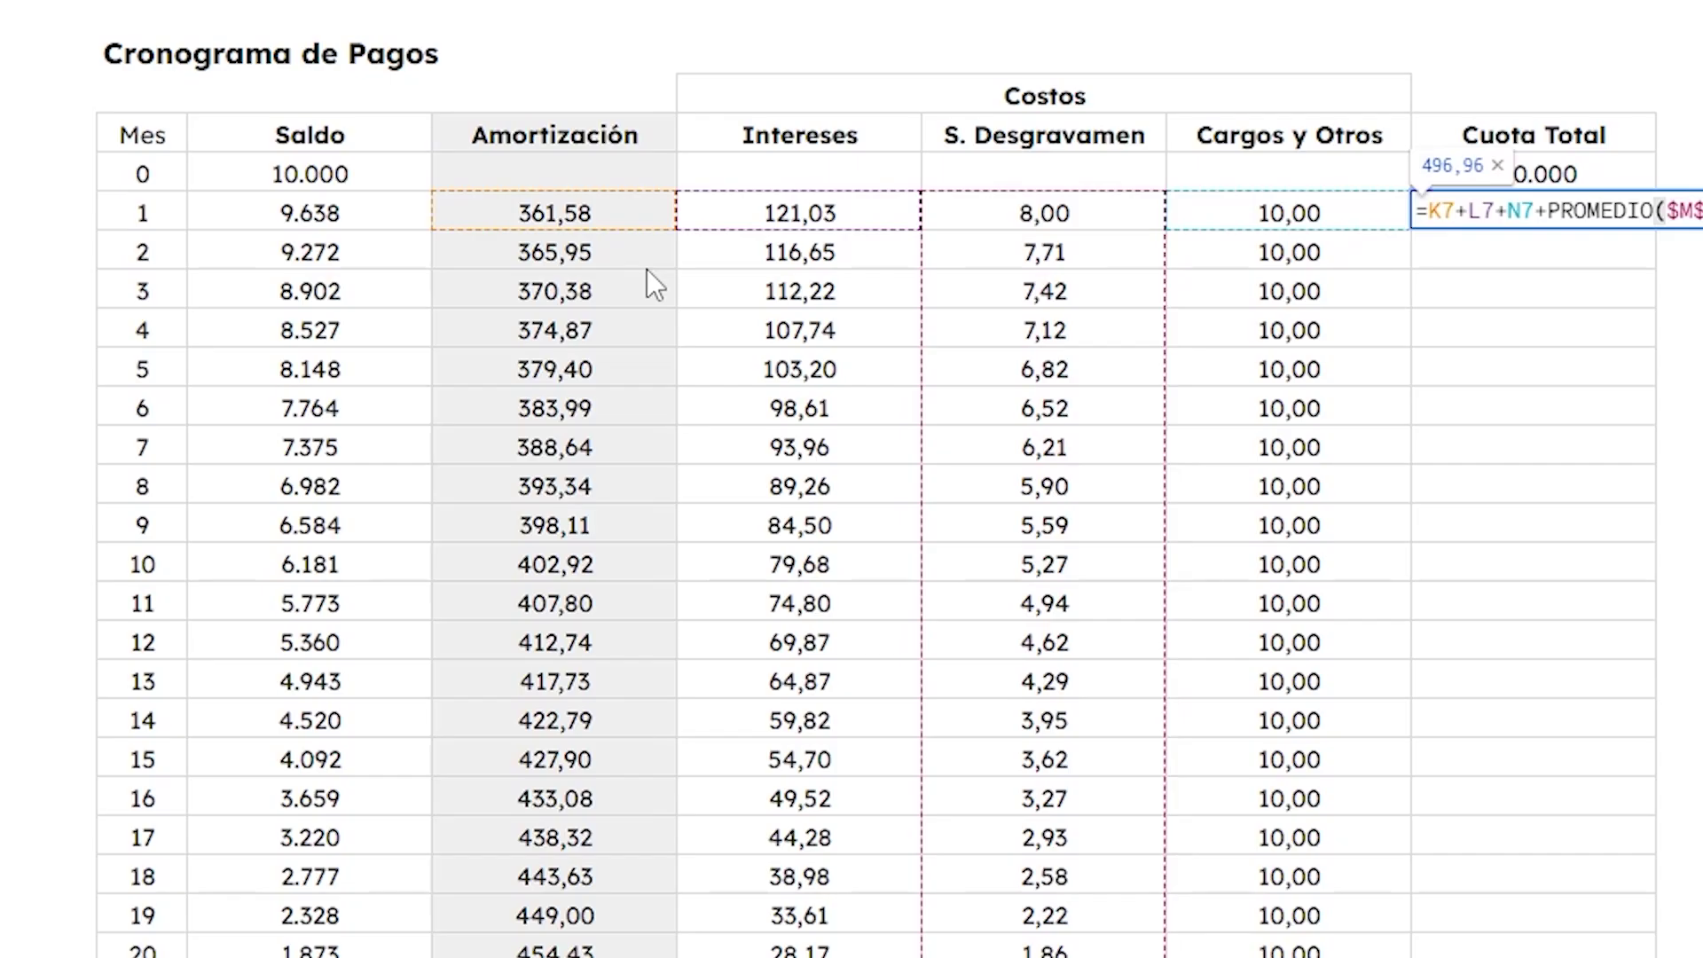
key(Return)
Copy the month 1 Cuota Total formula (O7) down through month 24 (O30).
key(Up)
key(Left)
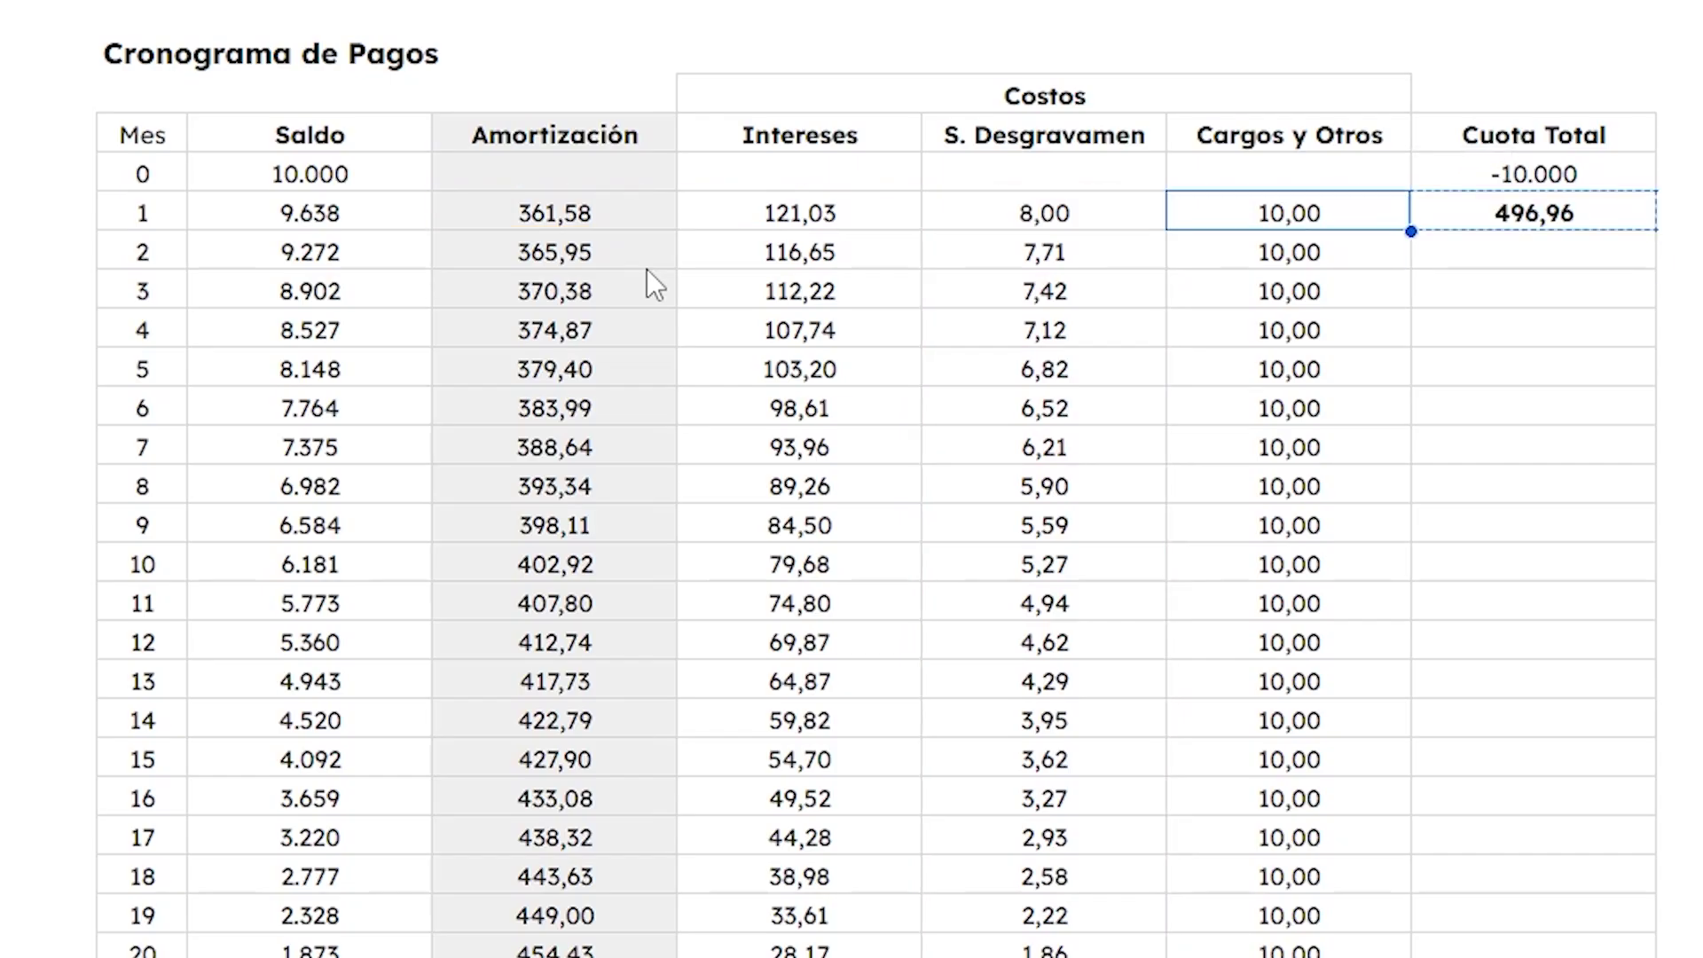
key(Right)
key(ctrl+c)
key(shift+Down)
key(shift+Down)
key(shift+Down)
key(shift+Down)
key(shift+Down)
key(shift+Down)
key(shift+Down)
key(shift+Down)
key(shift+Down)
key(shift+Down)
key(shift+Down)
key(shift+Down)
key(shift+Down)
key(shift+Down)
key(shift+Down)
key(shift+Down)
key(shift+Down)
key(shift+Down)
key(shift+Down)
key(shift+Down)
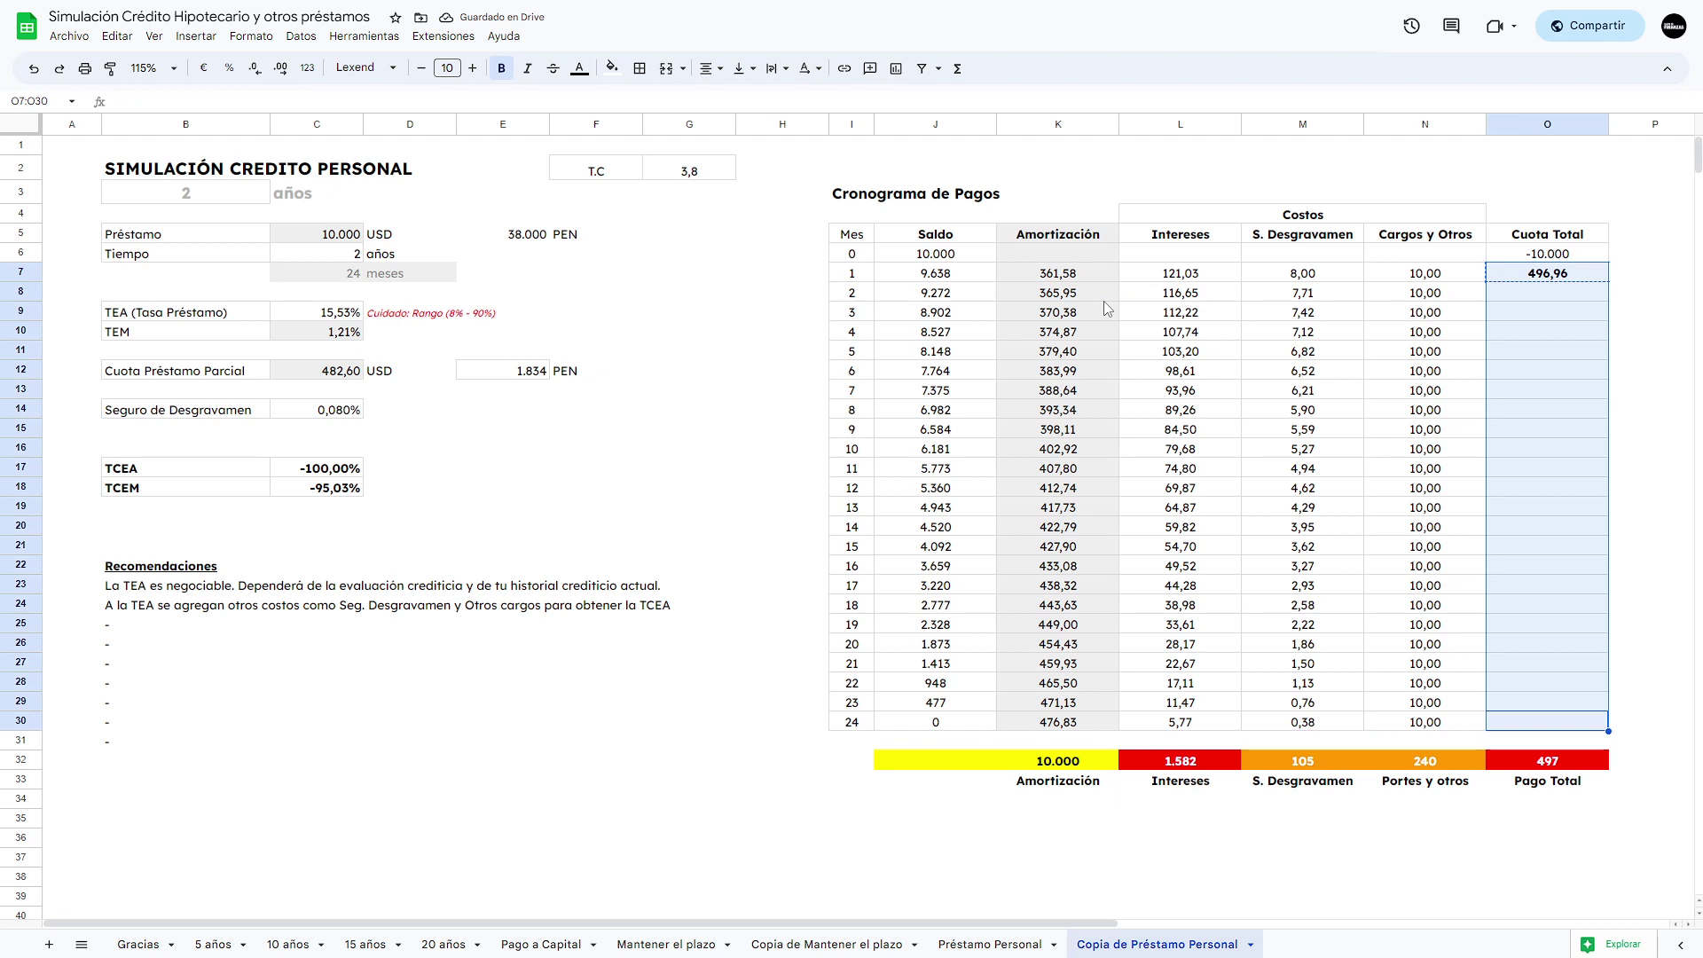
key(ctrl+v)
Check the completed month 24 row from Cuota Total back to Saldo (O30 to J30).
key(ctrl+Down)
key(Right)
key(Left)
key(Left)
key(Left)
key(Left)
key(Left)
key(Left)
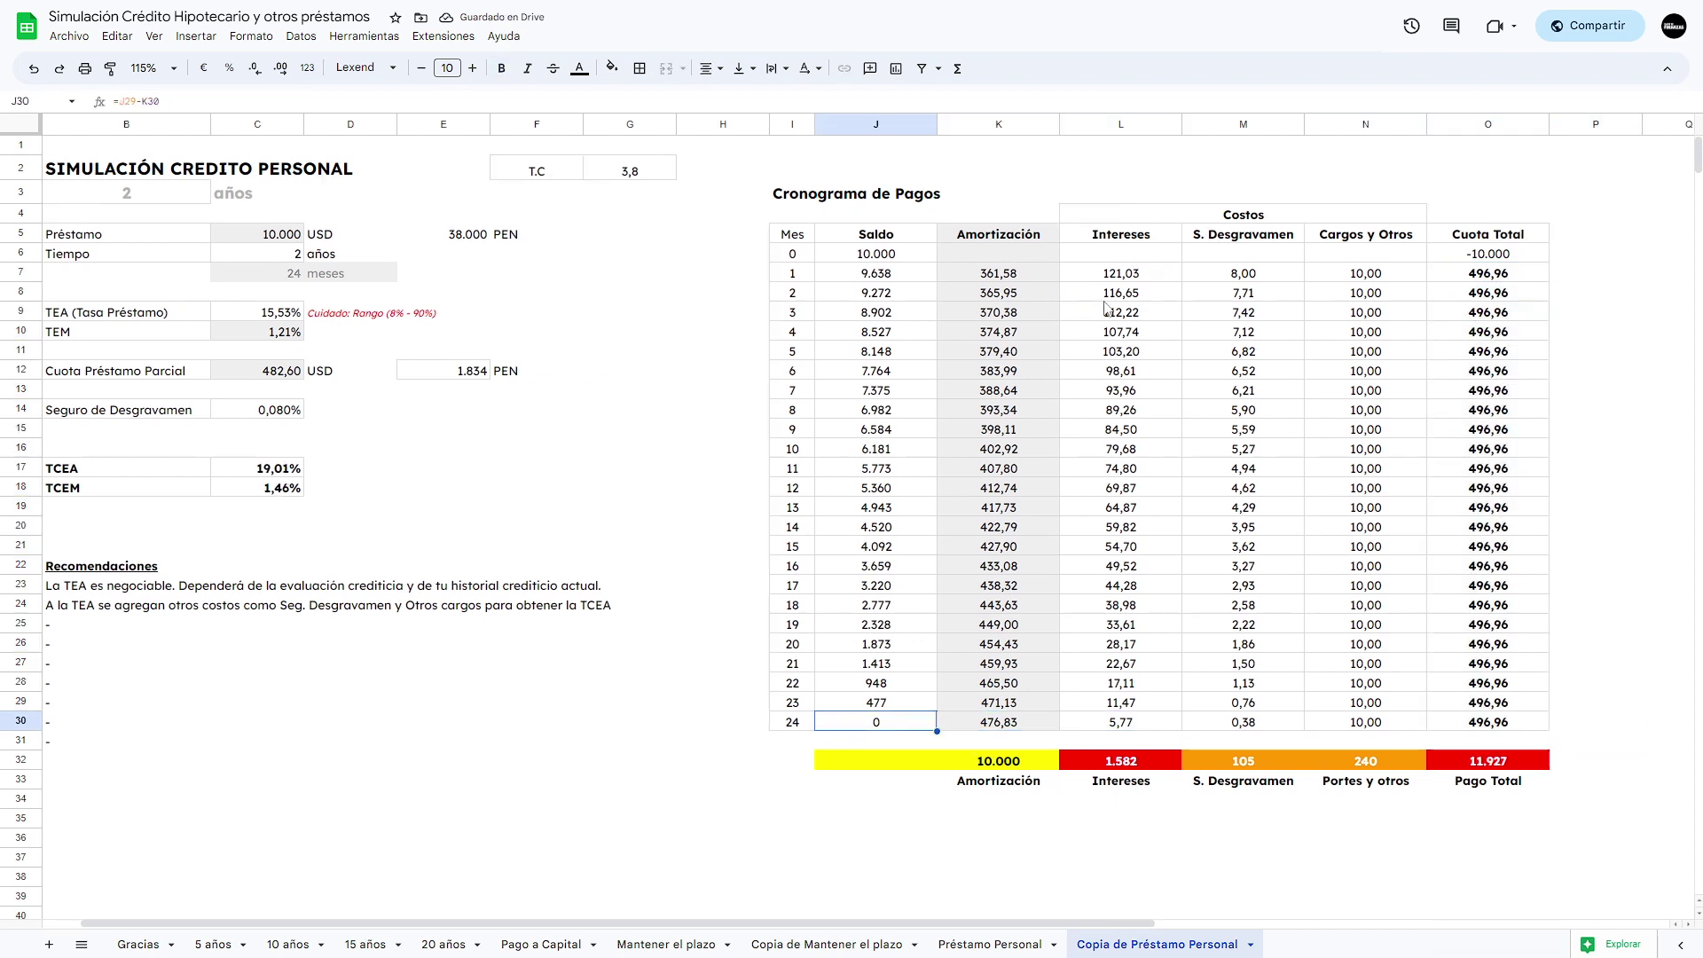
Examine the filled Cuota Total column starting from the month 0 disbursement (O6).
key(ctrl+Up)
key(Right)
key(Right)
key(Right)
key(Right)
key(Right)
key(ctrl+shift+Down)
key(ctrl+shift+Up)
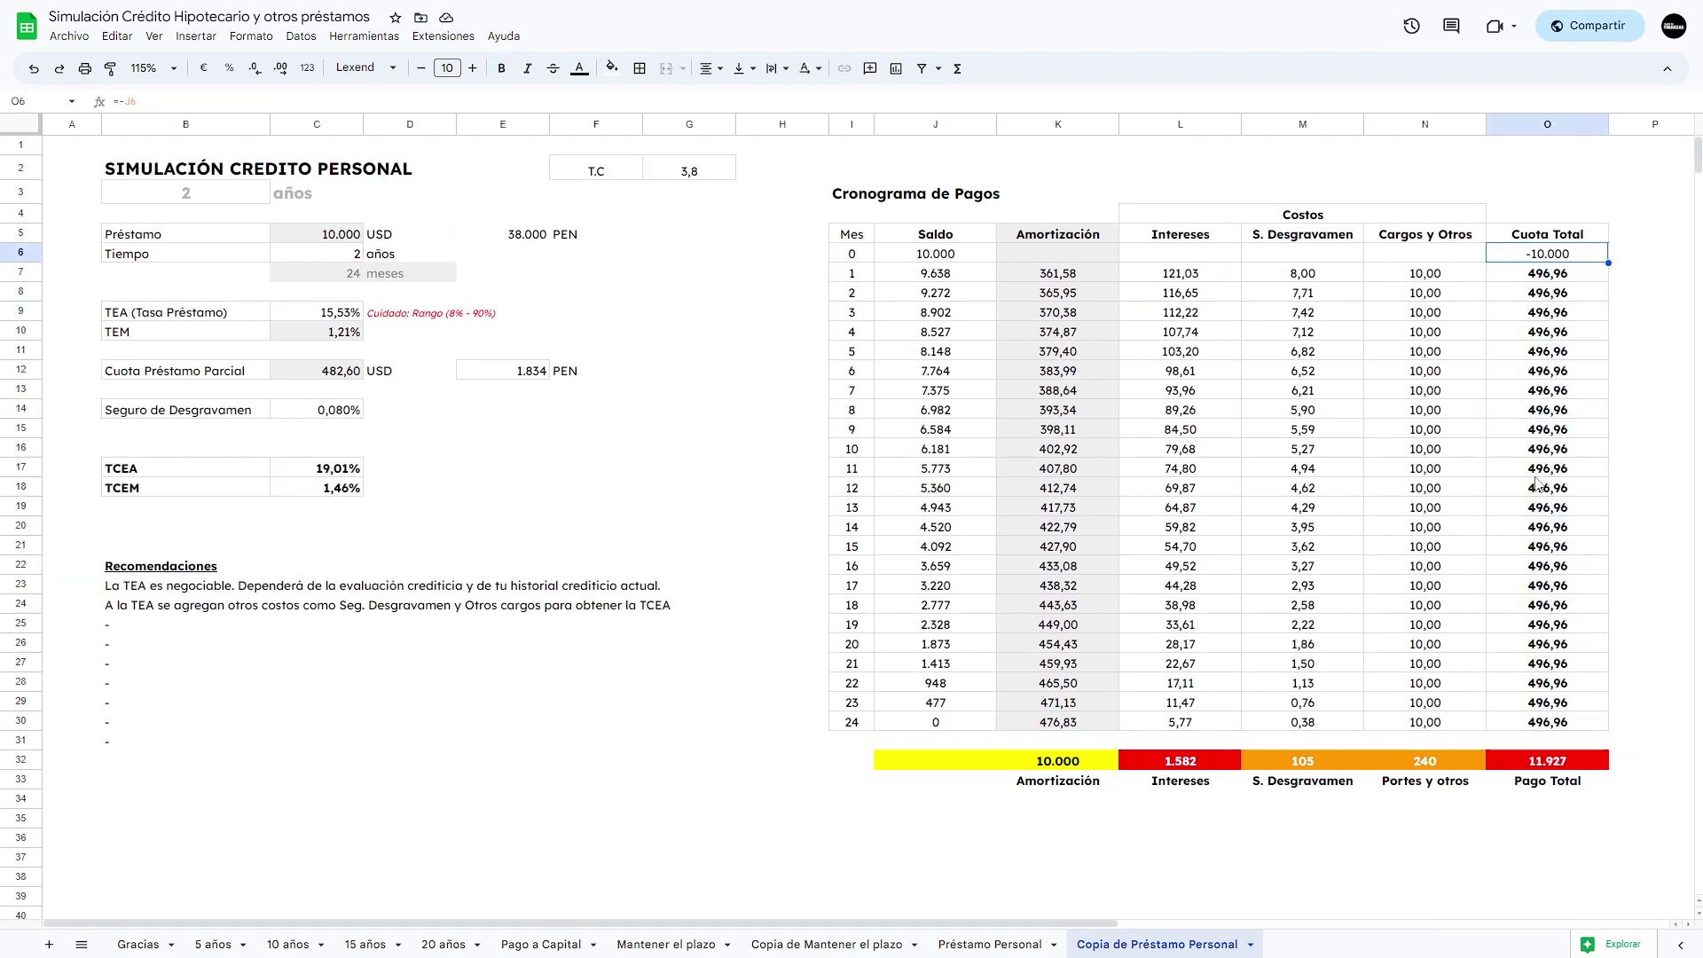
Check Banco Pichincha's charges on the loan comparison page, and set Cargos y Otros to 0 for months 1 to 24 (N7:N30).
key(Left)
key(ctrl+Tab)
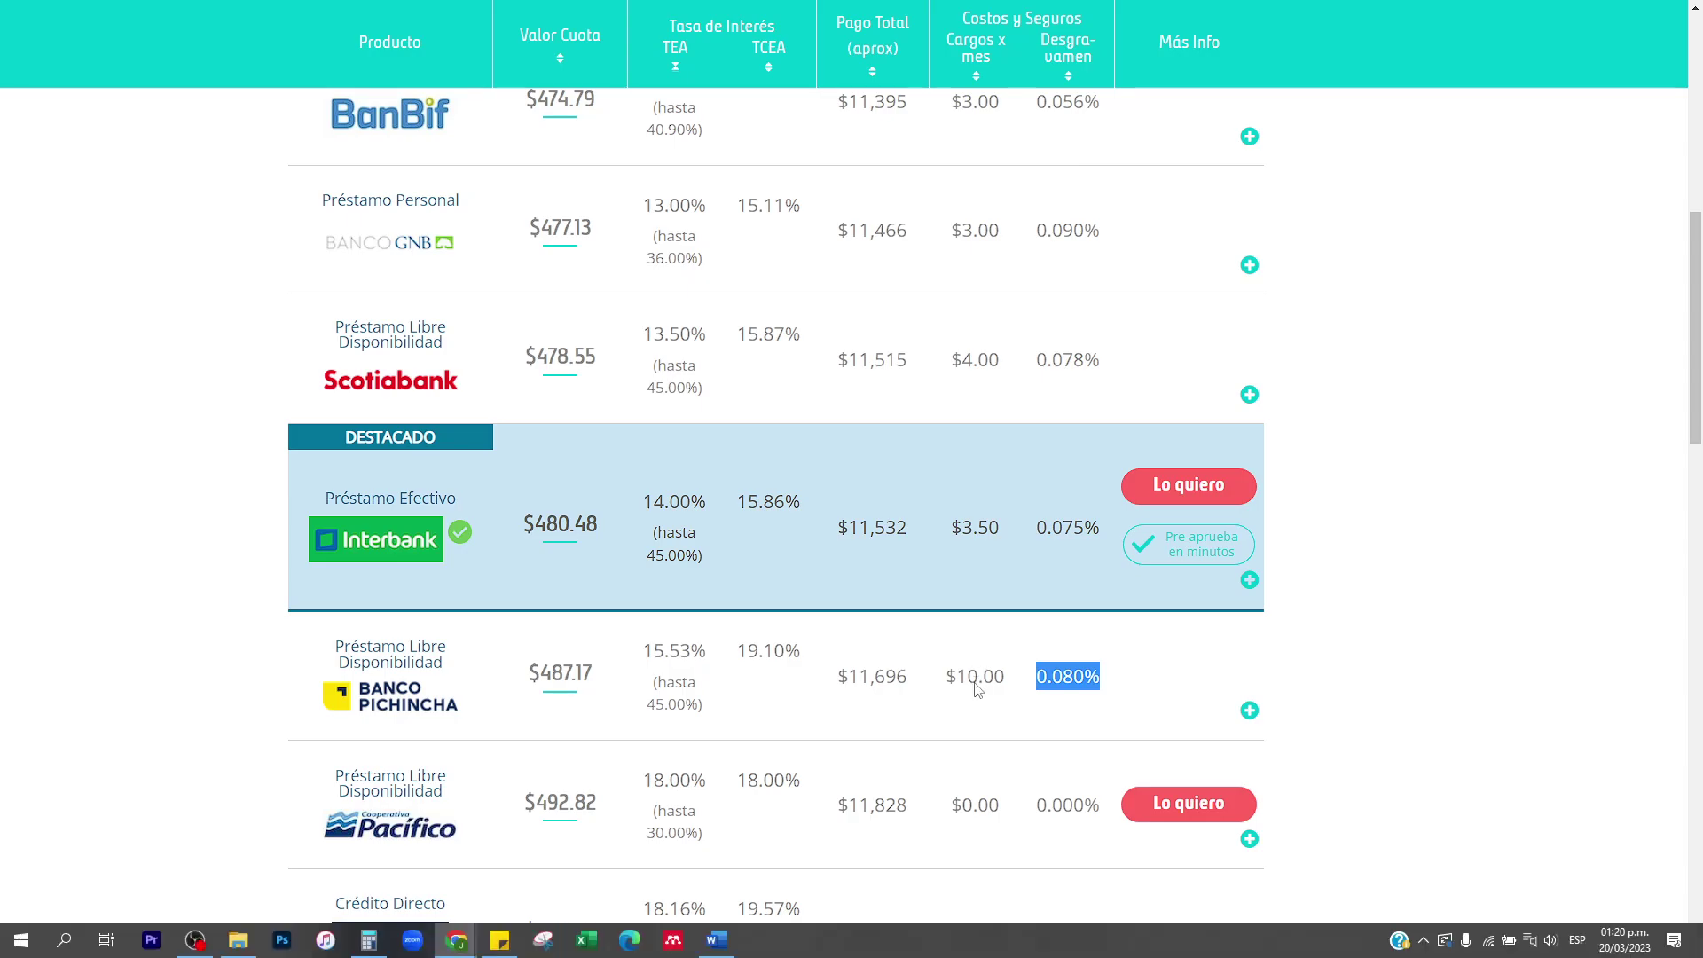
key(alt+Tab)
text(0)
key(Return)
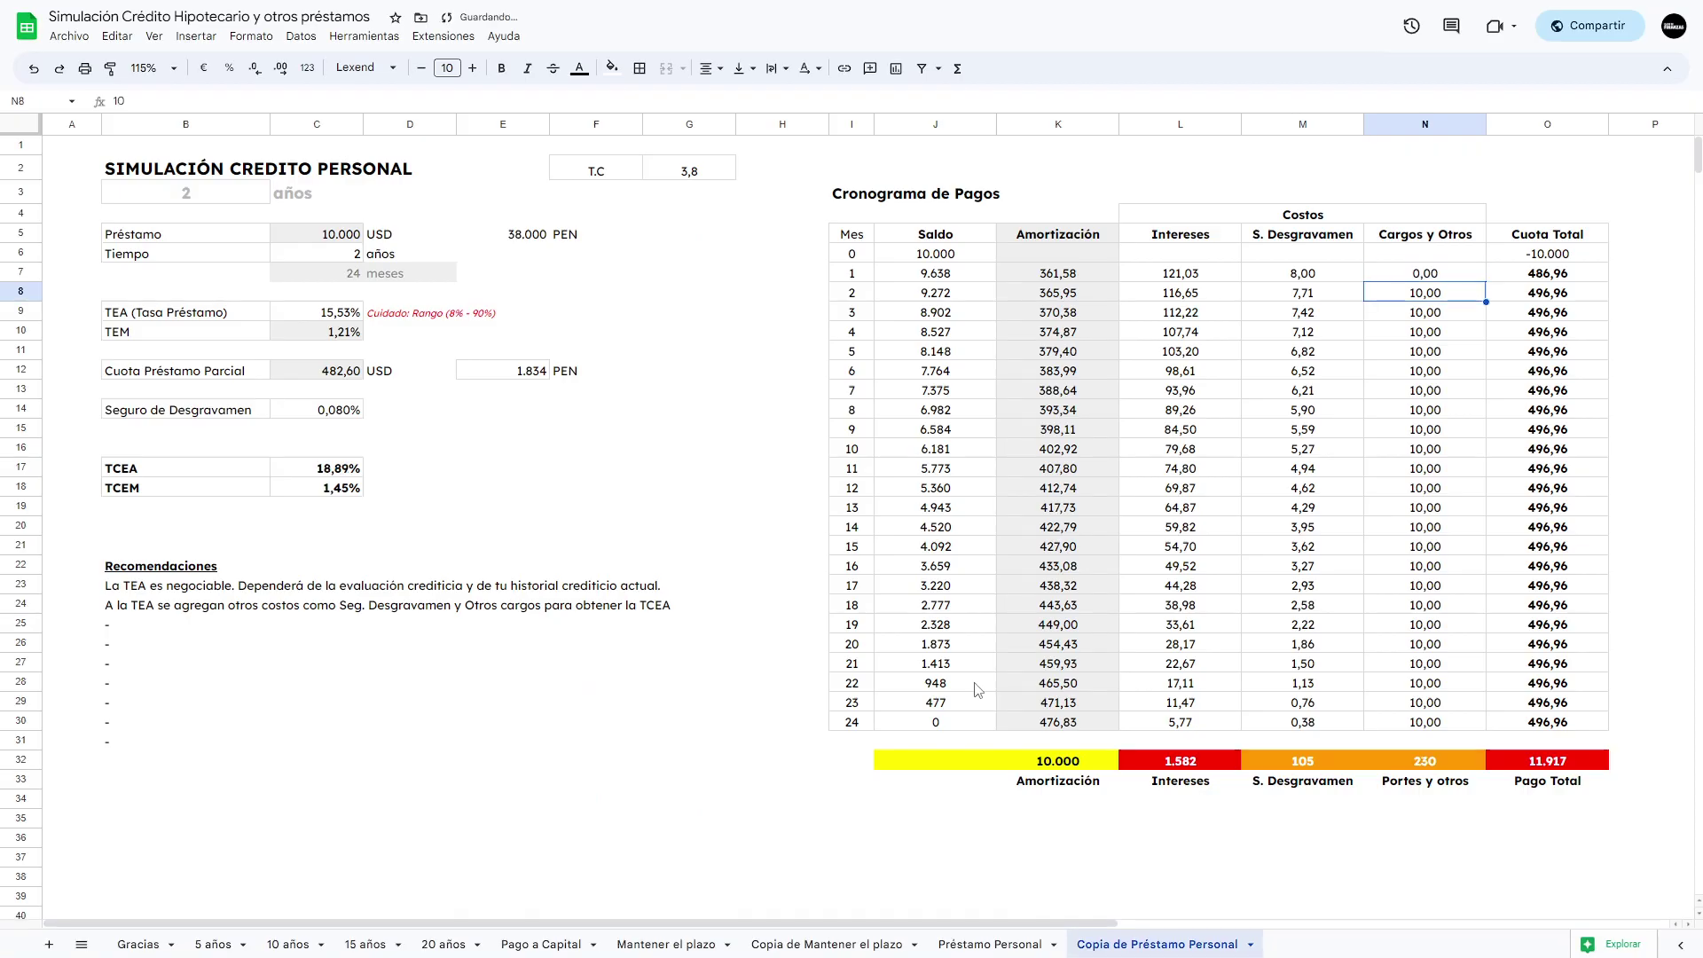
key(Up)
key(ctrl+c)
key(ctrl+shift+Down)
key(ctrl+v)
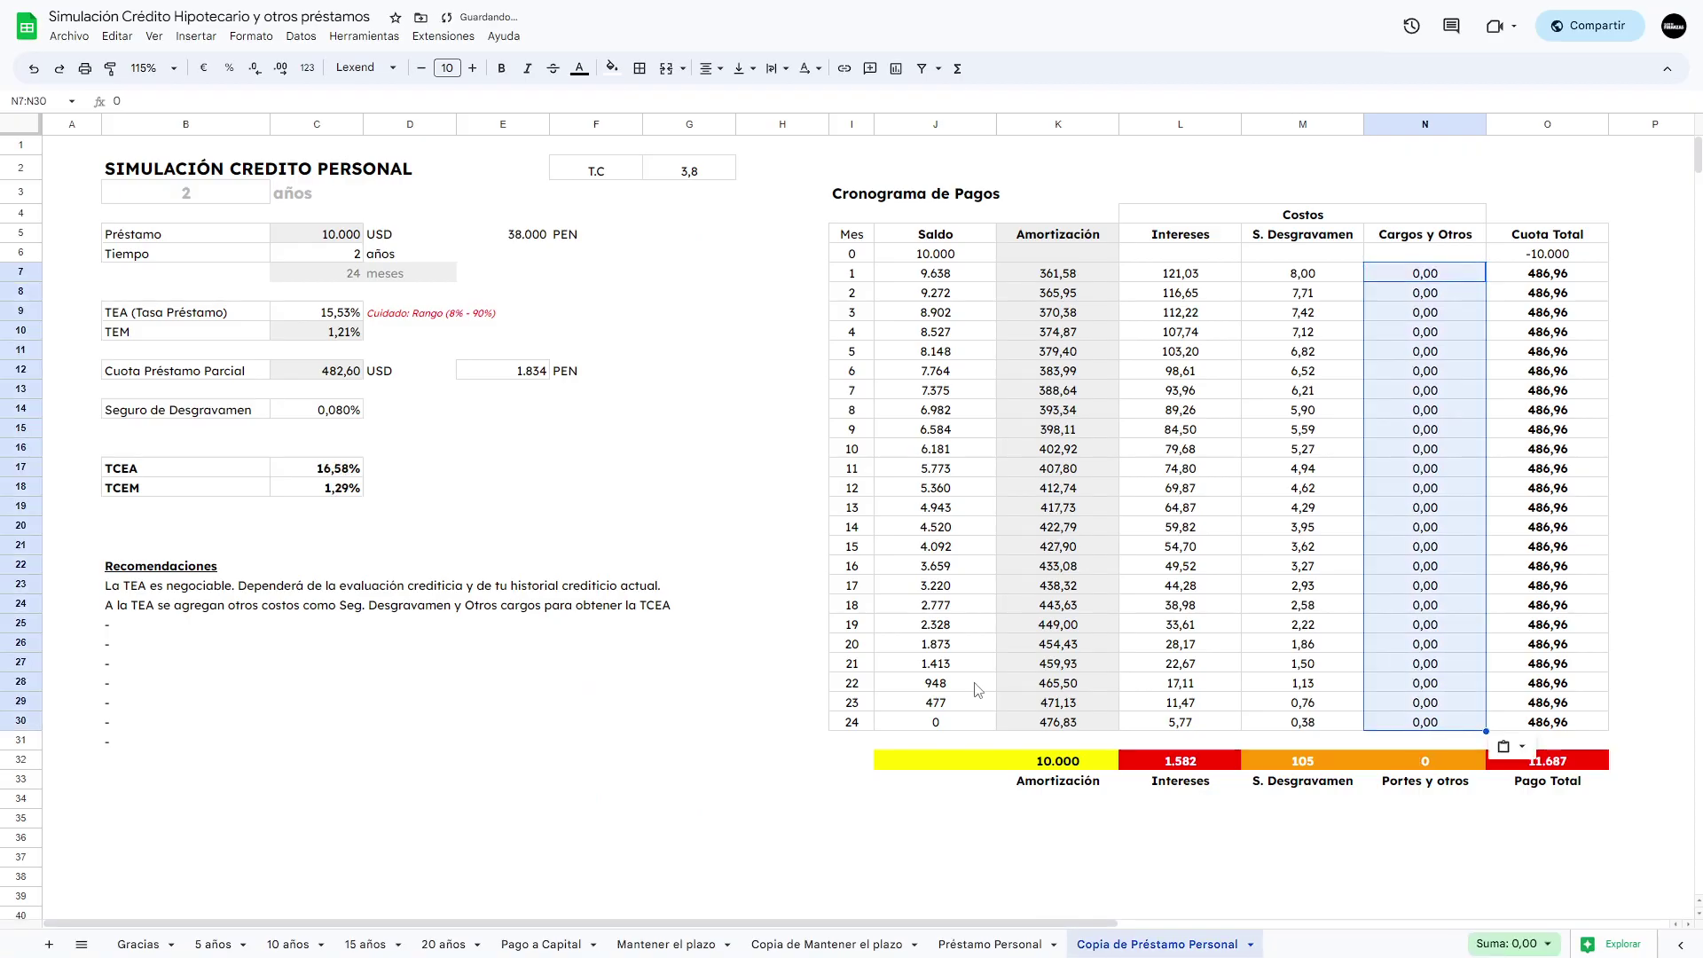
Compare the simulated Cuota Total without charges against Banco Pichincha's Valor Cuota on the loan comparison page.
key(Right)
key(Left)
key(Down)
key(Right)
key(Left)
key(Up)
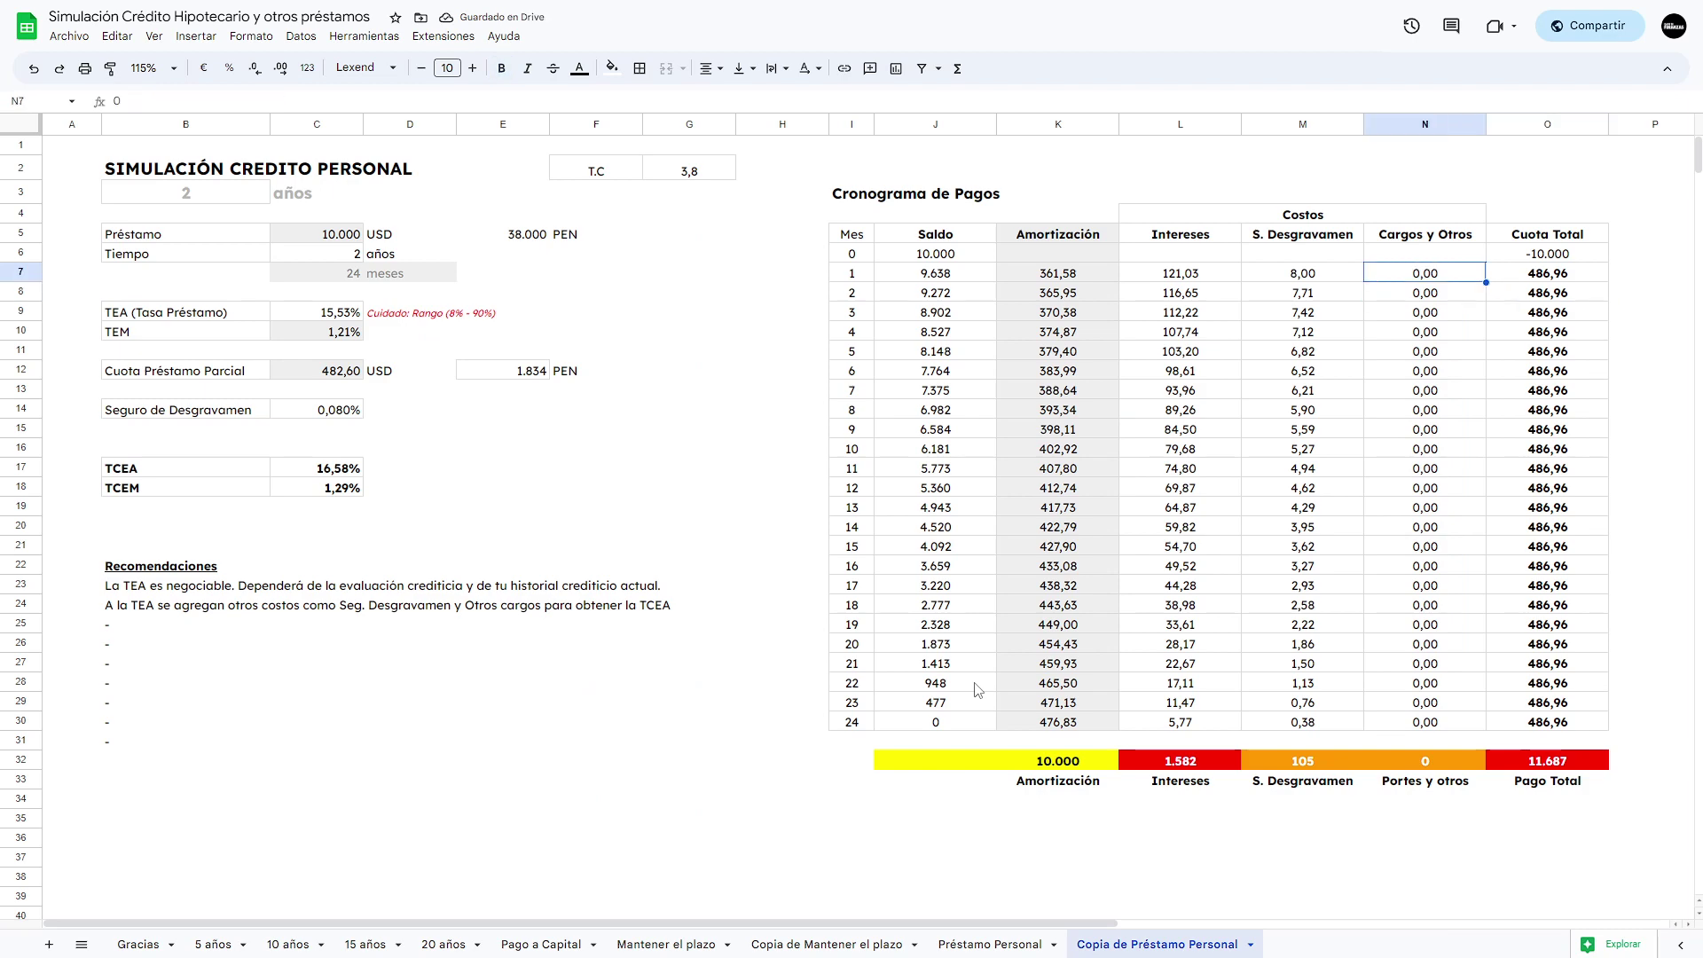
key(ctrl+shift+Down)
key(Right)
key(alt+Tab)
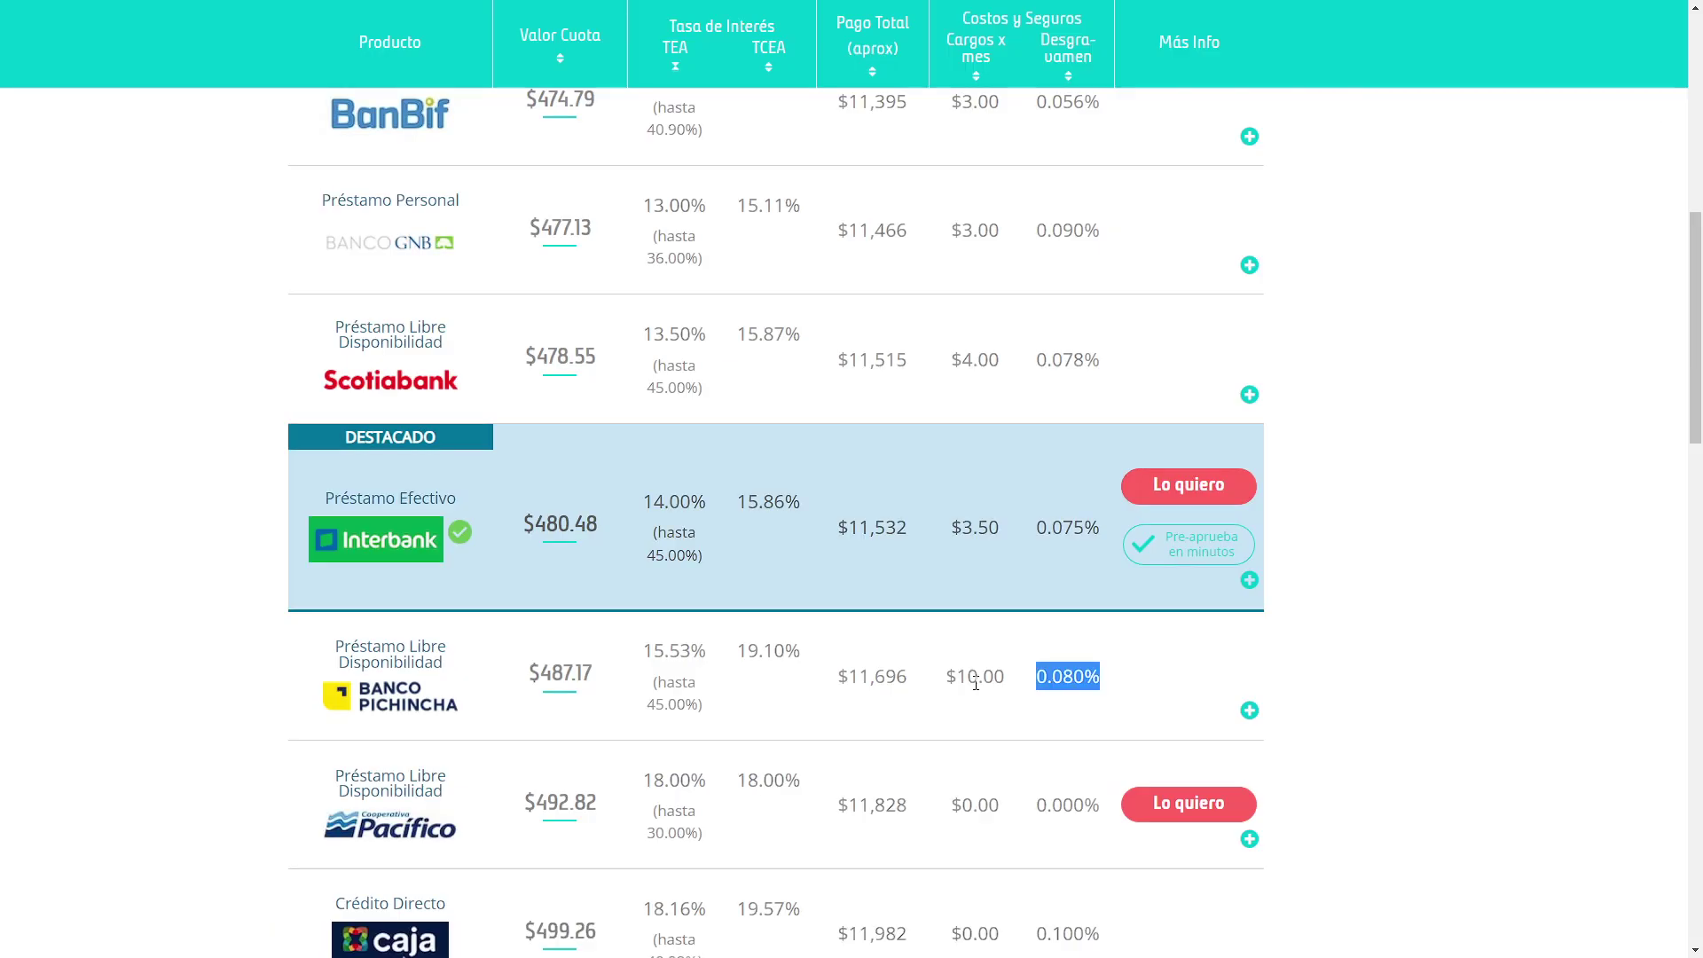
key(alt+Tab)
Examine the Cargos y Otros column for months 1 to 24 (N7:N30) alongside Cuota Total.
key(Left)
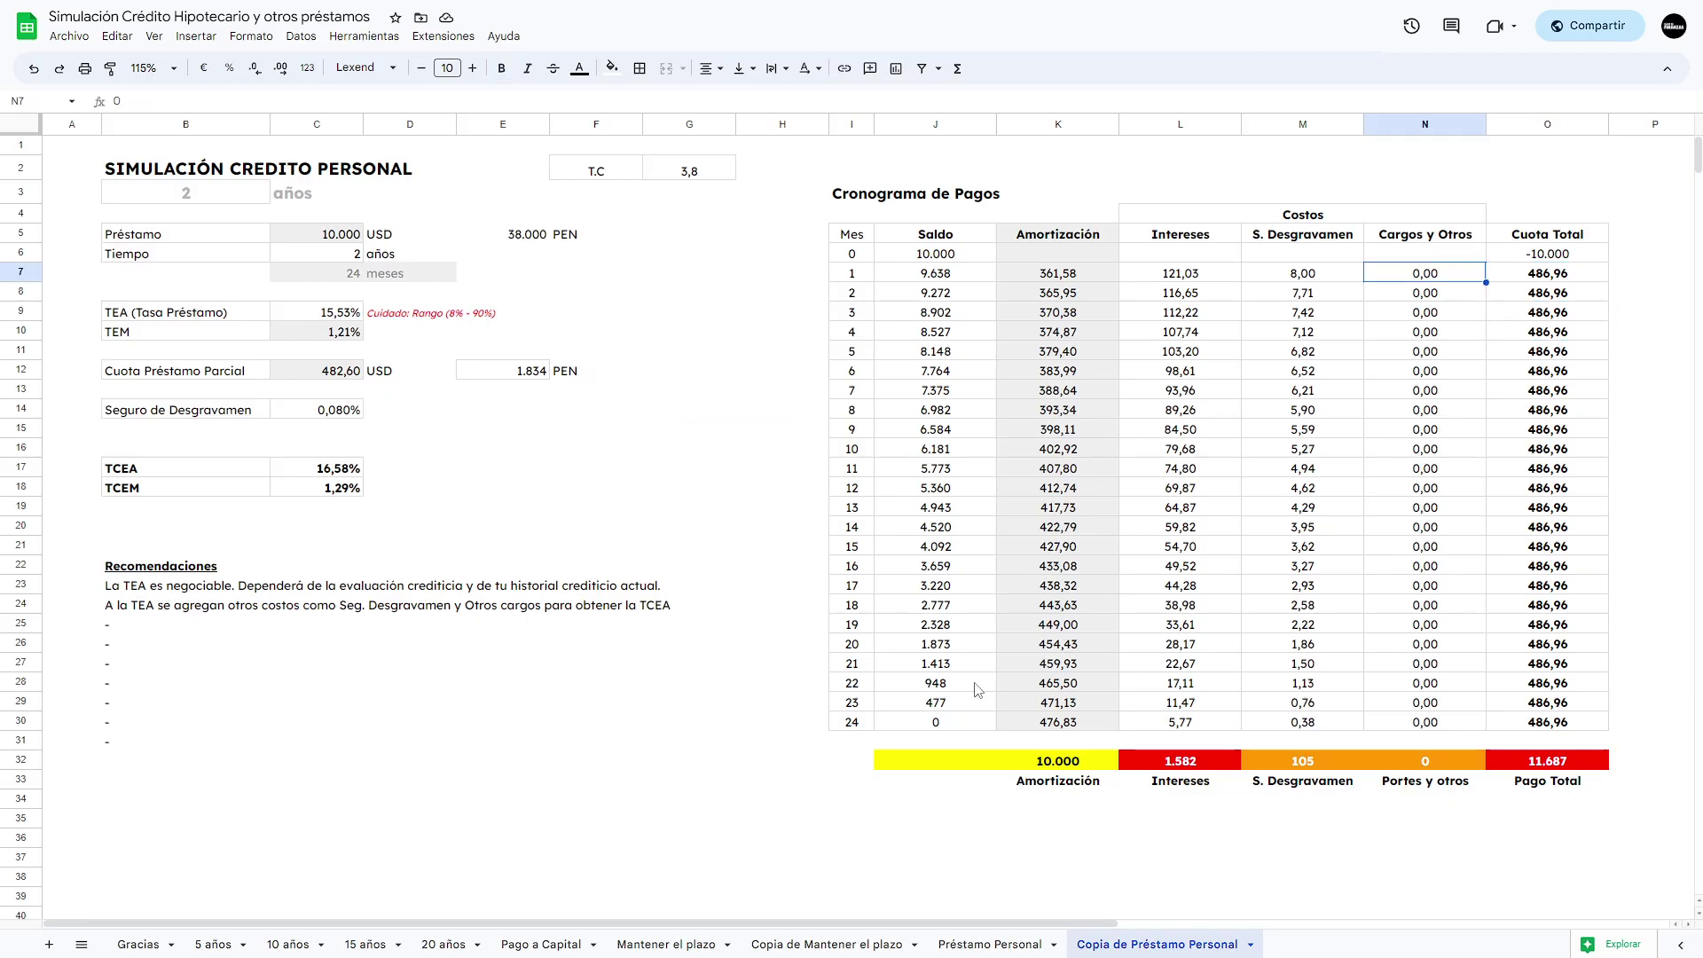
key(ctrl+shift+Down)
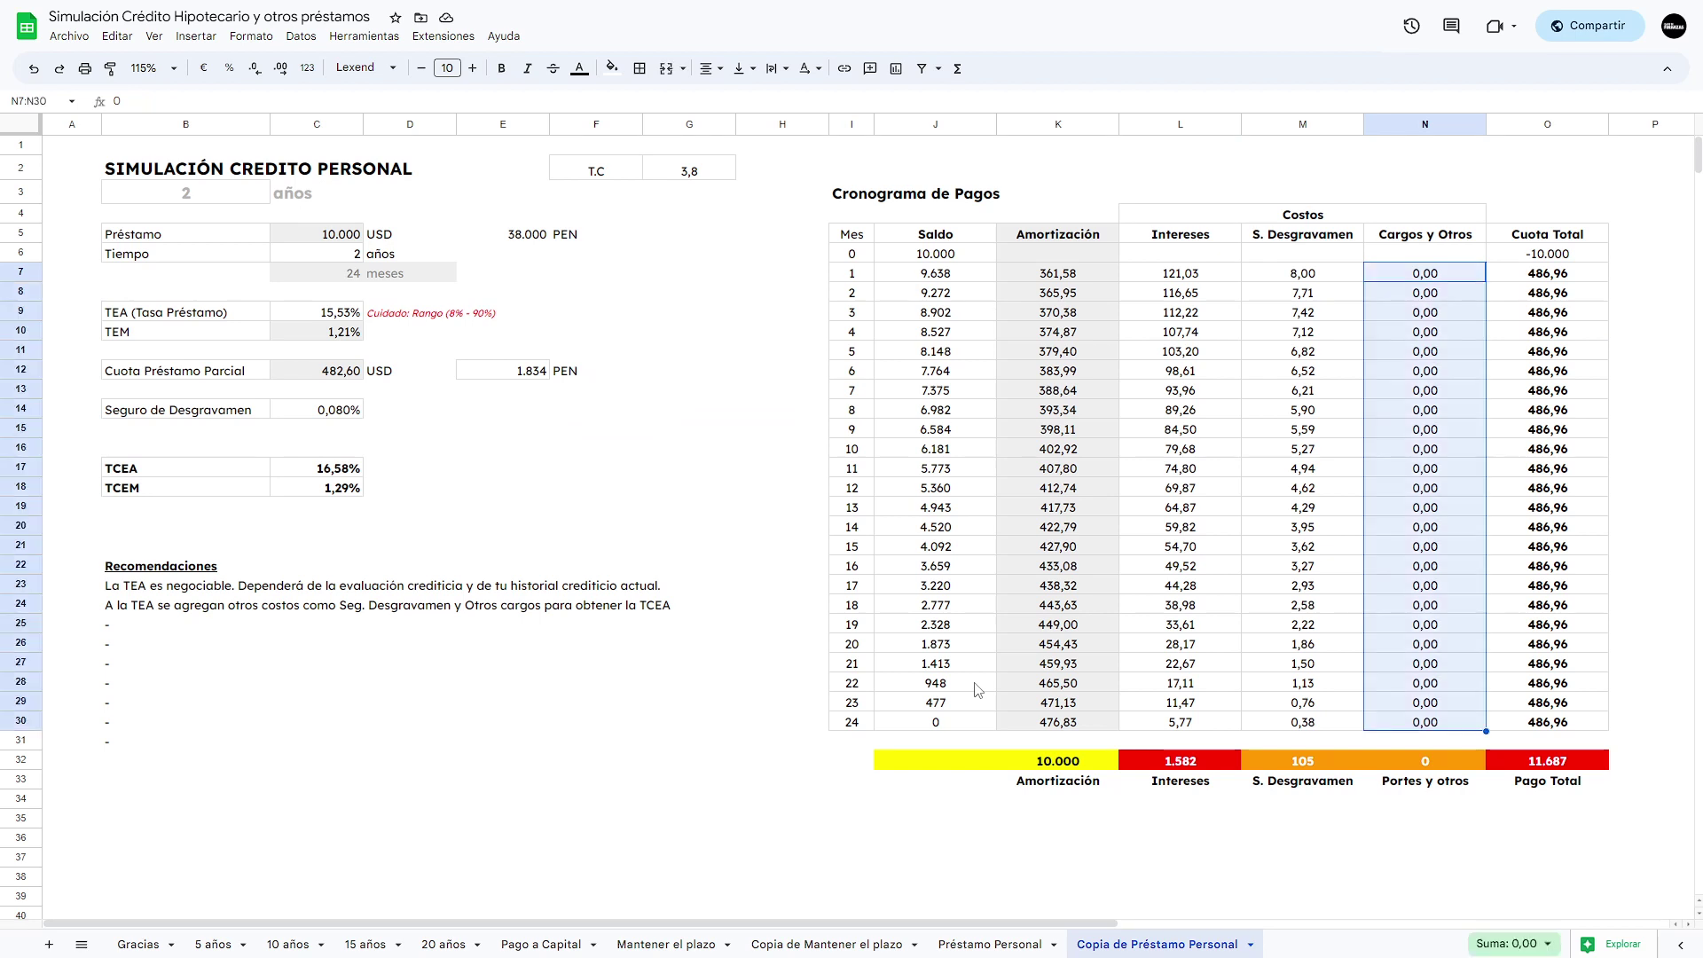
key(ctrl+shift+Up)
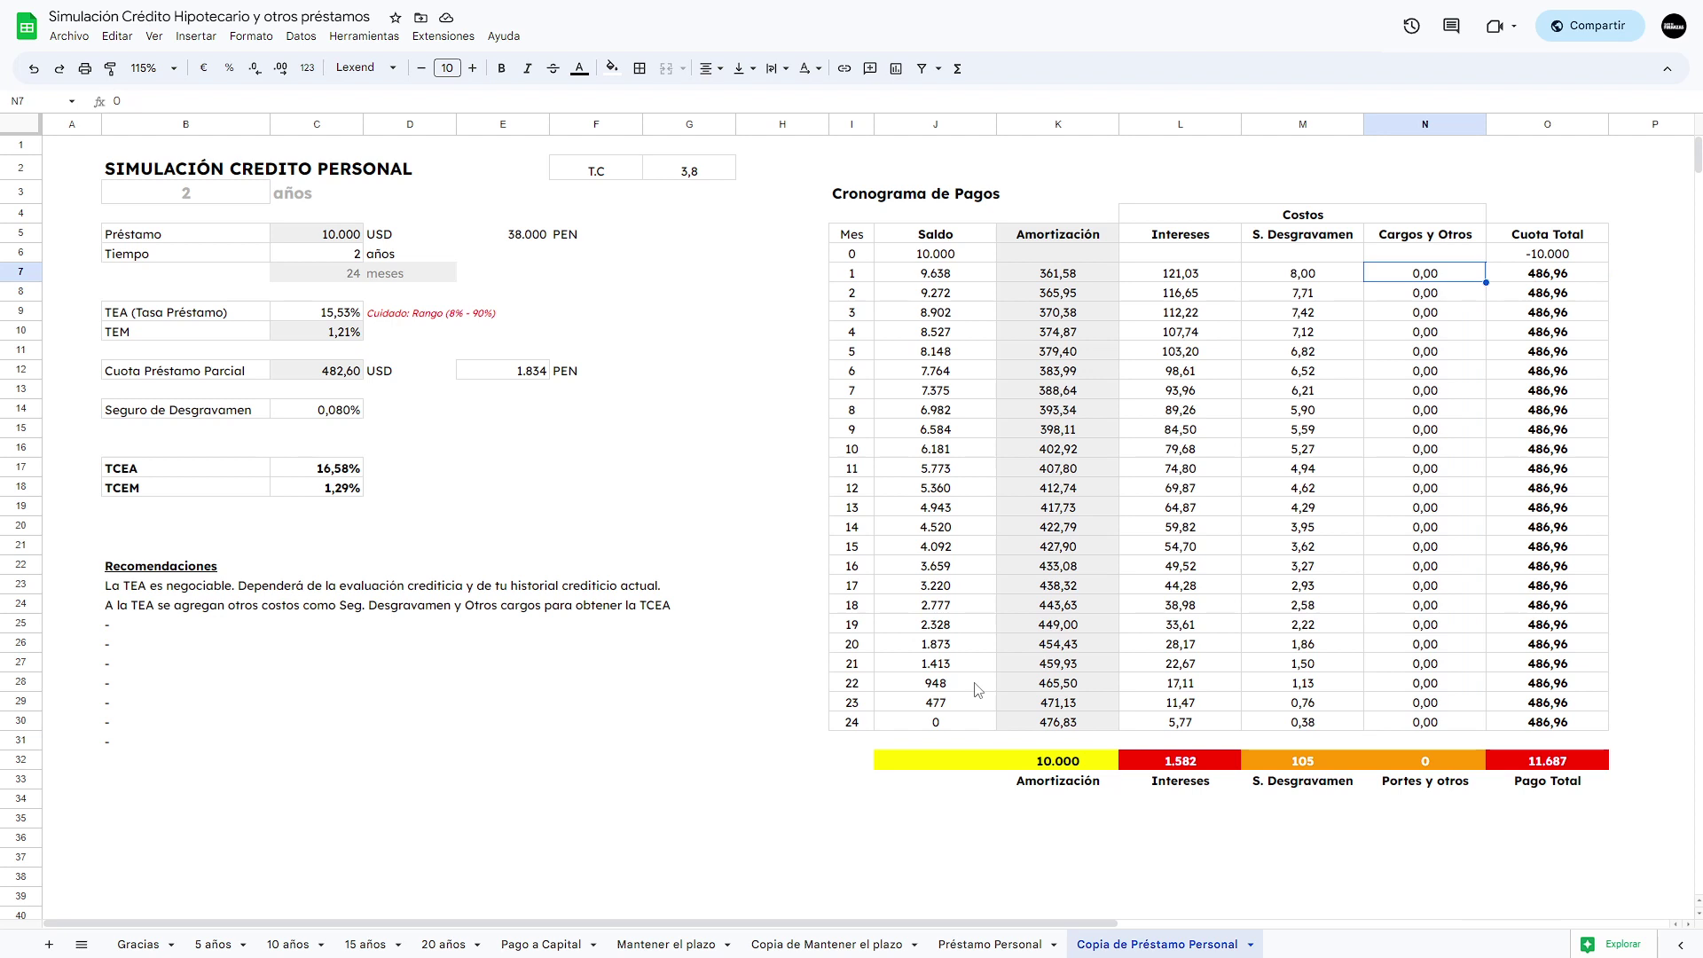
key(Right)
key(Left)
key(Down)
key(Up)
key(Right)
key(Left)
key(ctrl+shift+Down)
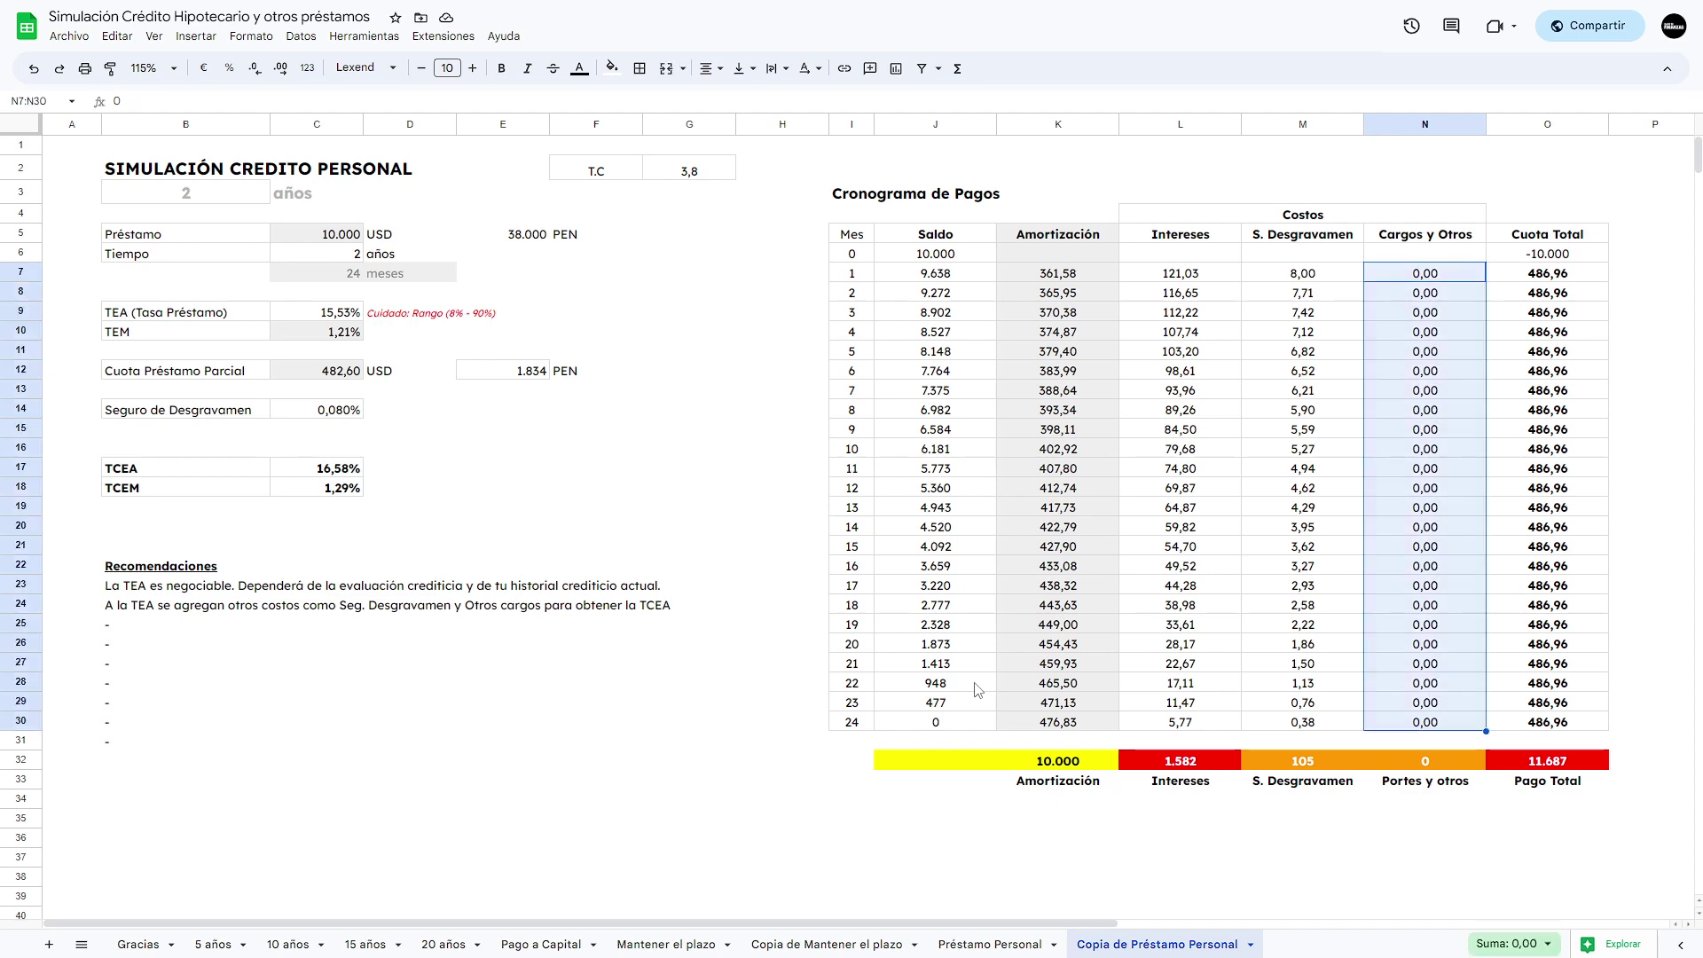
key(Right)
key(Left)
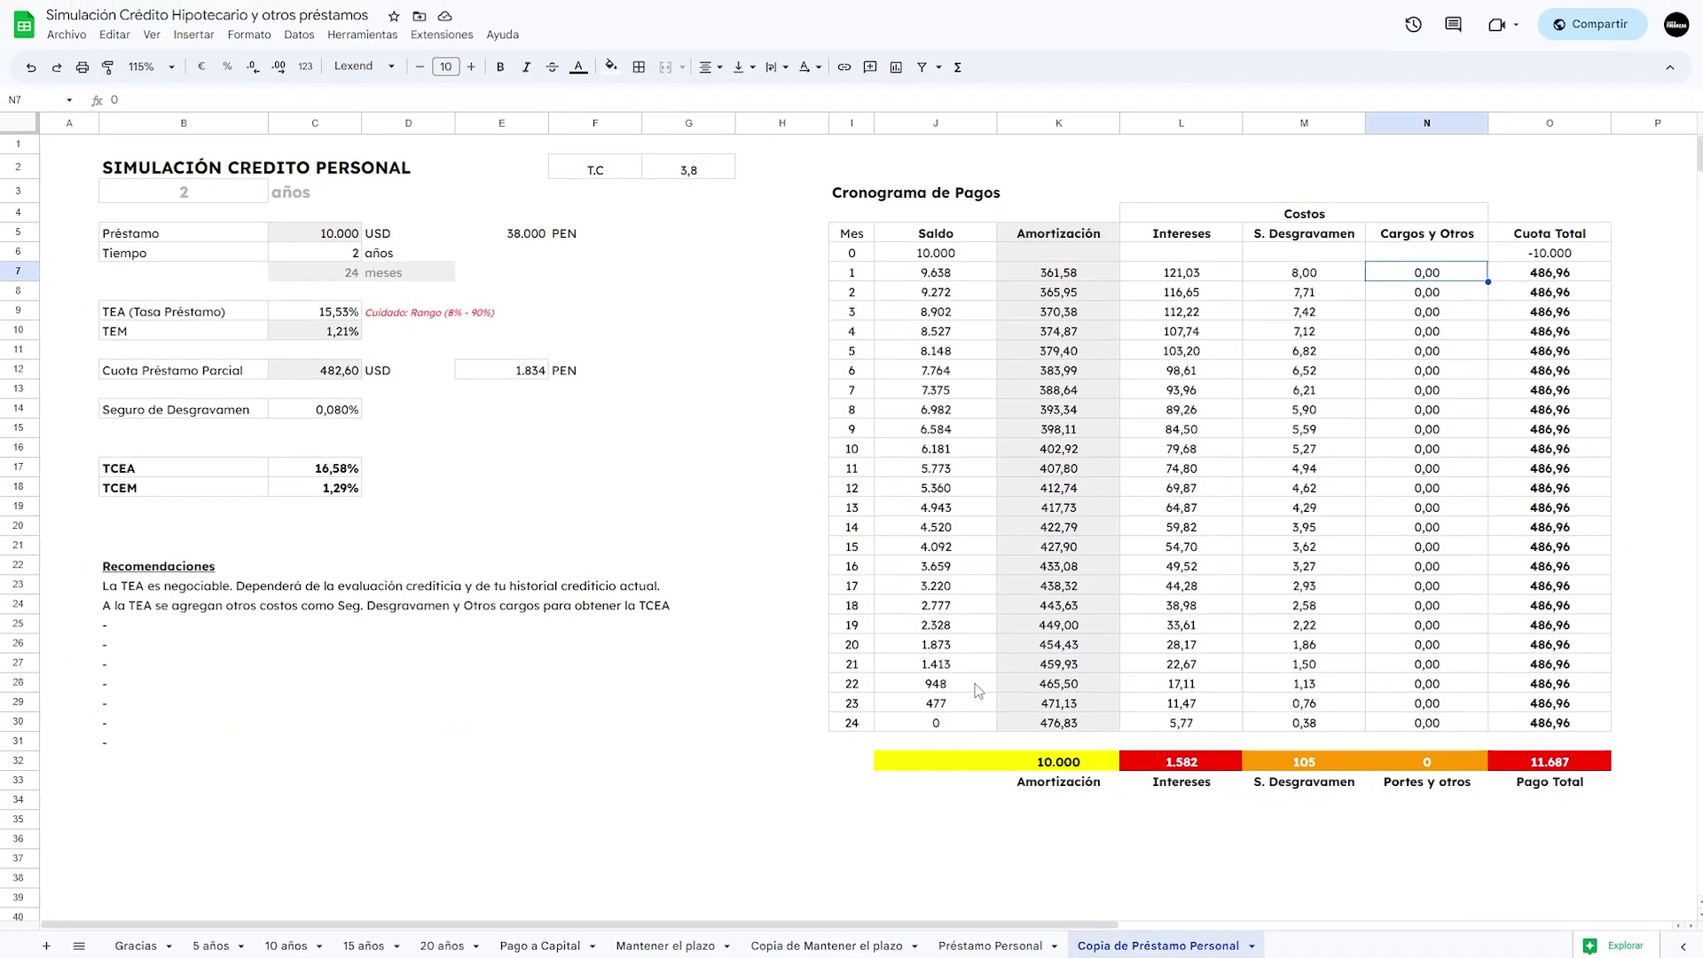
Return to the loan parameters and examine the TEA value and its range note (C9:D9).
key(Left)
key(Left)
key(Left)
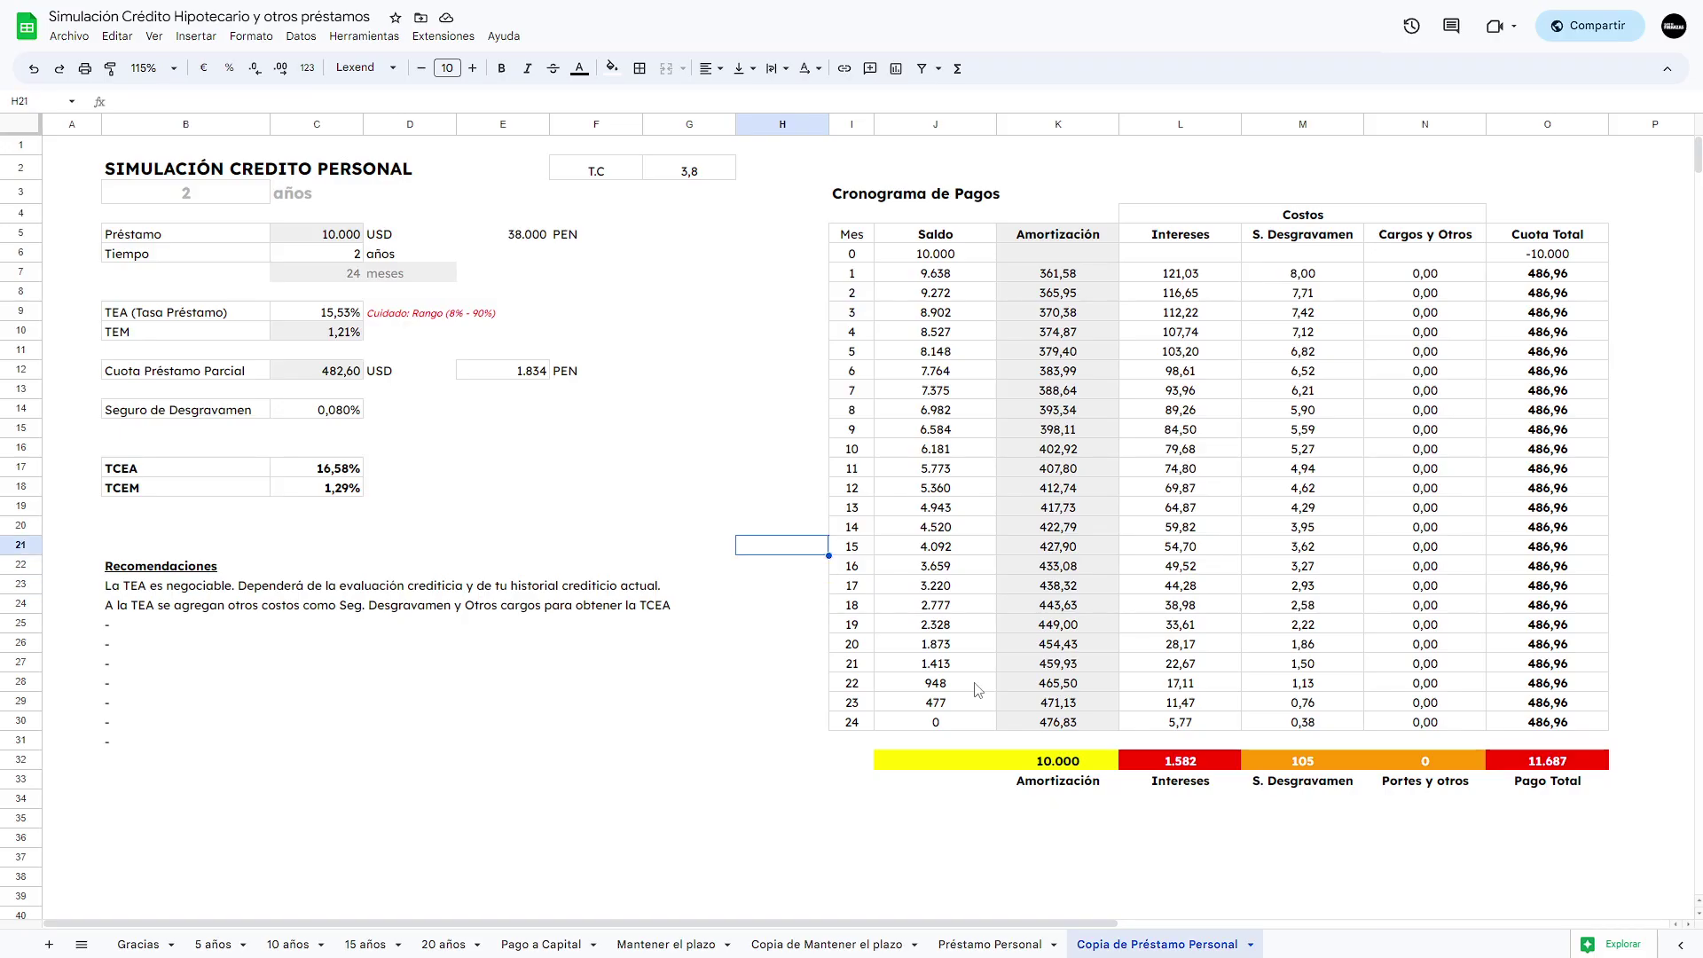
key(Up)
key(Up)
key(Up)
key(Up)
key(Up)
key(Up)
key(Left)
key(Left)
key(Left)
key(Left)
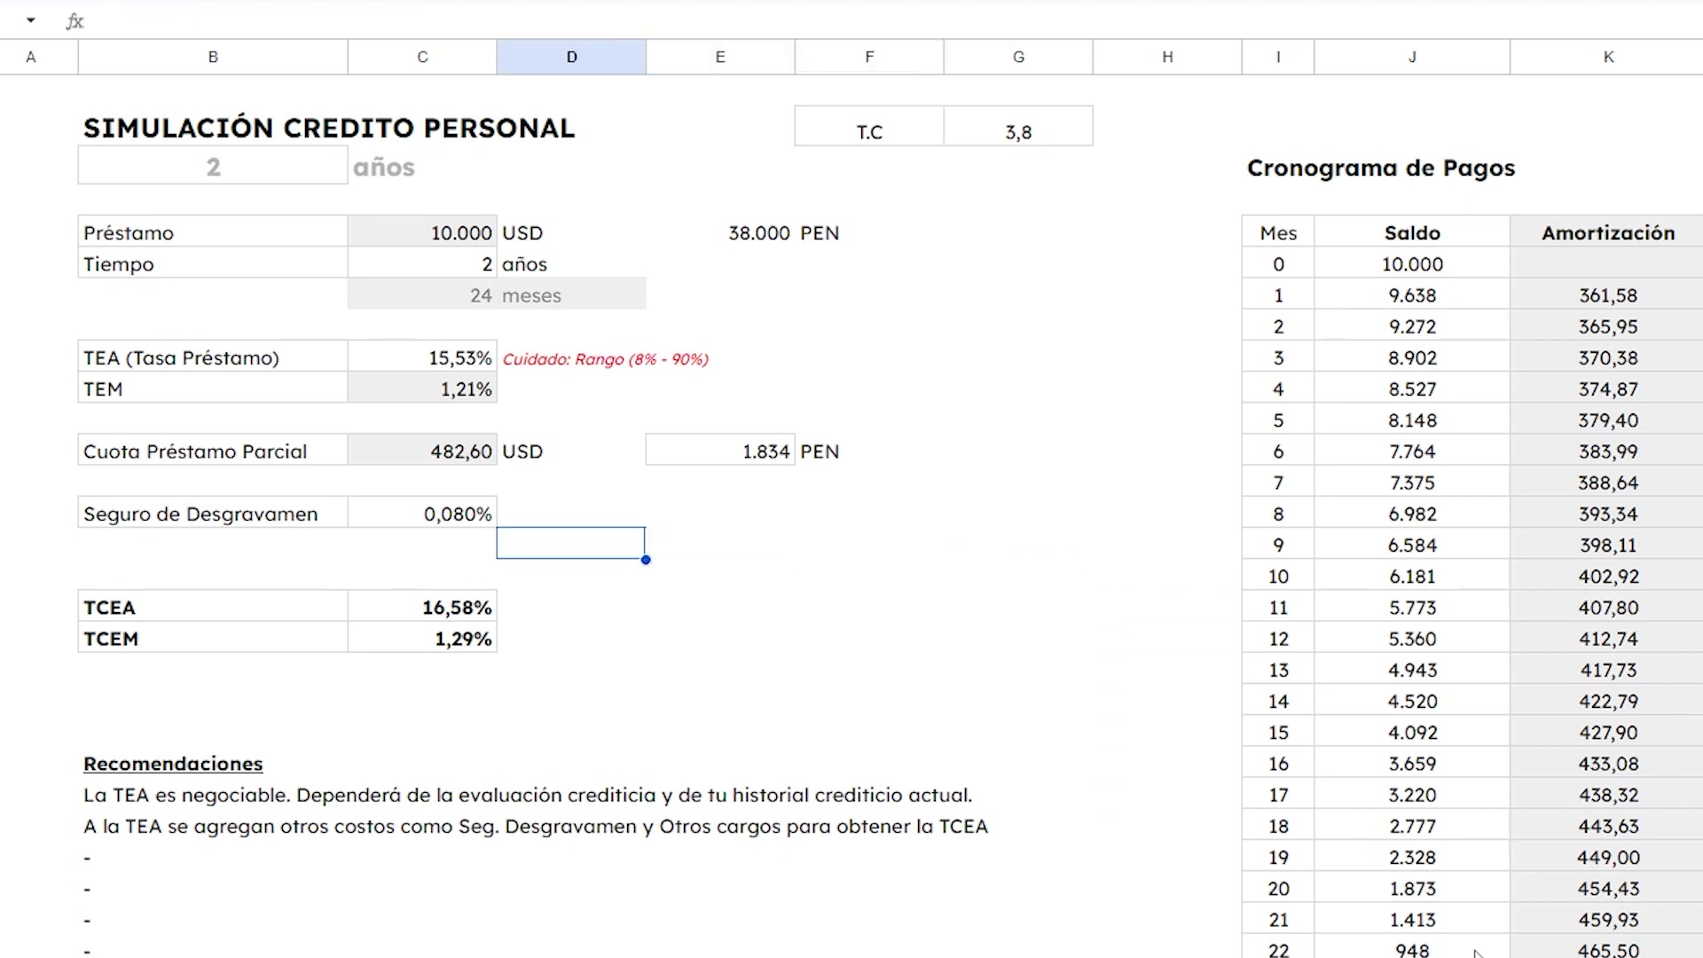
key(Up)
key(Up)
key(Up)
key(Up)
key(Up)
key(Up)
key(Left)
key(Right)
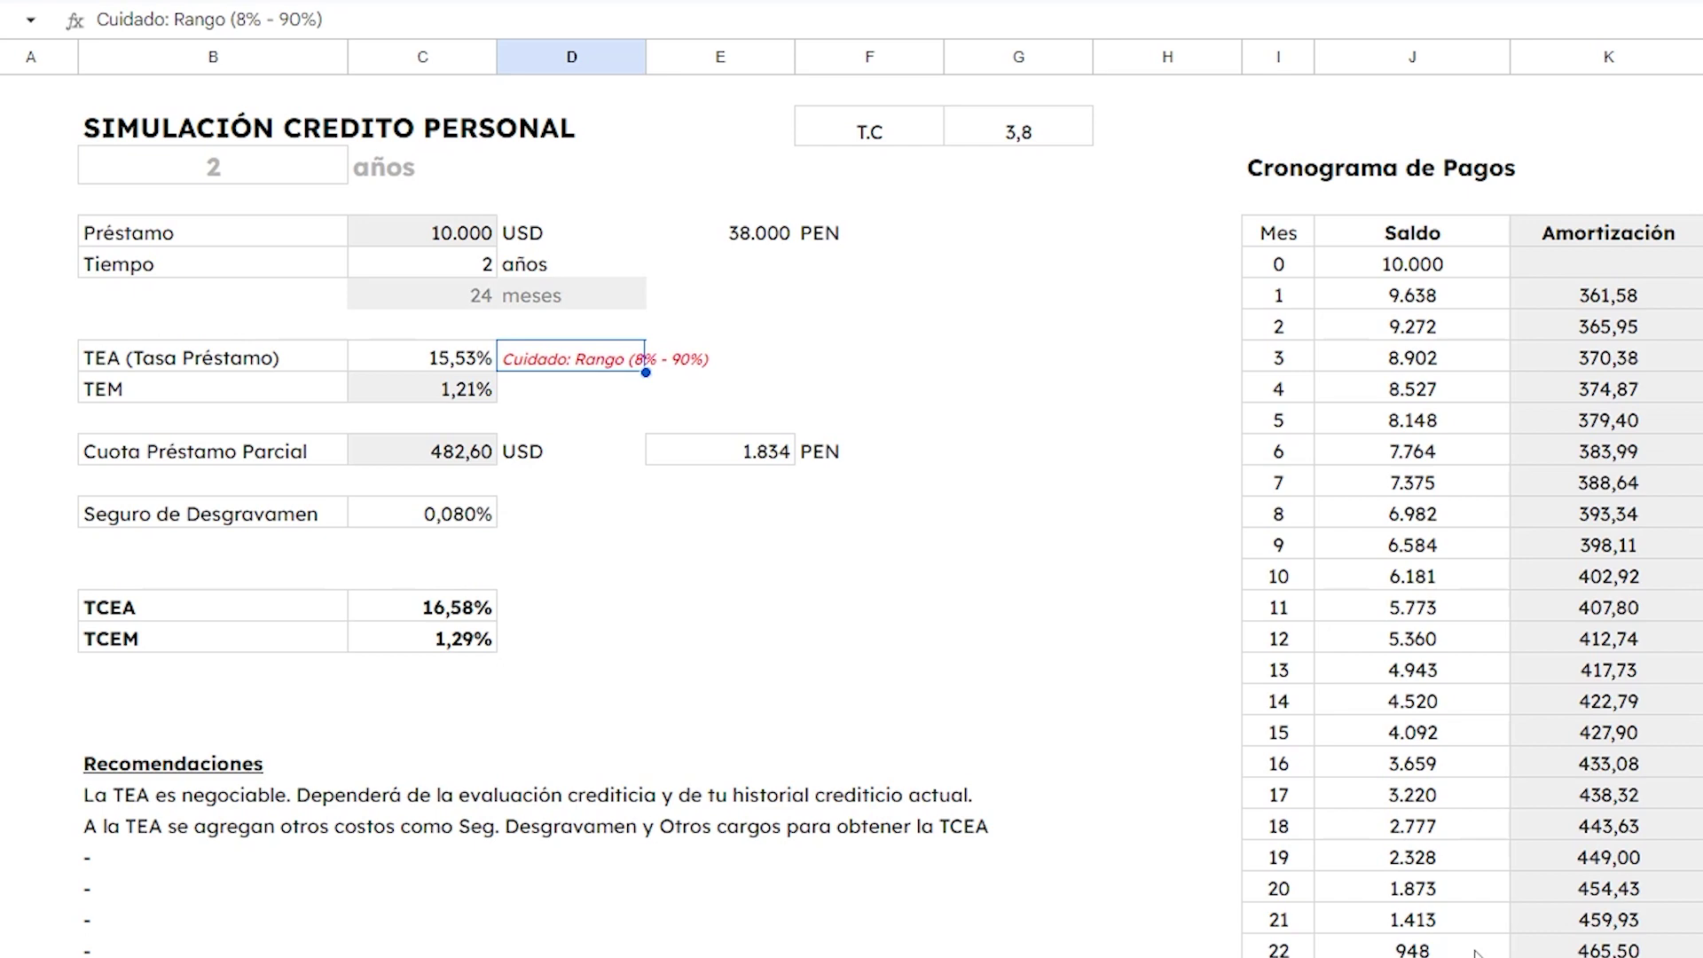
Study the whole TEA row from its label through the rate to the caution note (B9:D9).
key(Right)
key(Left)
key(Left)
key(Left)
key(Right)
key(Right)
key(Right)
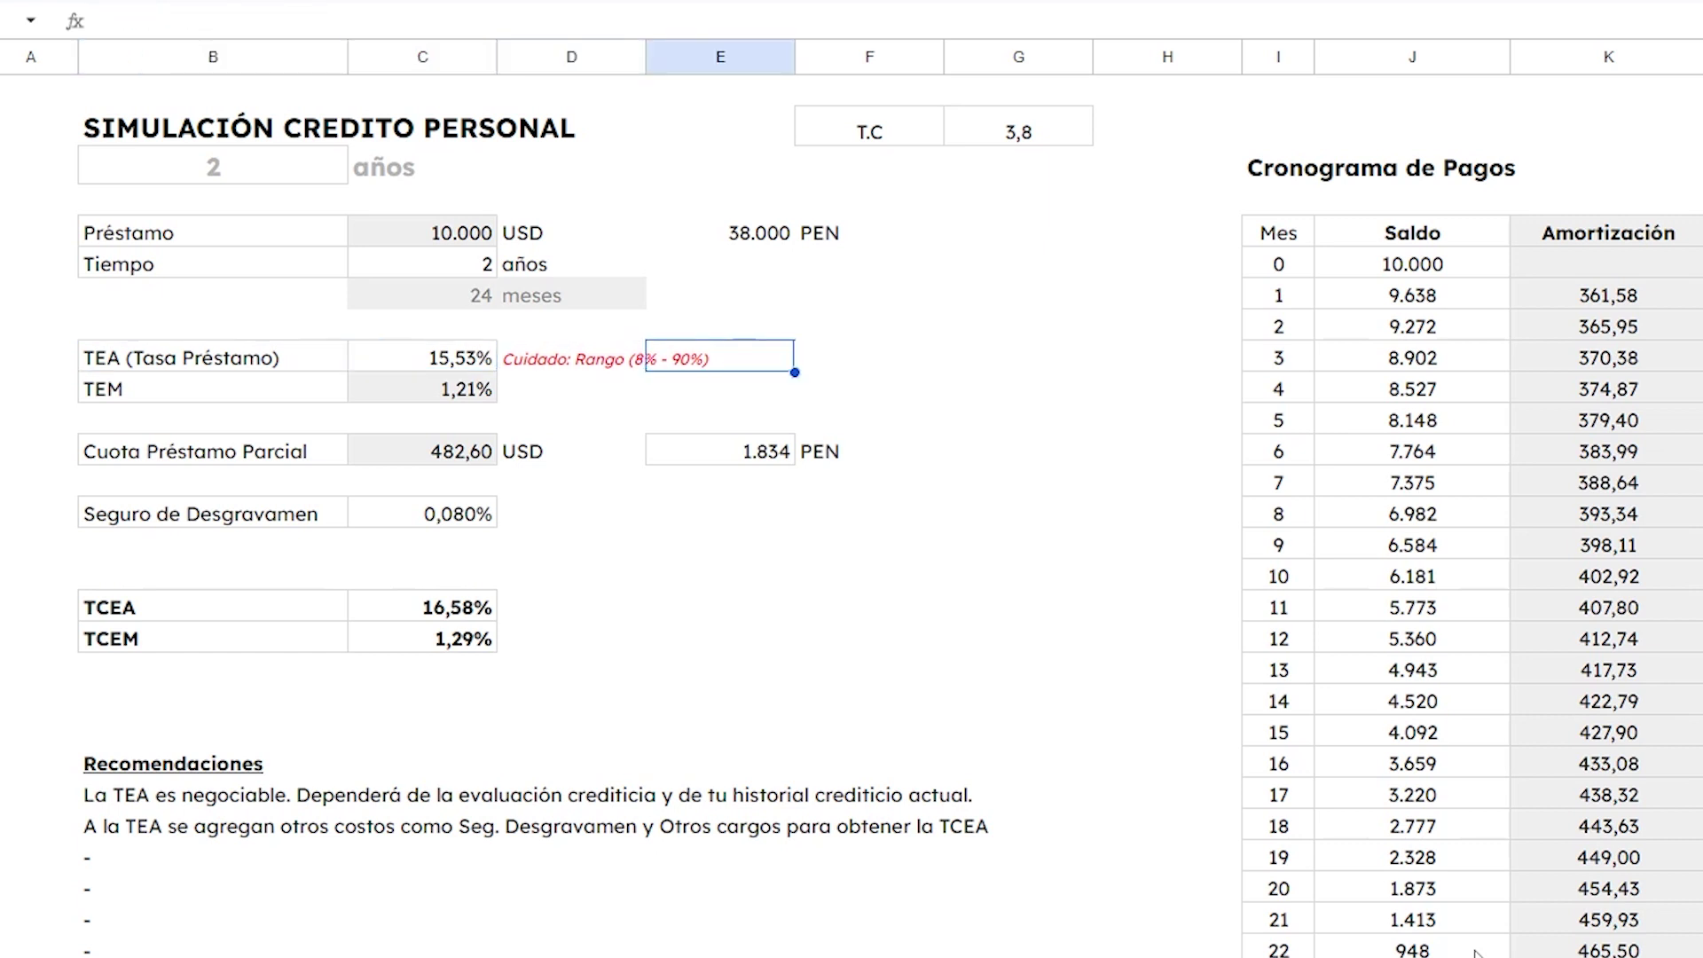
key(Left)
key(Left)
key(Left)
key(shift+Right)
key(shift+Right)
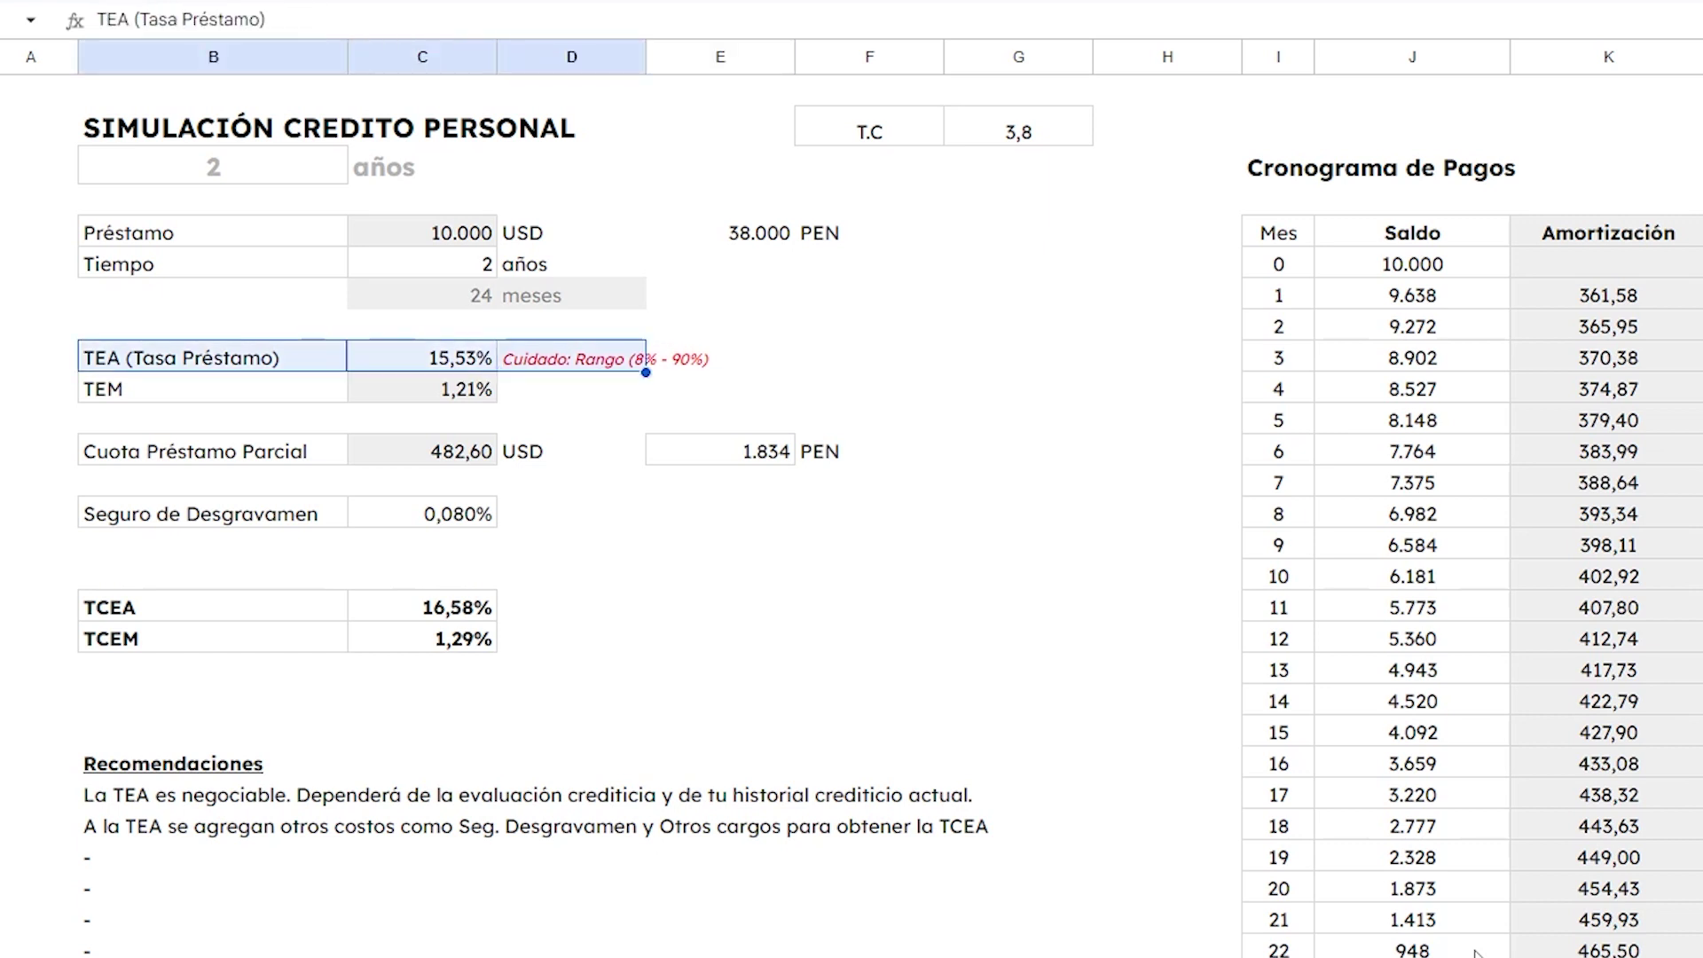
key(shift+Right)
key(shift+Left)
key(shift+Left)
key(shift+Left)
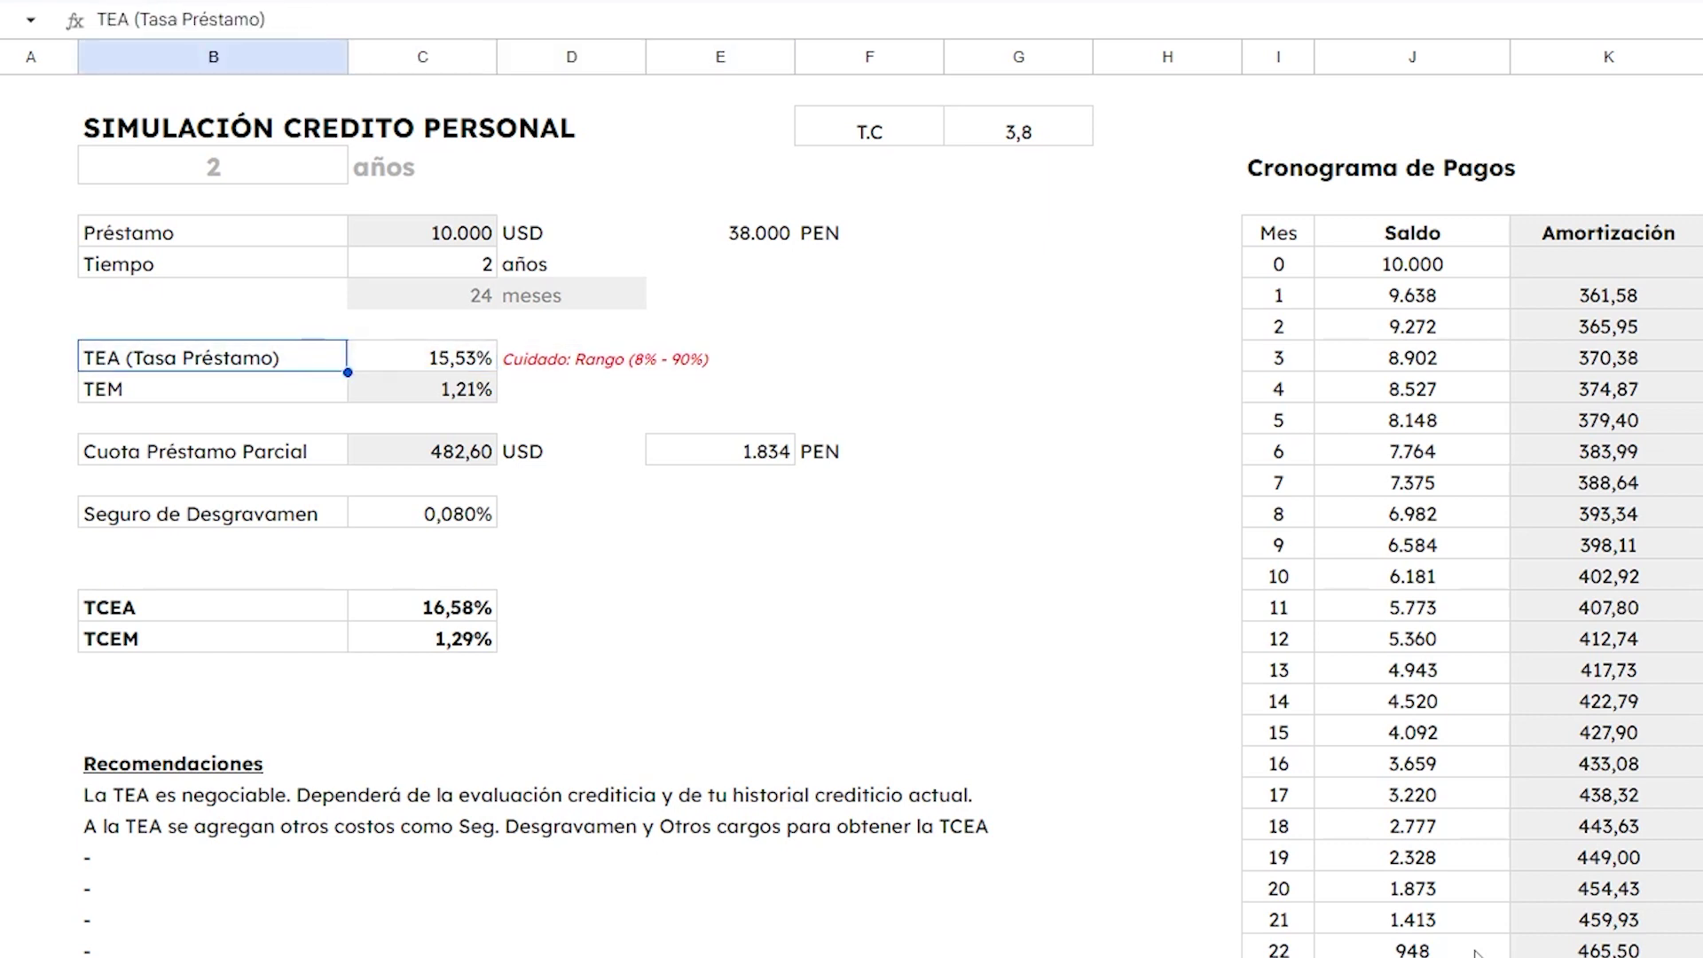
key(Right)
key(Right)
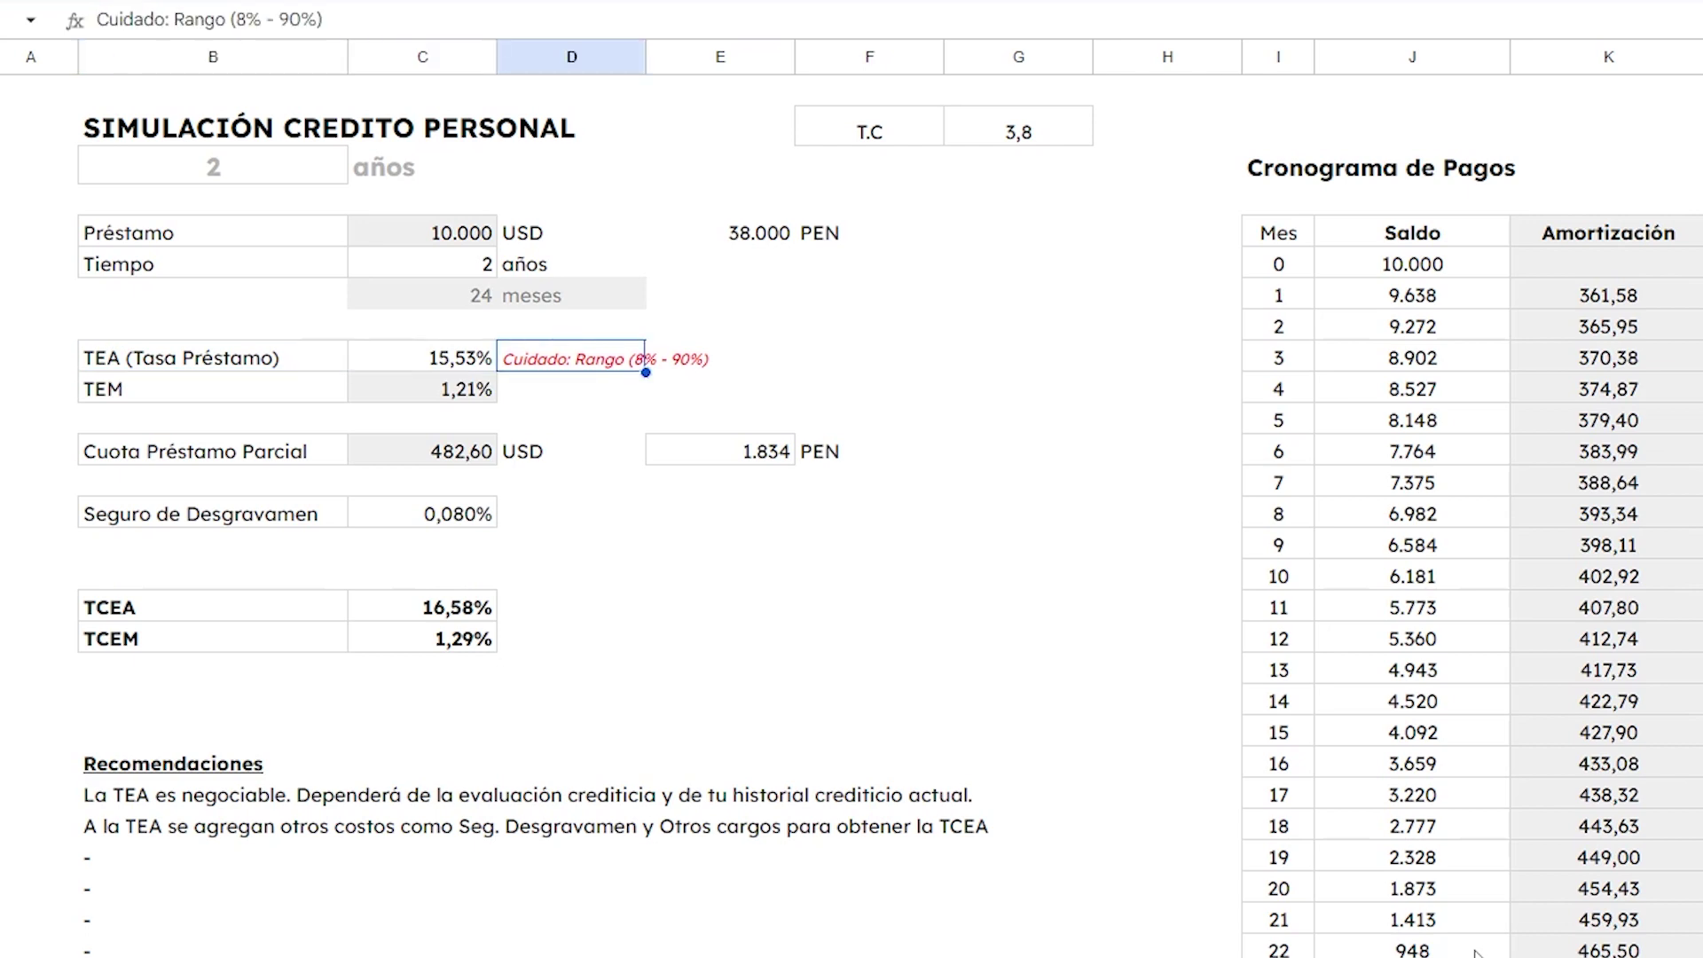
key(Left)
key(Left)
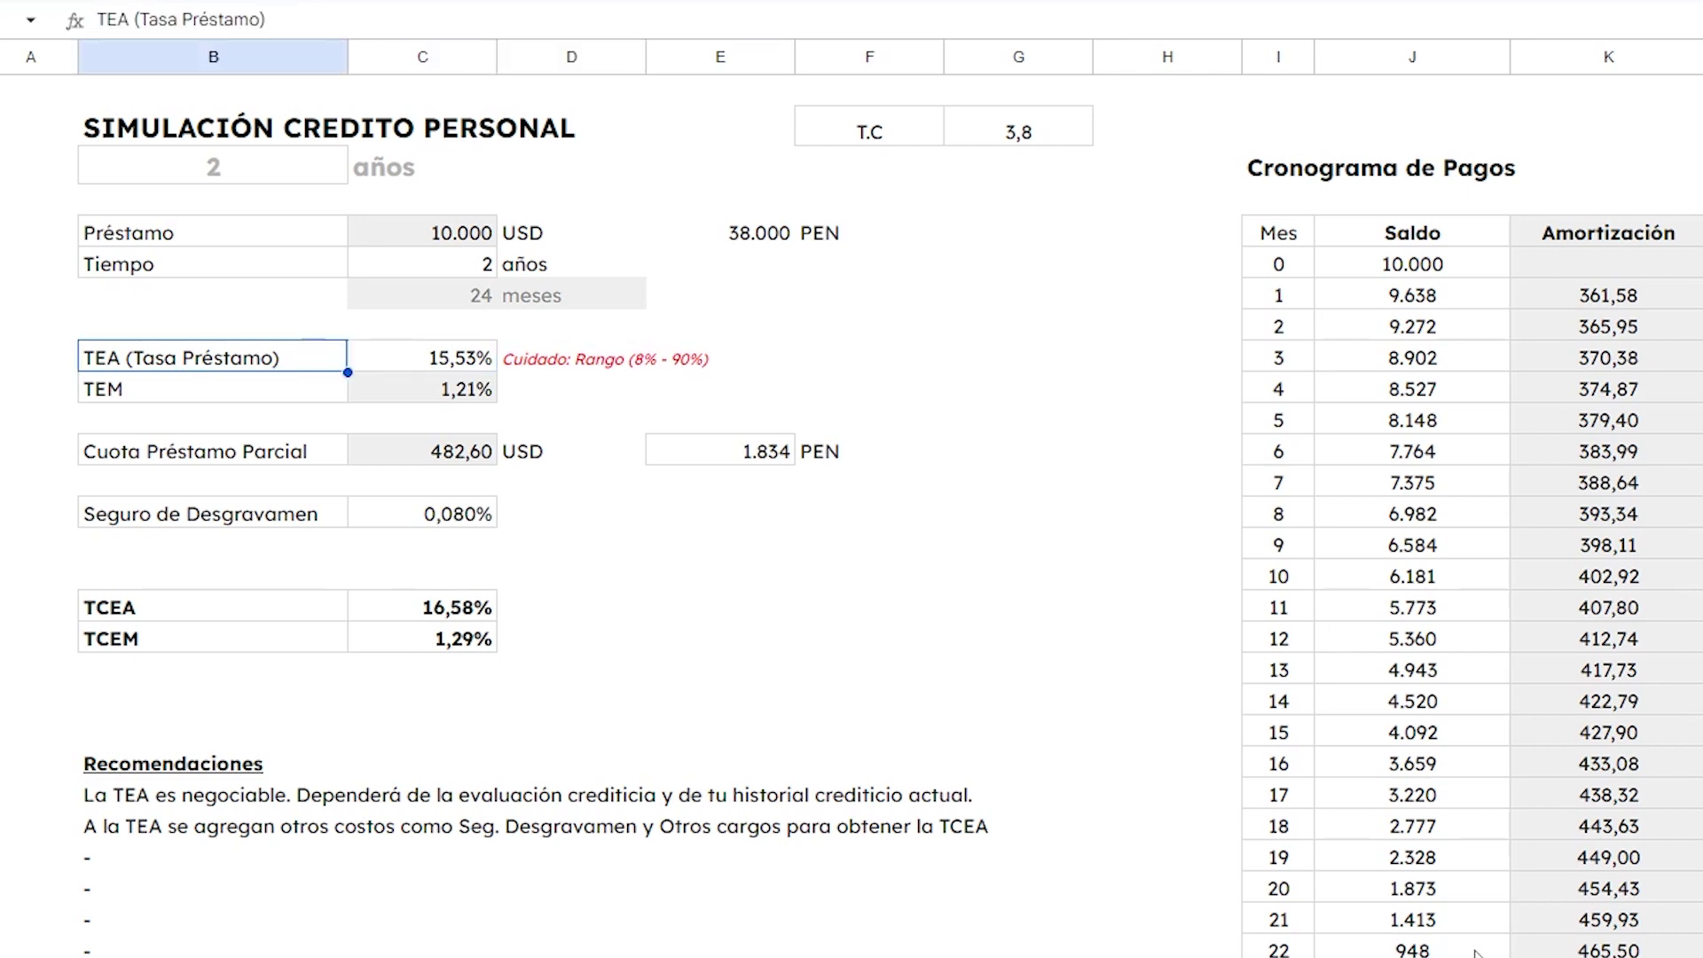
key(shift+Right)
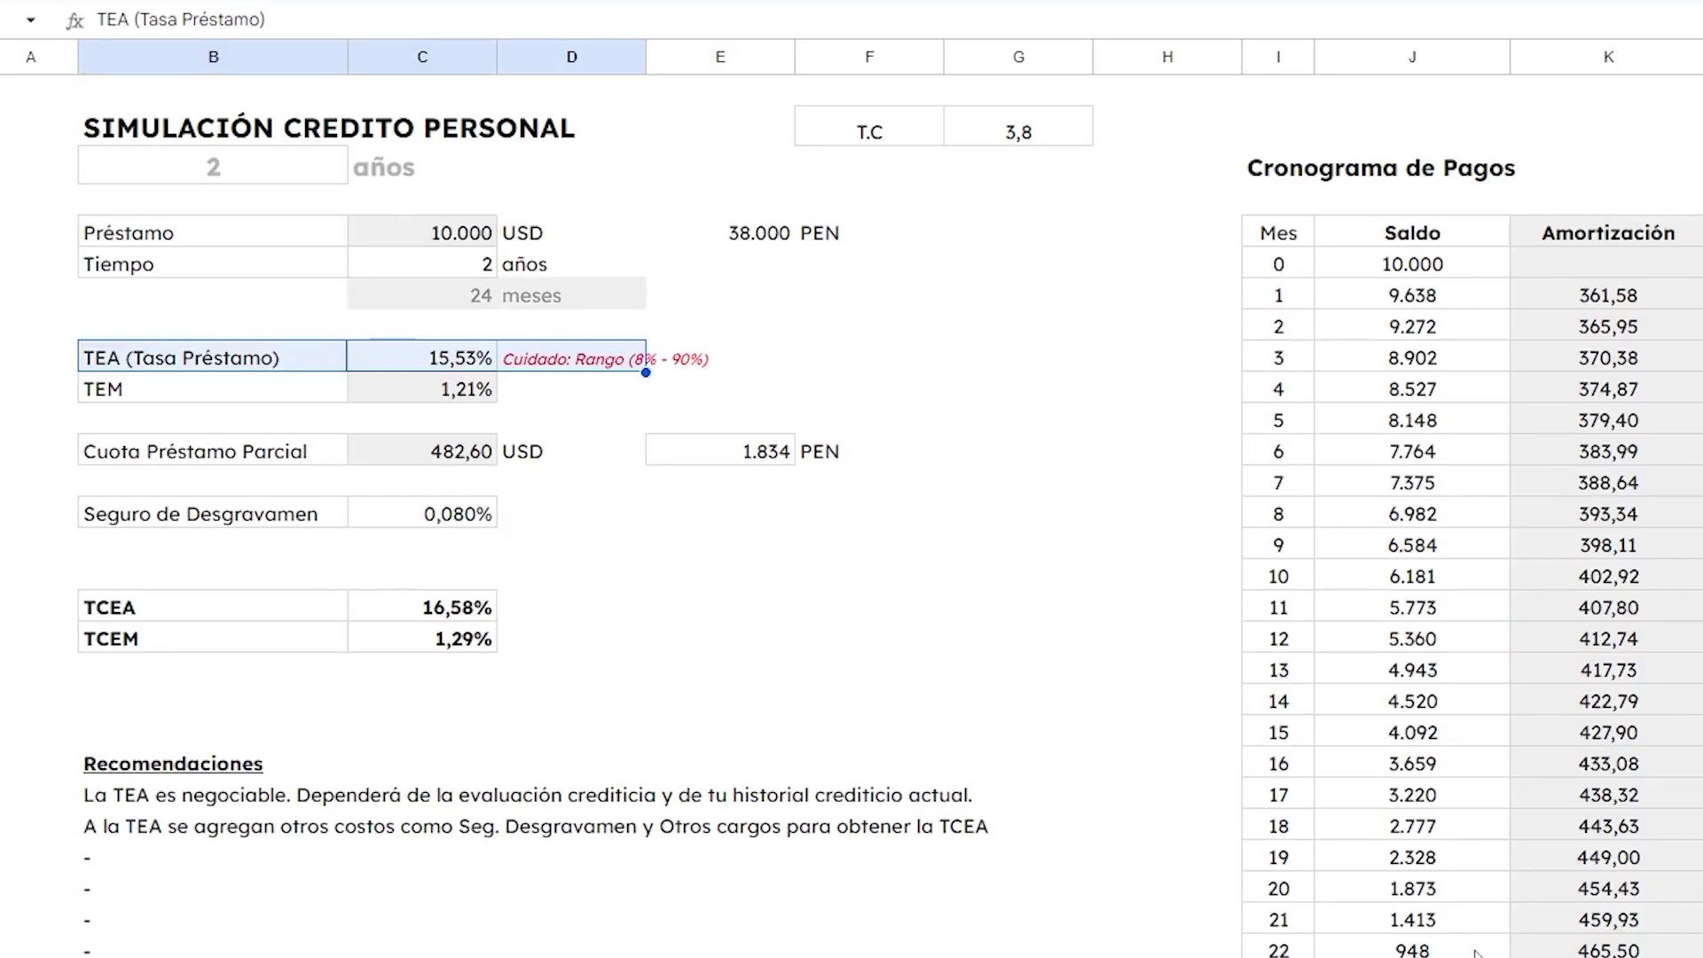
key(shift+Right)
key(shift+Right)
key(shift+Left)
key(shift+Left)
key(shift+Left)
key(shift+Left)
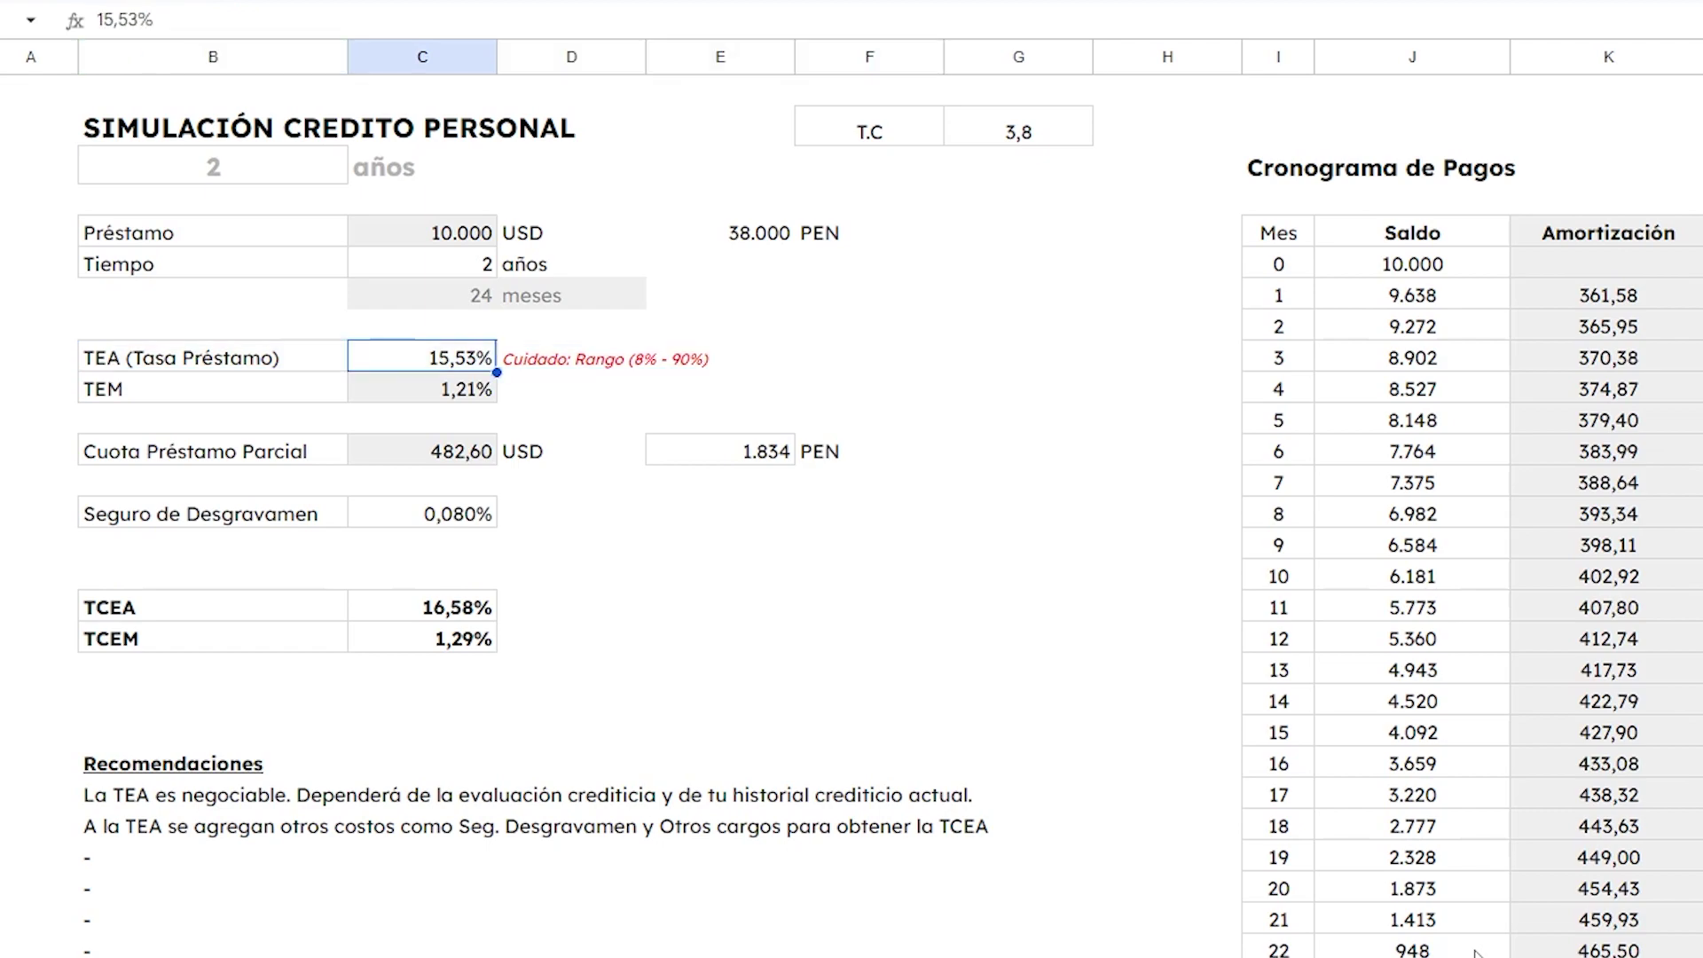
Return to the loan comparison page and sort the offers by Valor Cuota, starting with the lowest instalment.
click(422, 358)
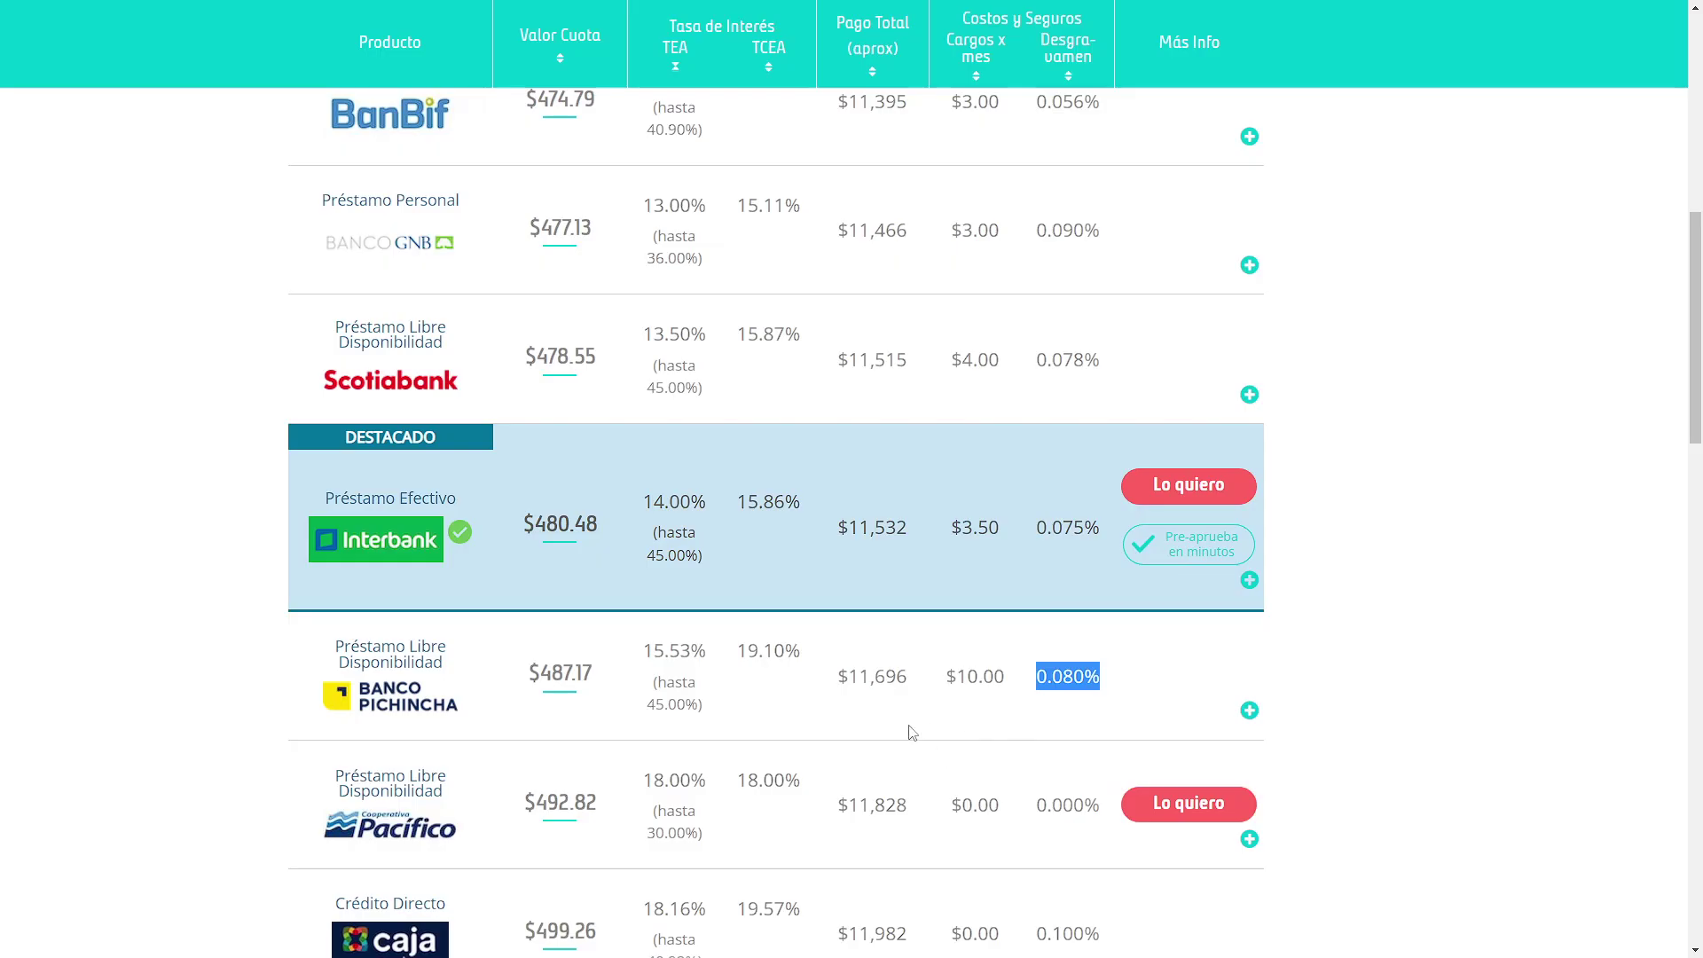
scroll(947, 578, up, 1)
scroll(947, 579, up, 5)
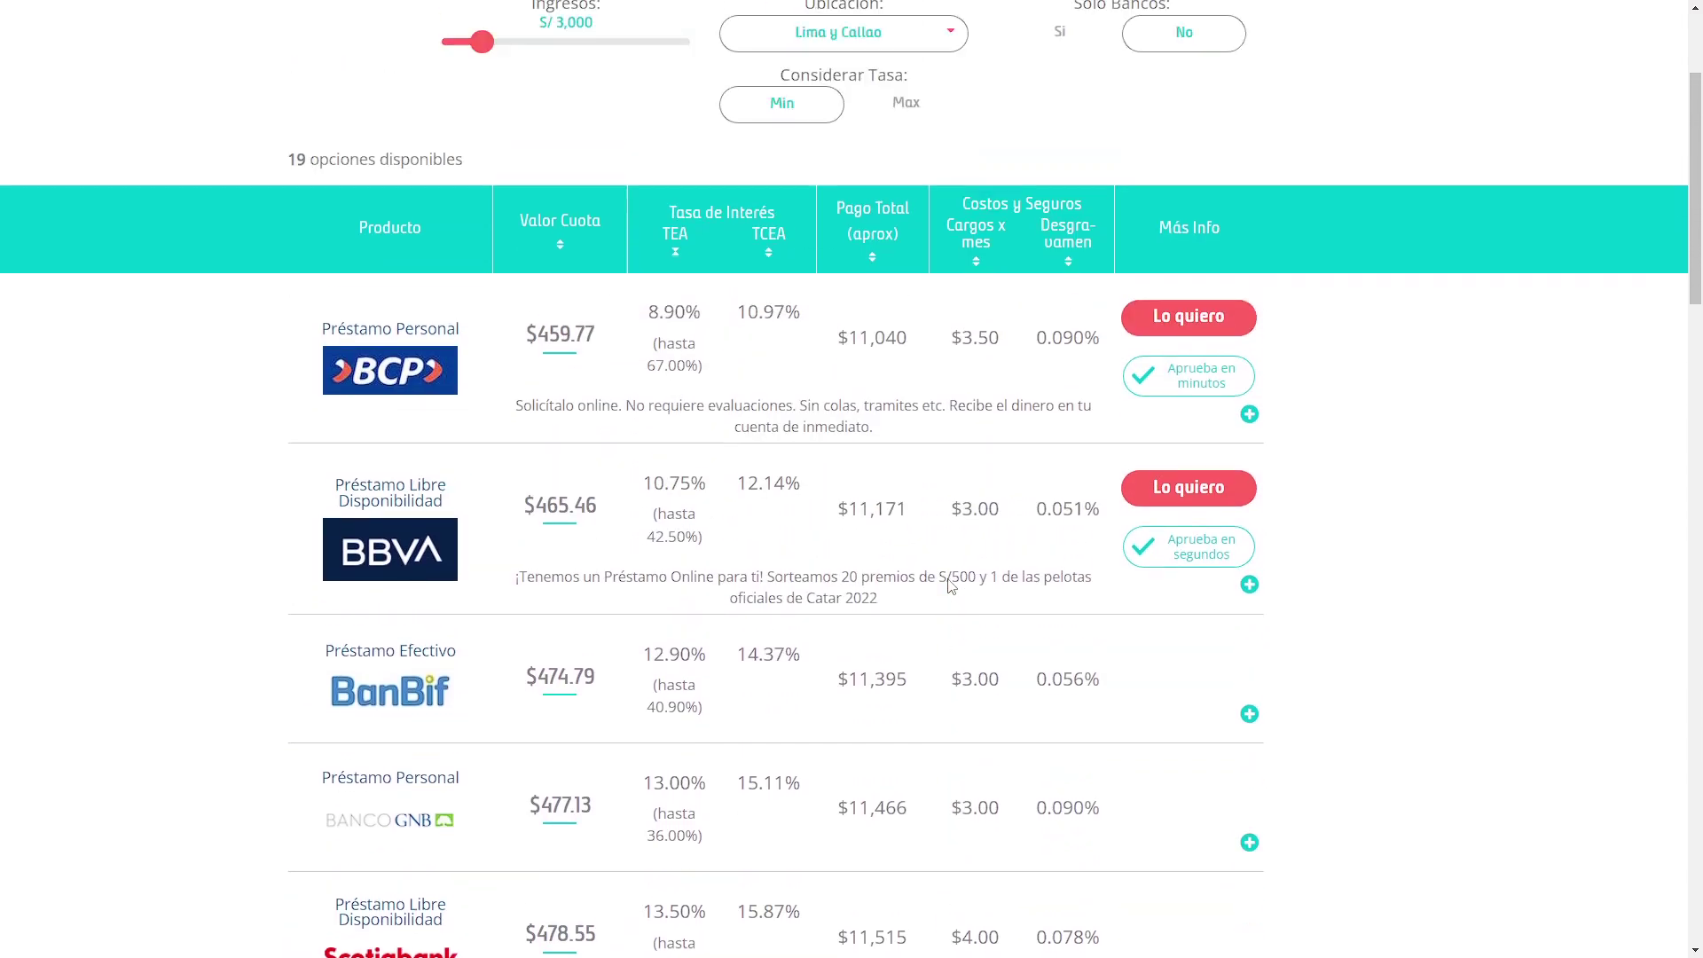
right_click(561, 296)
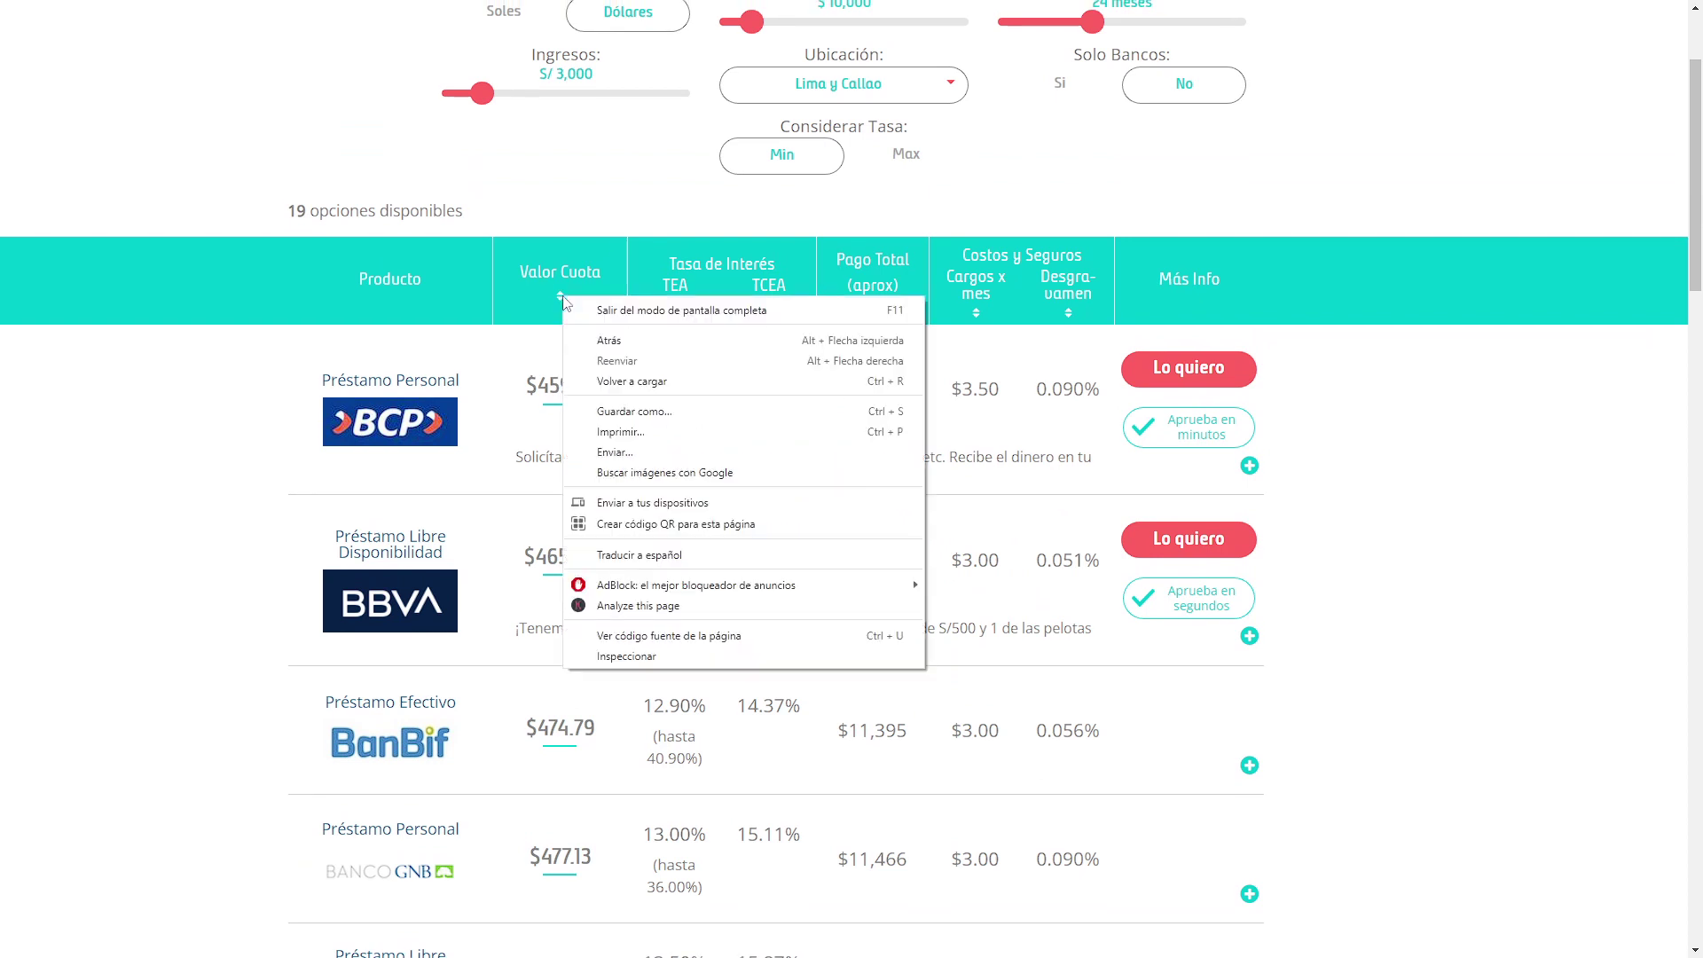
click(563, 295)
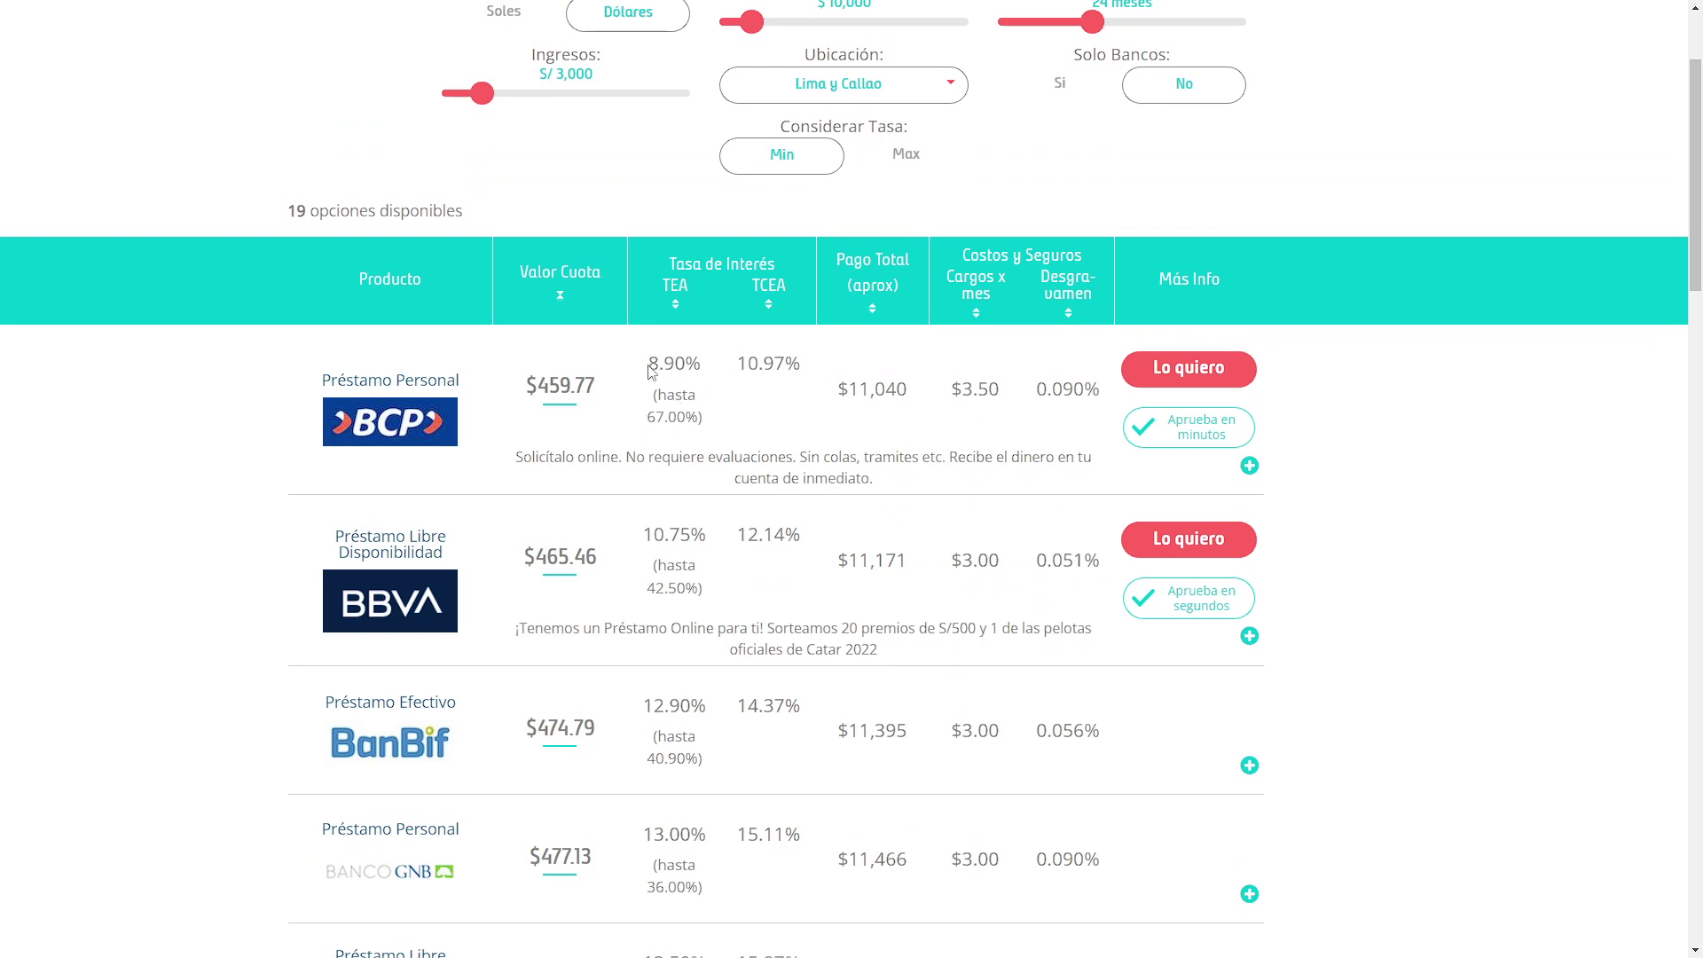
Examine BCP's minimum TEA and its upper limit, alongside BBVA's TEA, on the comparison page.
drag(649, 363, 703, 368)
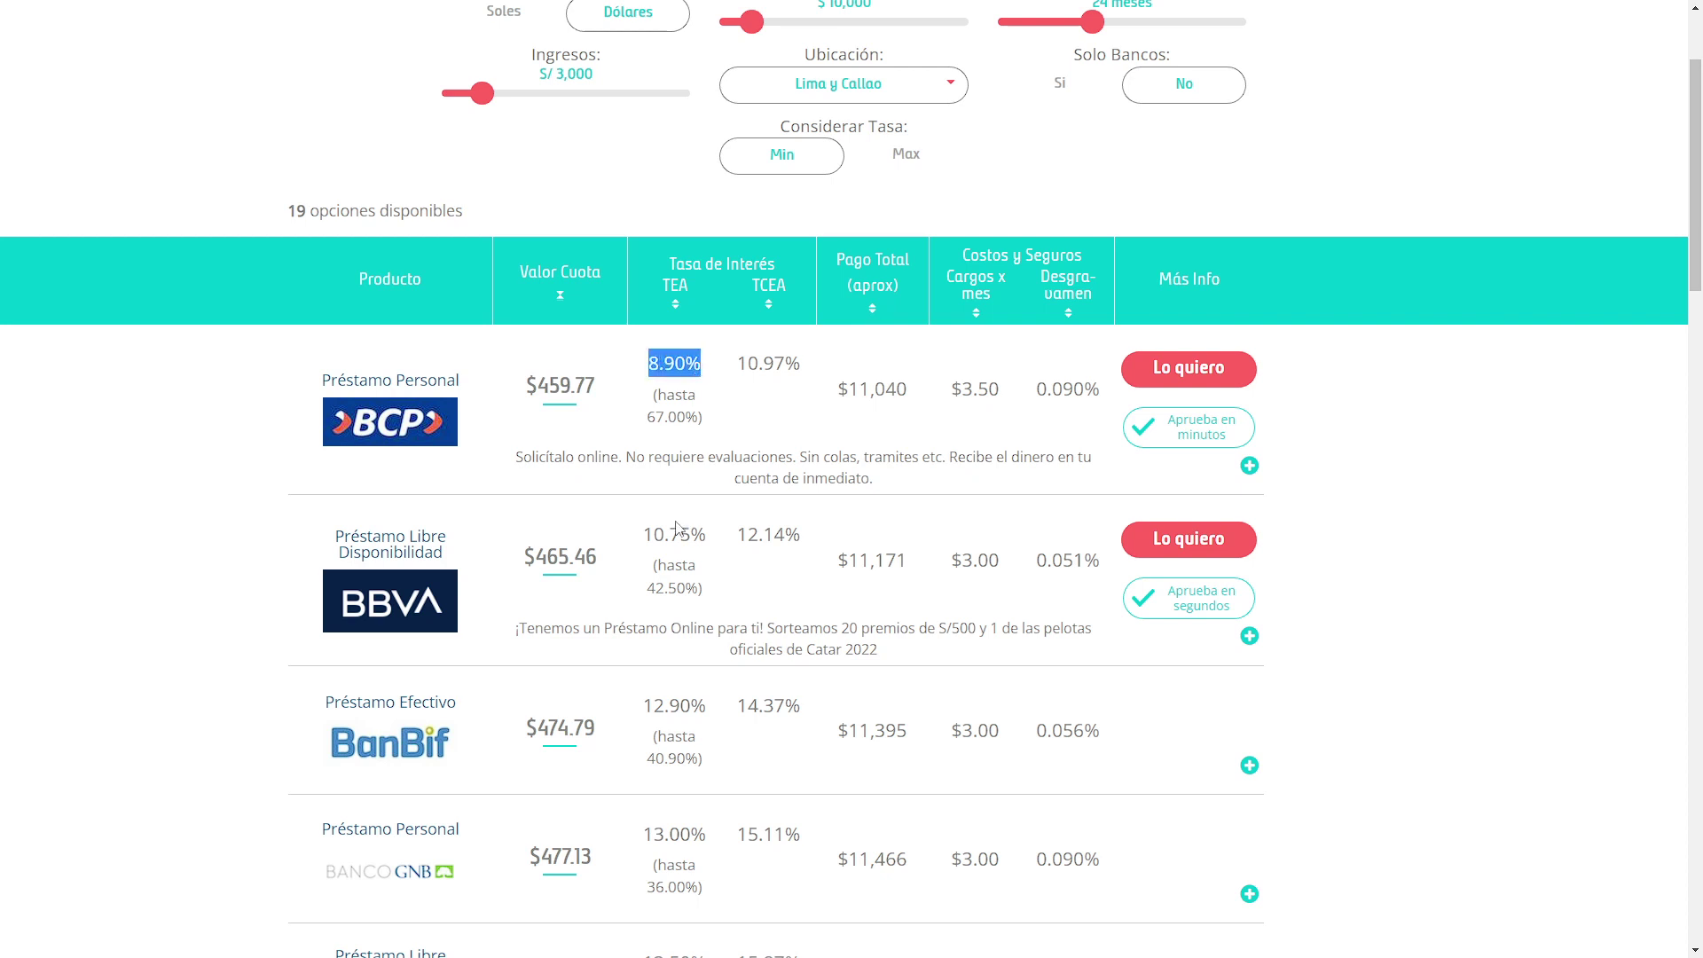
click(654, 538)
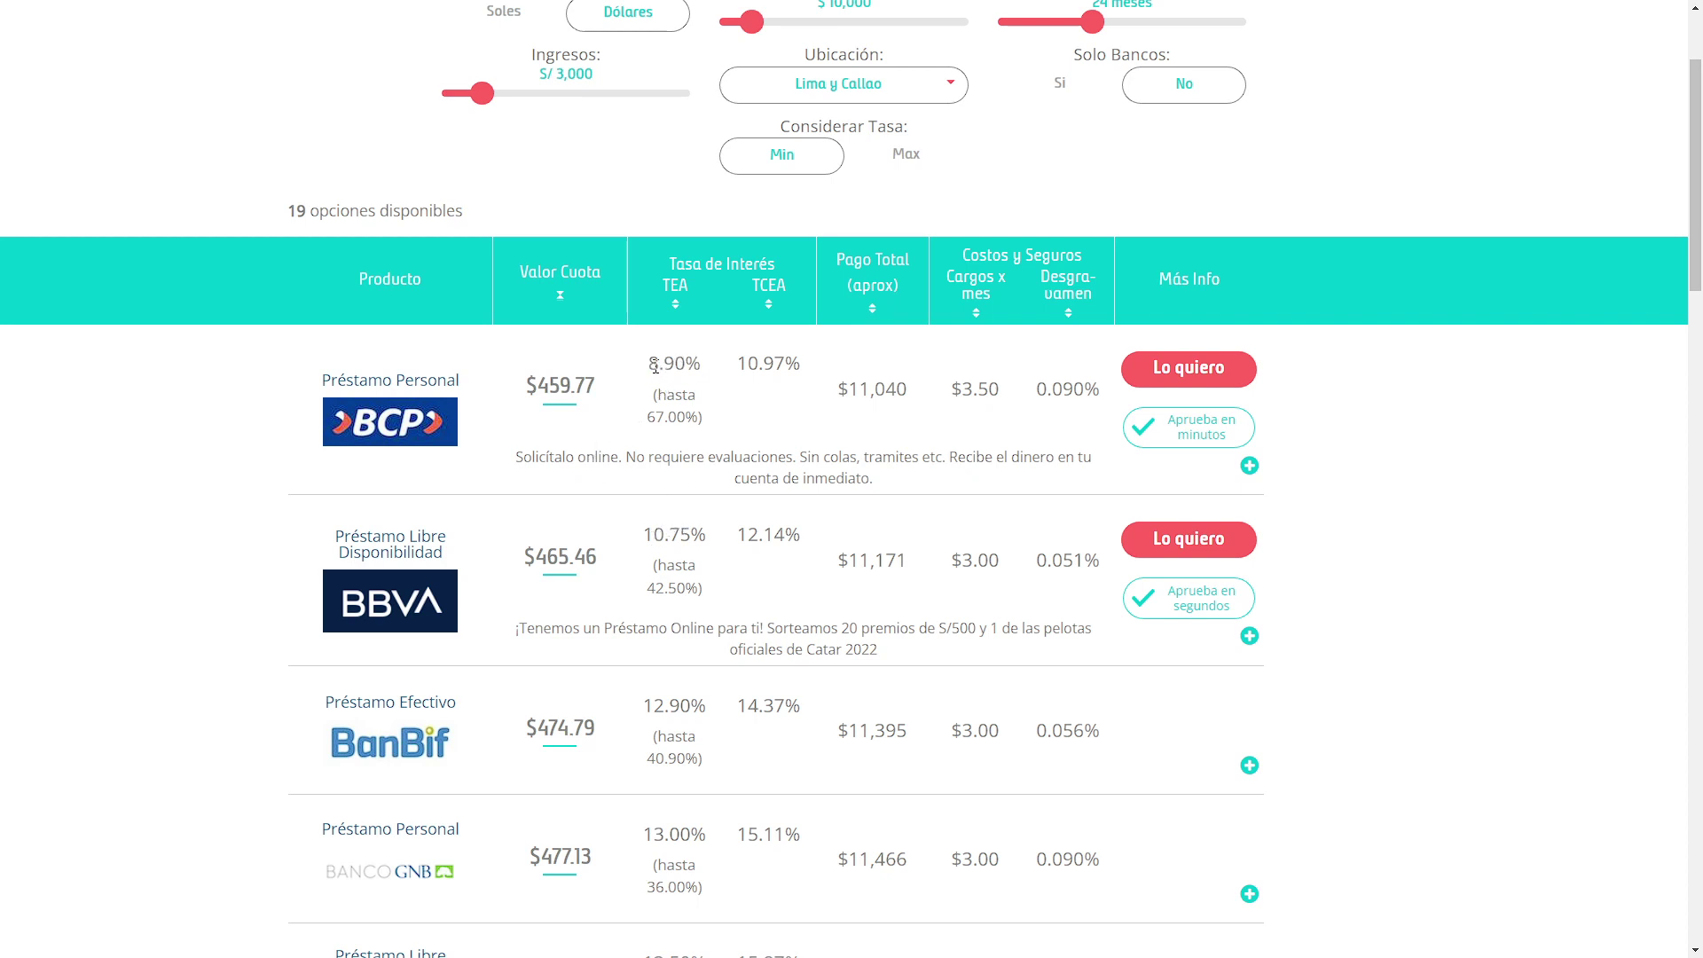
drag(659, 367, 674, 366)
click(689, 414)
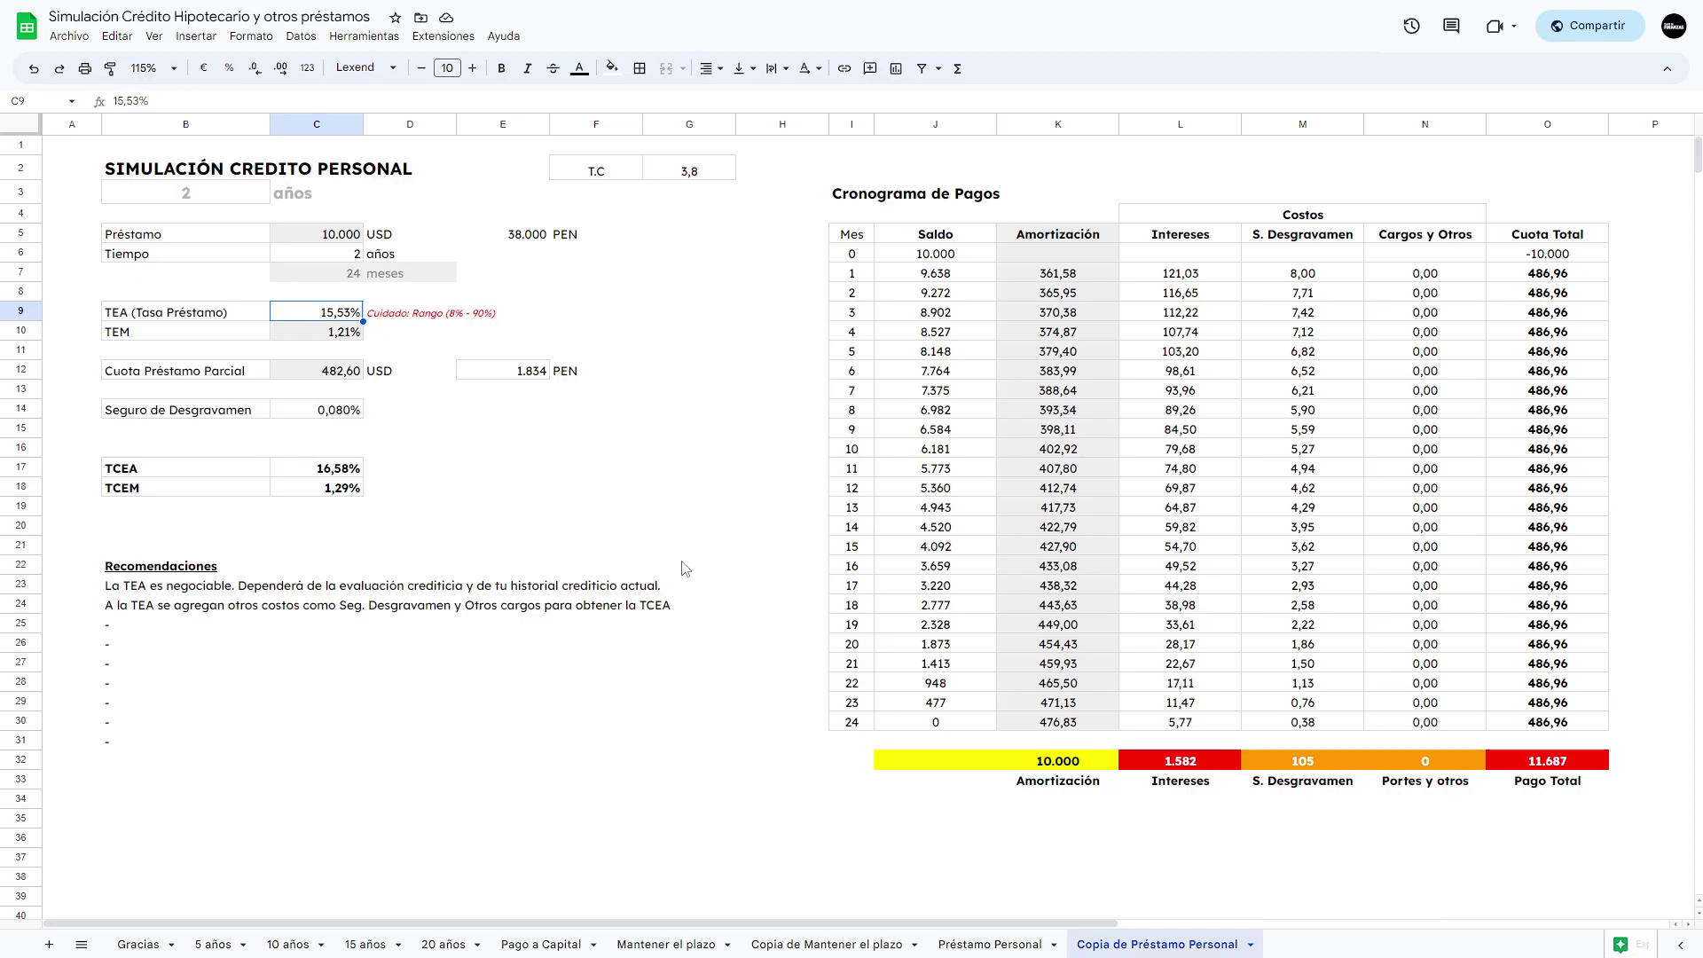
Go back to the personal loan simulation and examine the TCEA label and rate (B17:C17).
key(Down)
key(Down)
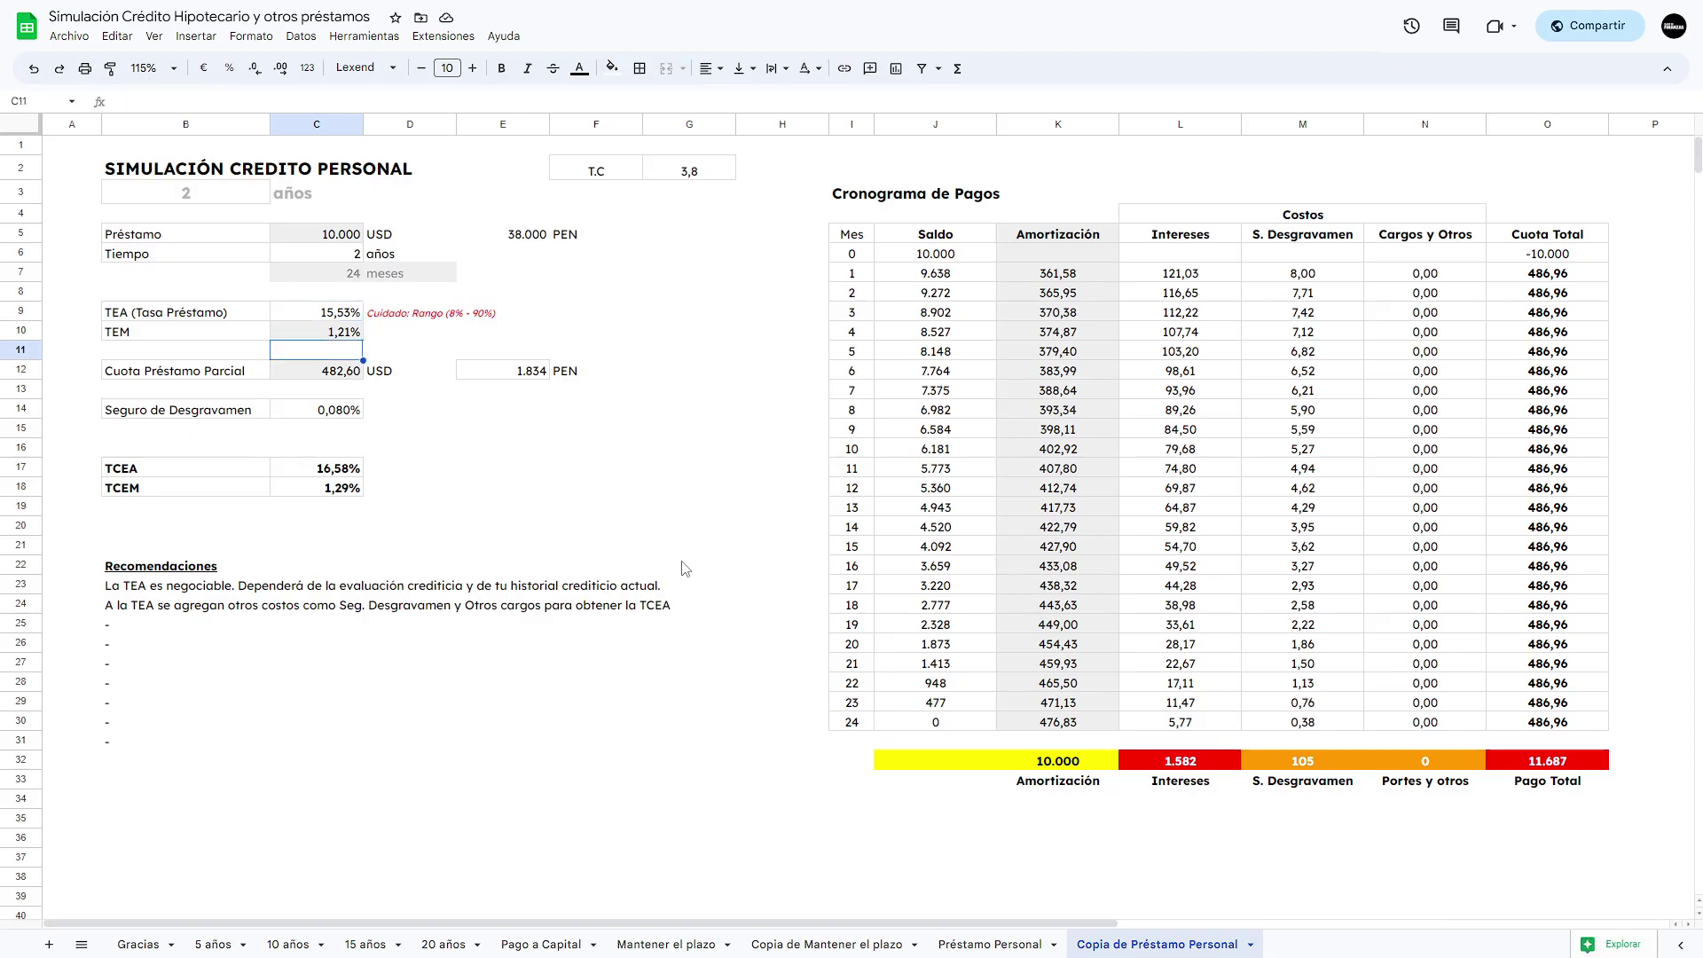
key(Down)
key(Down)
key(Down)
key(Down)
key(Down)
key(Left)
key(Down)
key(shift+Right)
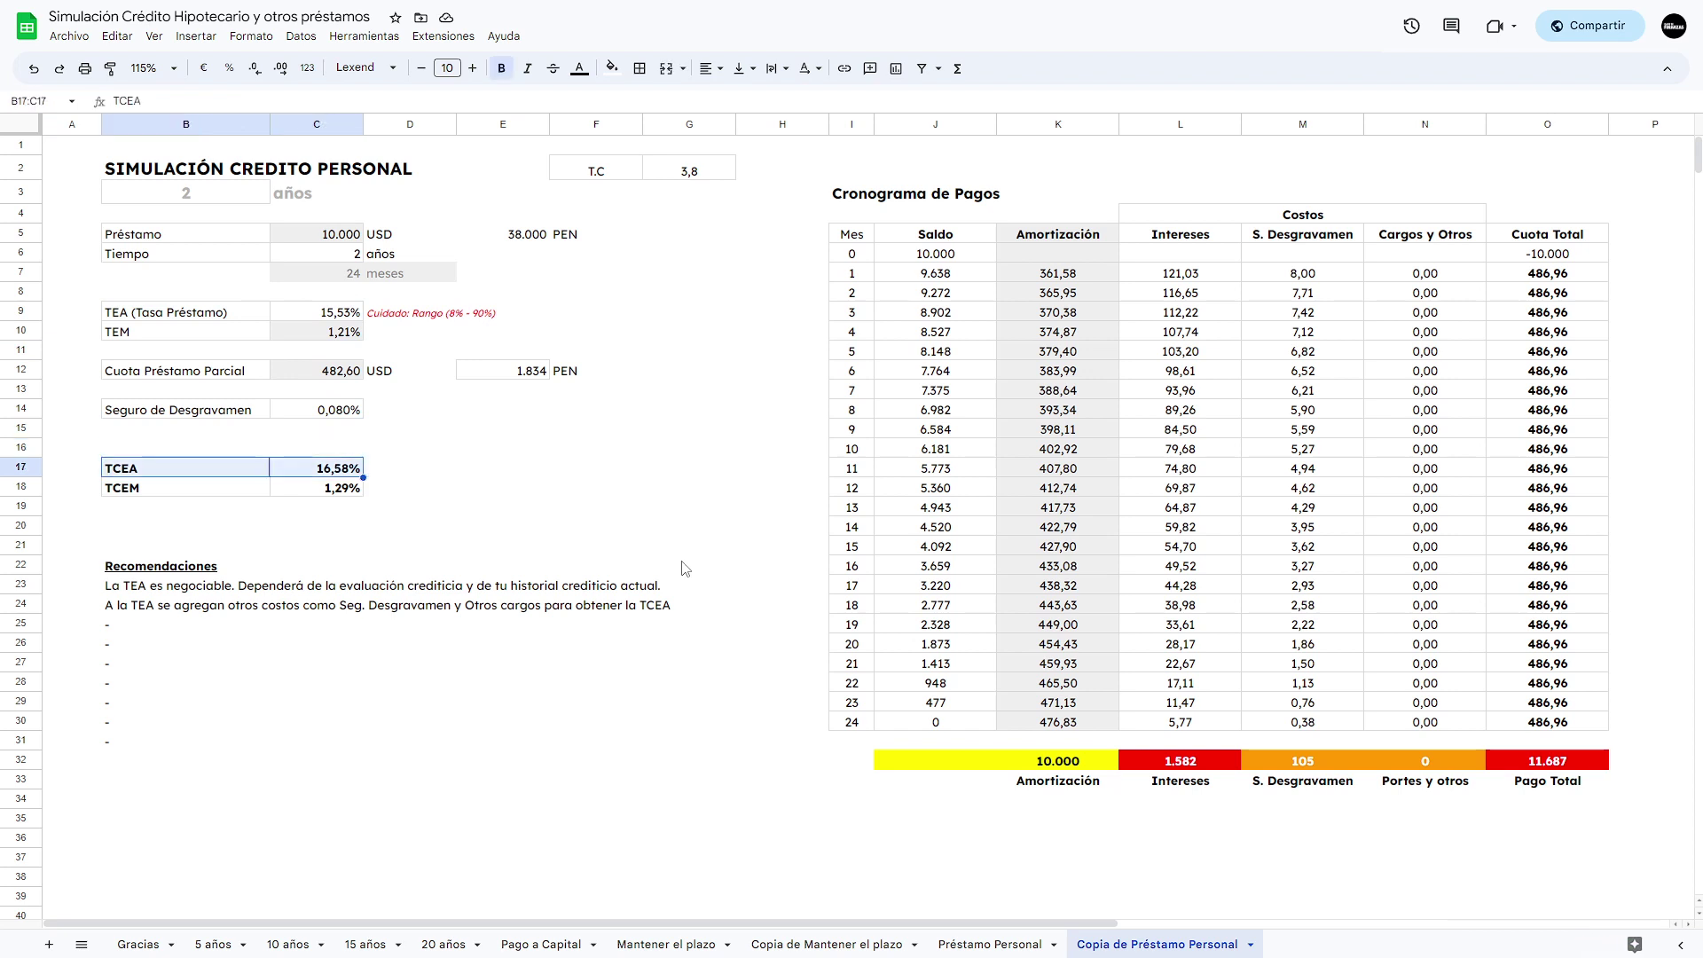
Examine the Intereses column, then the S. Desgravamen and Cargos y Otros columns, in relation to the TEA and TCEA.
click(962, 374)
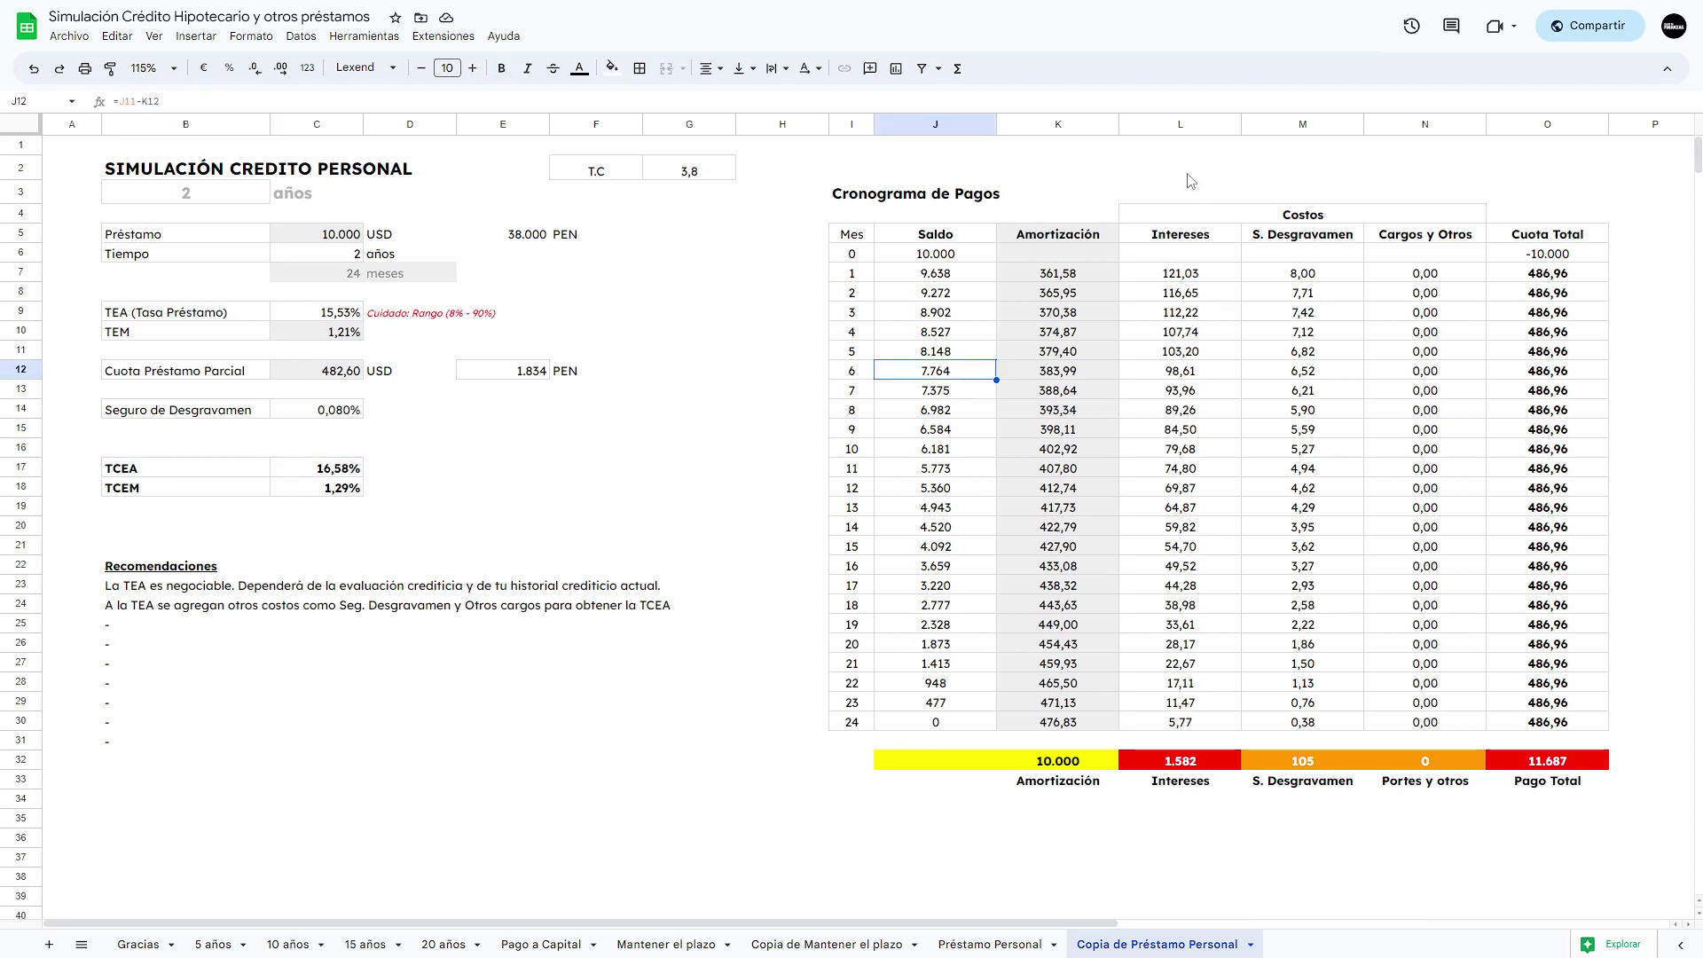
click(1179, 125)
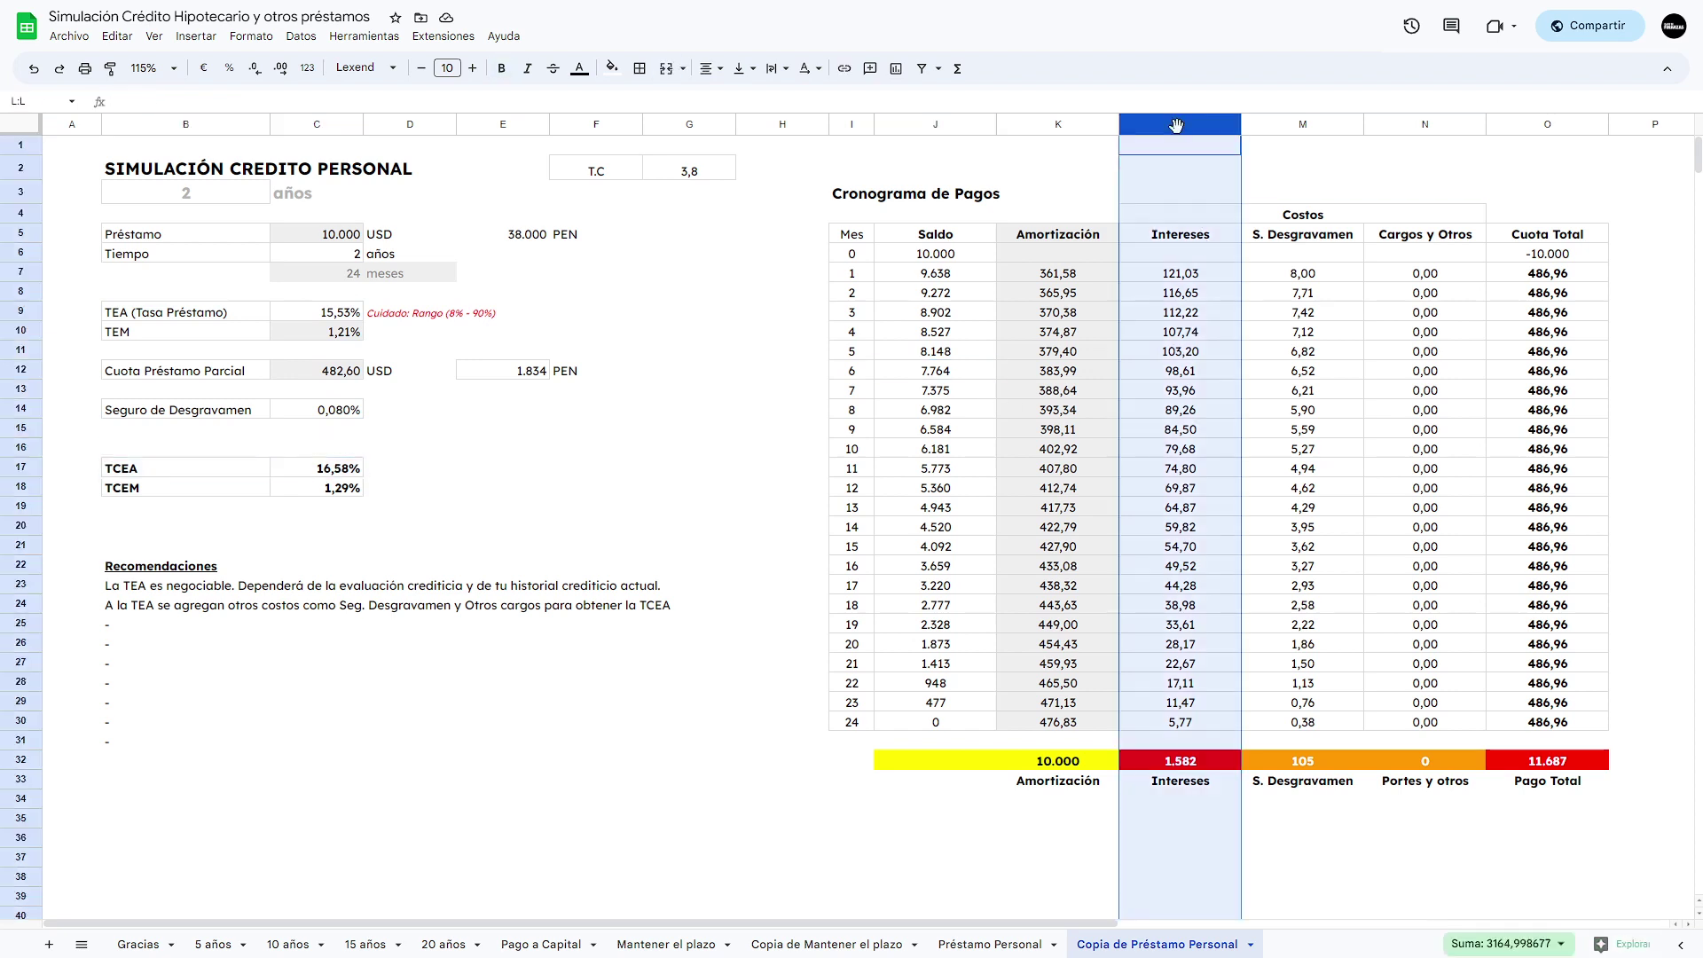
click(1194, 315)
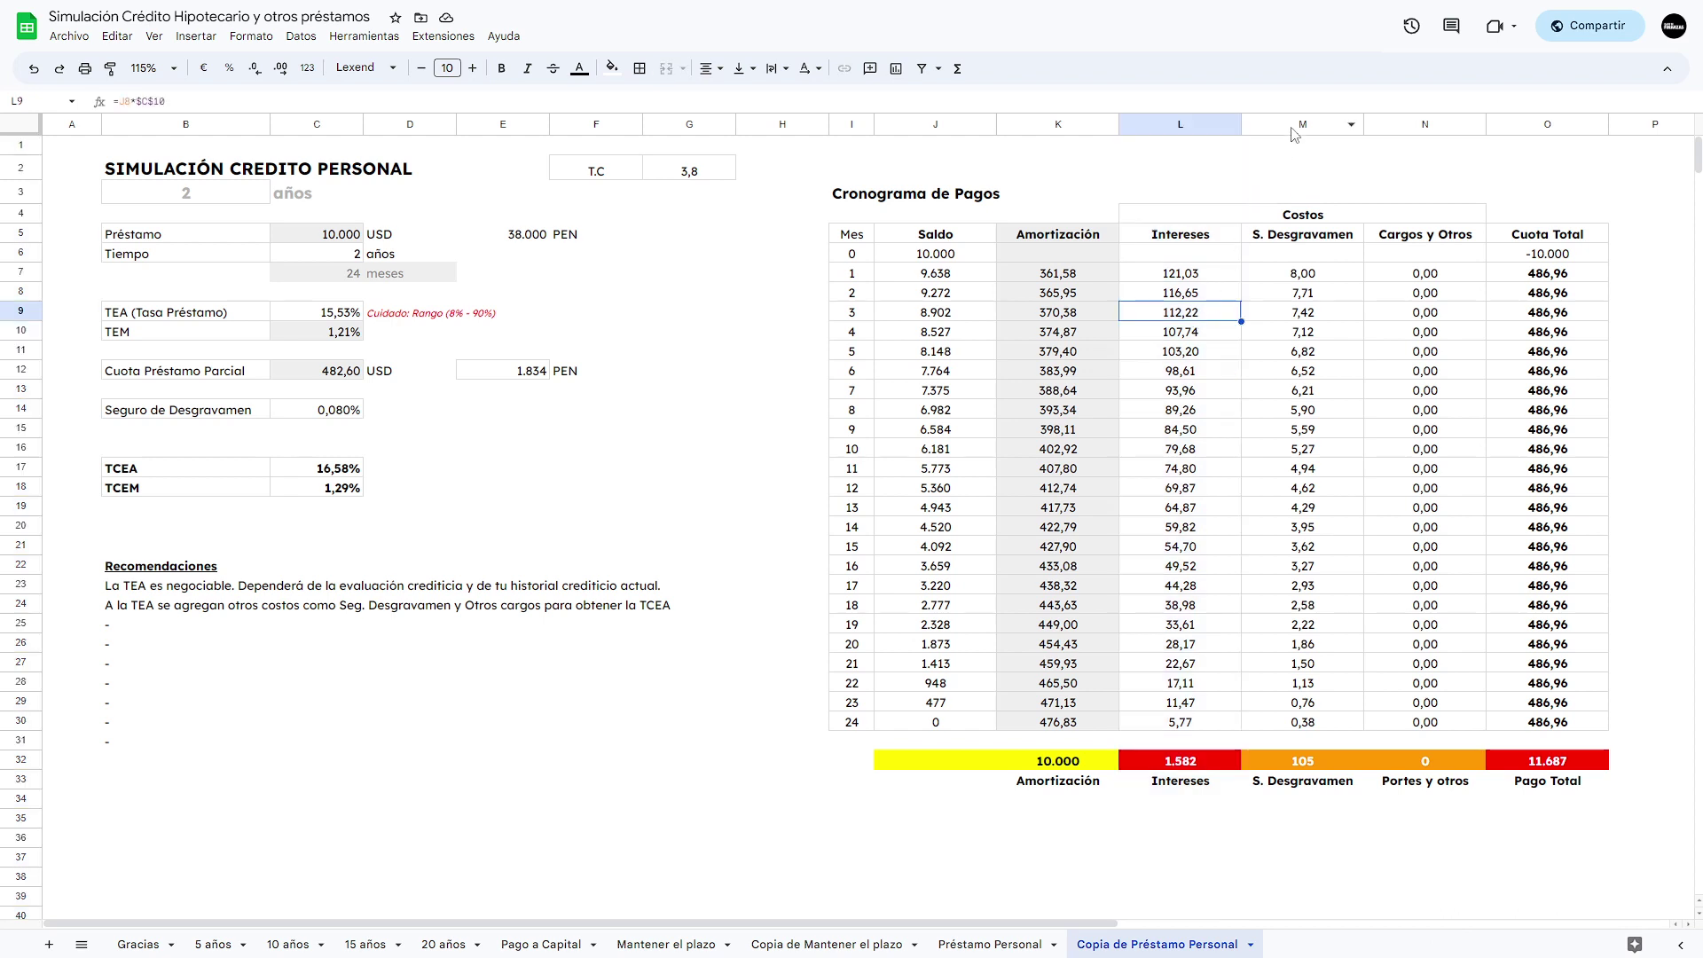
drag(1296, 127, 1416, 129)
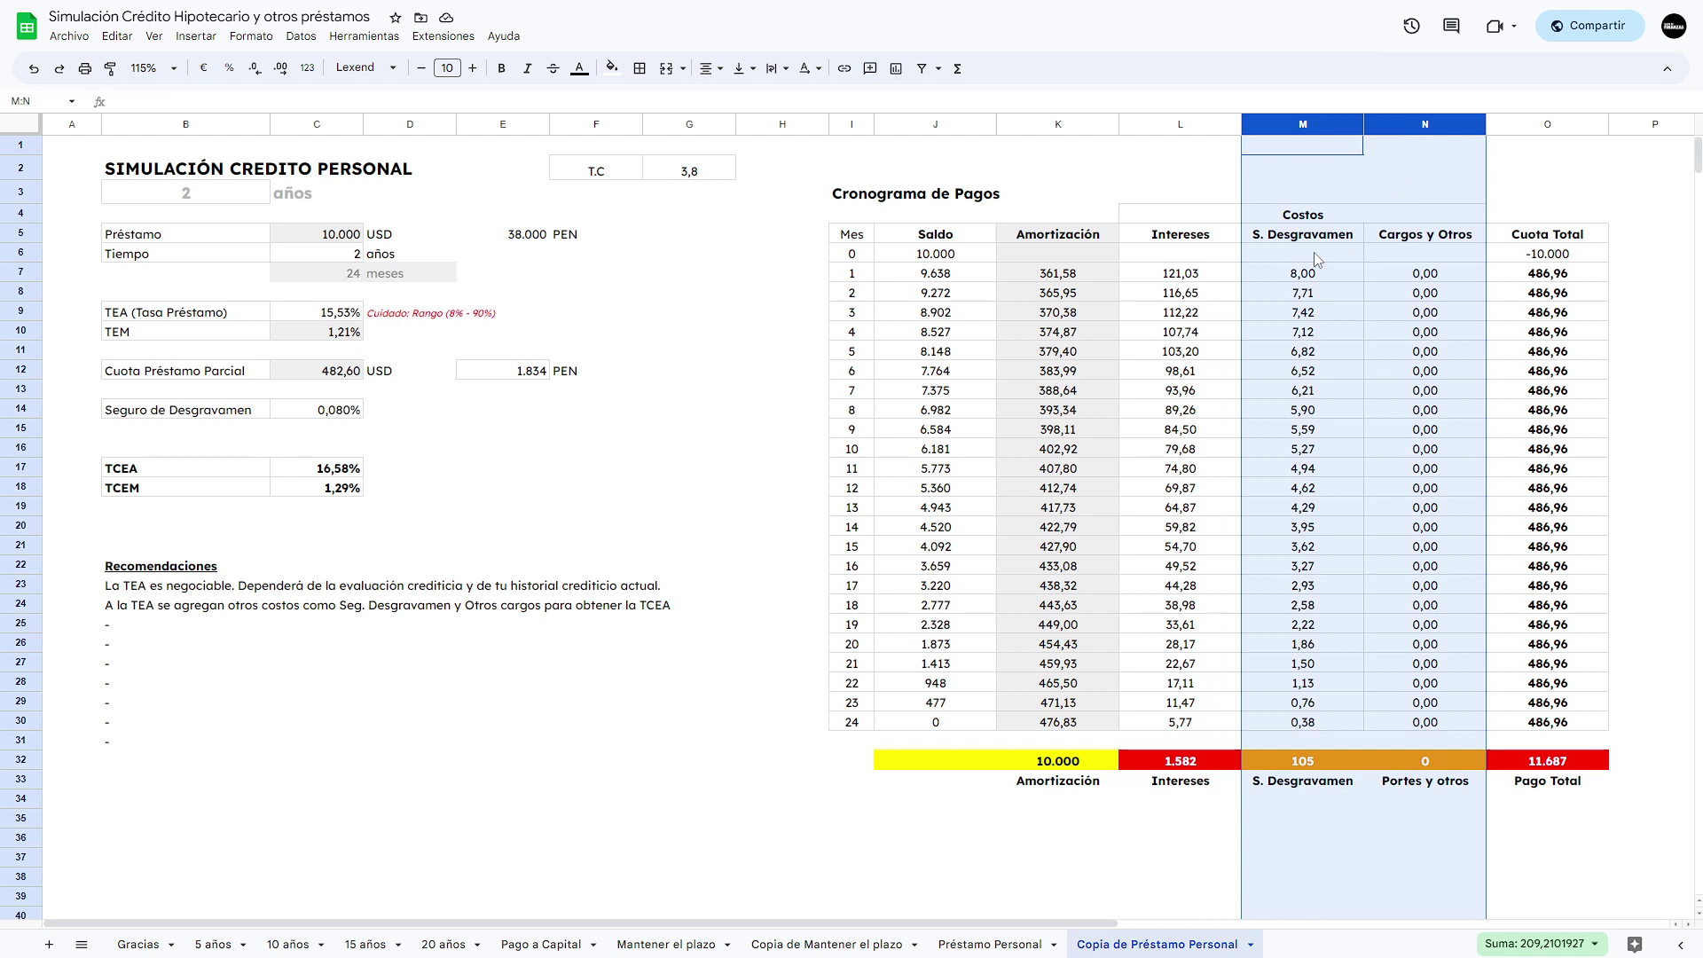
click(330, 314)
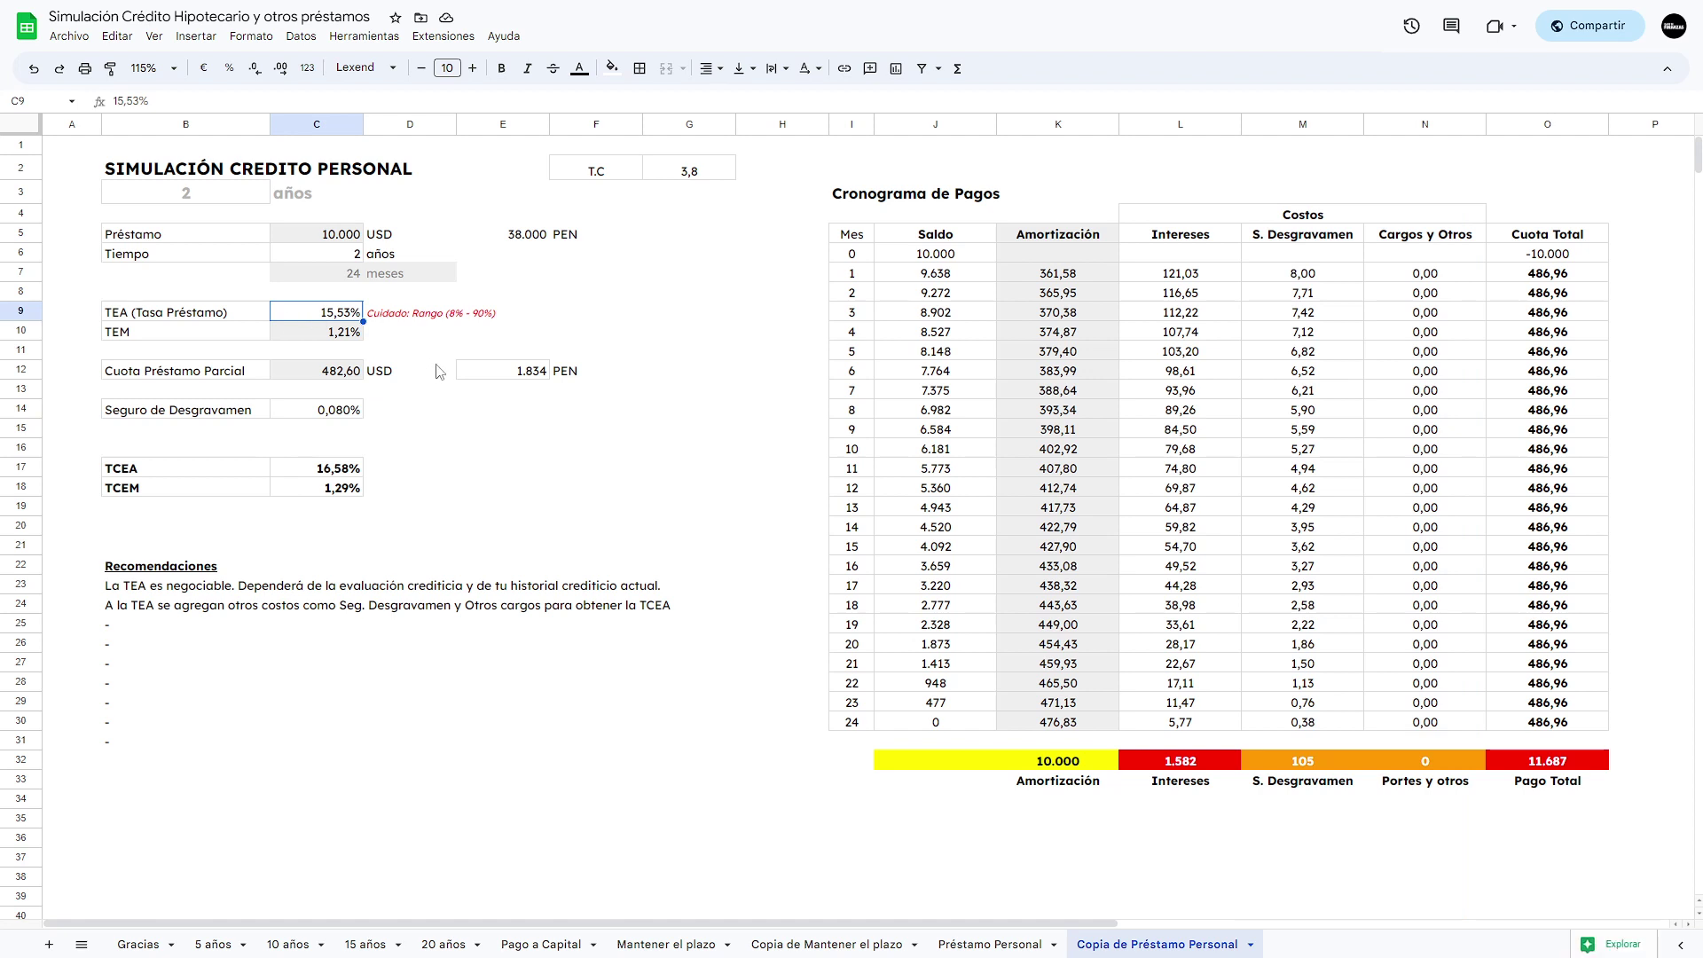
drag(241, 470, 319, 470)
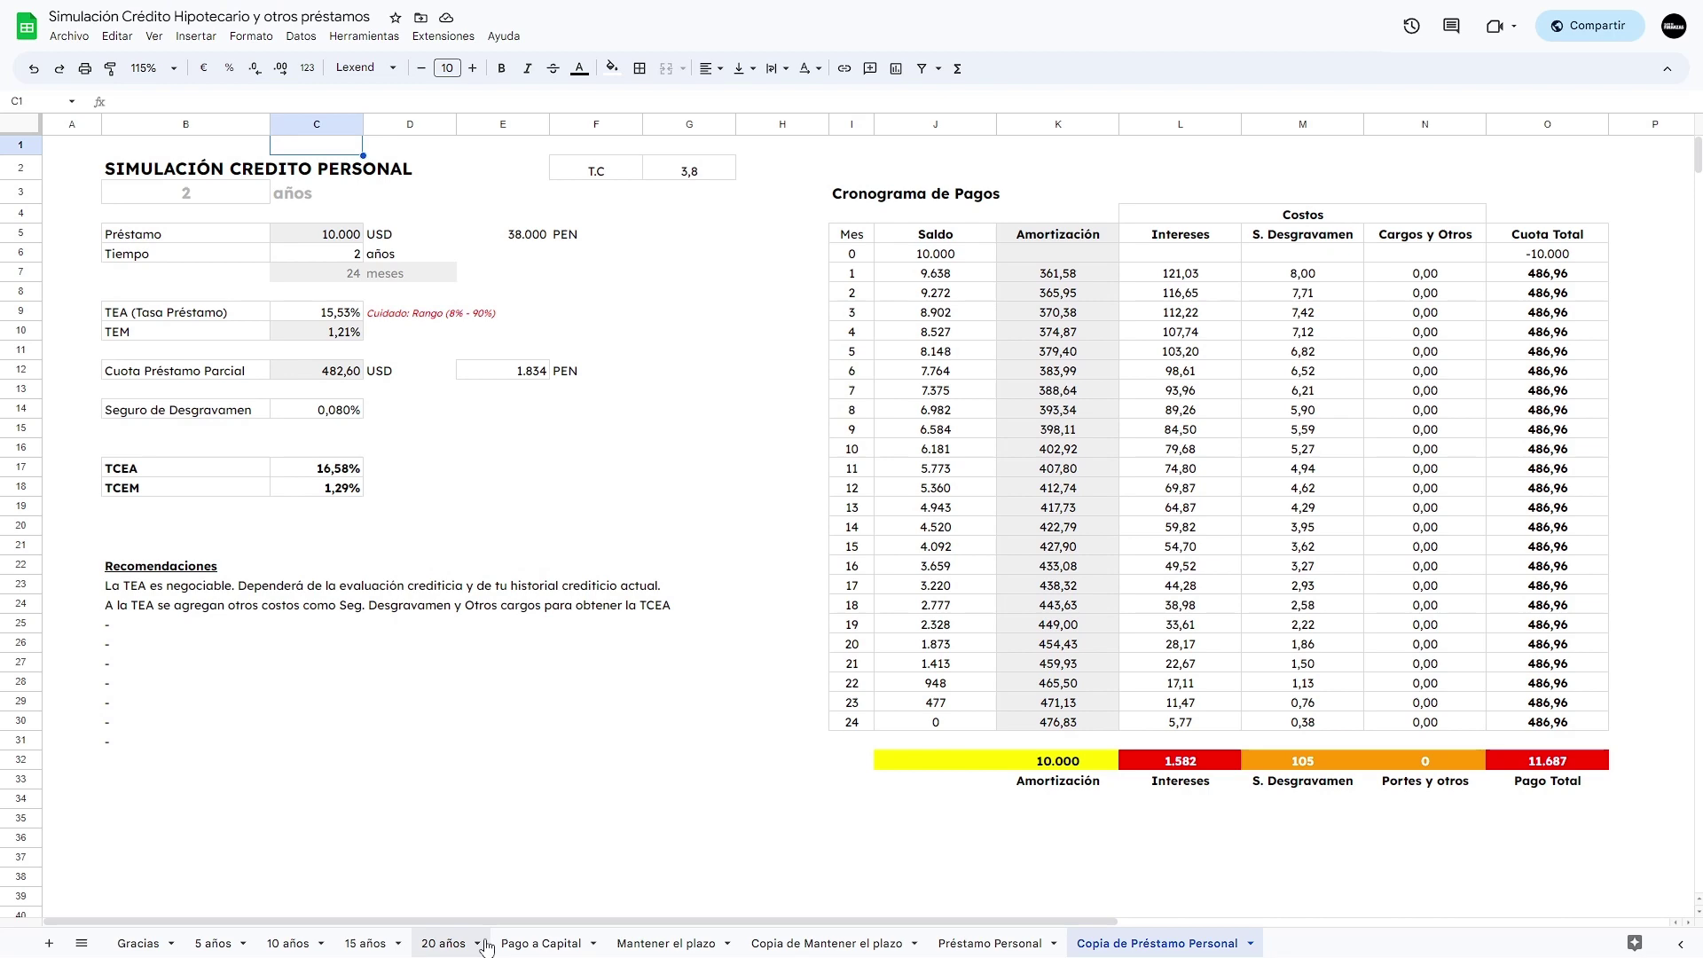
In the Control Financiero Personal spreadsheet's Gastos Detalle, add row 29: 28/02/2023, Préstamo Personal, Deuda Mala, 200, TRANSFERENCIA, Ajustable.
text(28/)
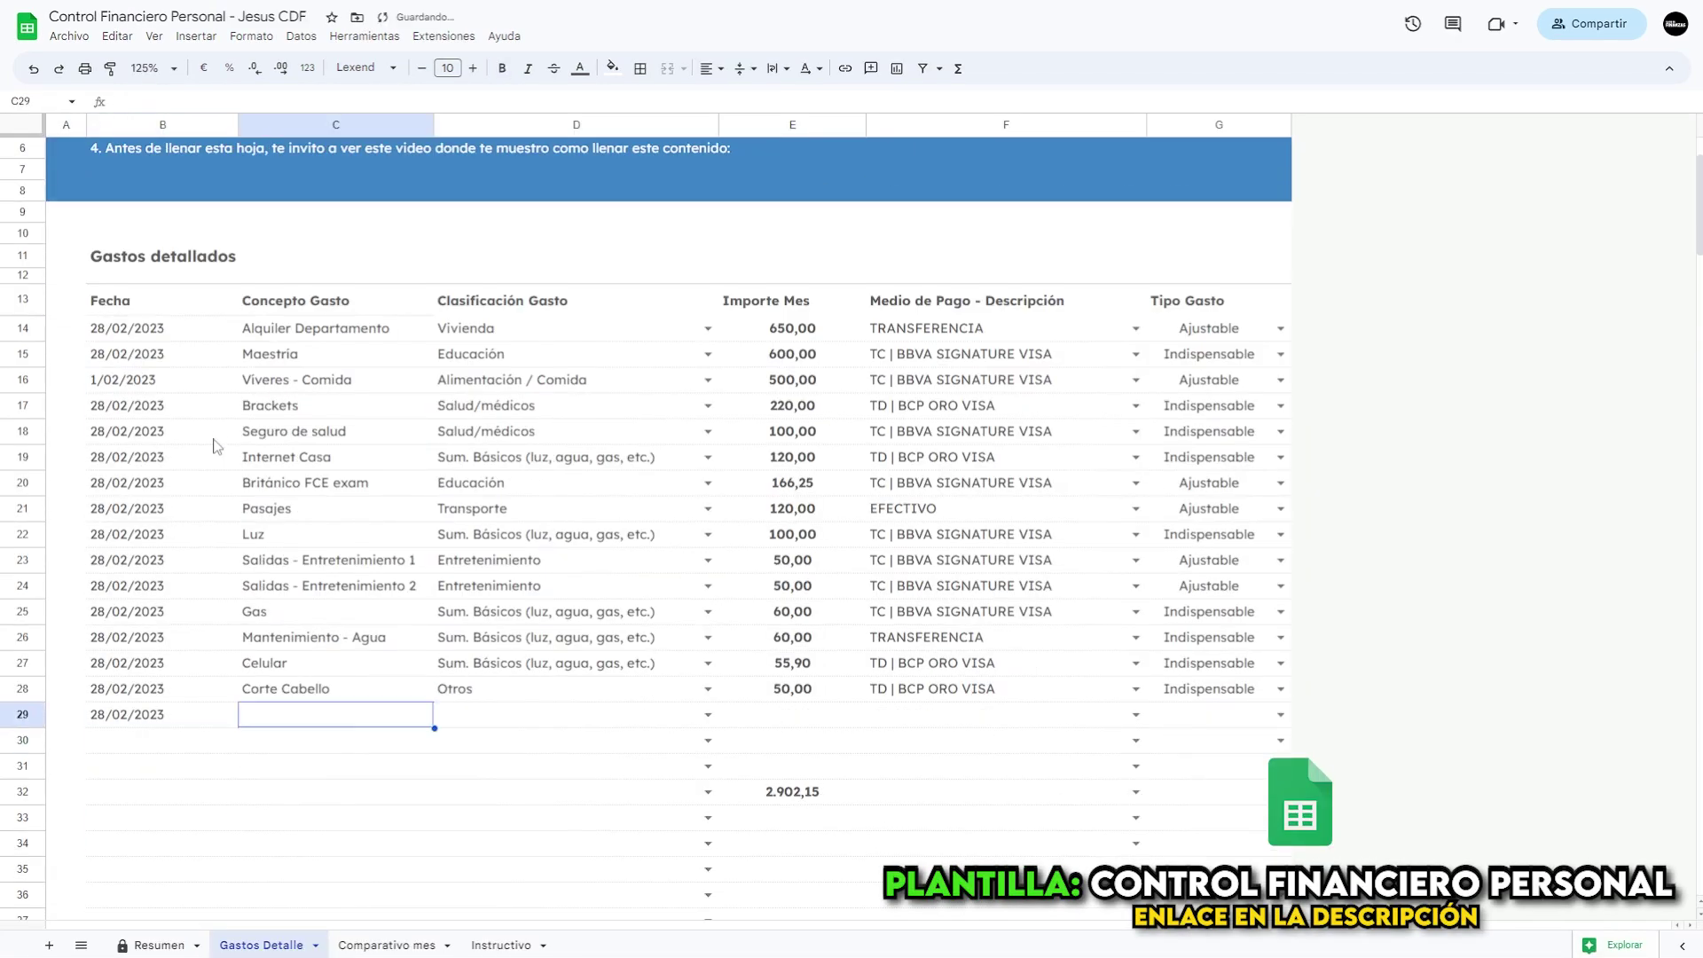
text(Préstamo Personal)
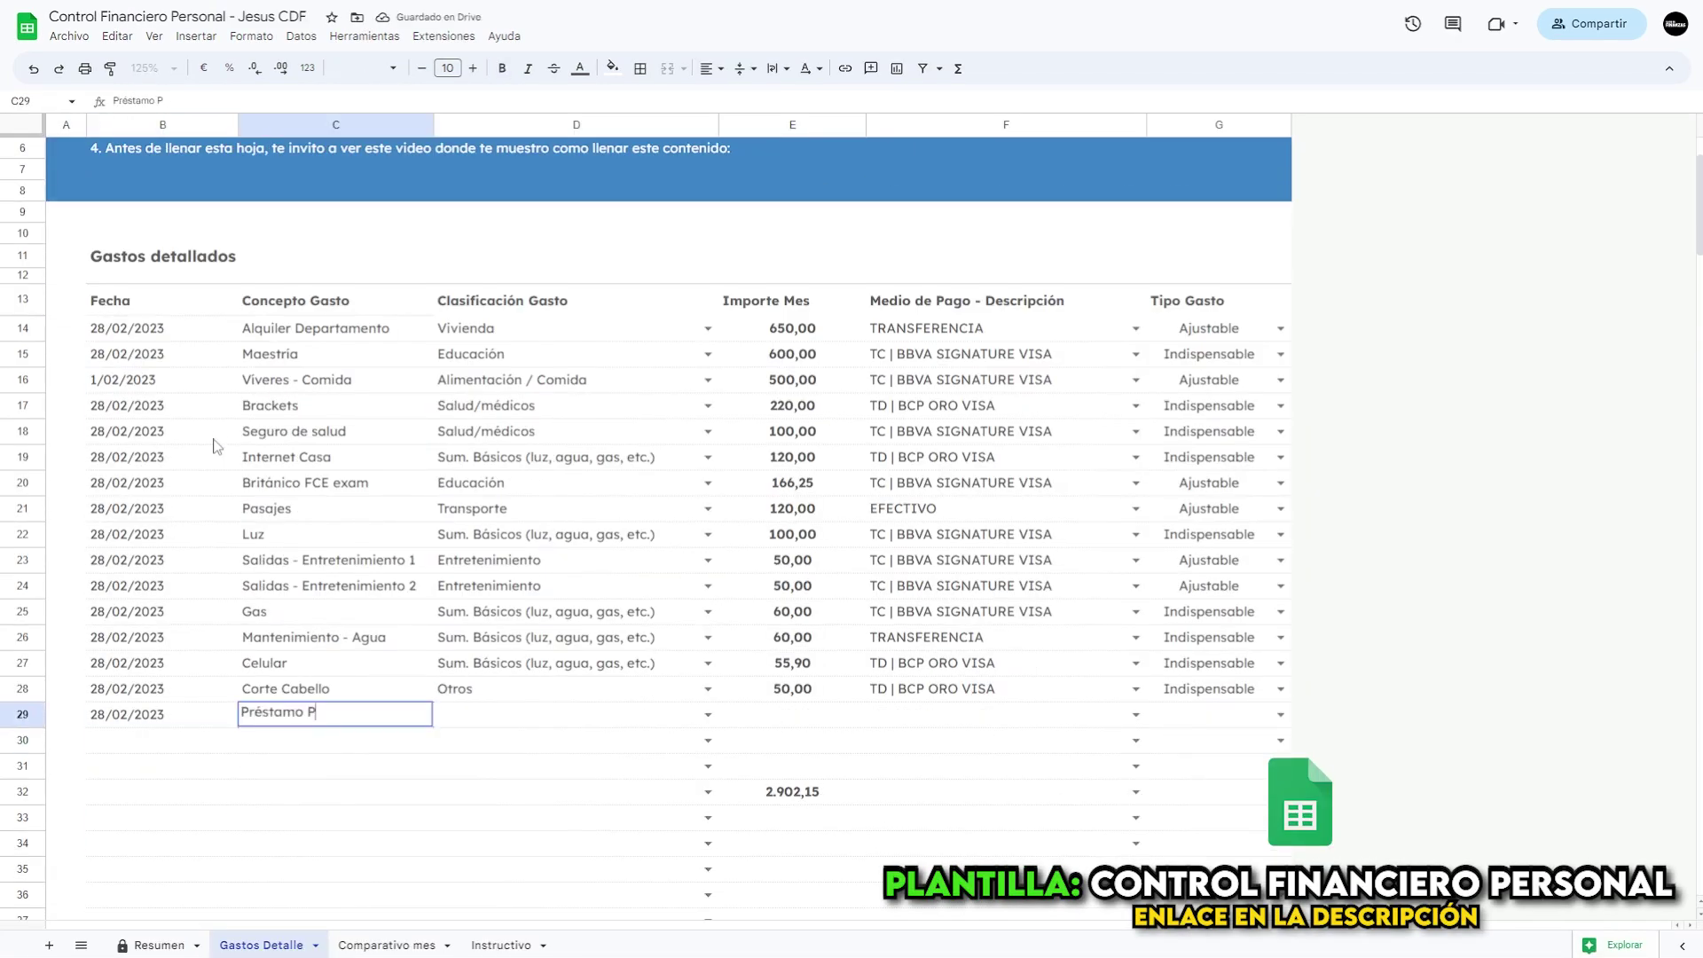
key(Tab)
text(Deuda Mala)
key(Tab)
text(200)
key(Tab)
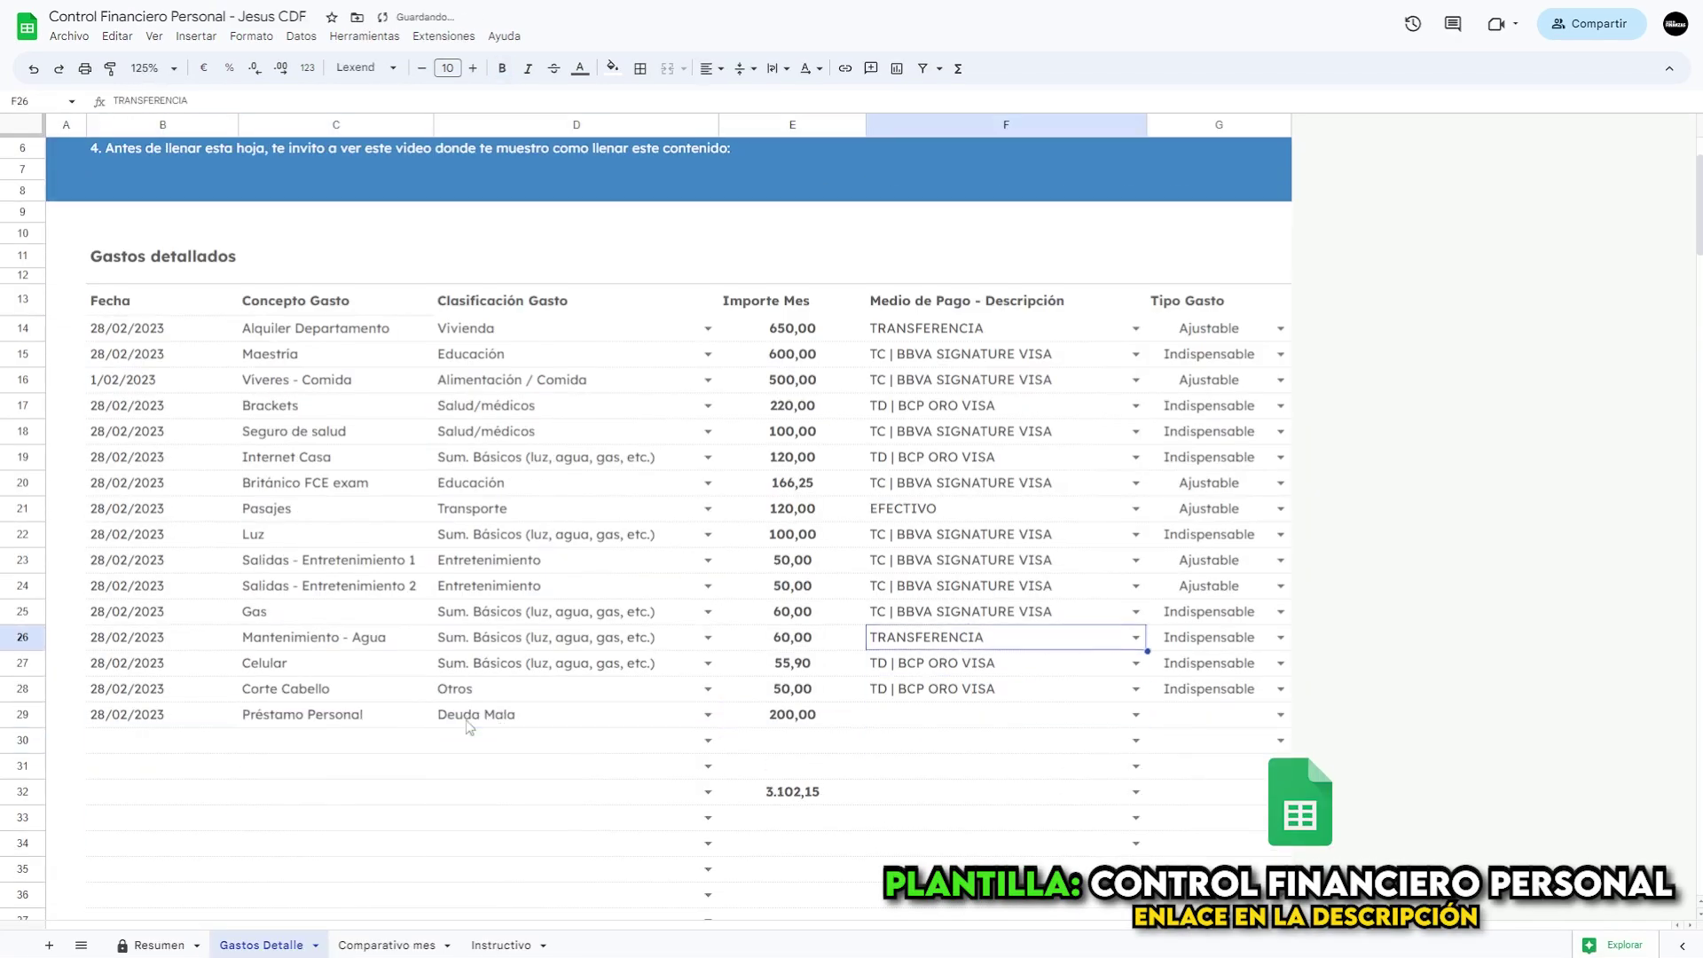
text(t)
key(Tab)
text(a)
key(Return)
Highlight the Préstamo Personal expense row (B29:G29) with a light red fill and red text.
click(612, 67)
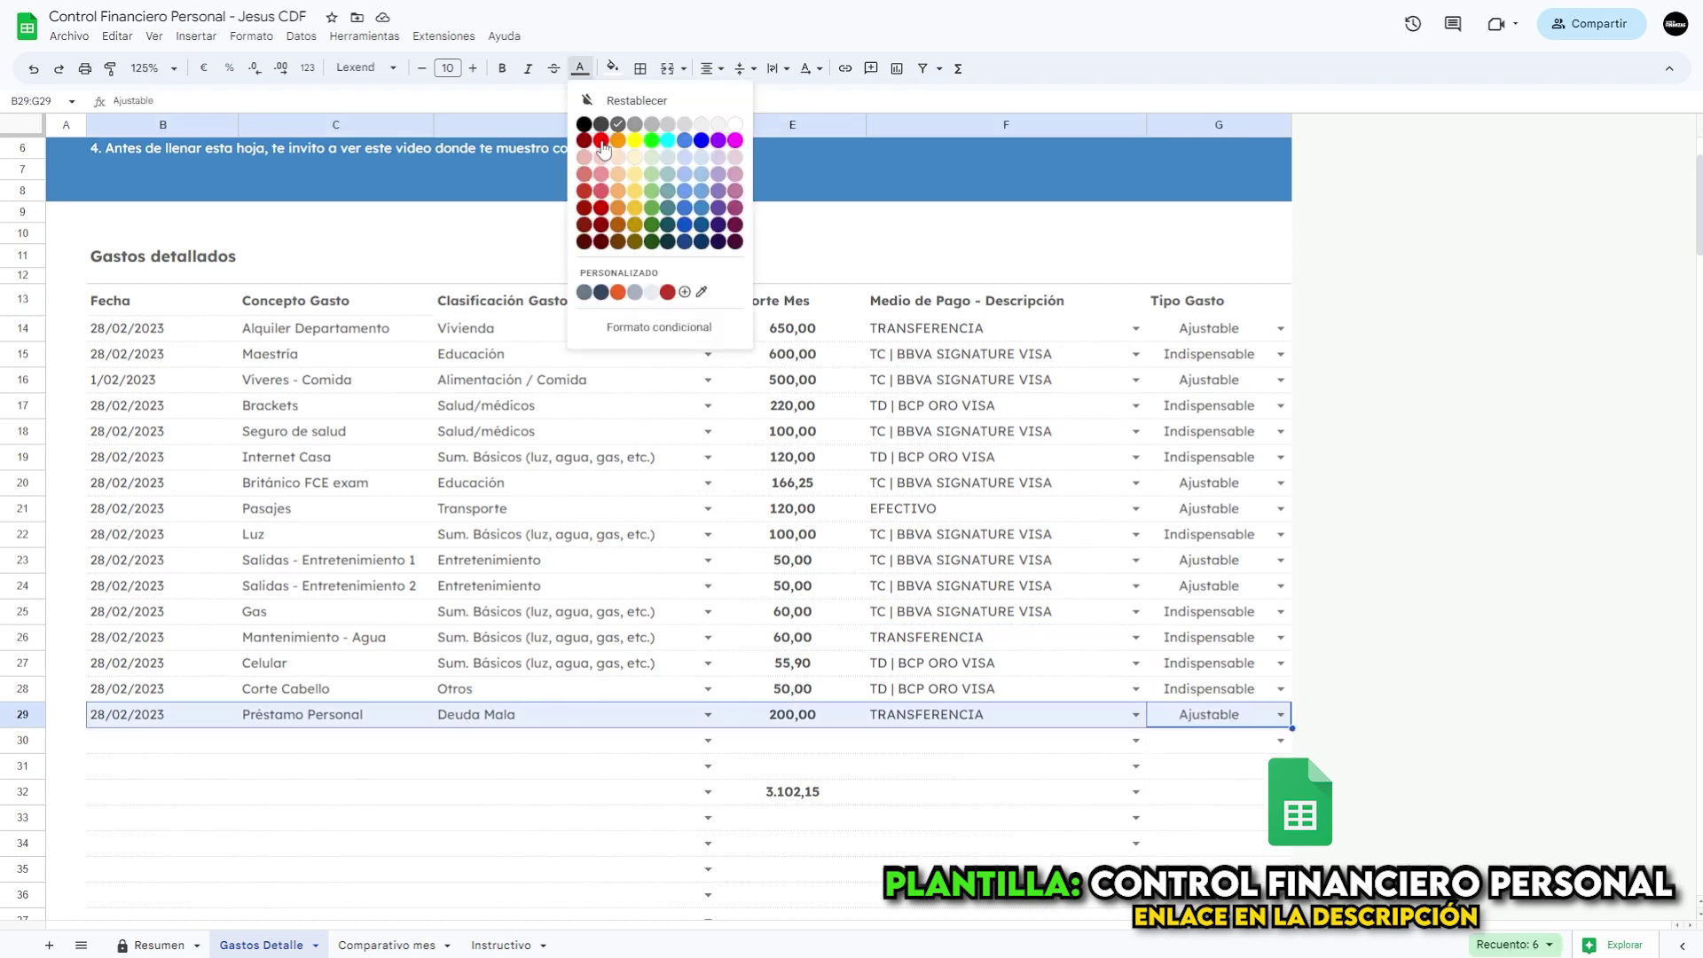
click(635, 160)
click(610, 803)
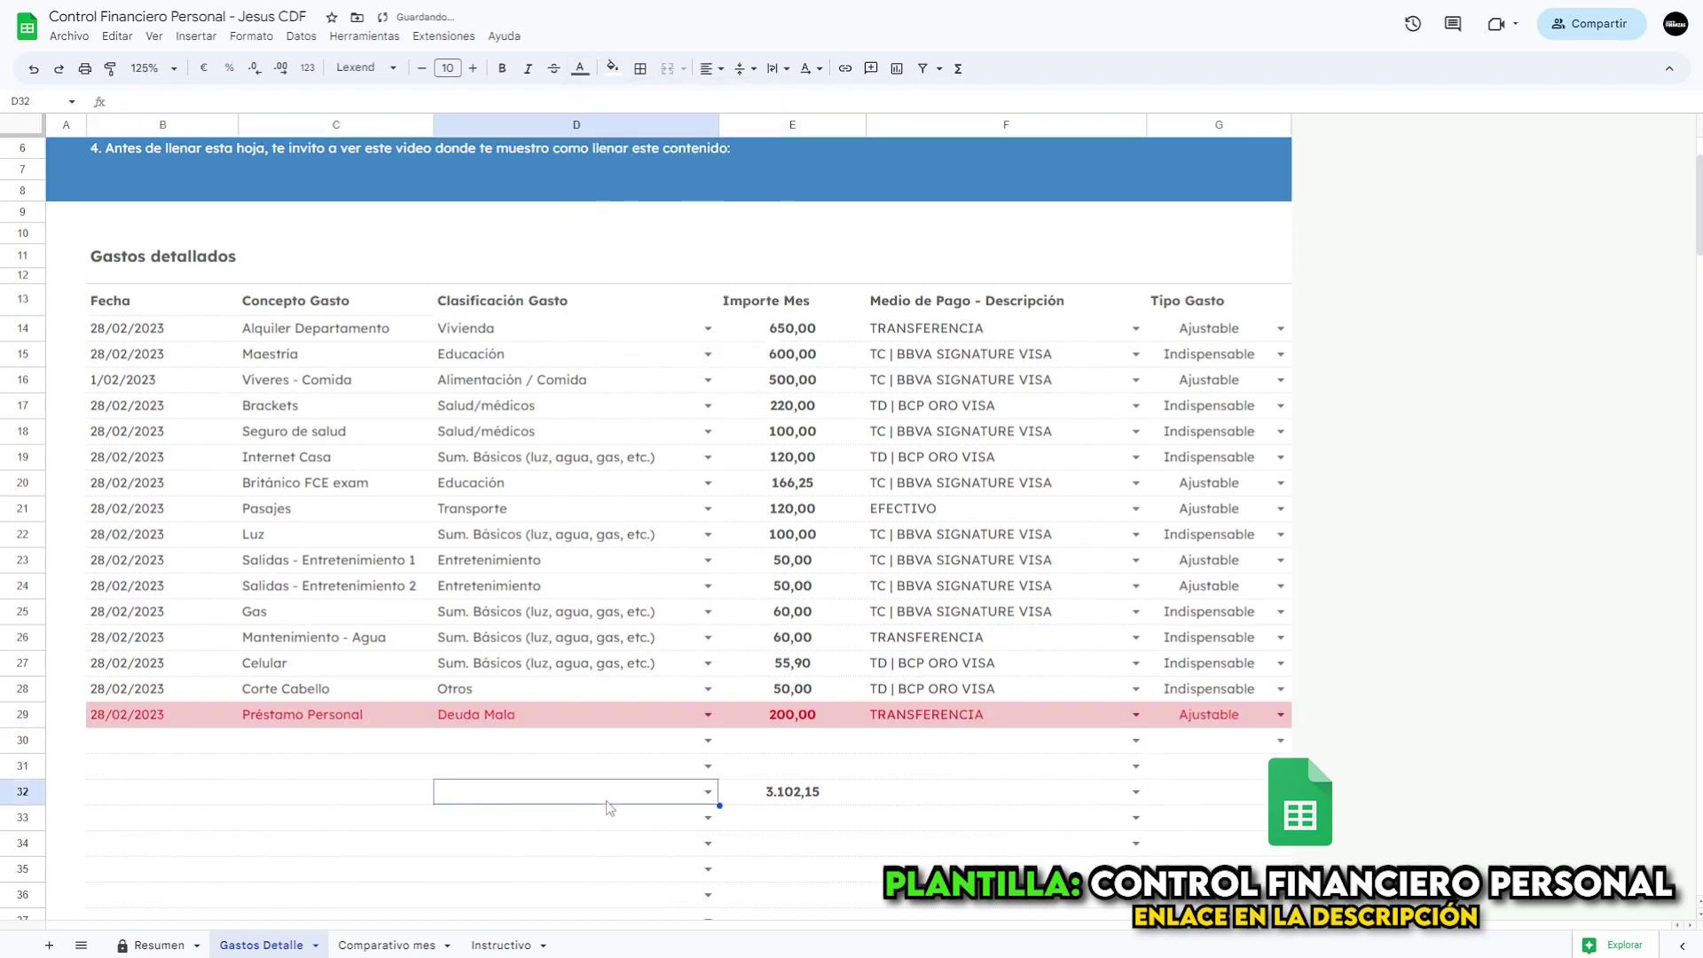